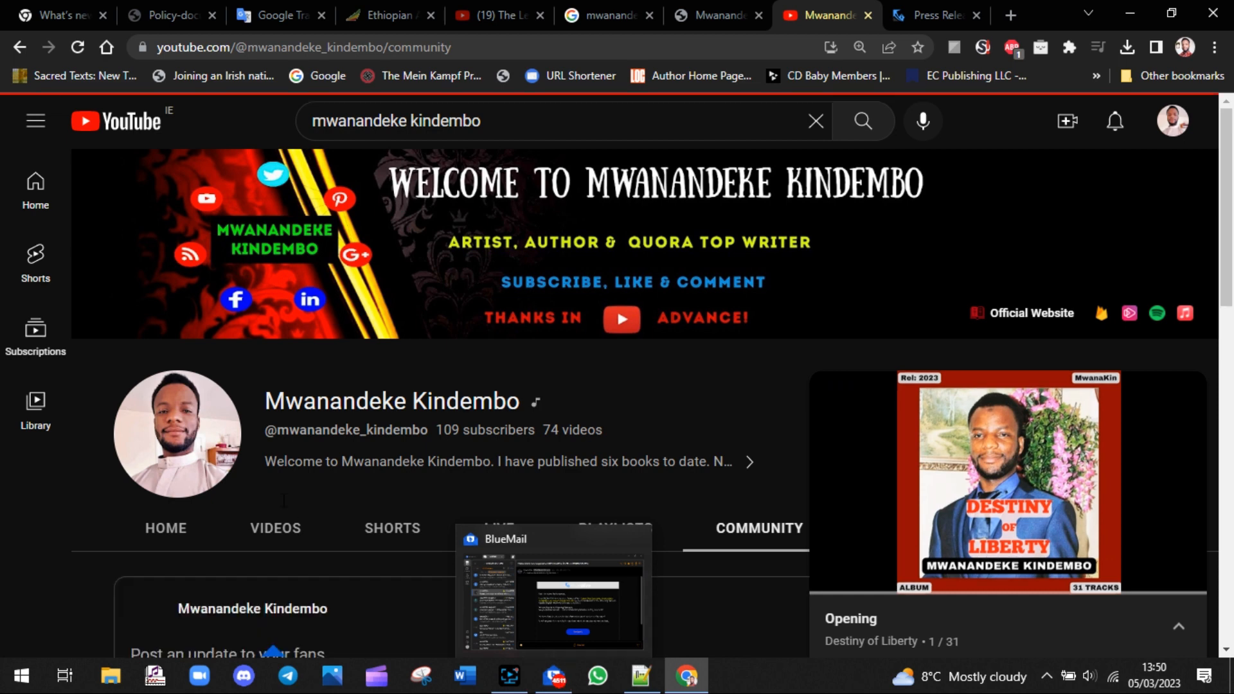
Open the channel's Home section and look over its featured video and description.
left_click(199, 529)
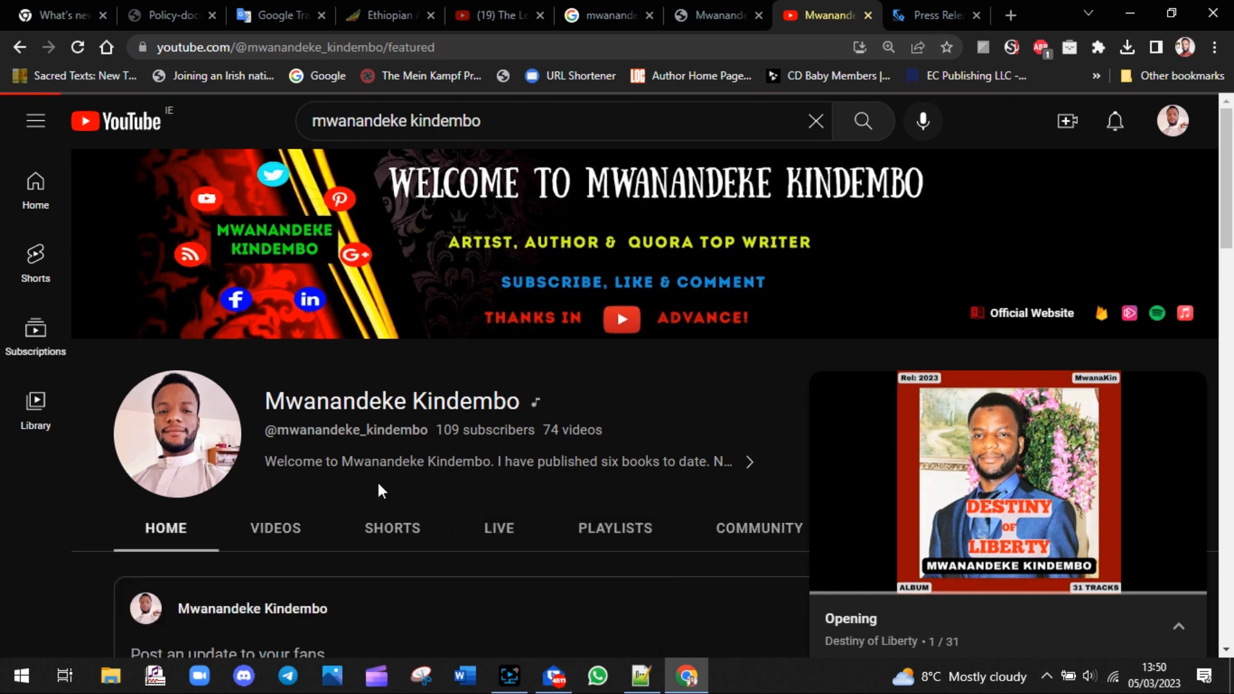
mouse_move(522, 685)
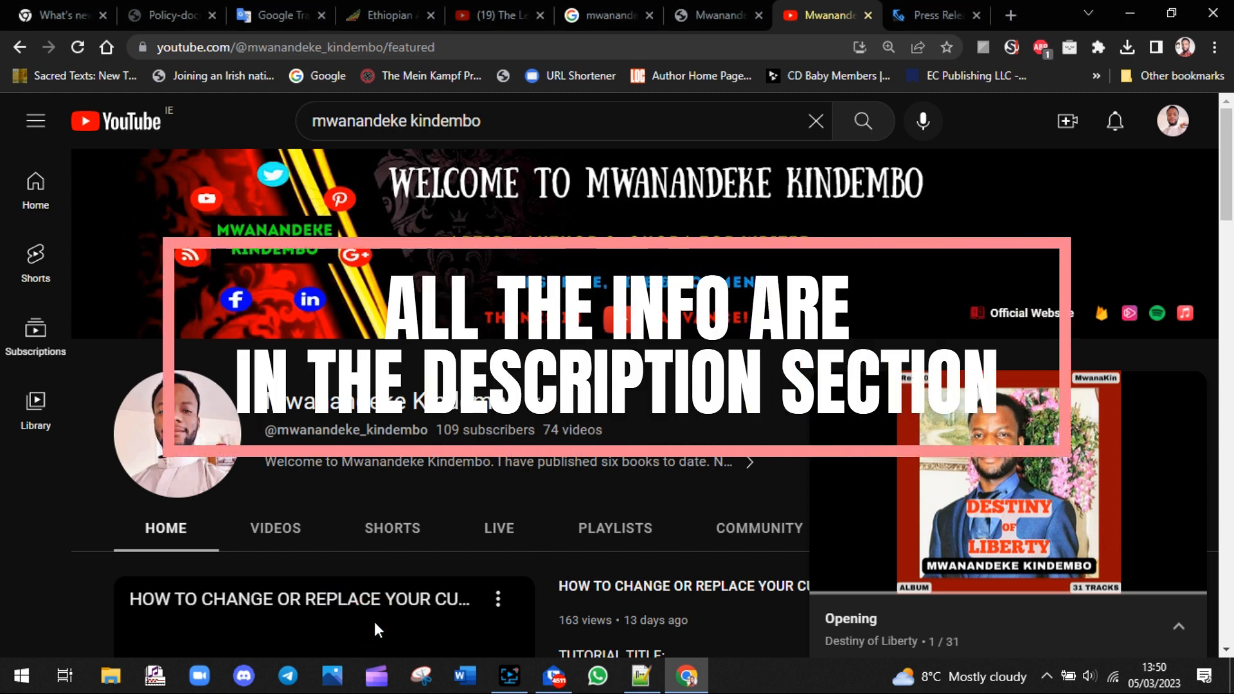
scroll(375, 622, "down", 2)
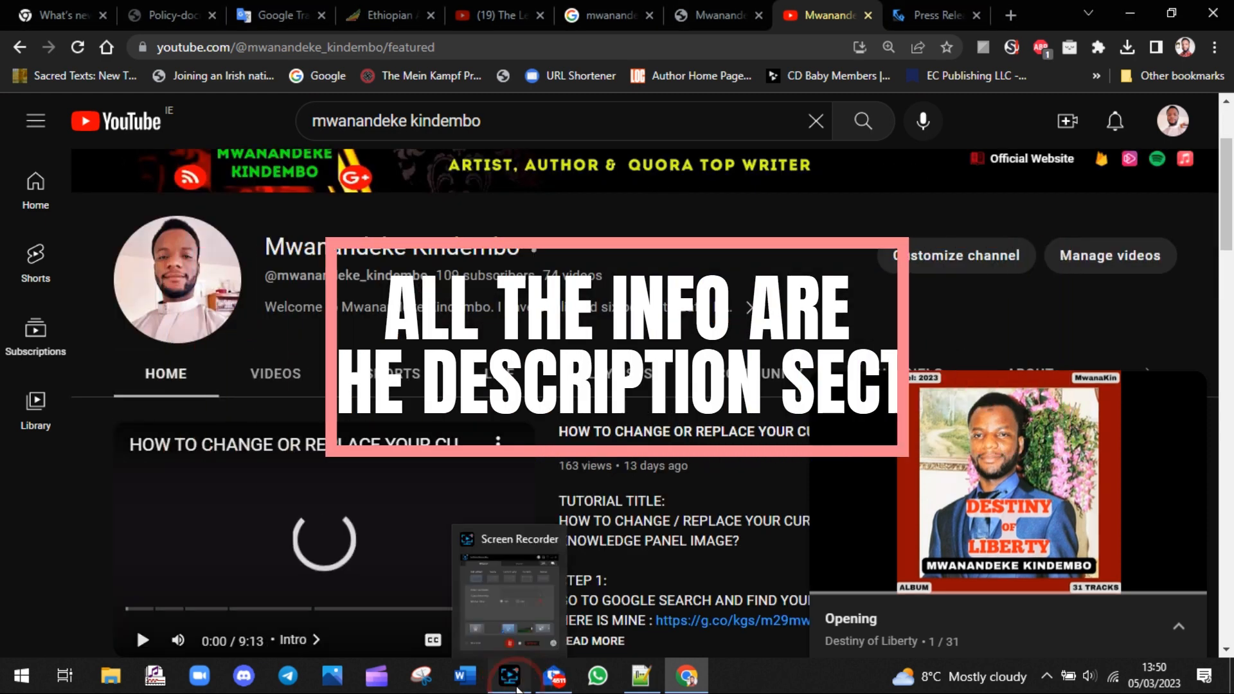
left_click(510, 676)
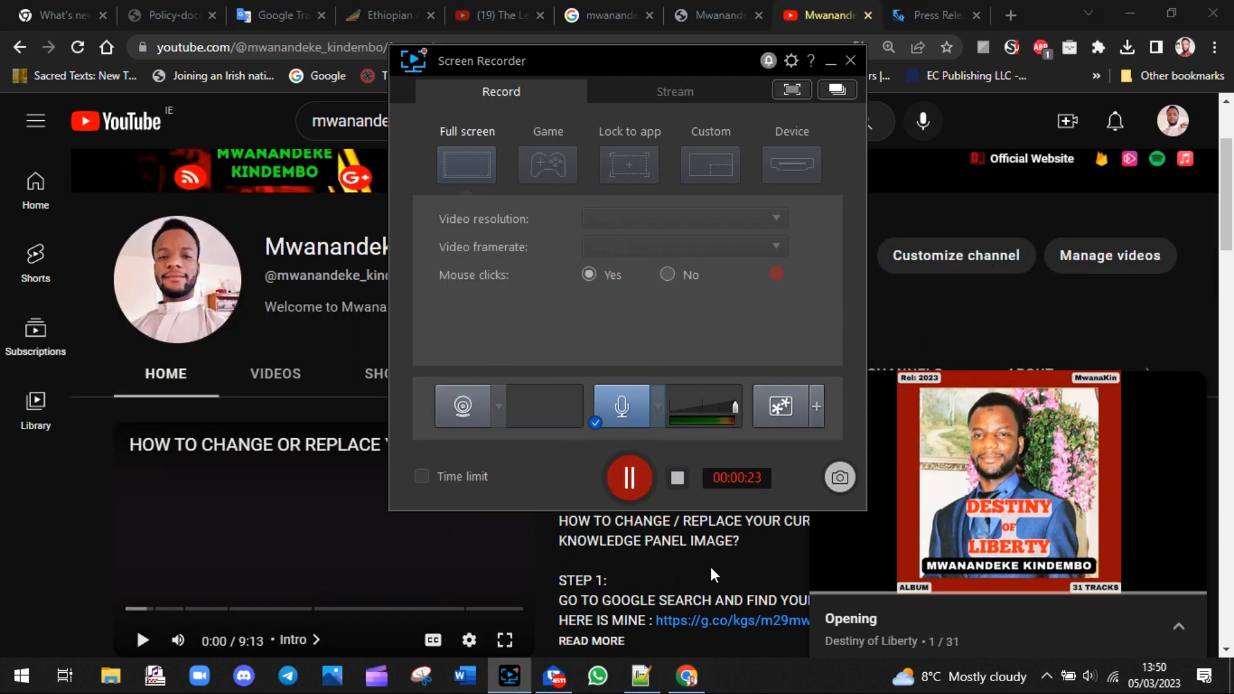
left_click(762, 578)
left_click_drag(1229, 183, 1231, 153)
scroll(1061, 399, "down", 5)
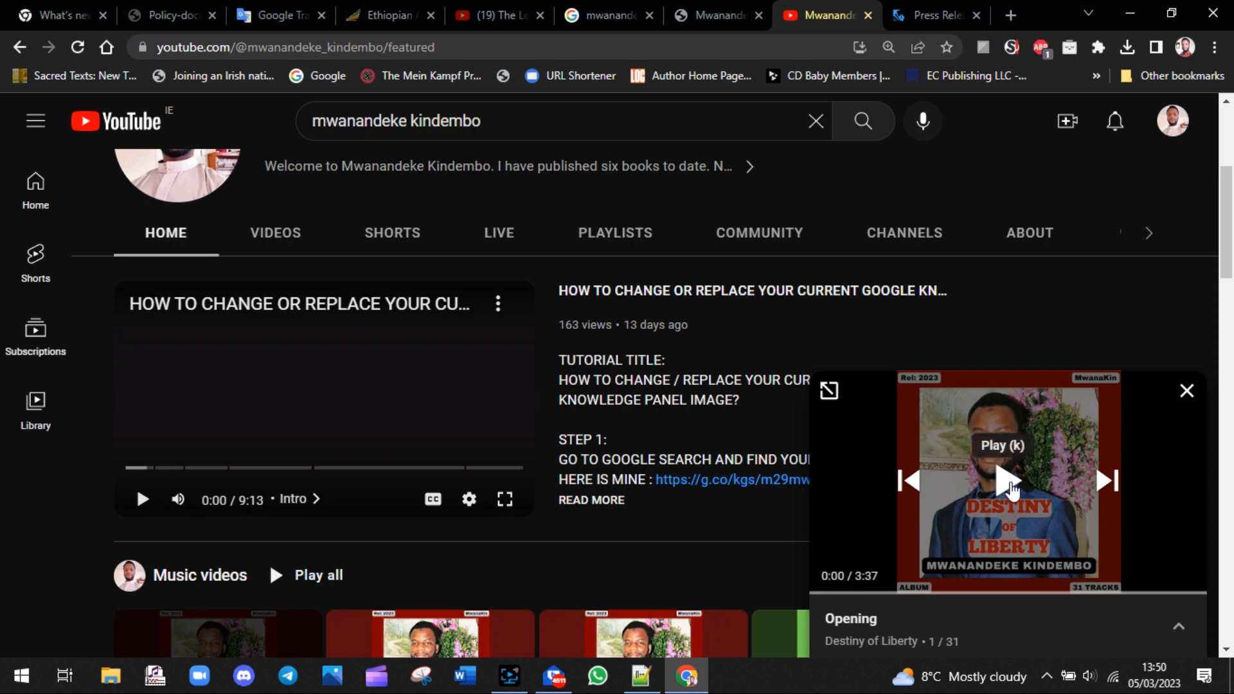
Play the track Opening from Destiny of Liberty and look through the channel's music videos and albums.
left_click(1009, 481)
scroll(1230, 308, "down", 8)
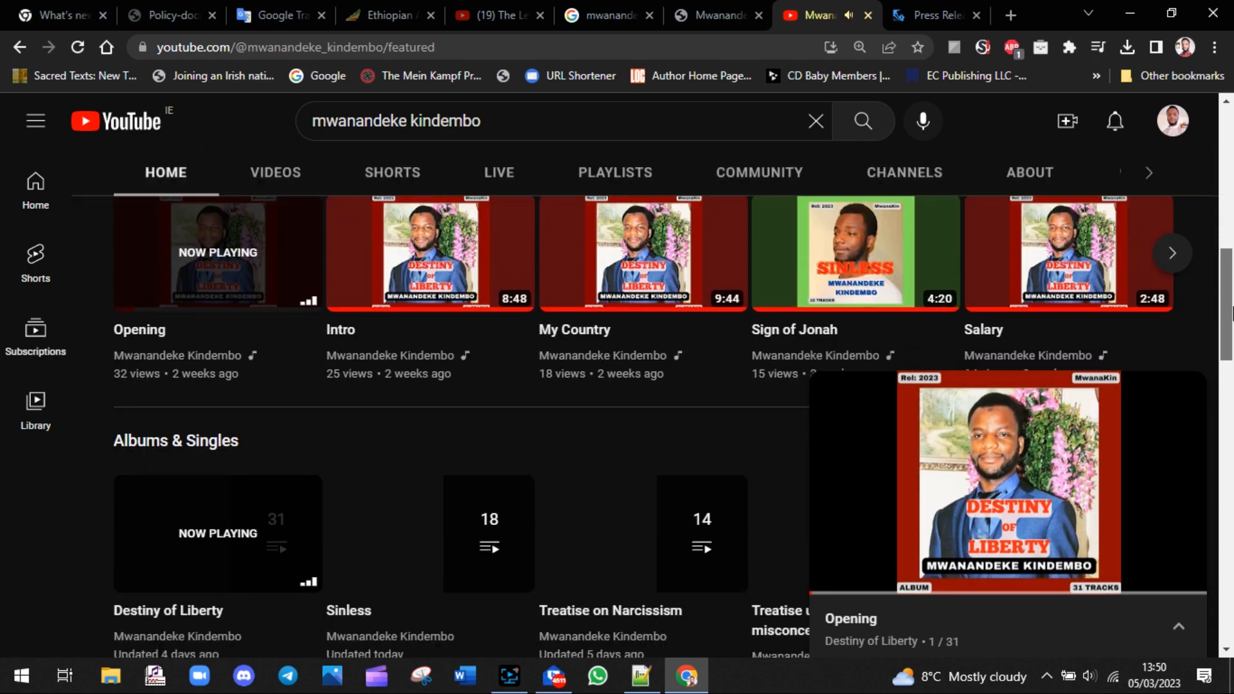
left_click_drag(1231, 331, 1231, 139)
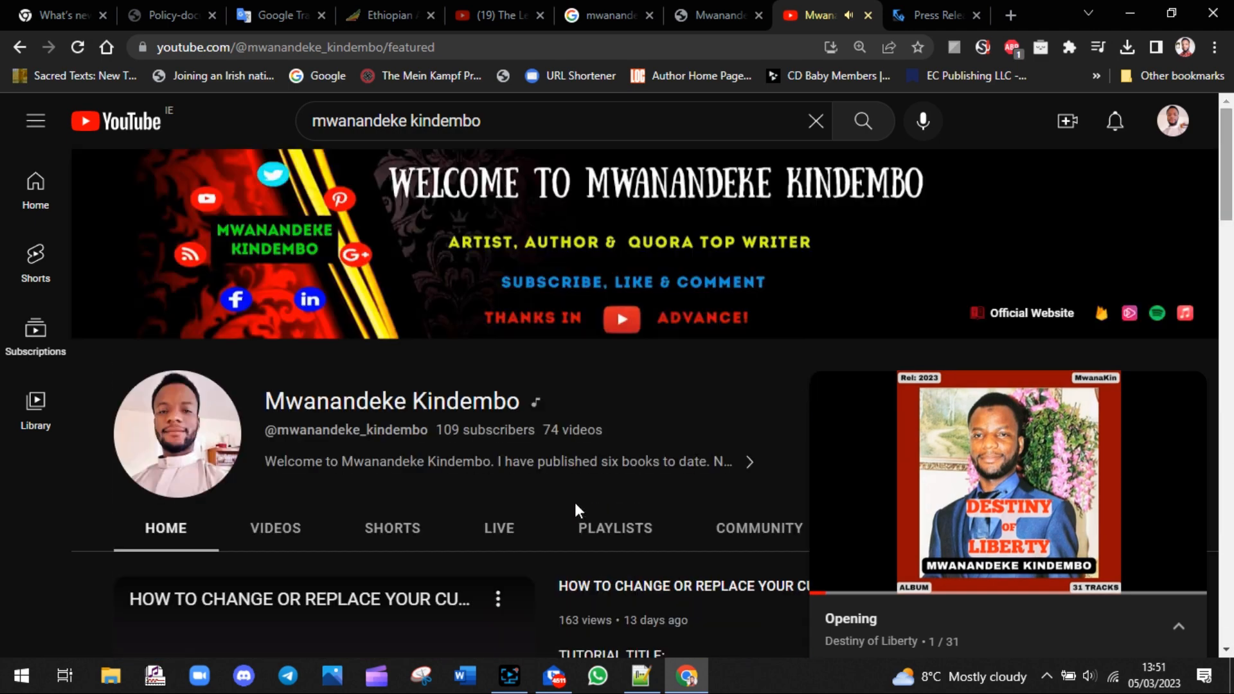
Switch to IssueWire Tutorial.txt in Notepad++ and extend the "TUTORIAL:" heading to "TUTORIAL TITLE:".
left_click(641, 676)
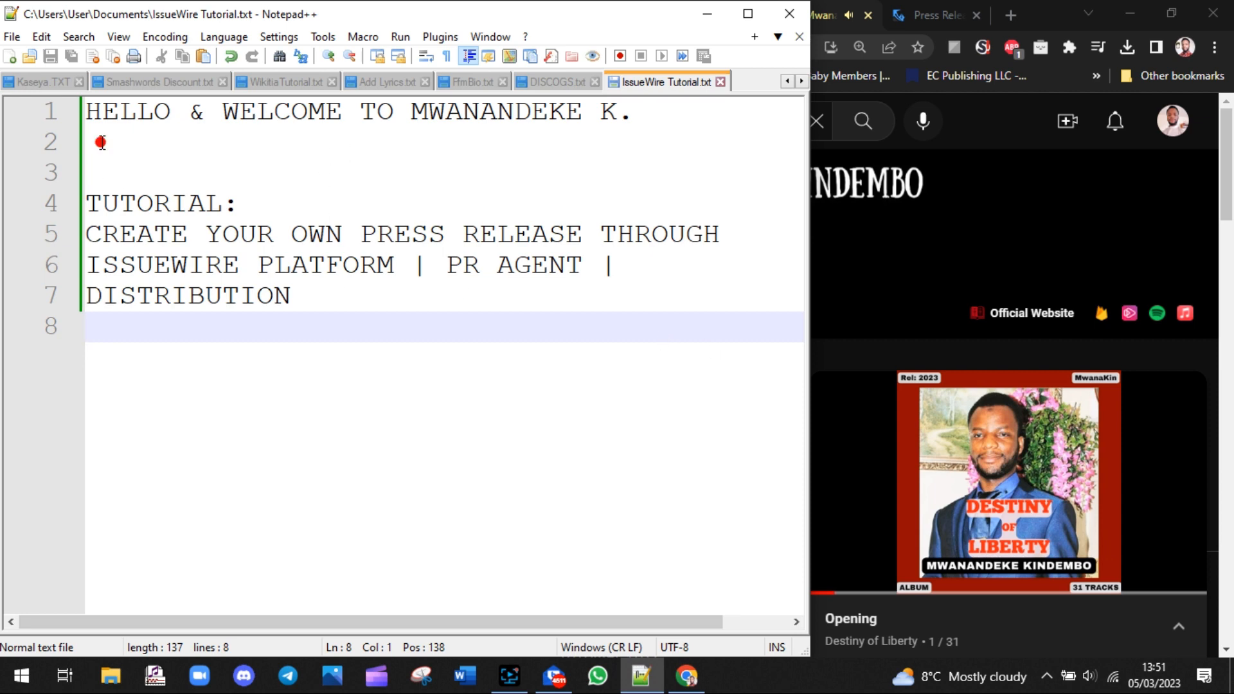
left_click_drag(101, 142, 80, 97)
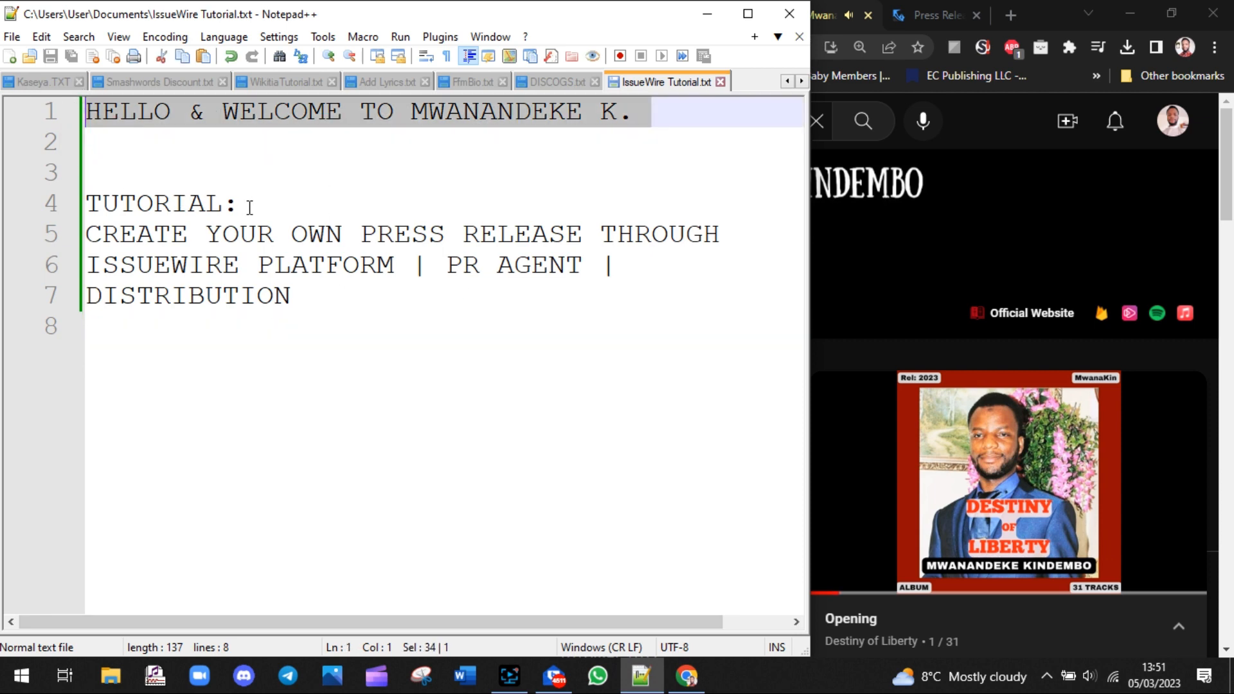
left_click_drag(249, 207, 86, 205)
left_click(225, 205)
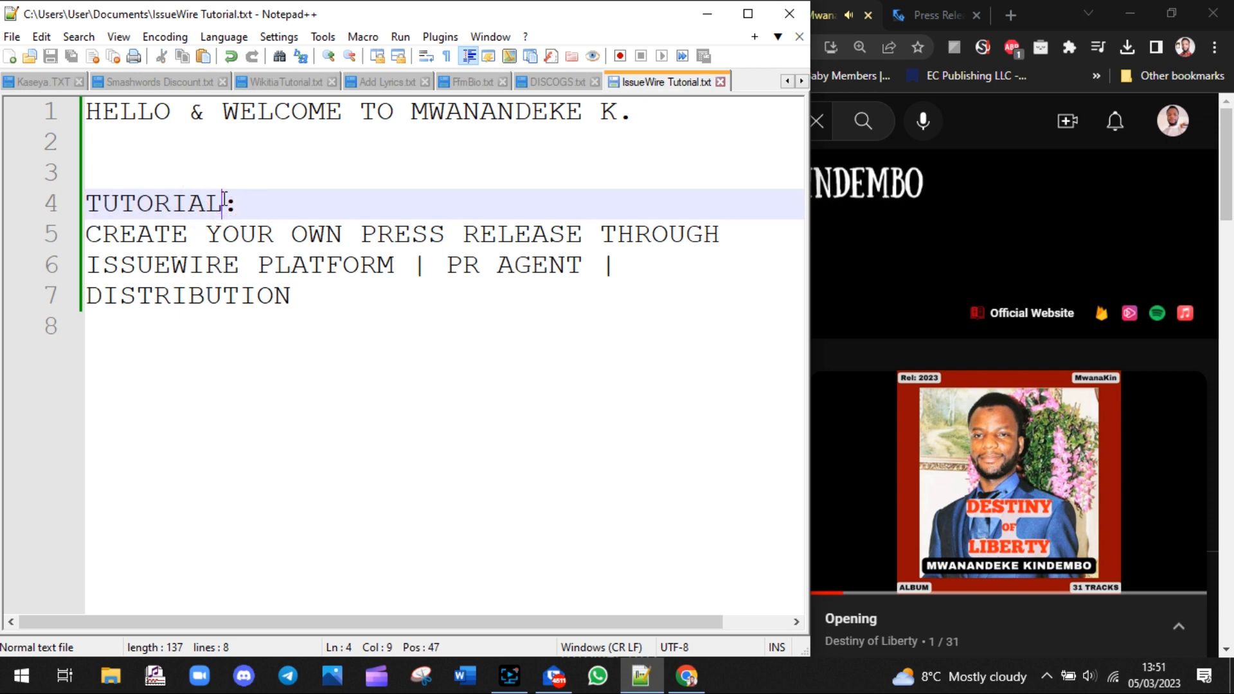
type("TITLE")
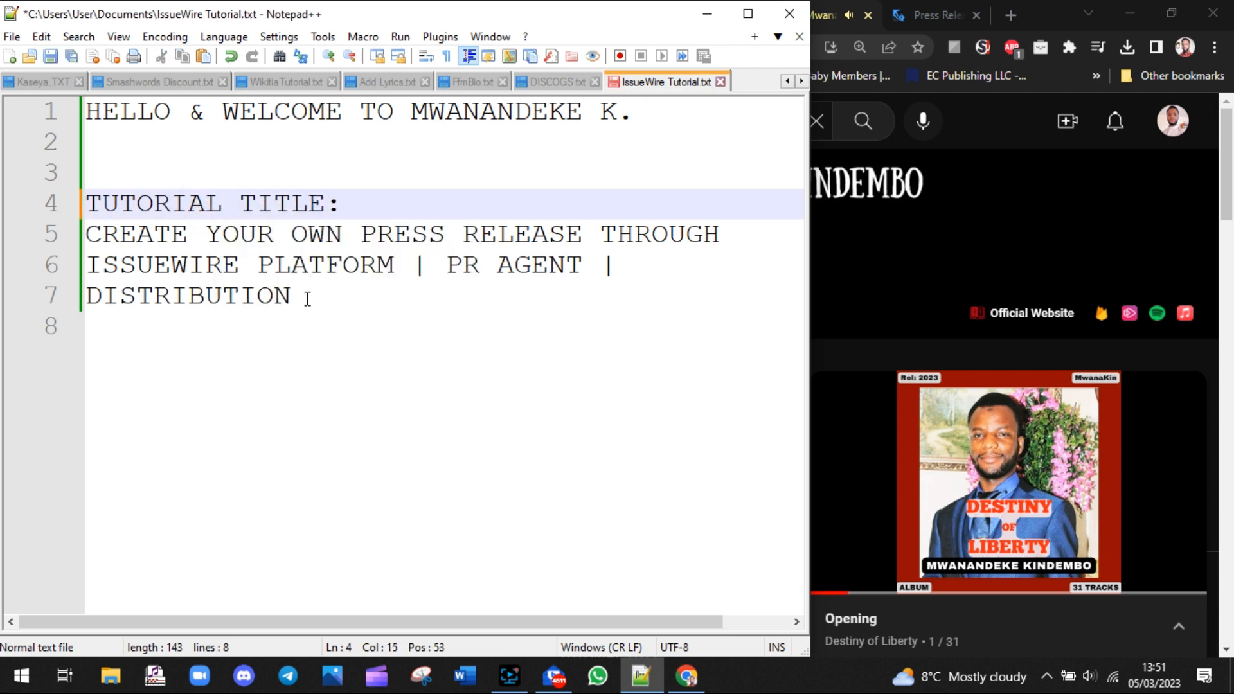
Read through the tutorial title on lines 5 to 7, highlighting its phrases.
left_click_drag(93, 235, 588, 232)
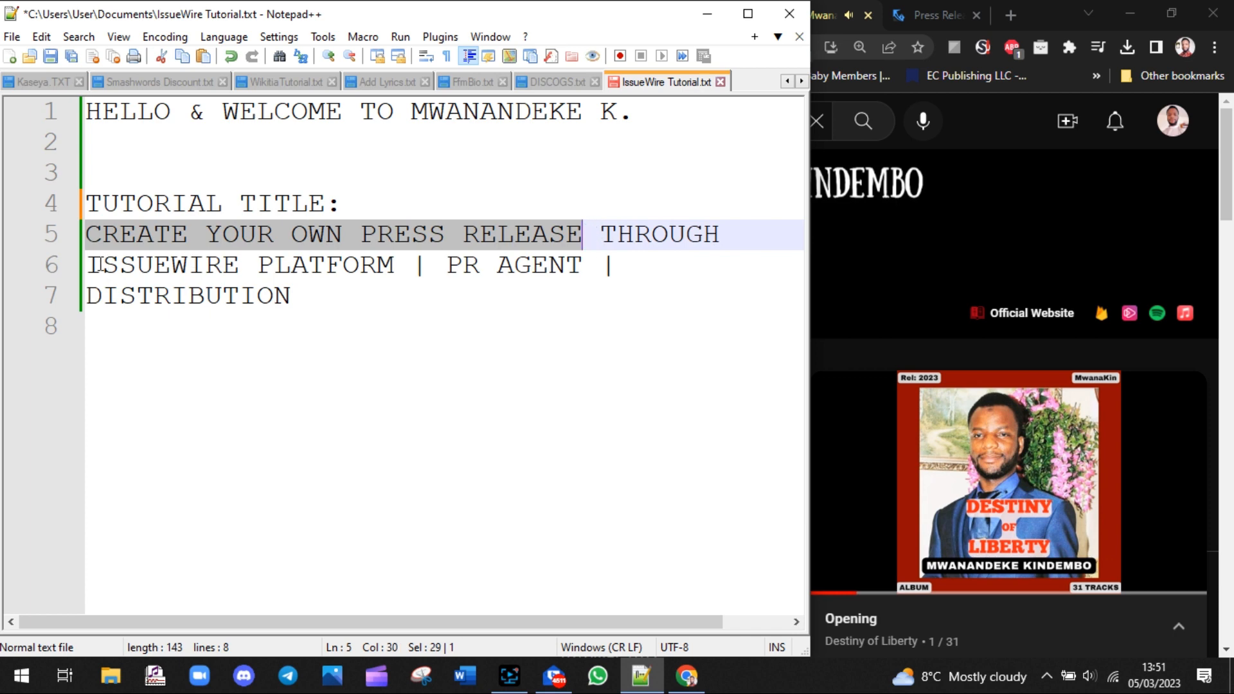
left_click_drag(90, 264, 479, 263)
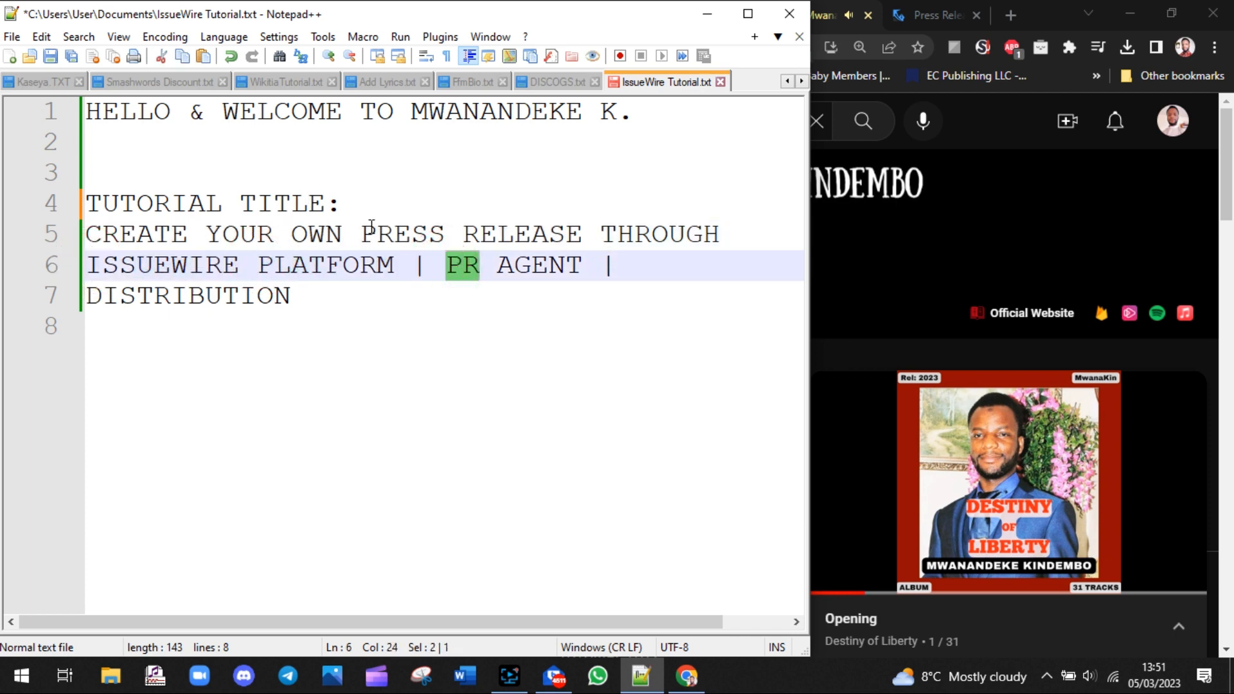
left_click_drag(362, 234, 566, 234)
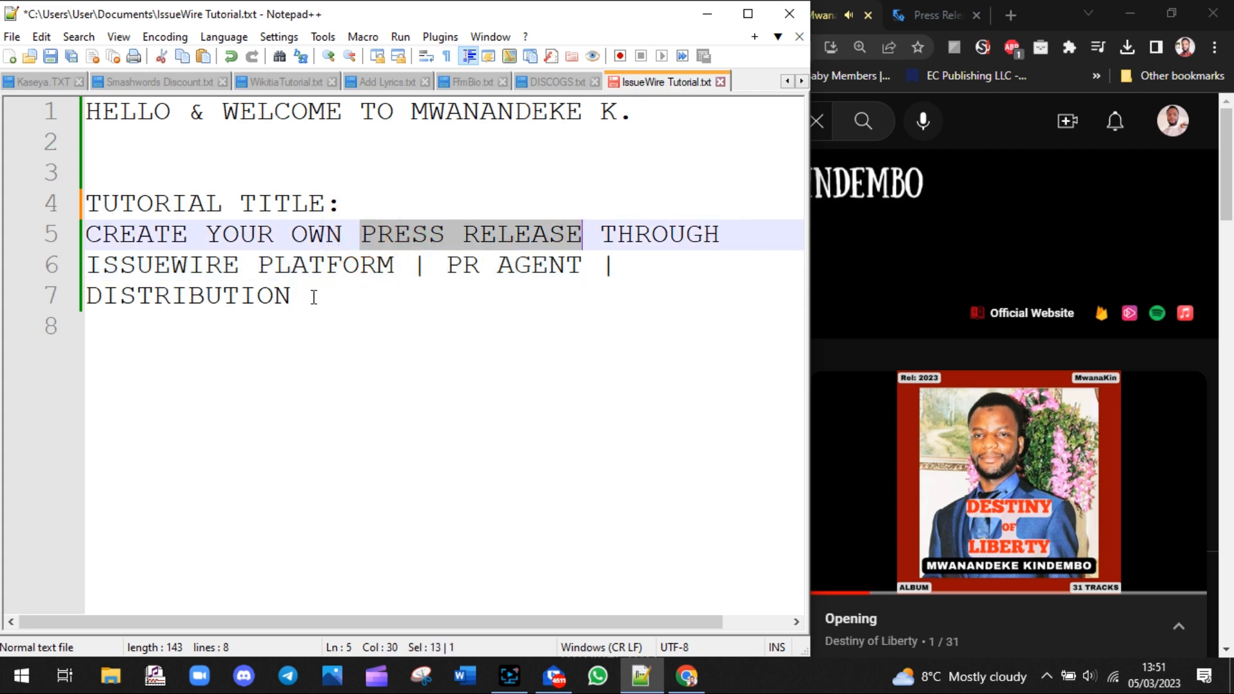
left_click_drag(308, 296, 71, 303)
Add a "STEP 1:" heading below the tutorial title with the line "SIGNING IN / UP" under it.
left_click(99, 369)
key("Return")
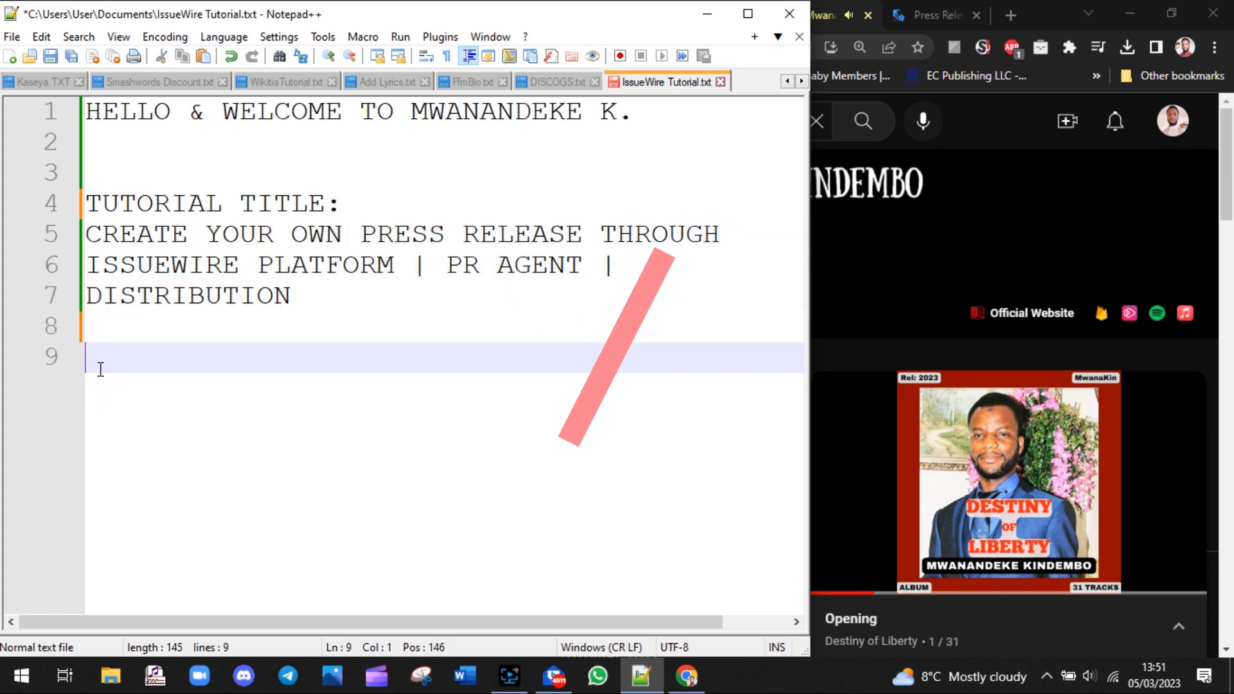
type("STEP")
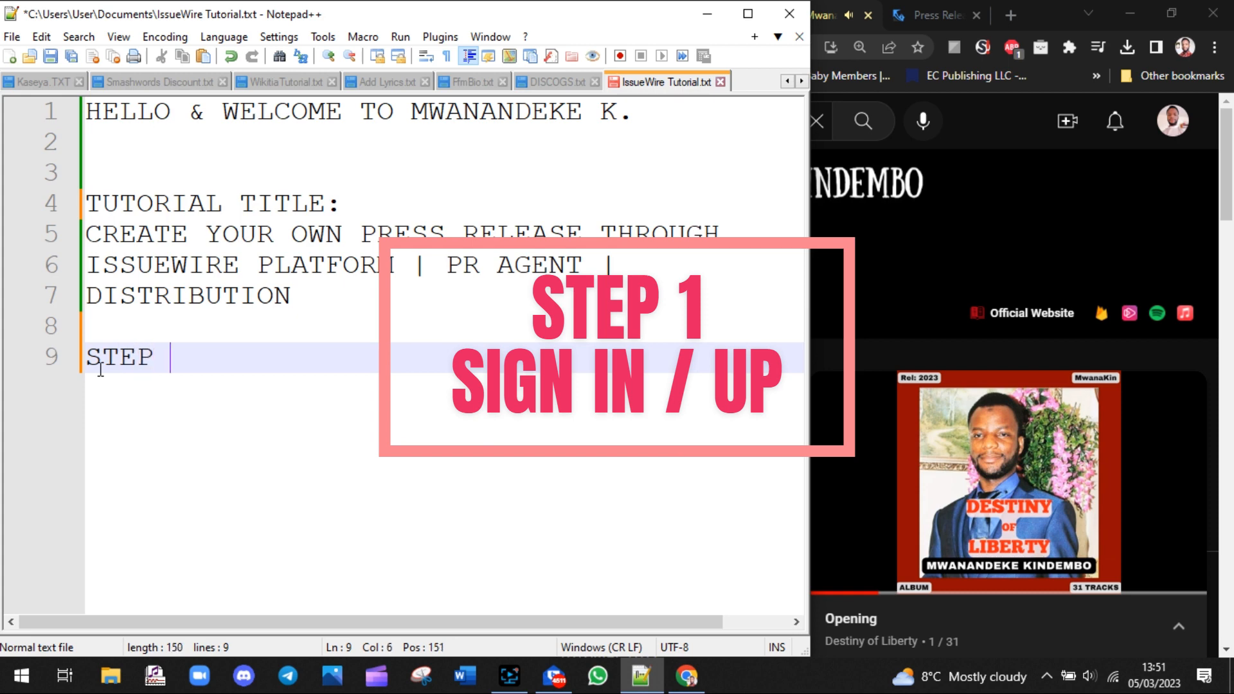
type(" 1:")
key("Return")
type("SI")
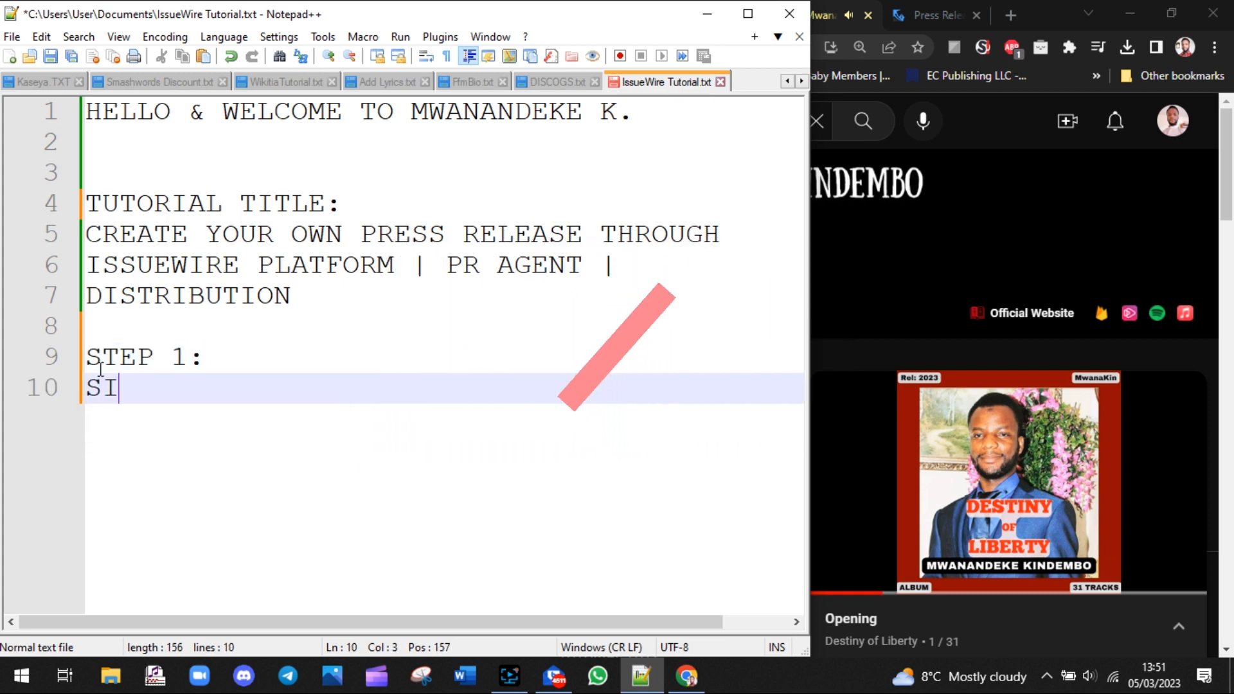
type("GNING IN")
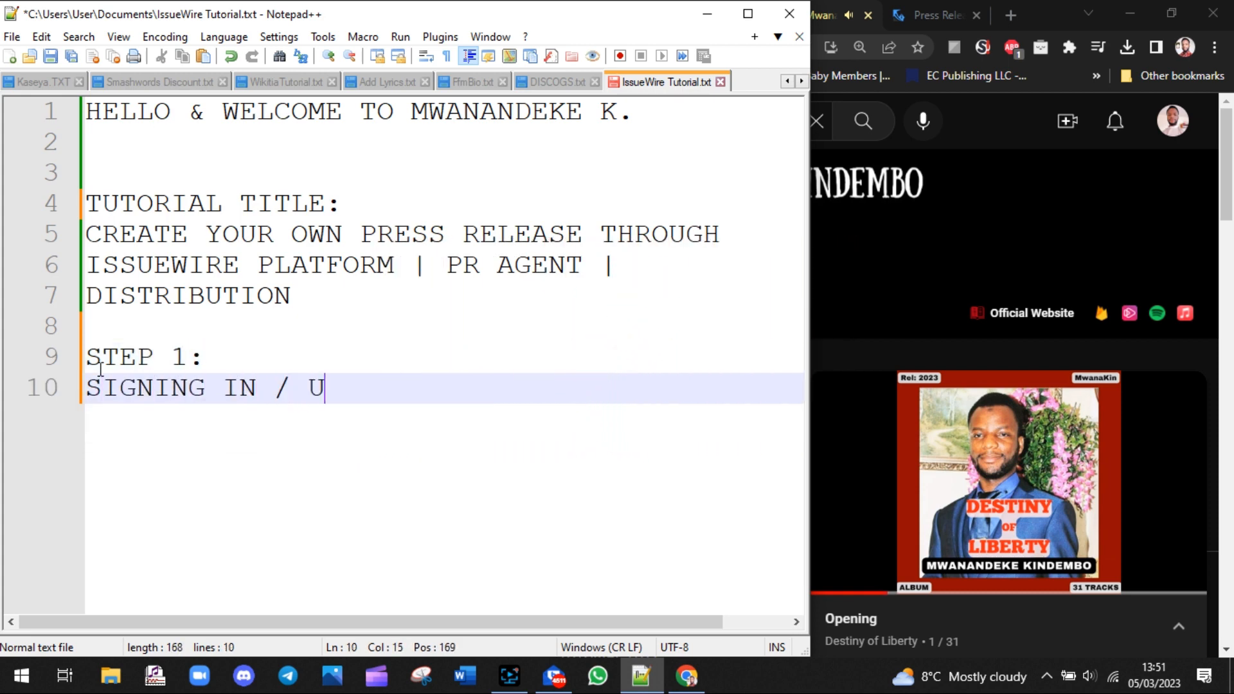
key("Return")
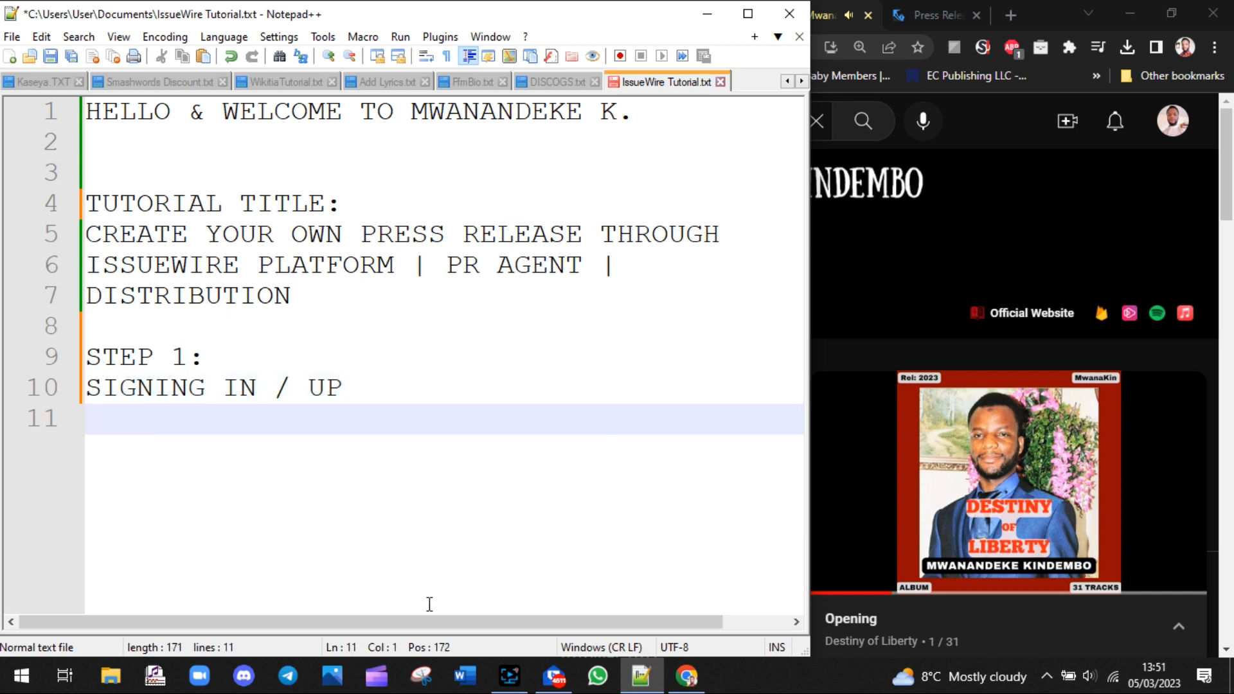
Switch to the IssueWire homepage in Chrome and examine the sign-up and log-in links in its footer.
left_click(641, 676)
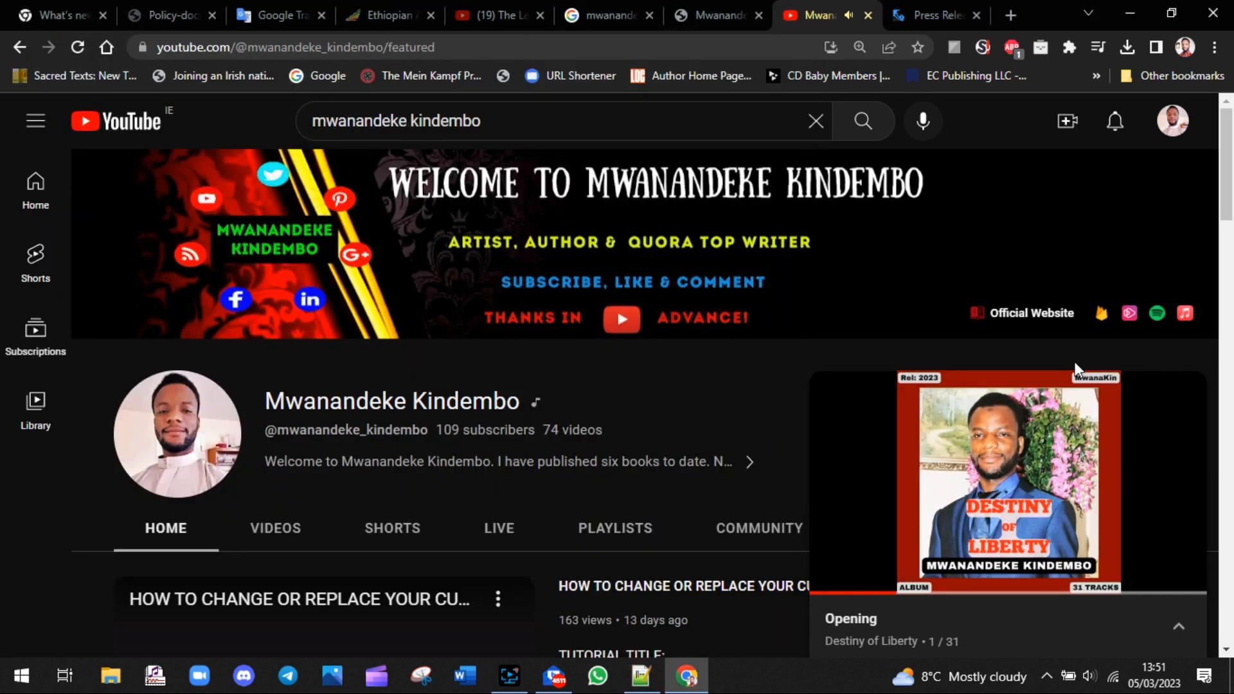
left_click(939, 9)
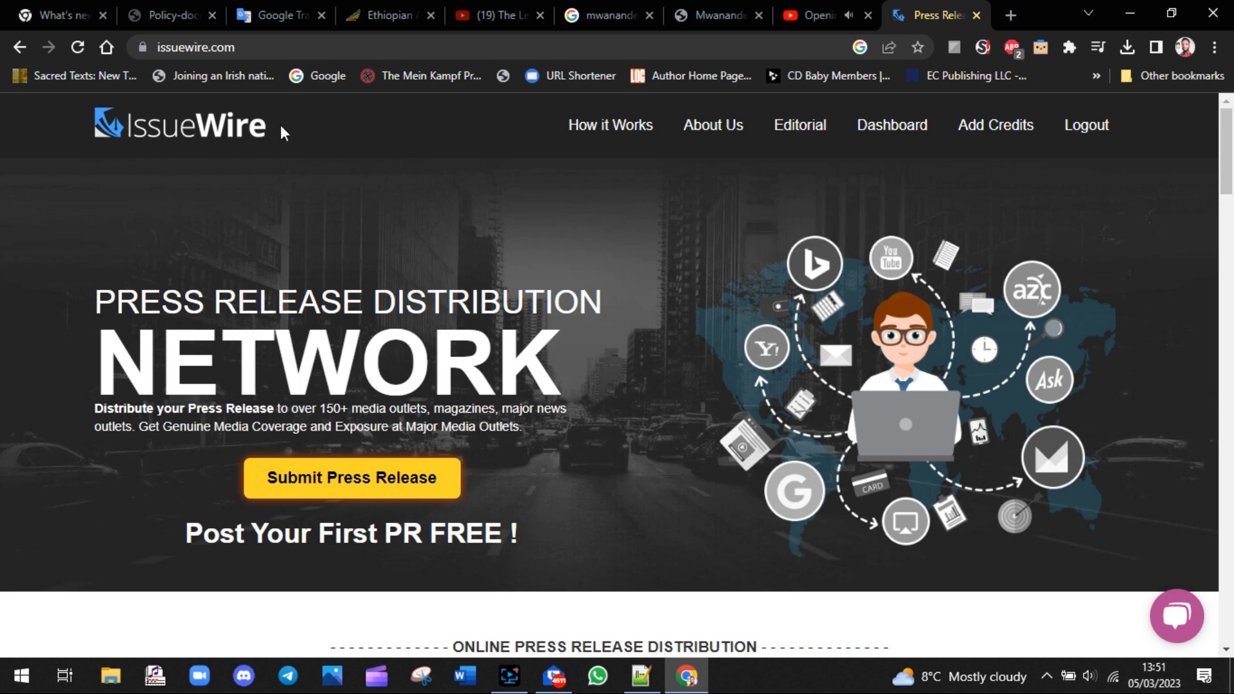
left_click_drag(1226, 155, 1229, 612)
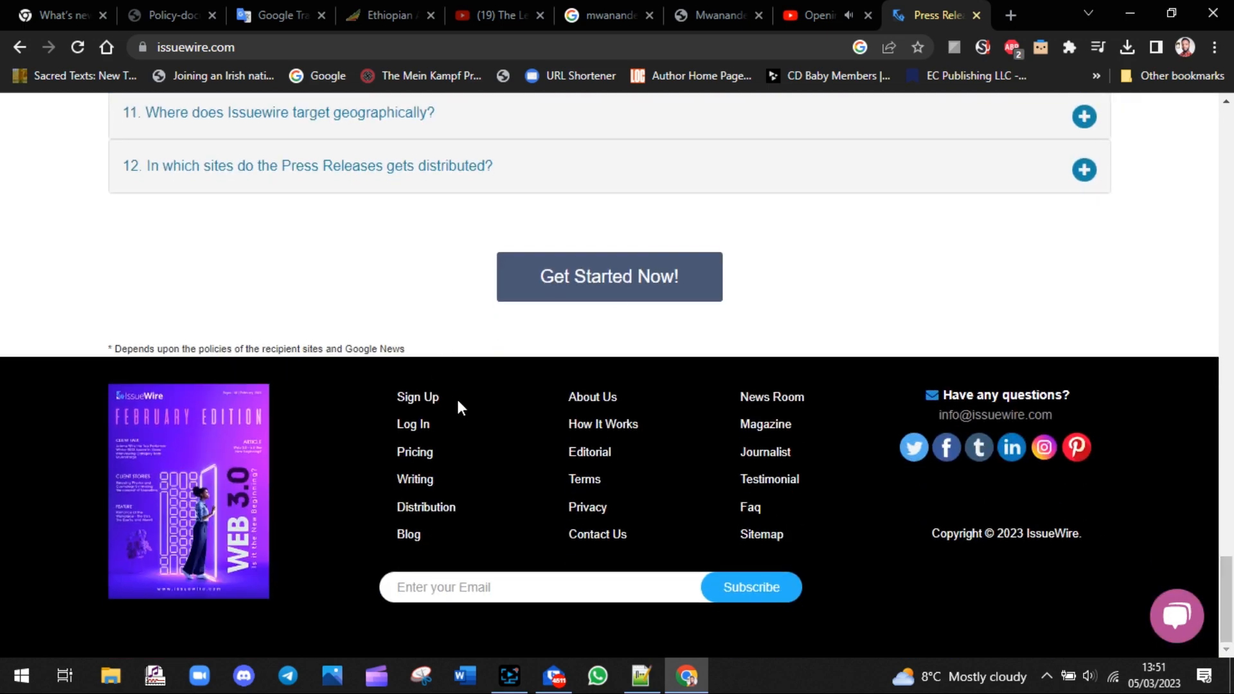
left_click_drag(456, 396, 463, 550)
Copy the IssueWire homepage address into the Notepad++ notes under a new "OFFICIAL SITE:" heading and save the file.
left_click(385, 49)
key("ctrl+c")
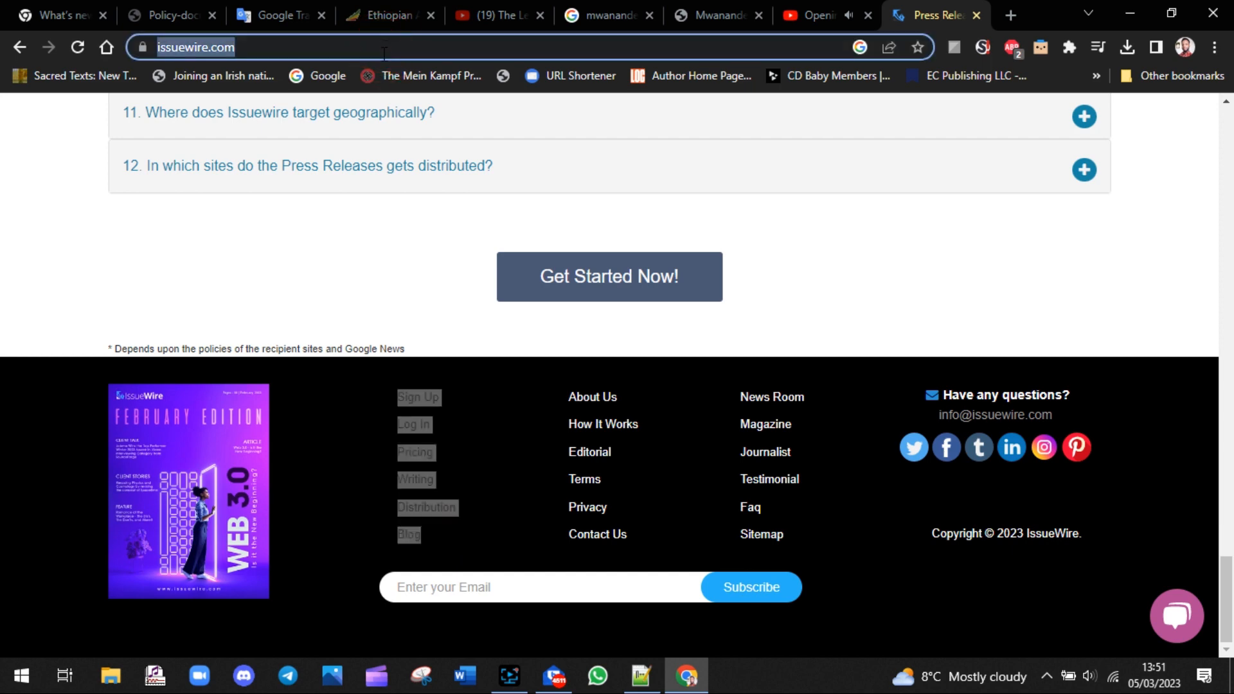
left_click(641, 675)
key("Return")
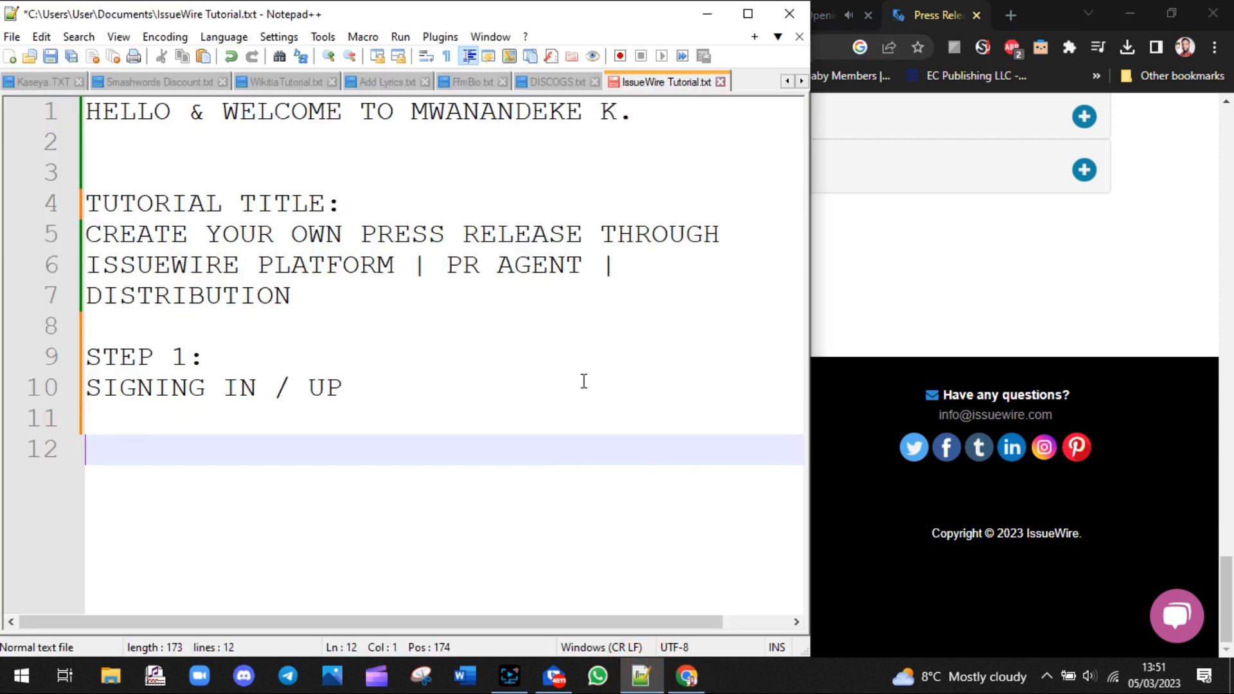
type("OFFICIAL SIT")
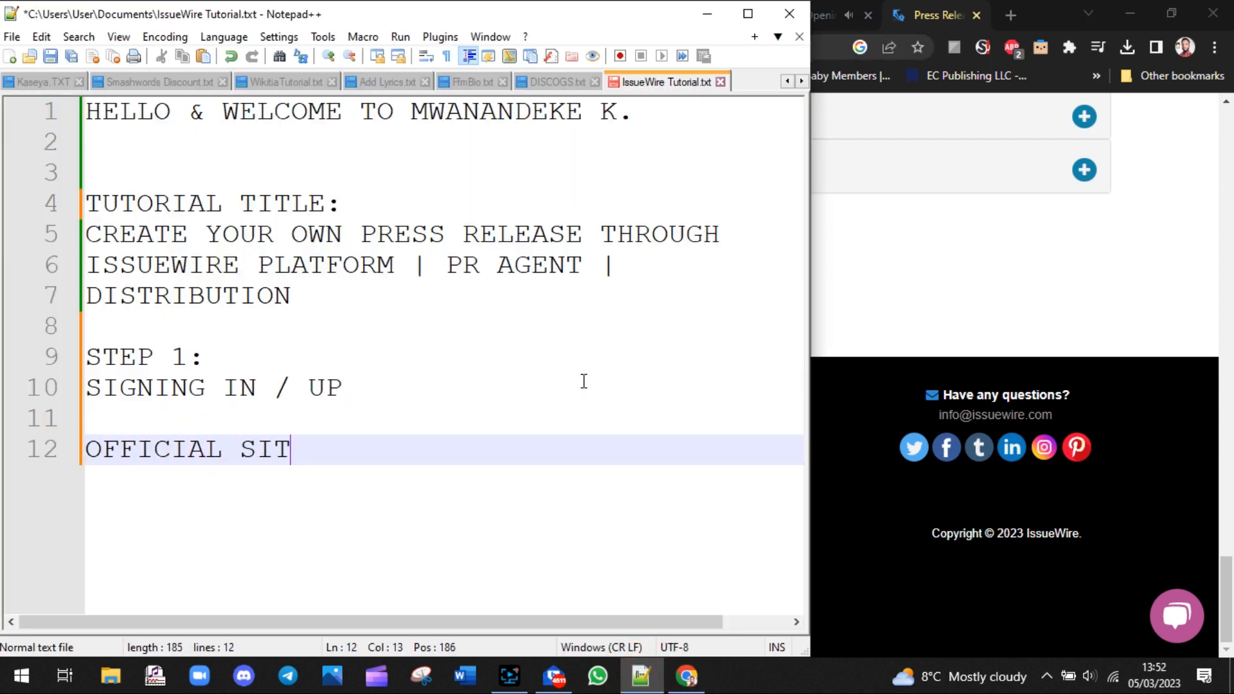
type("E")
key("Return")
key("BackSpace")
type(":")
key("Return")
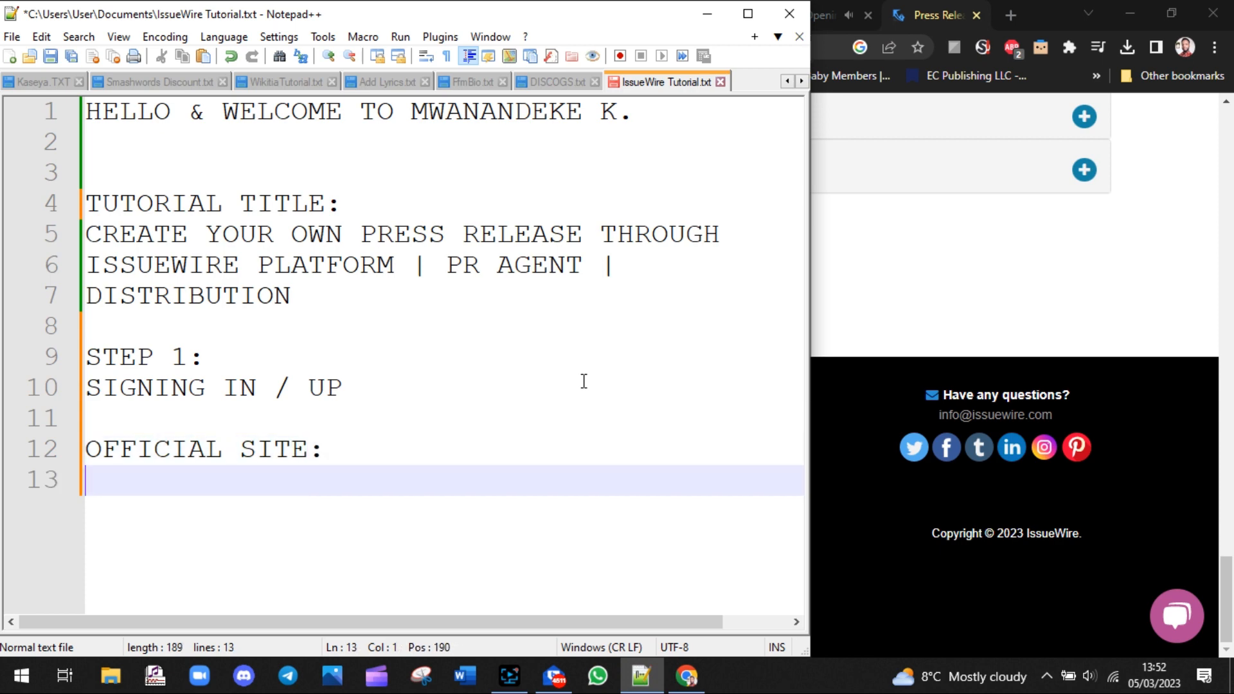
key("ctrl+v")
key("Return")
key("Return")
key("ctrl+s")
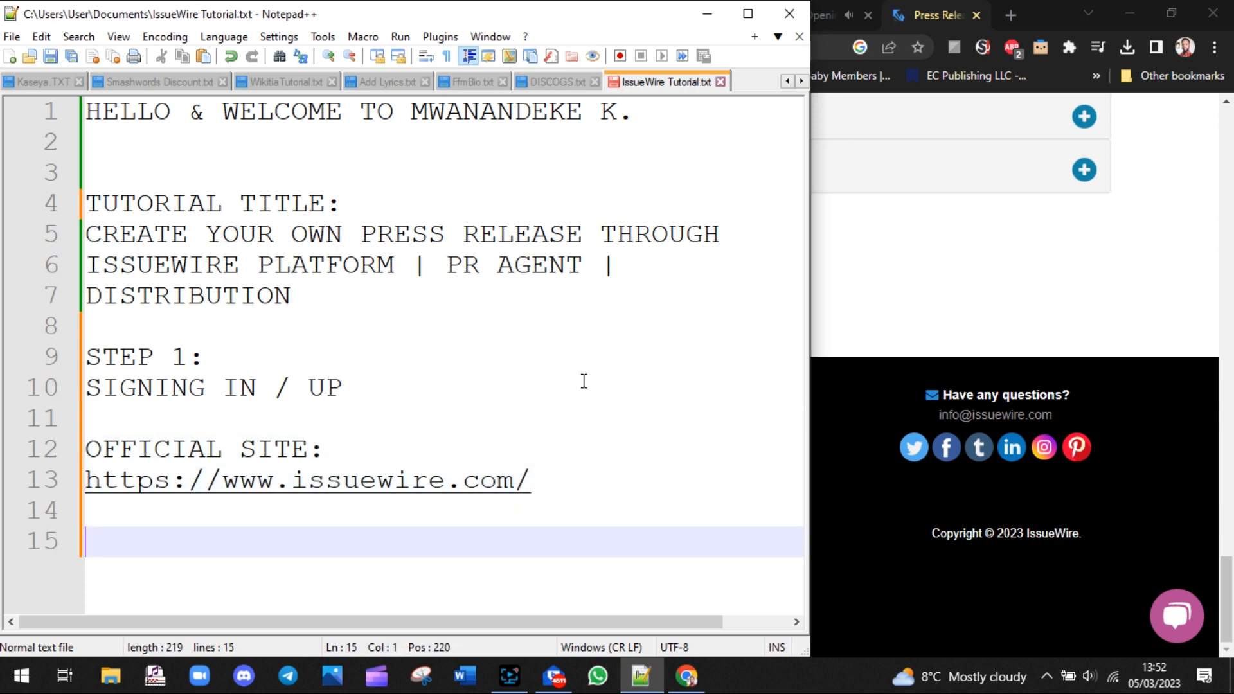
Add the line "NOTE: I'M ALREADY SIGNED IN HERE" below the official site link.
type("NO")
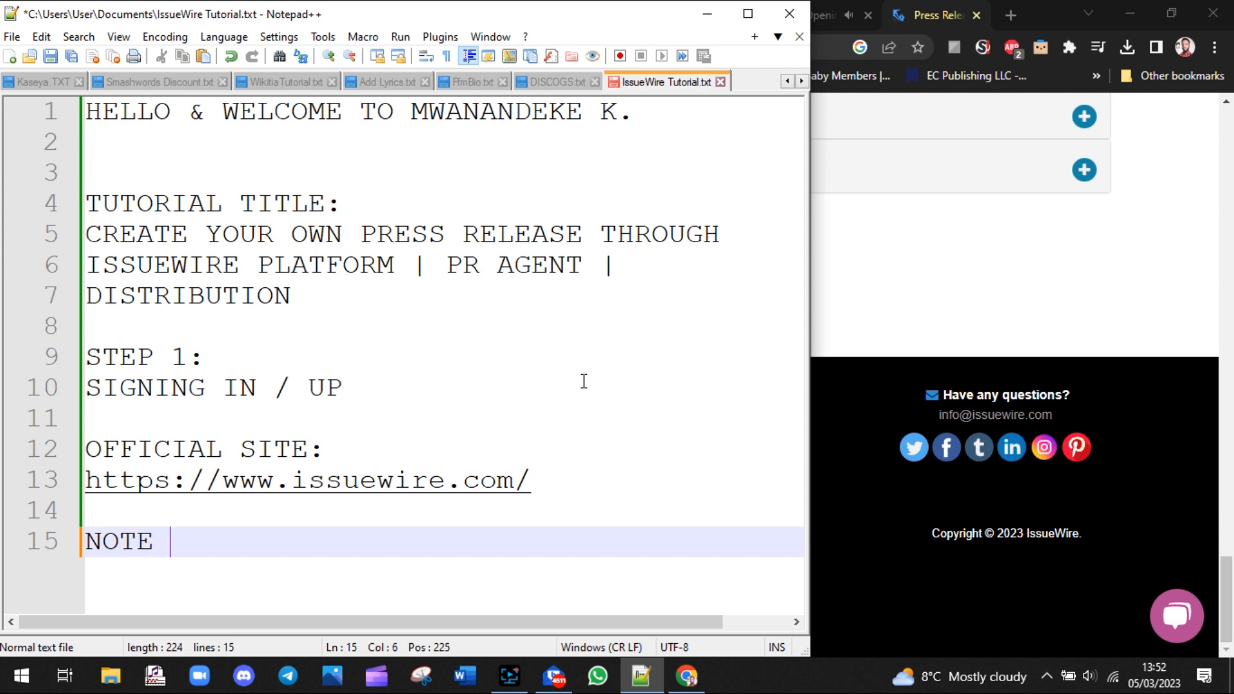
type("TE: I'M ALRE")
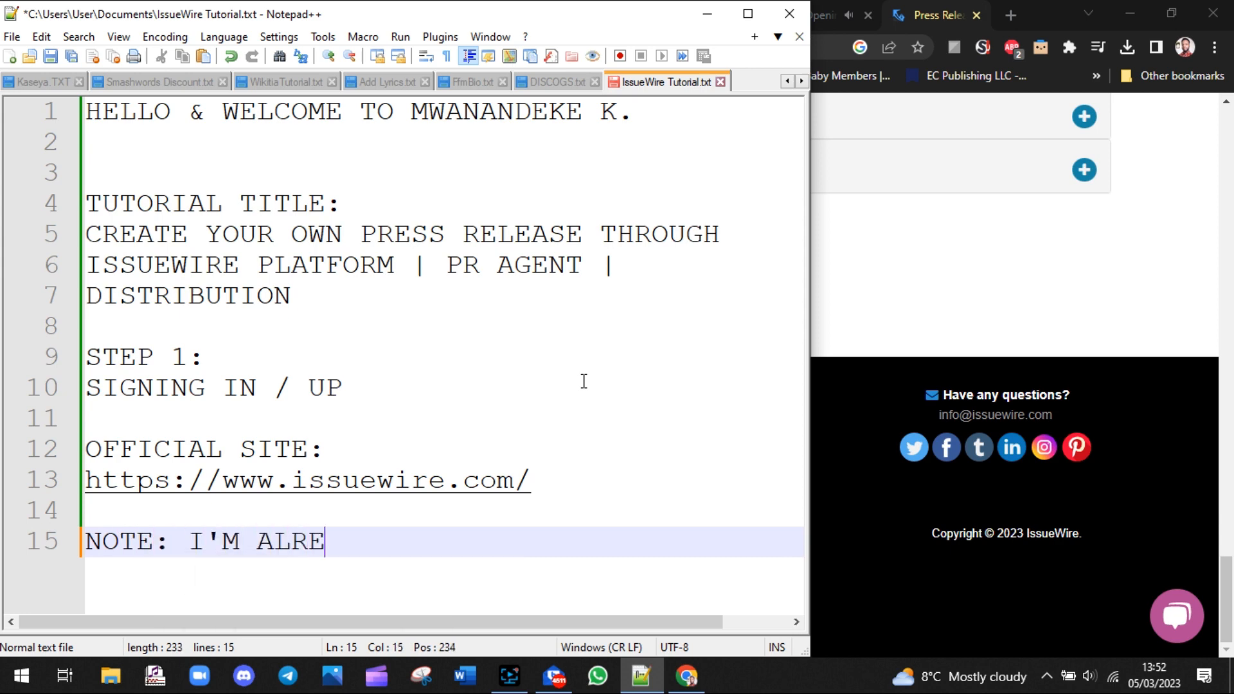
type("ADY SIG")
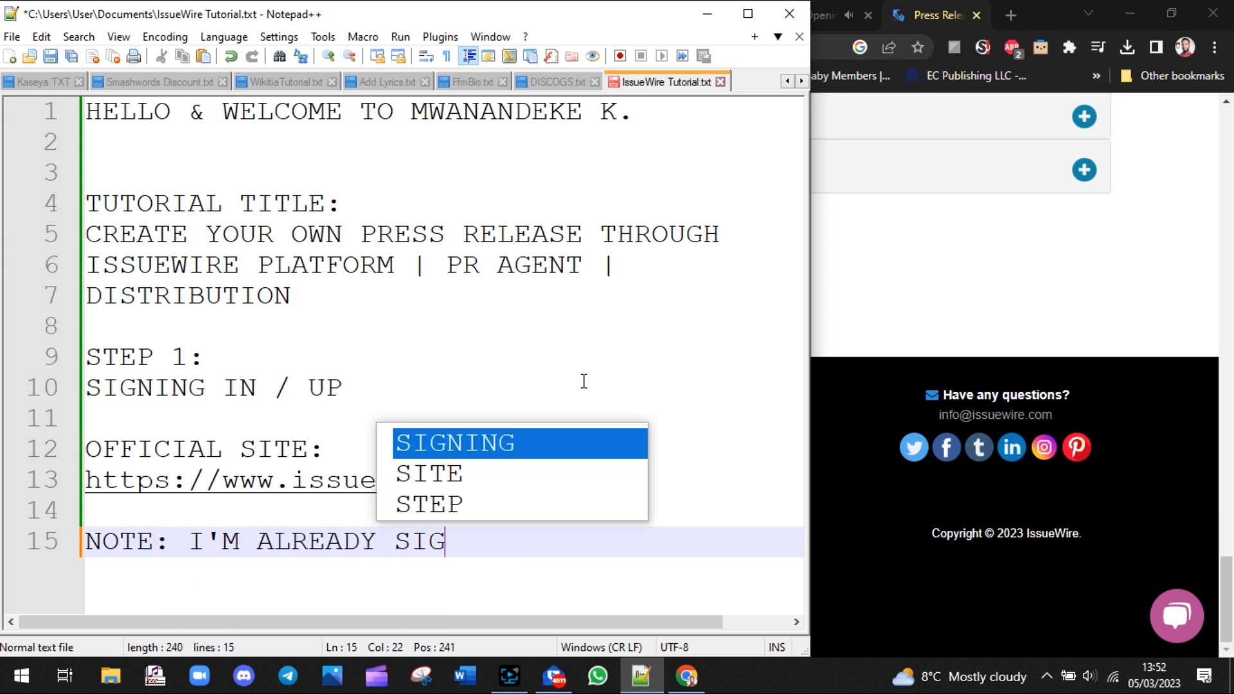
type("NED IN HERE")
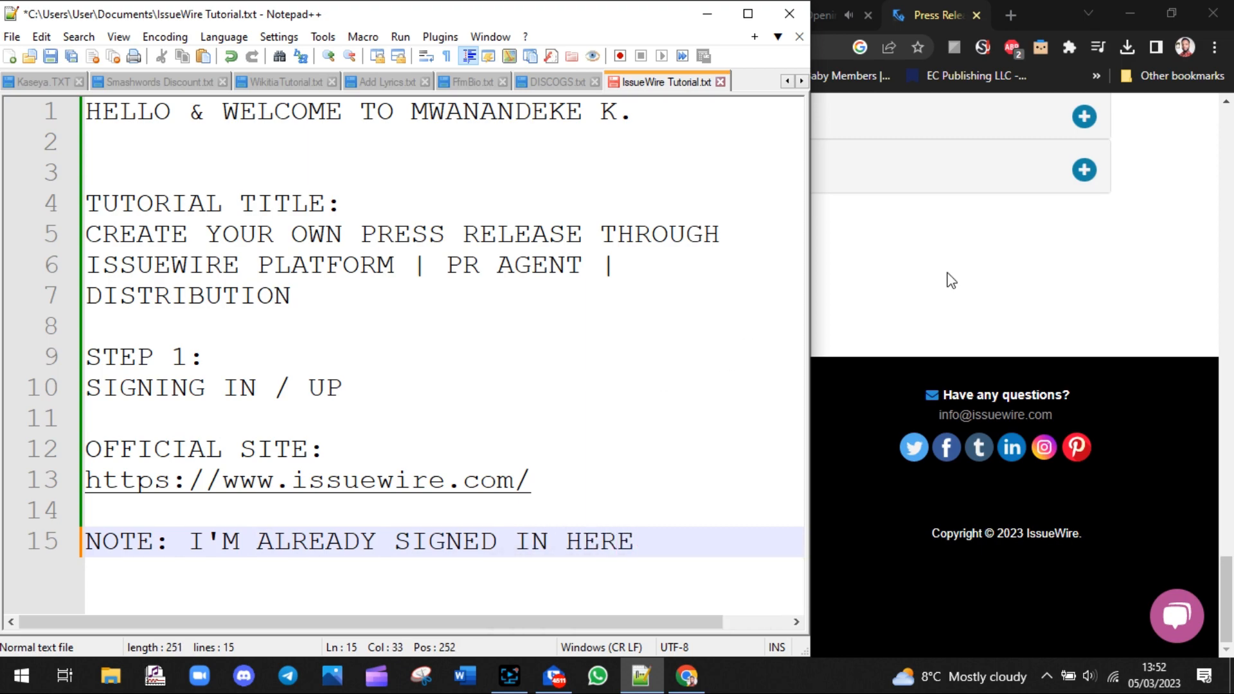
Return to the IssueWire homepage in Chrome and start submitting a press release to reach the dashboard.
left_click(1028, 276)
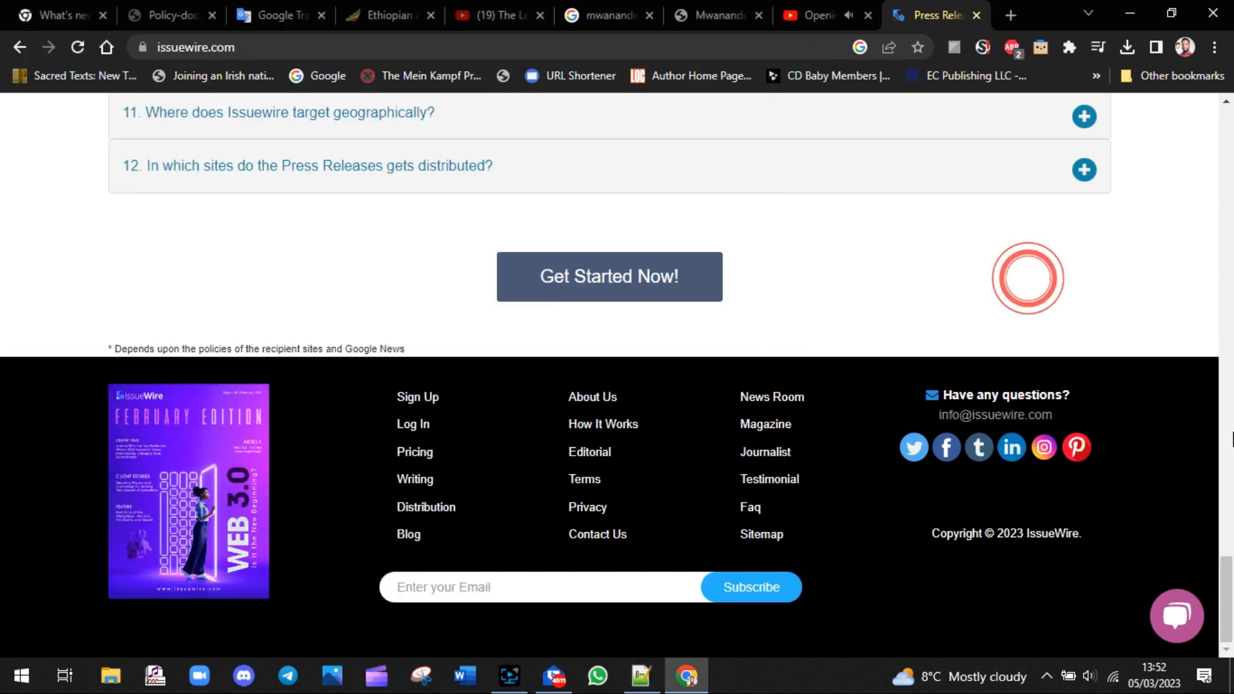
left_click_drag(1227, 587, 1229, 106)
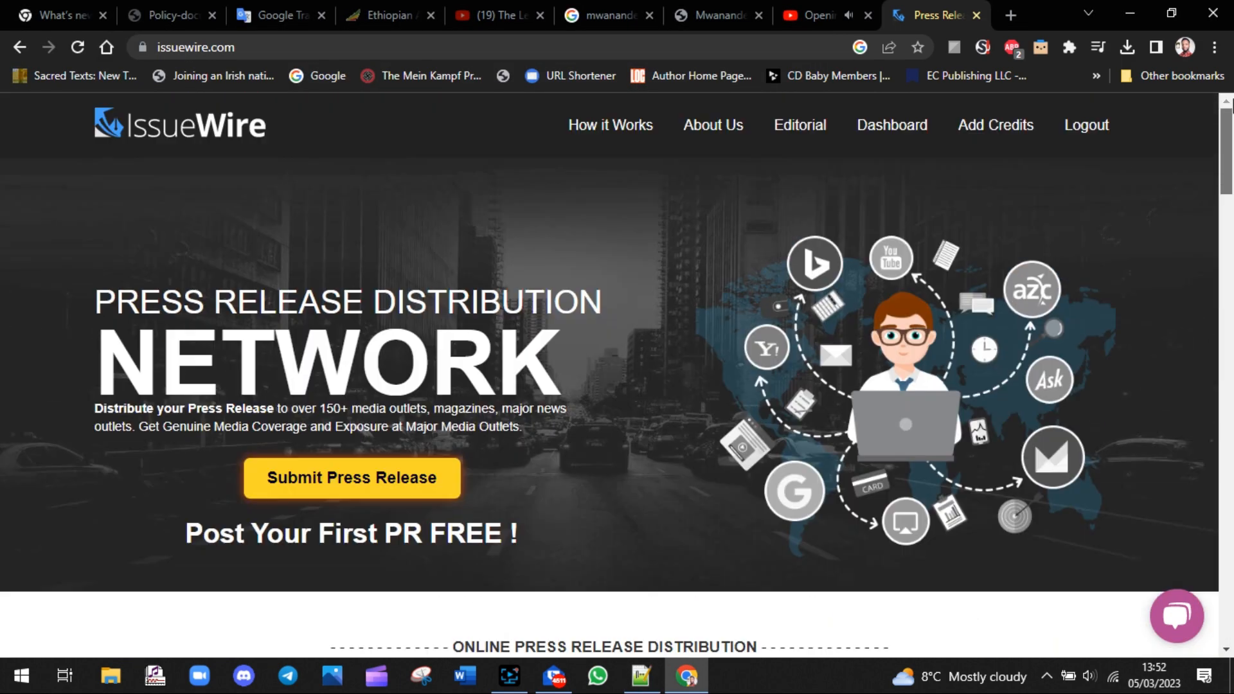
left_click_drag(1219, 182, 1232, 109)
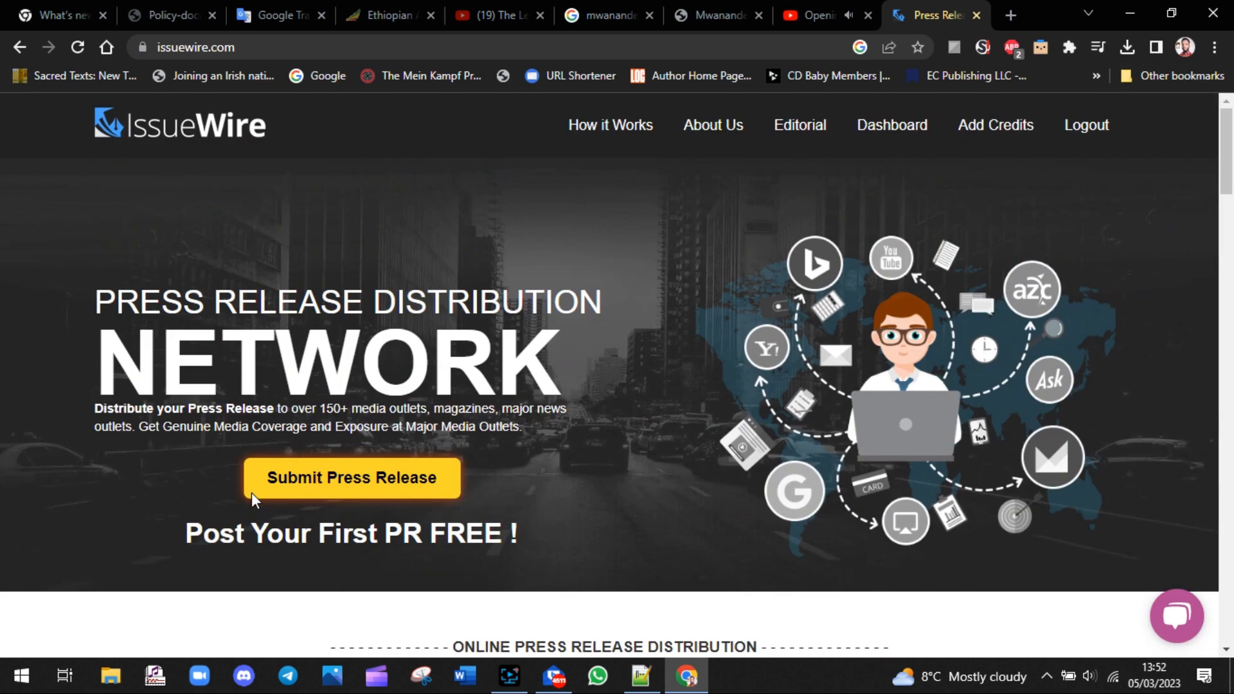
left_click(376, 479)
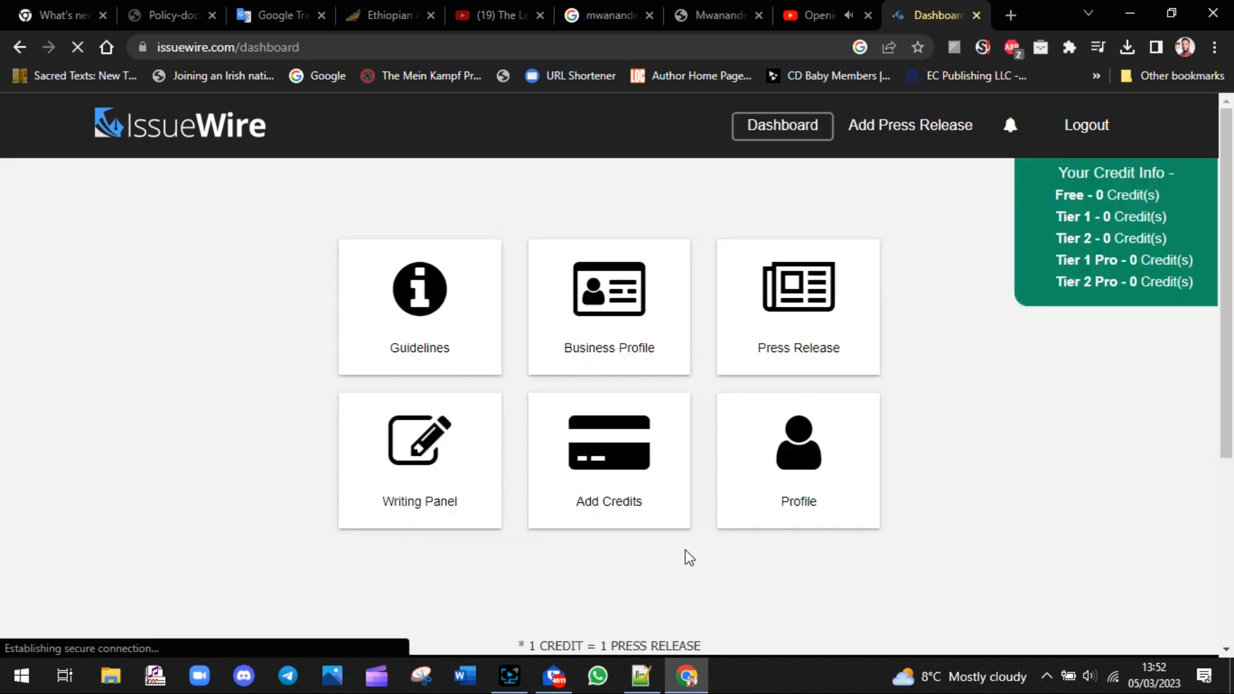
Switch to the Notepad++ notes and add the line "DASHBOARD" below the signed-in note.
left_click_drag(286, 209, 921, 544)
left_click(936, 553)
left_click(641, 676)
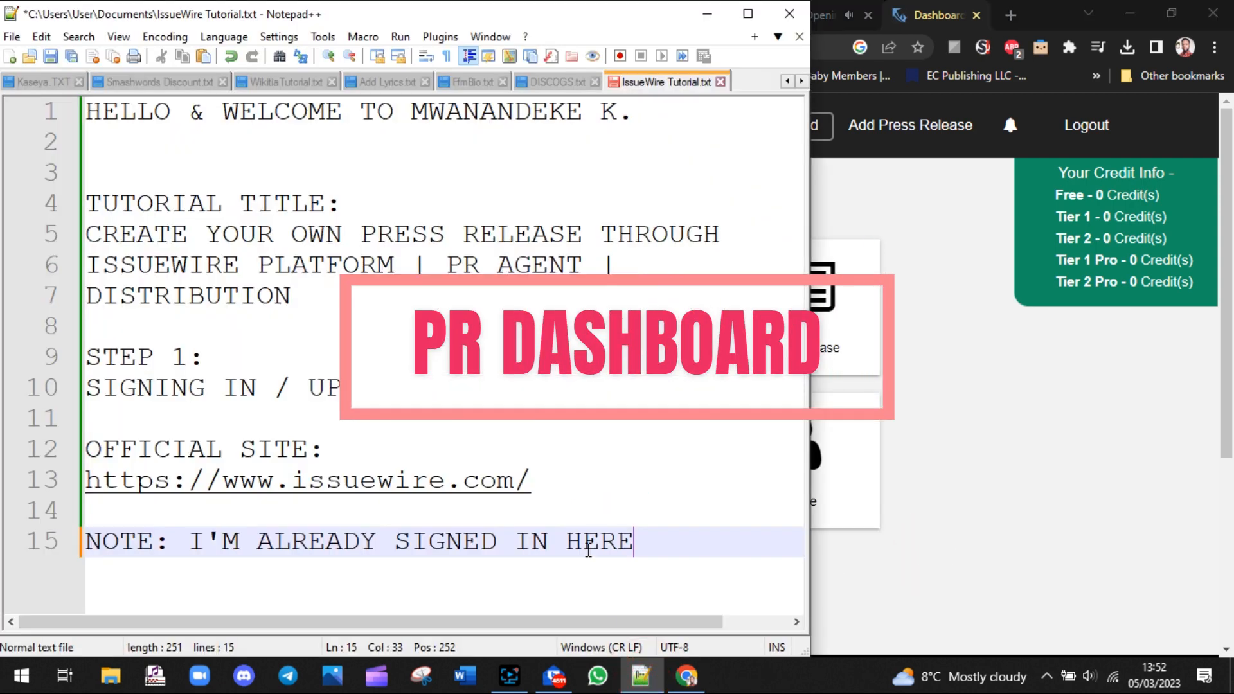
key("Return")
key("Return")
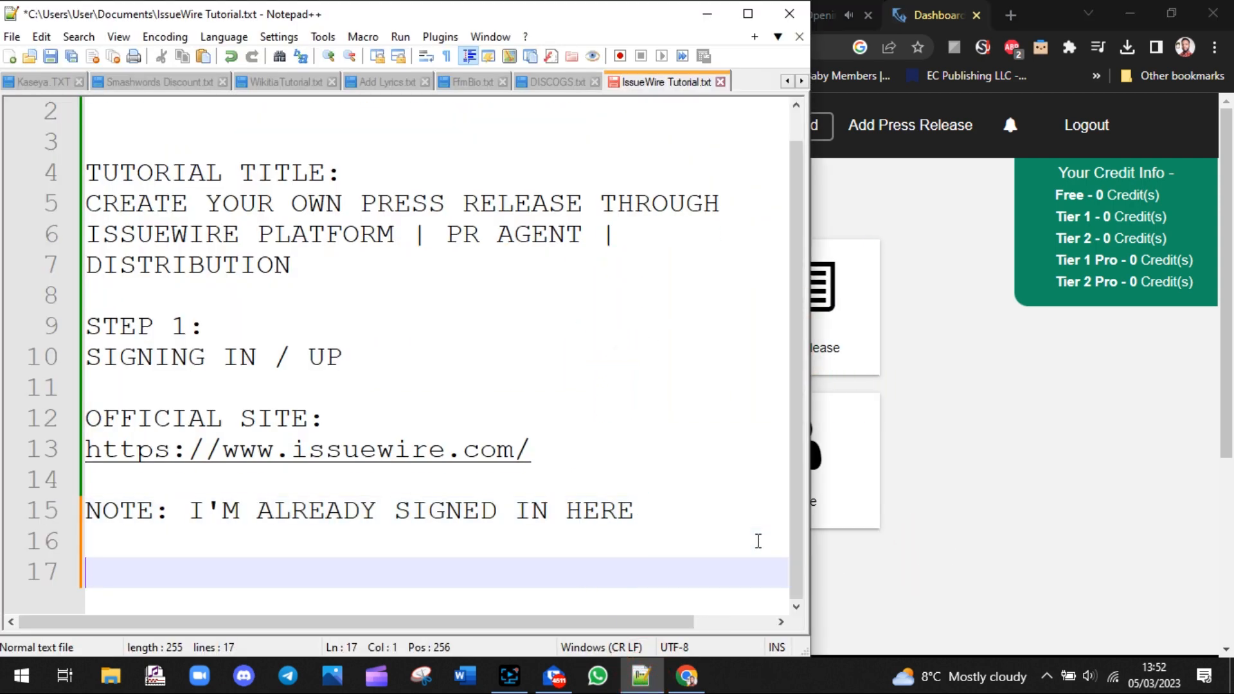
type("DASHBOA")
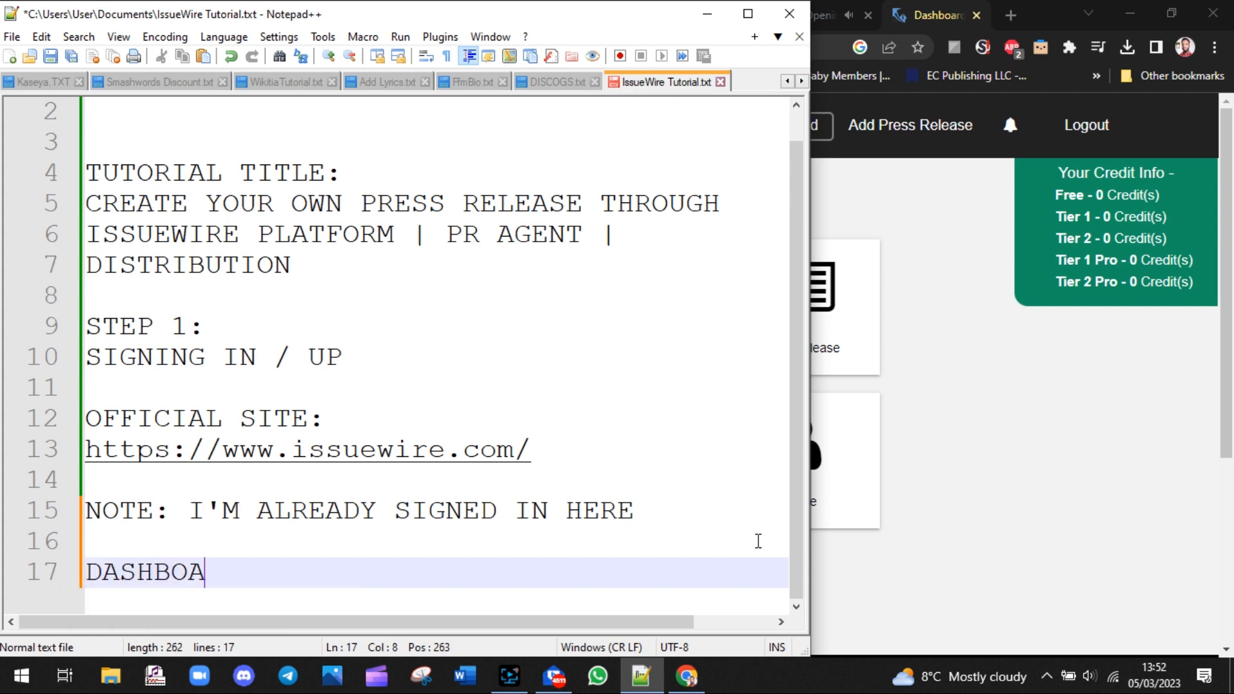
type("RD")
key("Return")
Check the dashboard options in Chrome, and add the line "SET UP YOUR BUSINESS PROFILE" under DASHBOARD in the Notepad++ notes.
left_click(1002, 524)
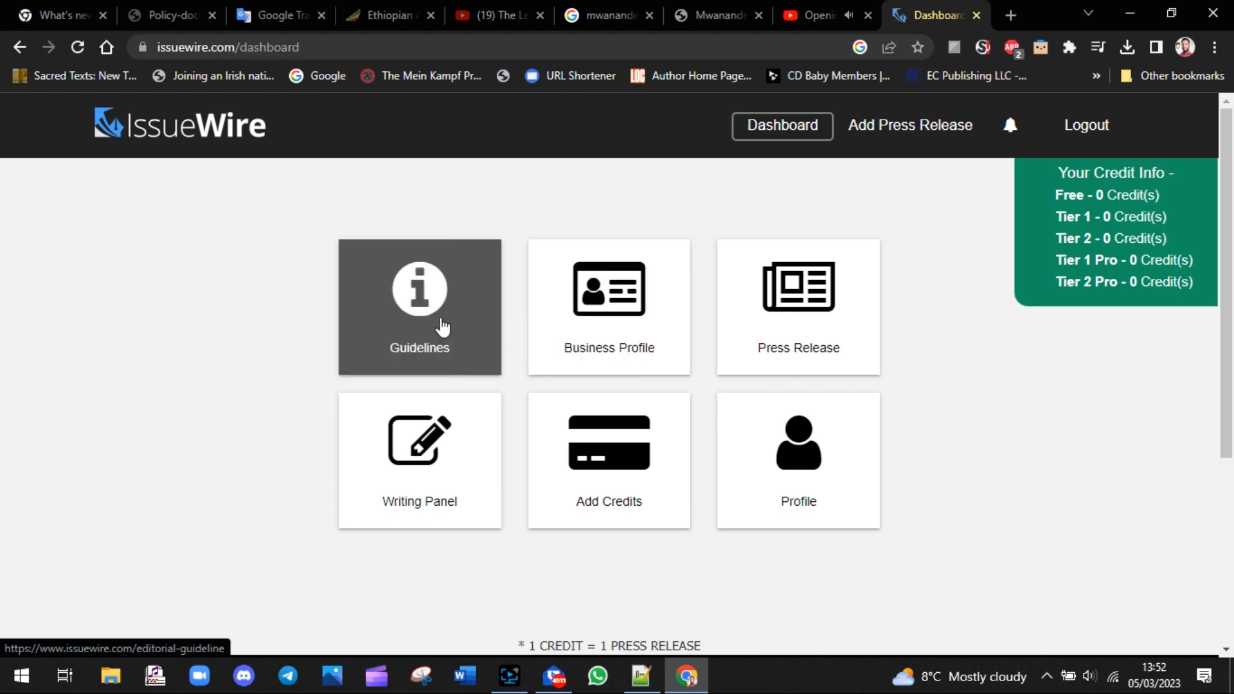
left_click(641, 676)
key("Return")
type("SET")
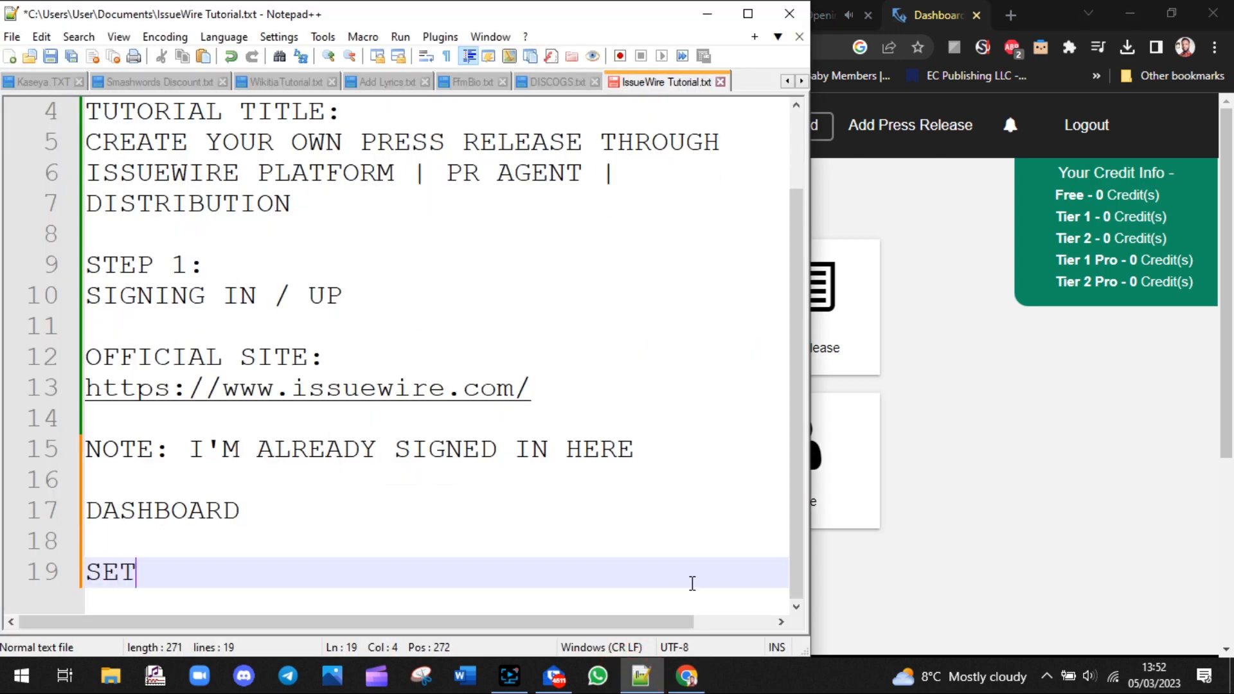
type(" UP YOUR B")
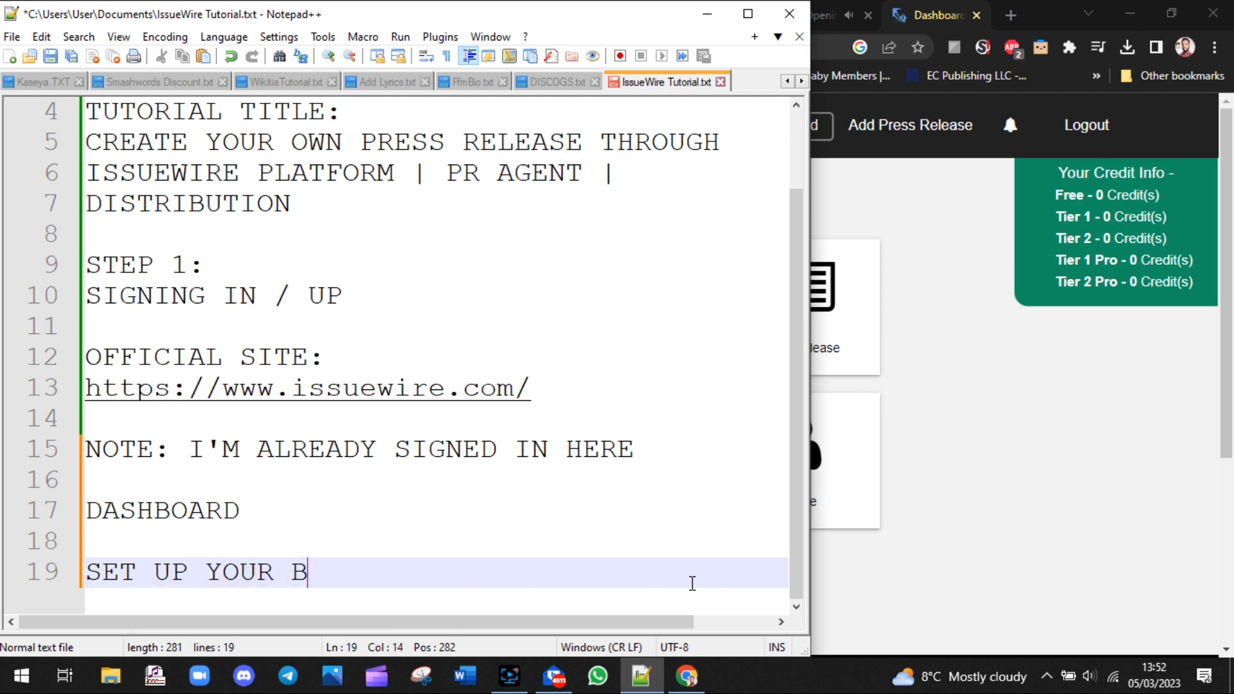
type("USINESS PROFILE")
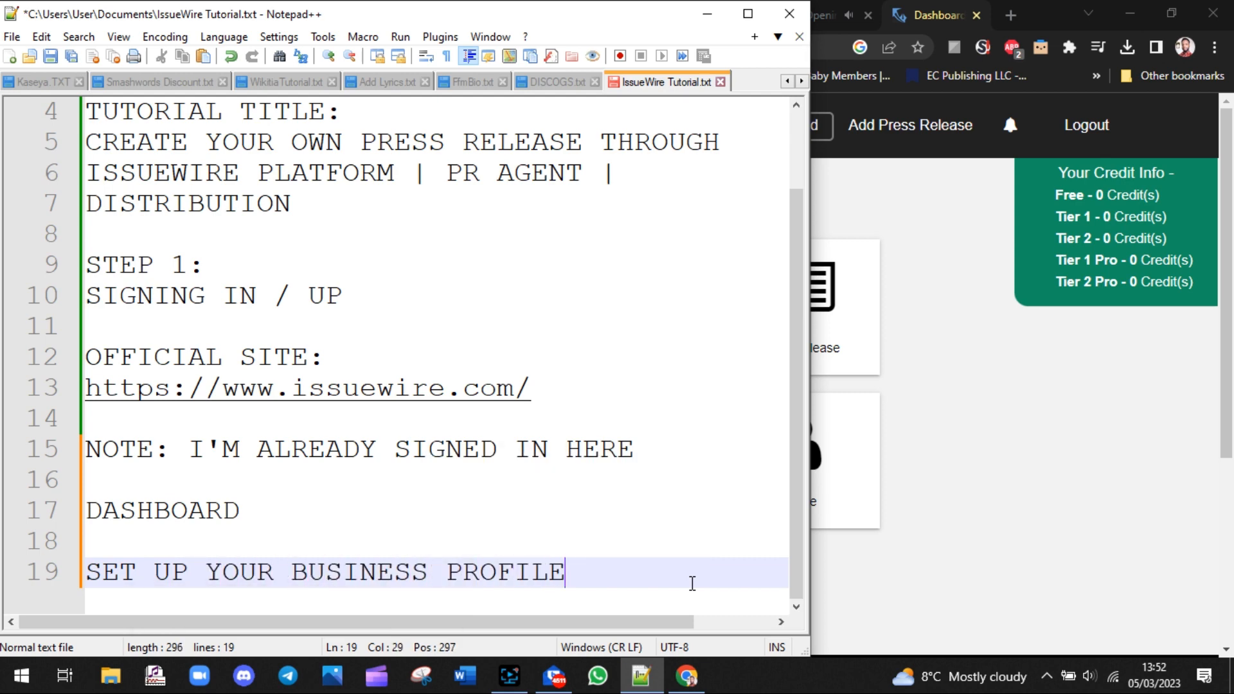
Add the explanation "I.E. YOUR WEBSITE AND NAME THAT WILL REPRESENT YOU AS AN AGENT" below the business profile line, broken before REPRESENT.
key("Return")
type("I")
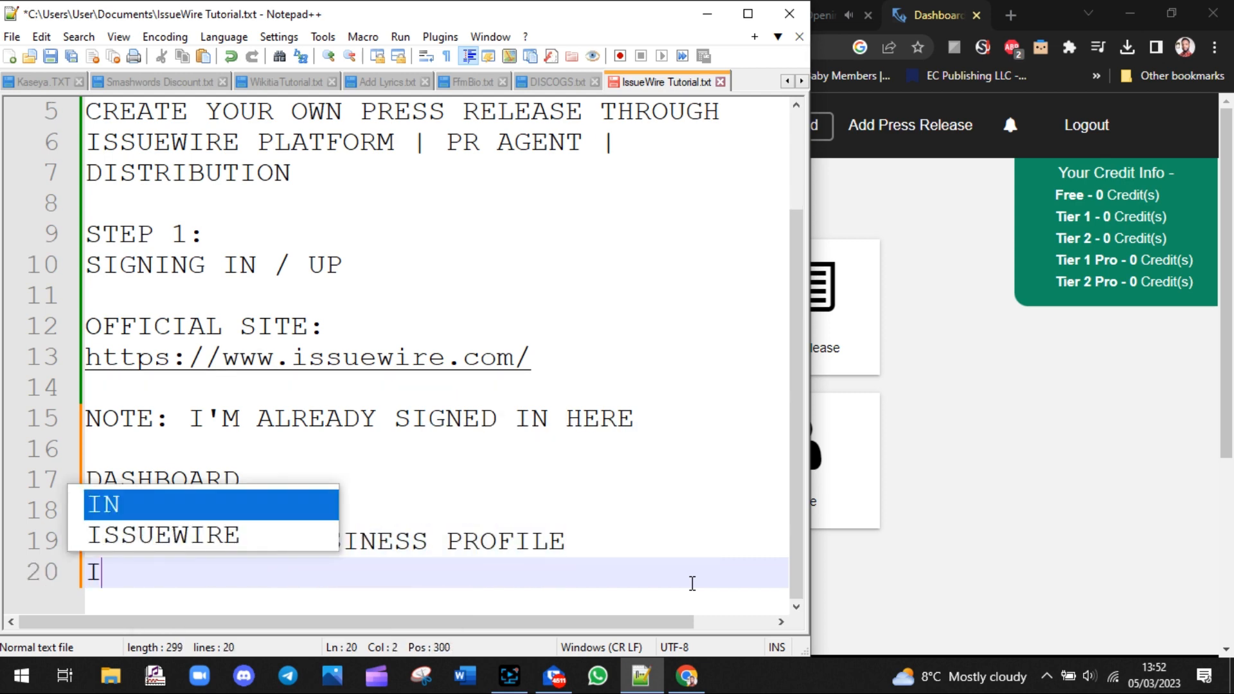
type(".E. YOUR WEBSITE")
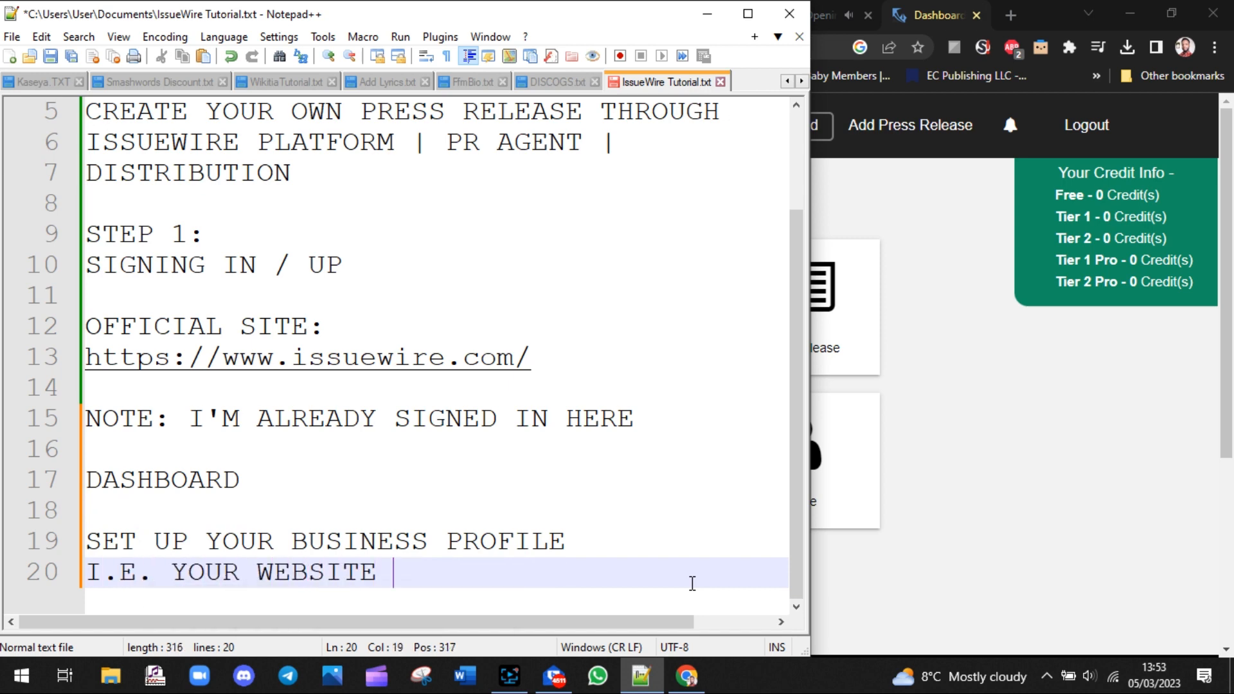
type(" AND NAME THAT YO")
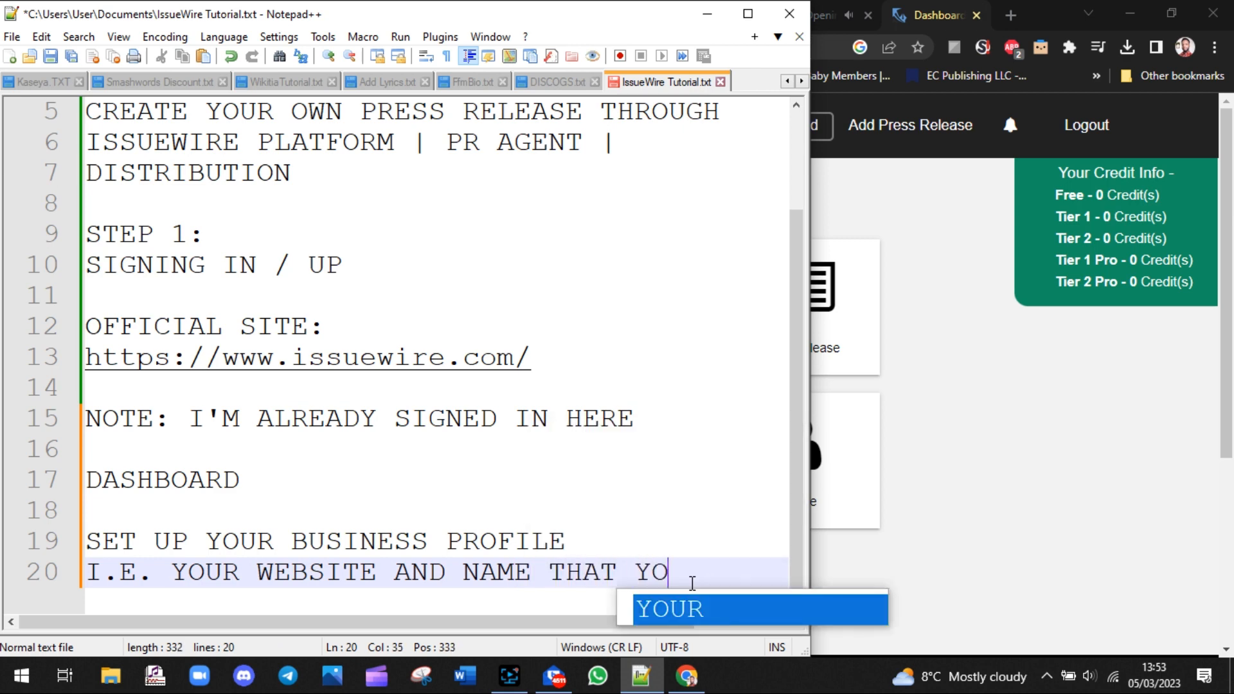
key("BackSpace")
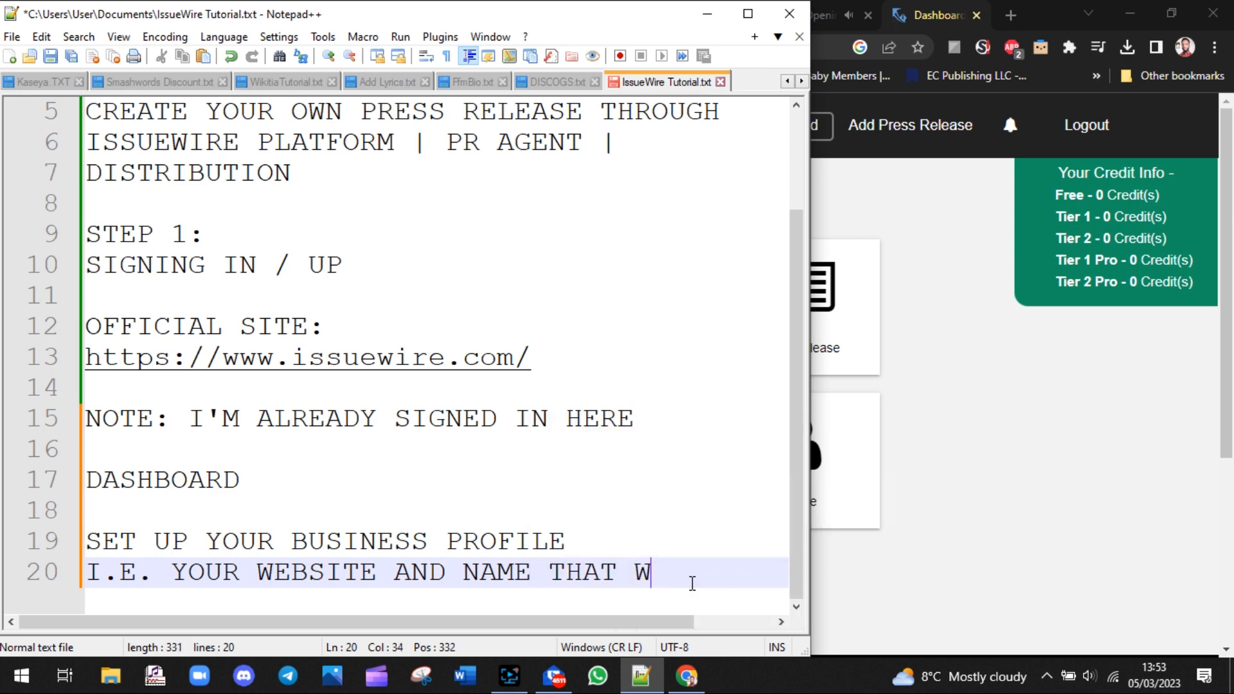
type("WILL")
key("Return")
type("REPRESE")
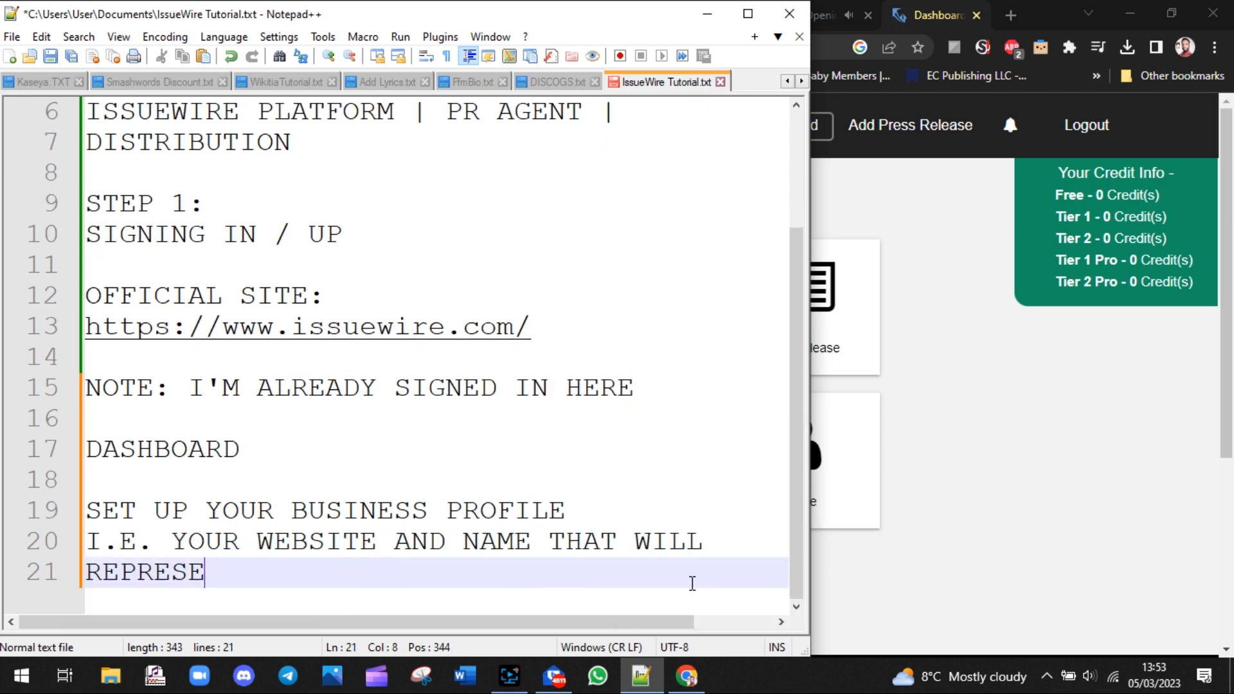
type("NT YOU AS ")
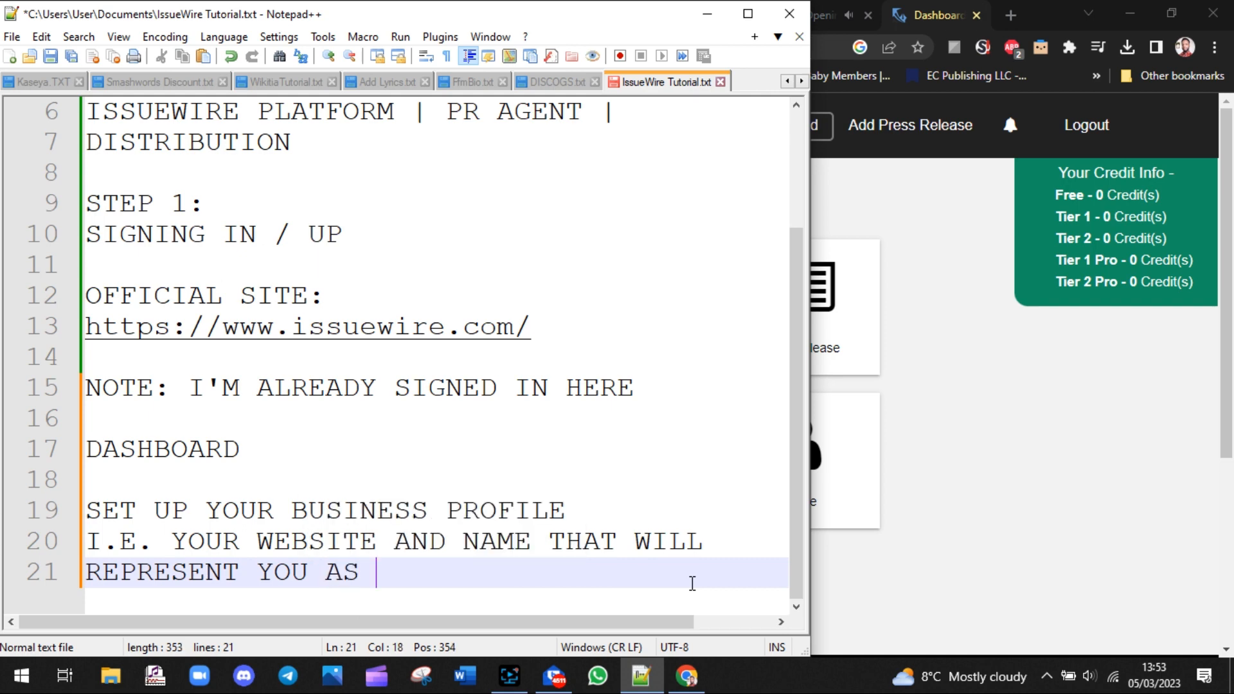
type("AN AGENT")
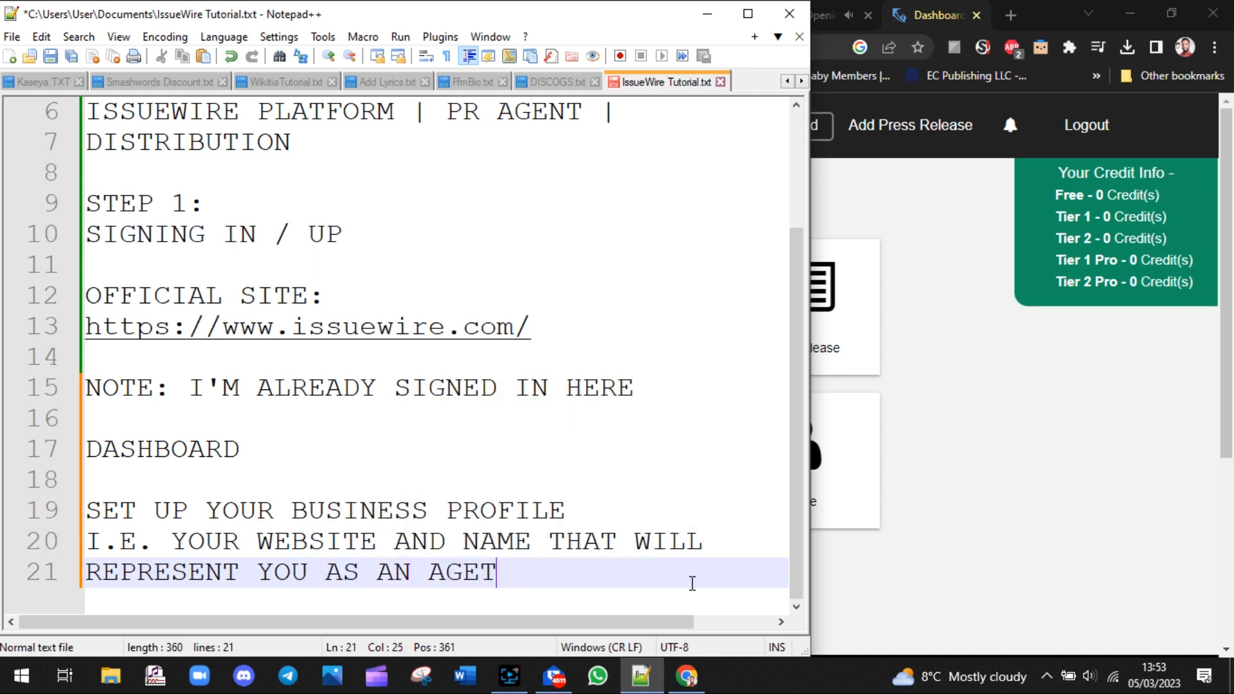
Correct the spelling of the explanation's last word and prefix it so it reads "PR-AGENT".
key("Left")
type("N")
key("Left")
type("PR")
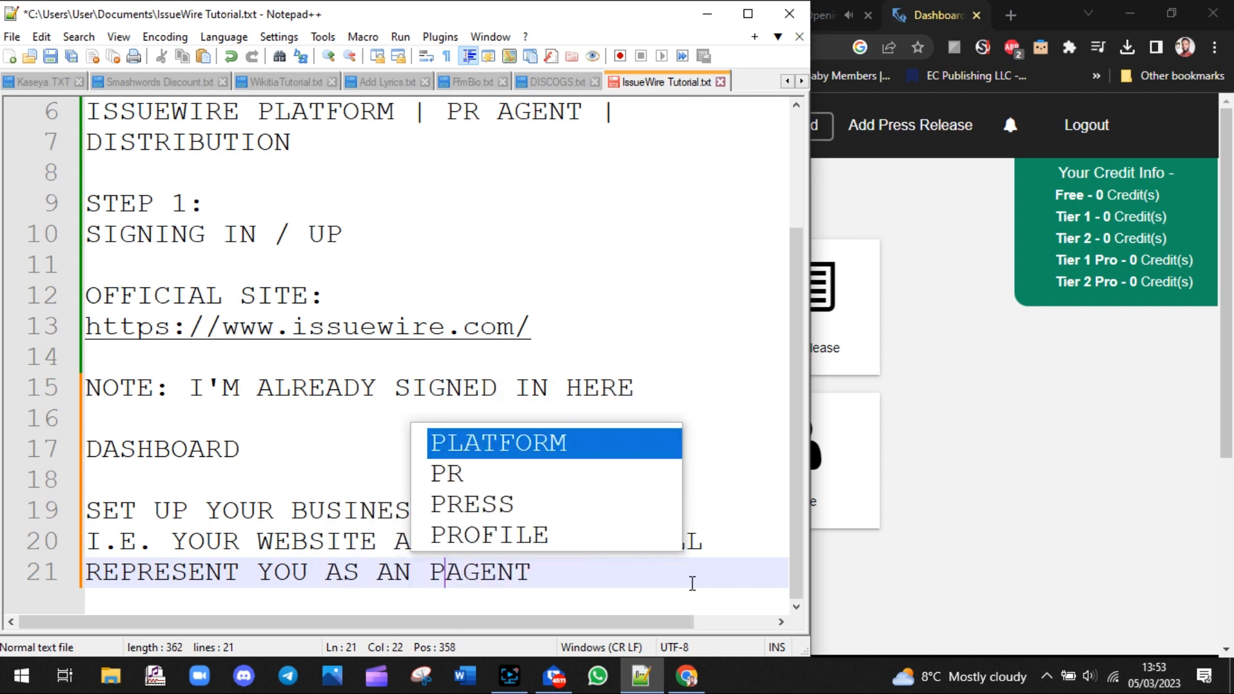
key("BackSpace")
type("-")
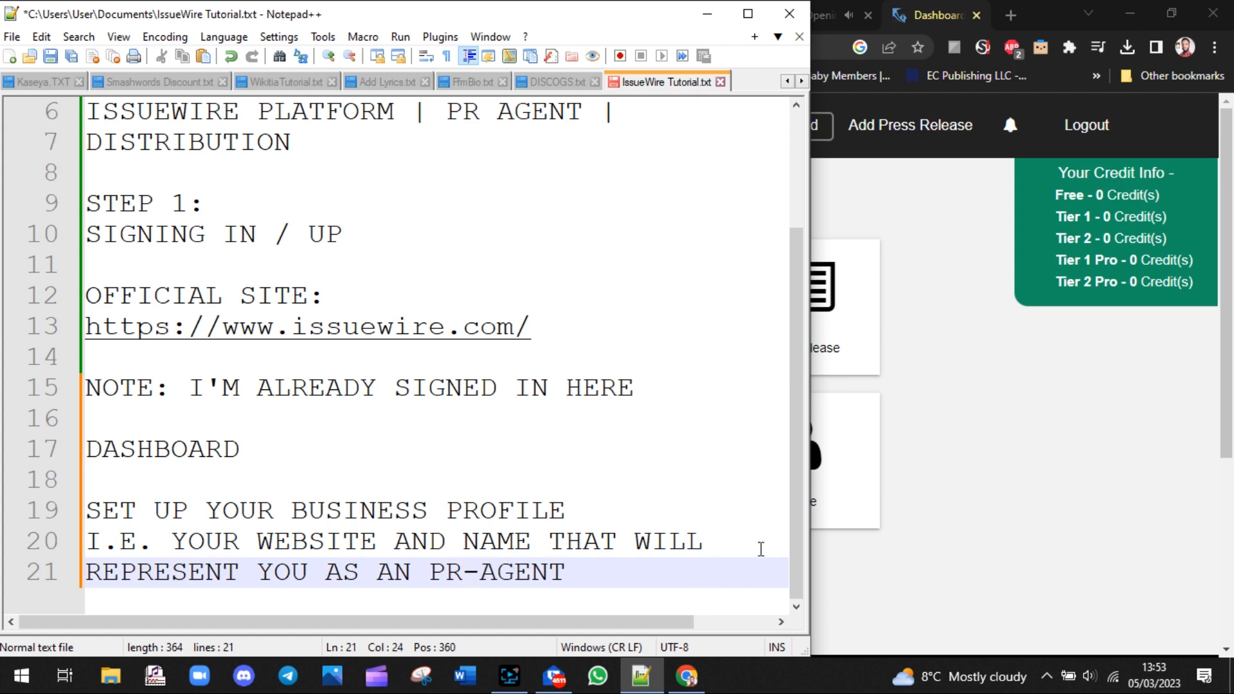
Return to the IssueWire dashboard in Chrome and open the Business Profile page to view the existing profile.
left_click(1041, 491)
left_click(570, 334)
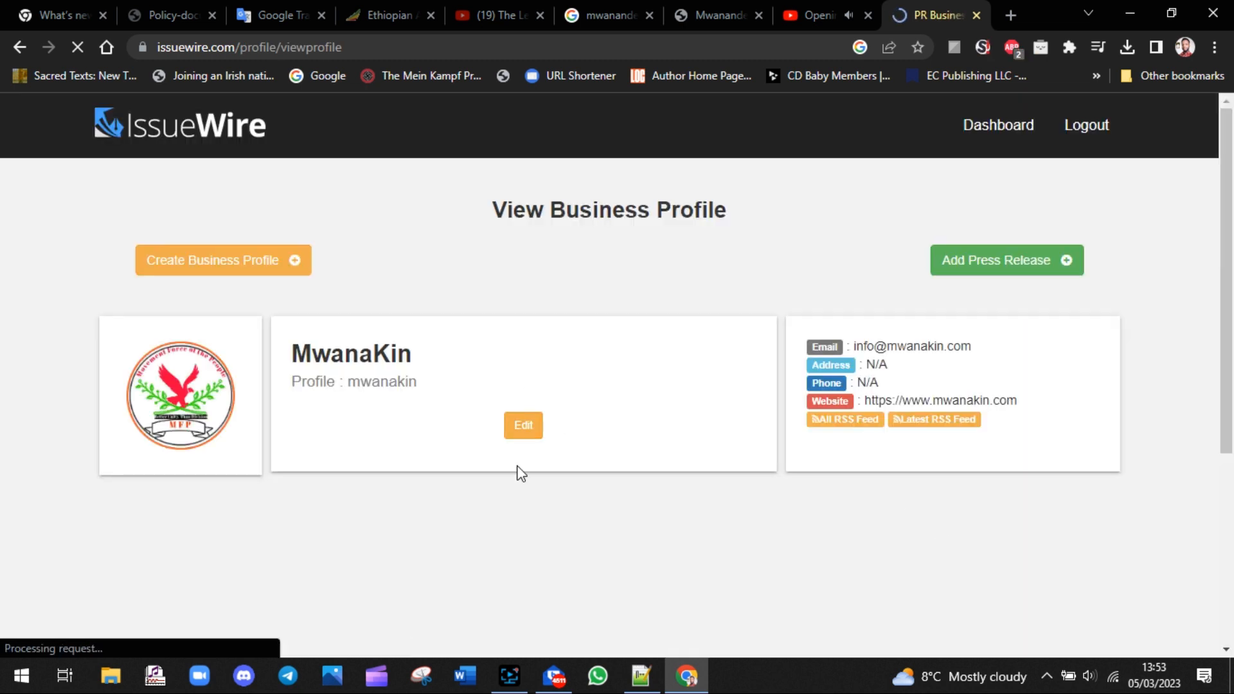
left_click_drag(292, 355, 456, 313)
left_click(455, 312)
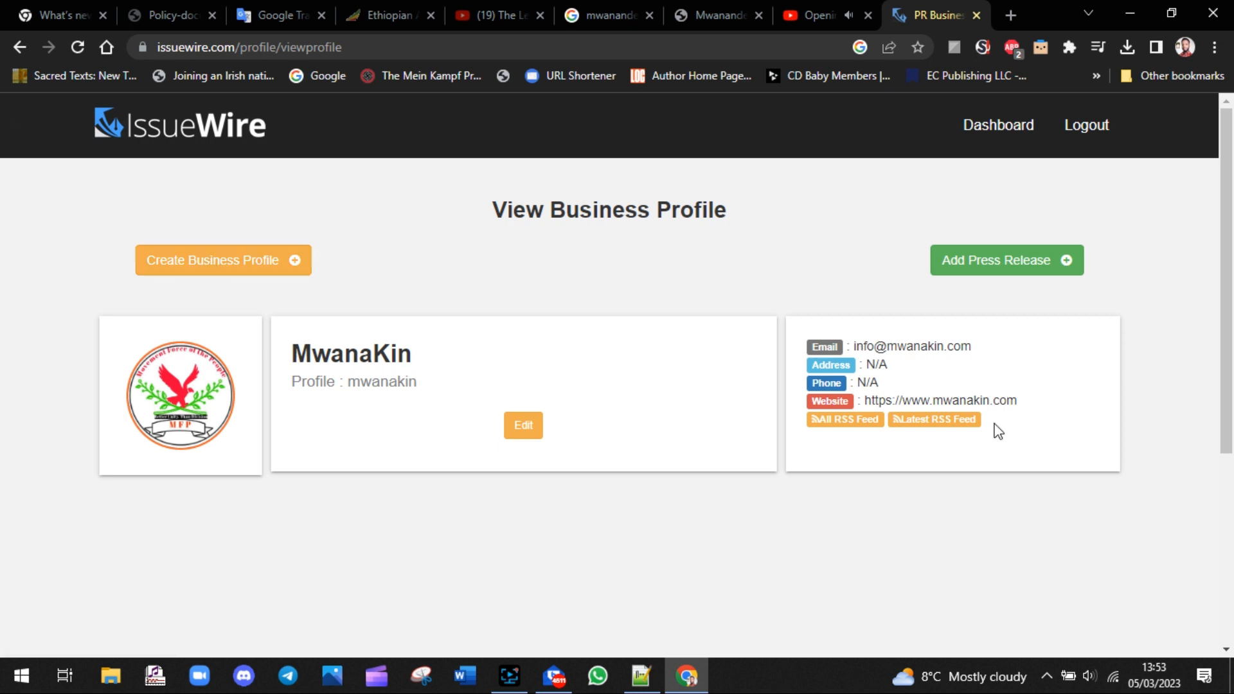
Open the website address listed in the business profile in a new browser tab.
left_click_drag(1021, 404, 859, 401)
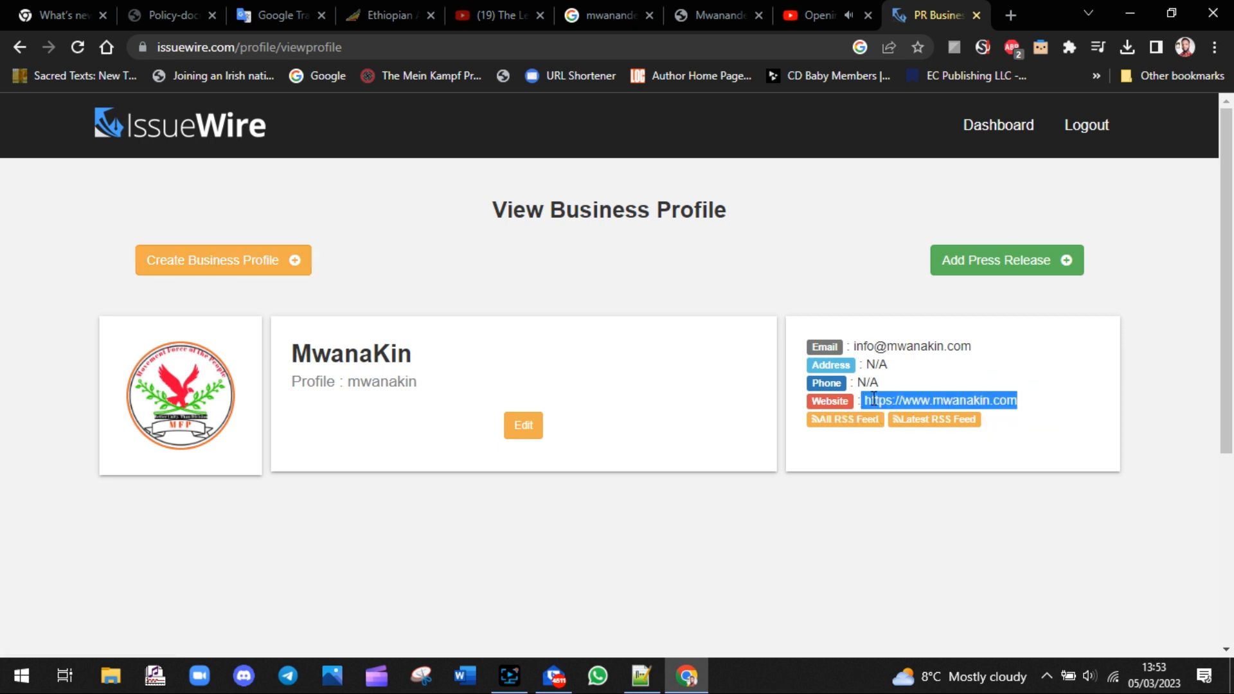
right_click(873, 399)
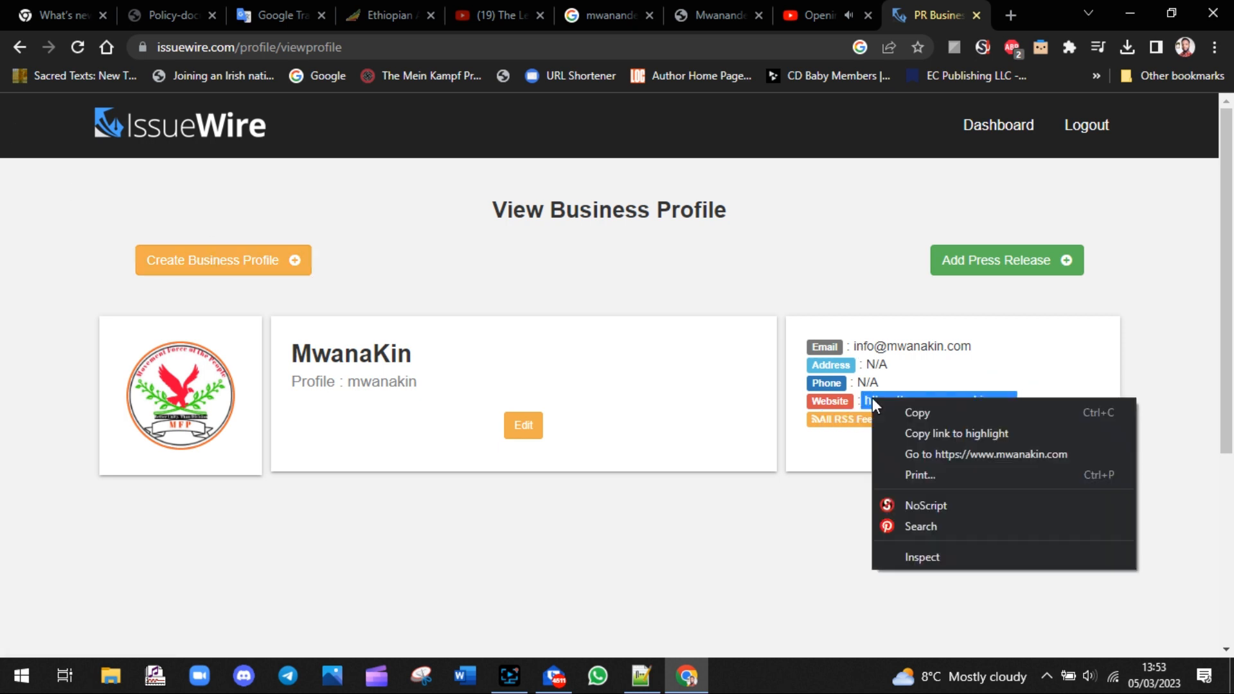
left_click(938, 455)
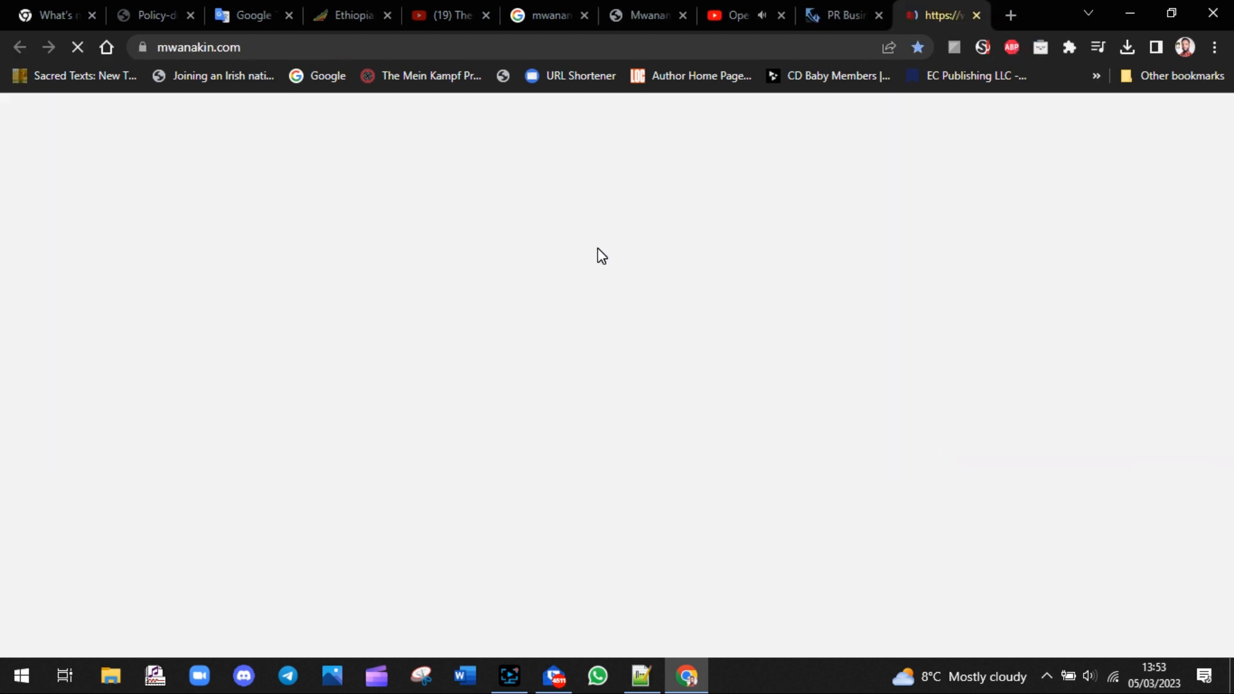
Switch to the Notepad++ notes and add the line "MWANAKIN IS MY WEBSITE NAME / DOMAIN NAME" below the PR-AGENT explanation.
left_click(648, 682)
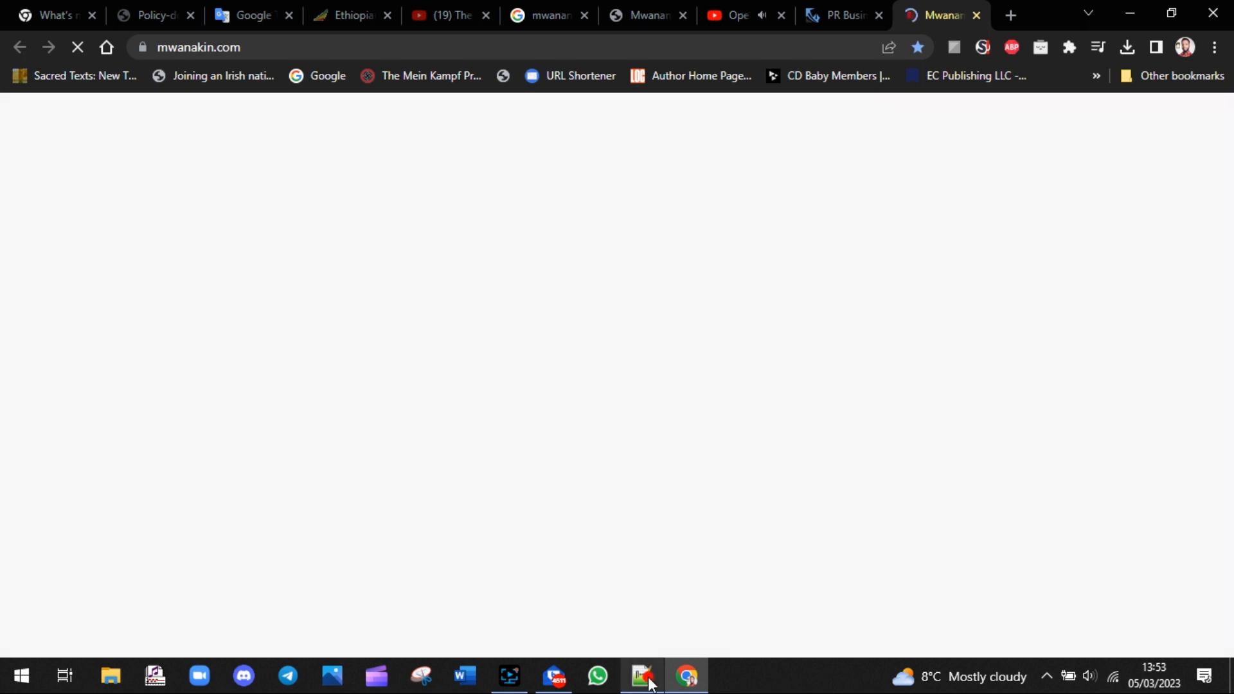
left_click(660, 567)
key("Return")
key("Return")
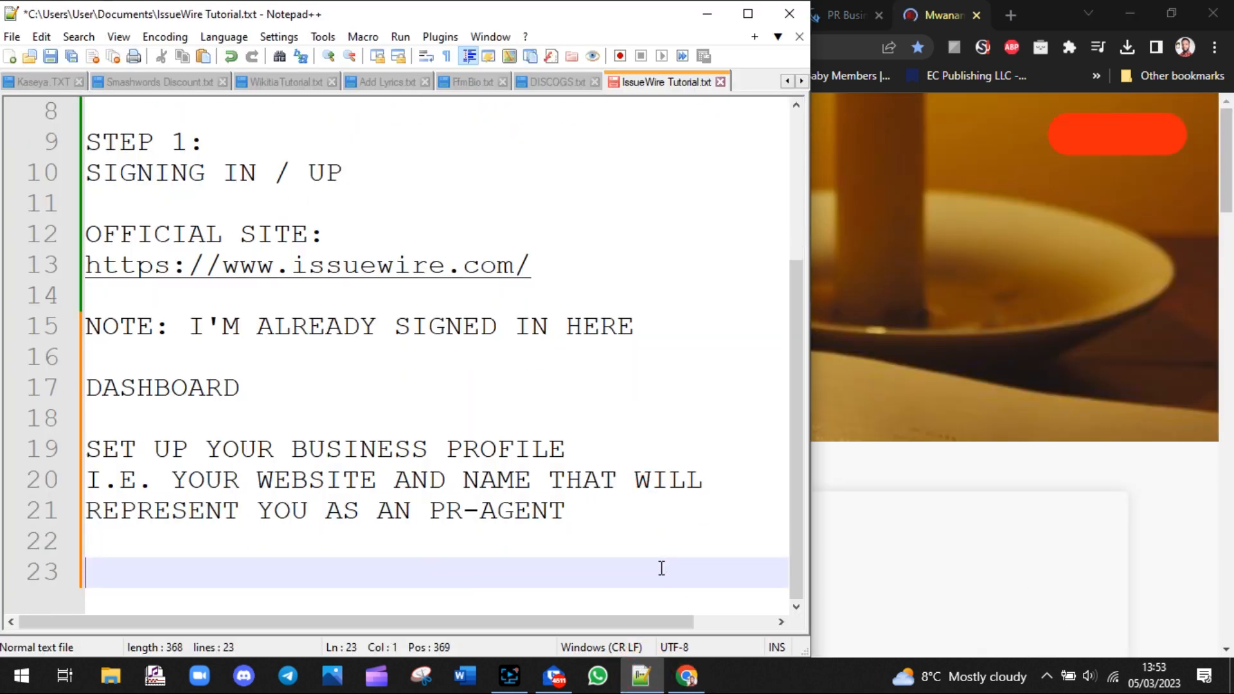
type("MWANAN")
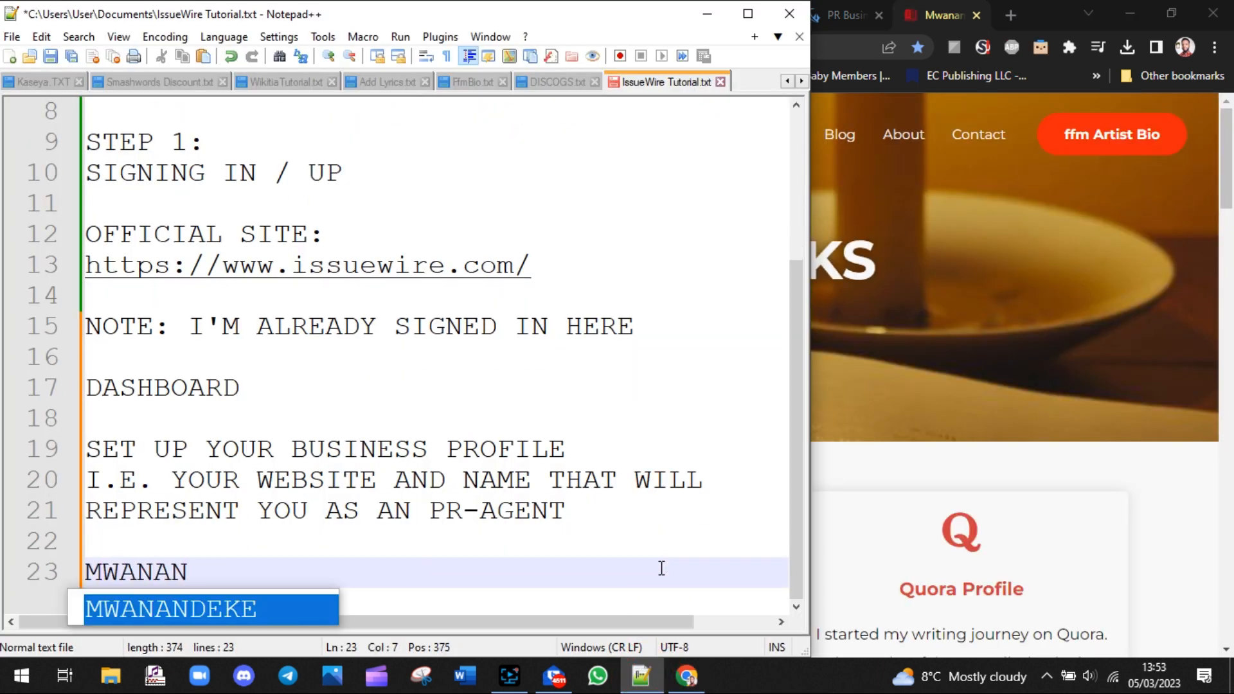
key("BackSpace")
type("KIN IS M")
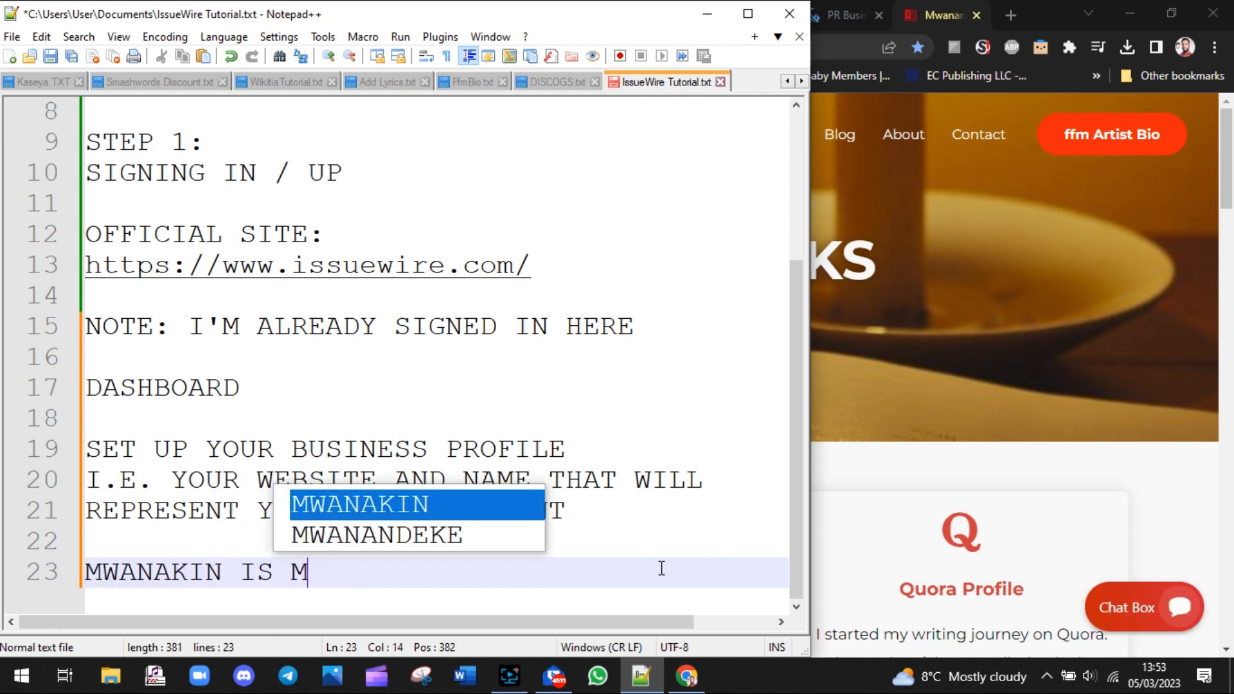
type("Y WEBSIT")
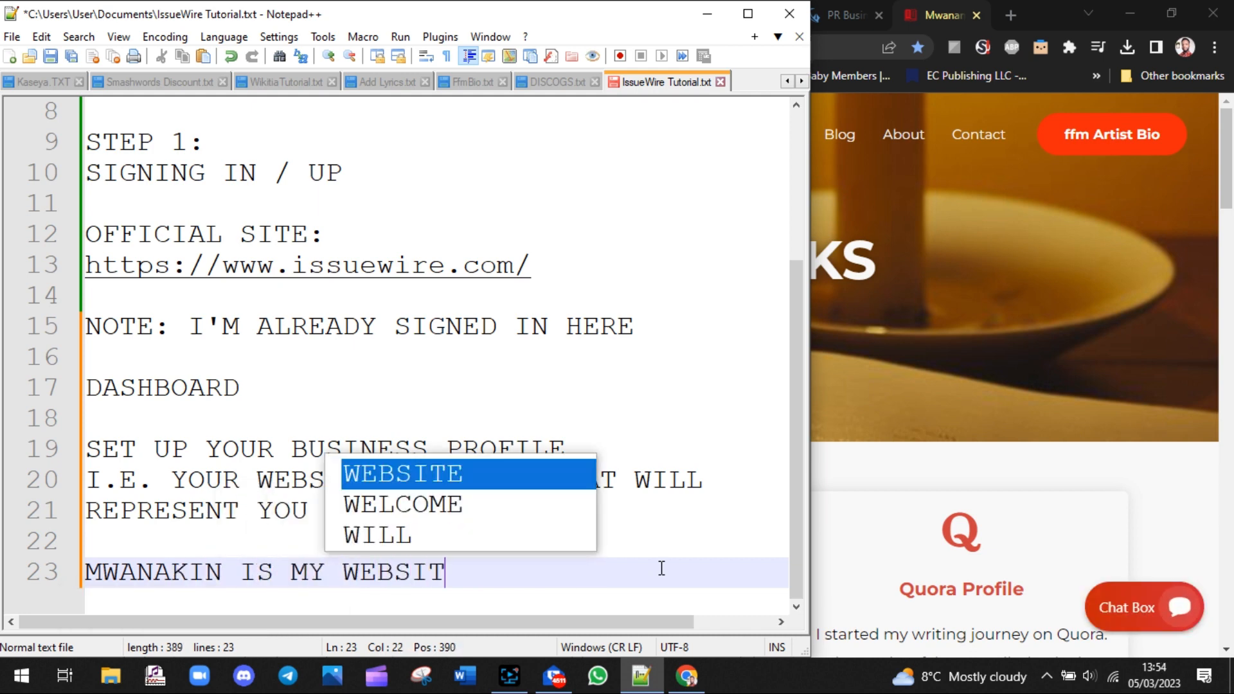
type("E NAME / ")
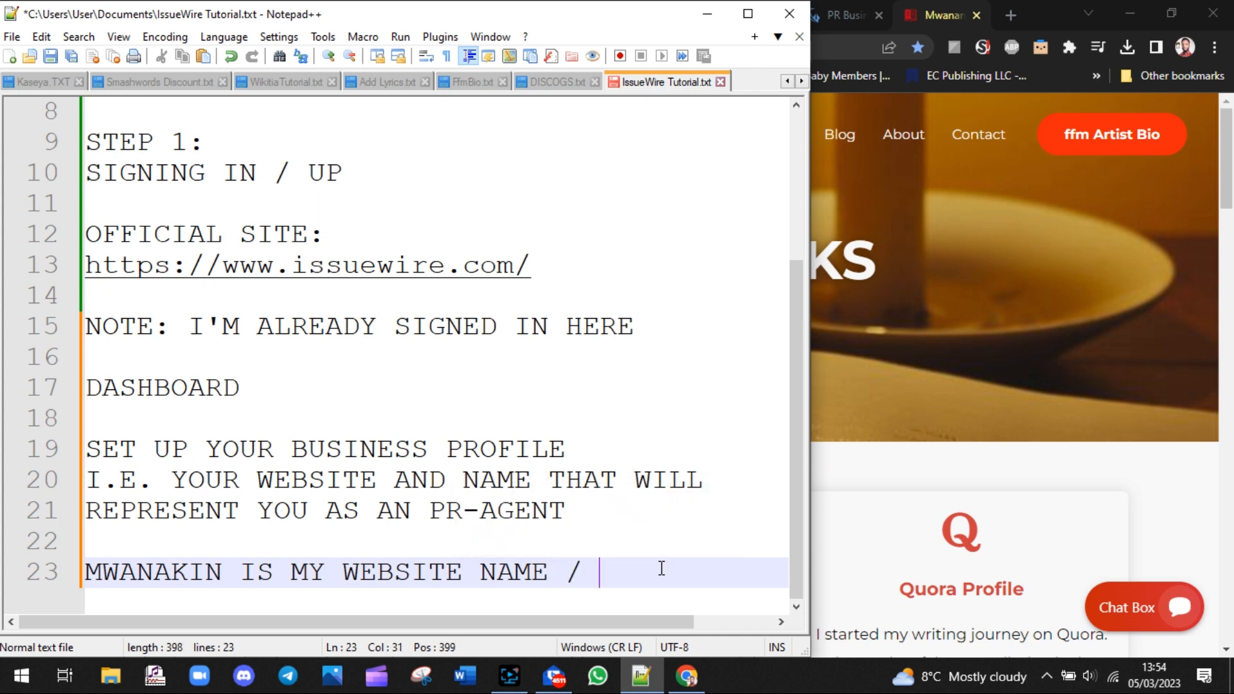
type("DOMAIN")
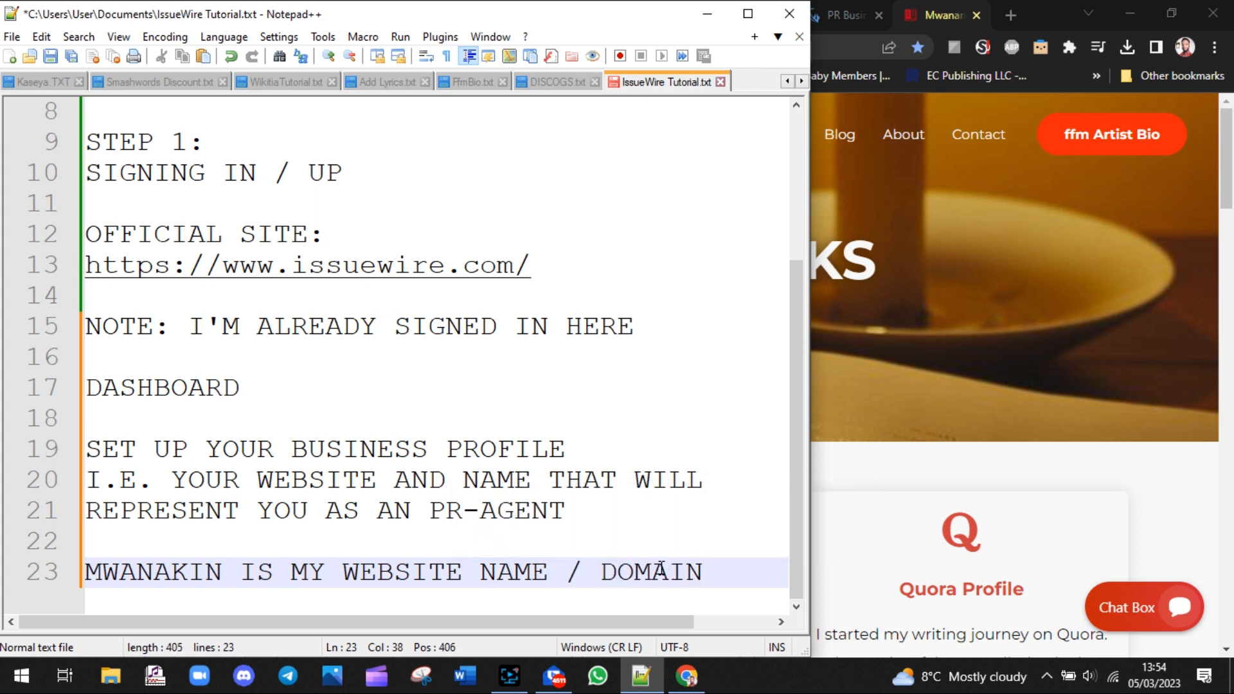
type(" NAME")
key("Return")
Return to Chrome and compare the website's address with the website and email details in the IssueWire business profile.
left_click(1001, 454)
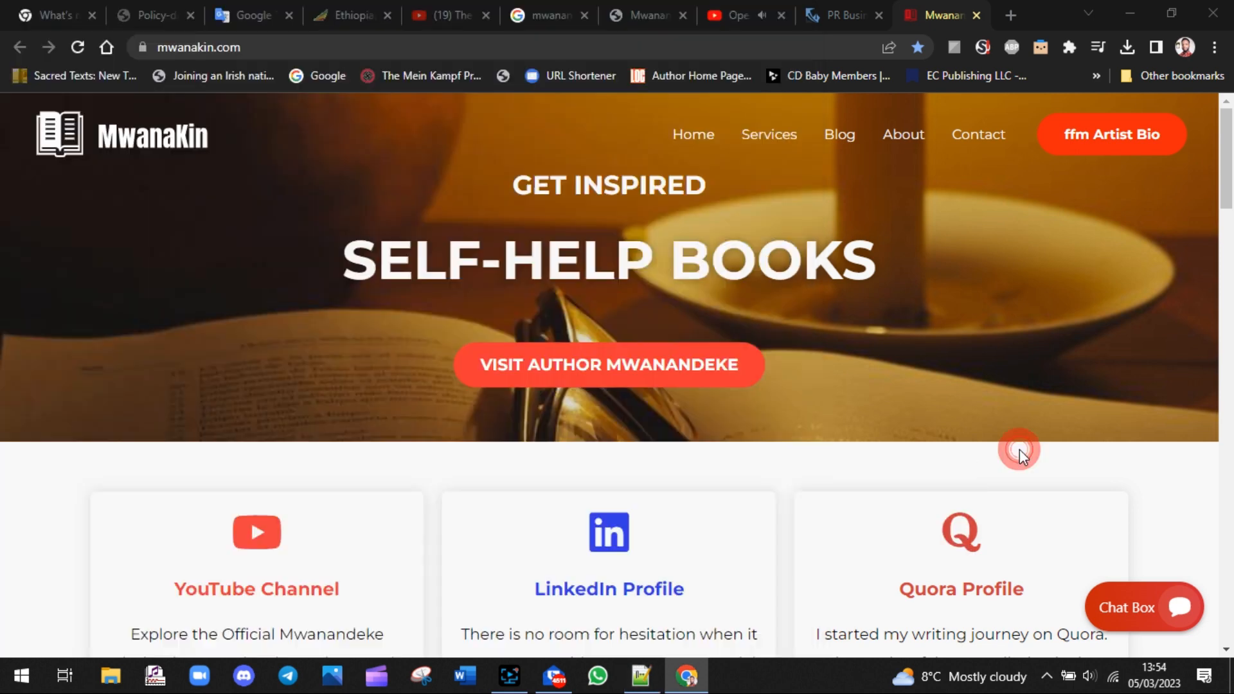
left_click(256, 47)
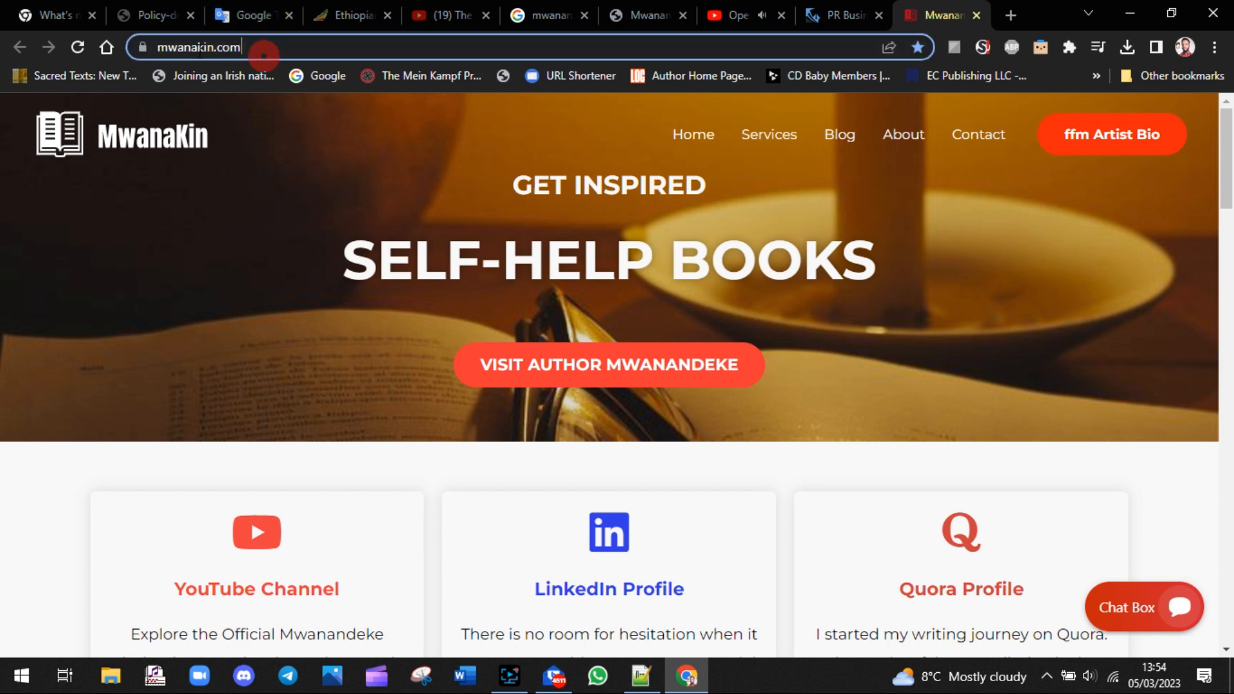
left_click(847, 8)
left_click_drag(1050, 397, 799, 401)
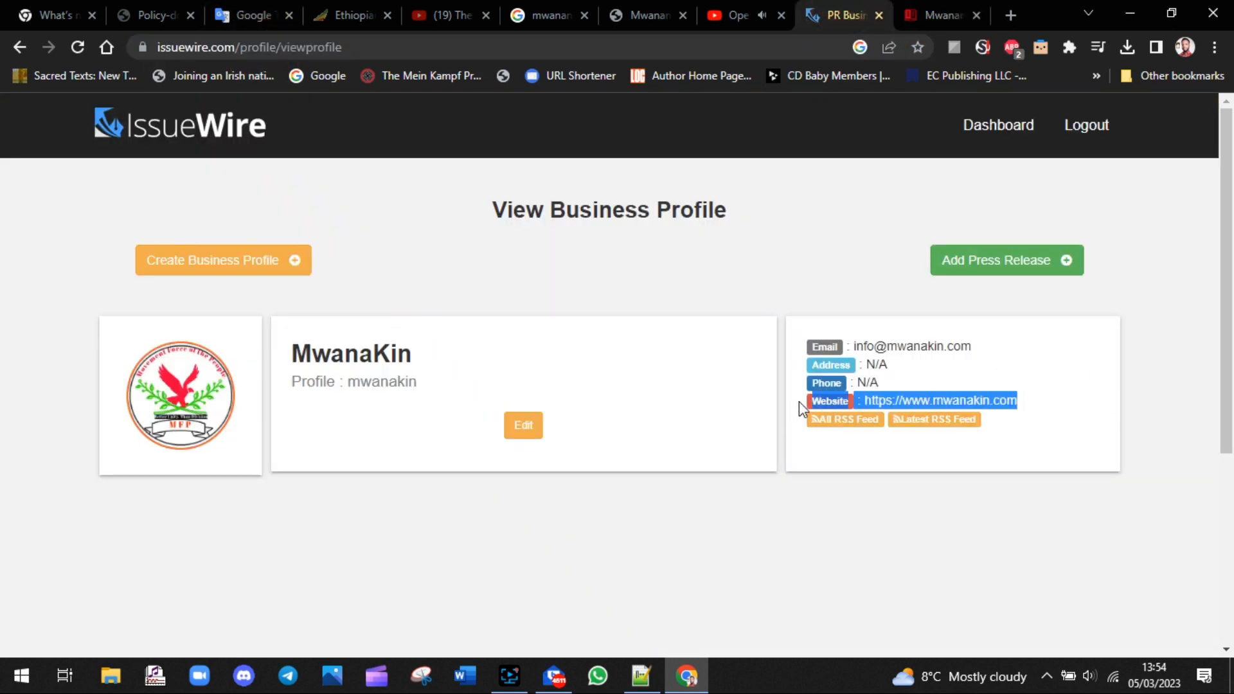
left_click(841, 239)
left_click_drag(806, 331, 1074, 402)
left_click(1115, 368)
left_click_drag(981, 341, 854, 346)
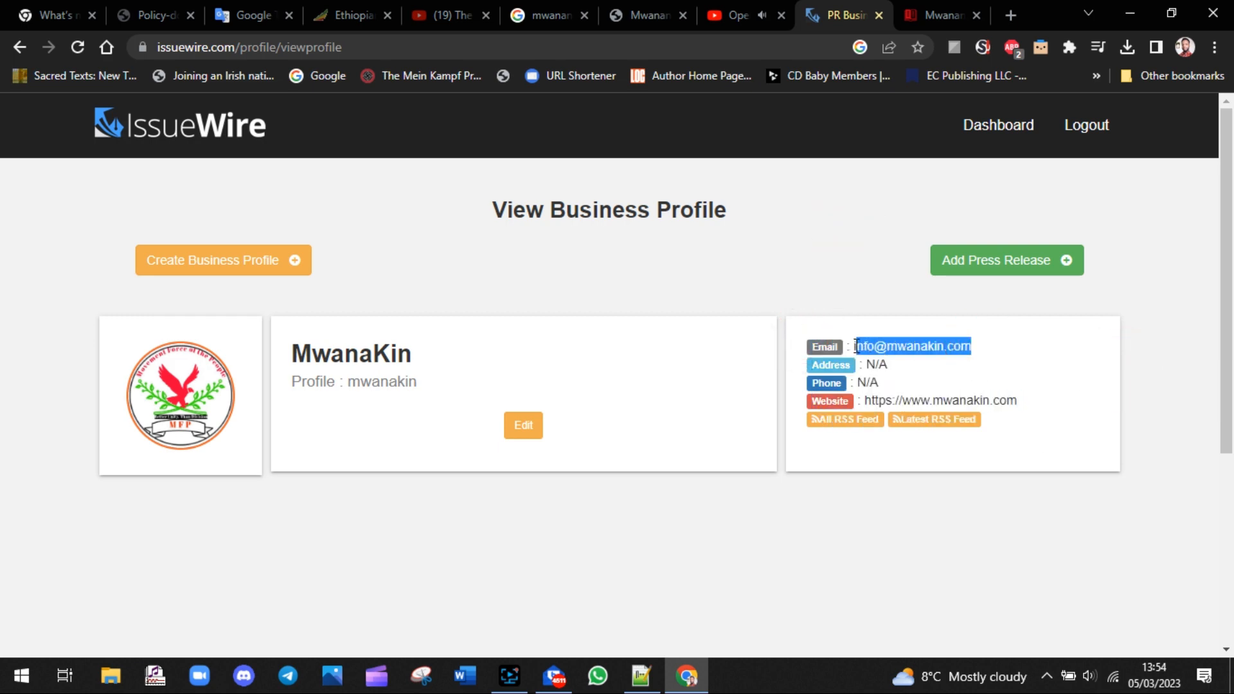
left_click(863, 268)
Look through the mwanakin.com homepage down to its footer contact details and return to its navigation links.
left_click(926, 8)
scroll(1231, 495, "down", 20)
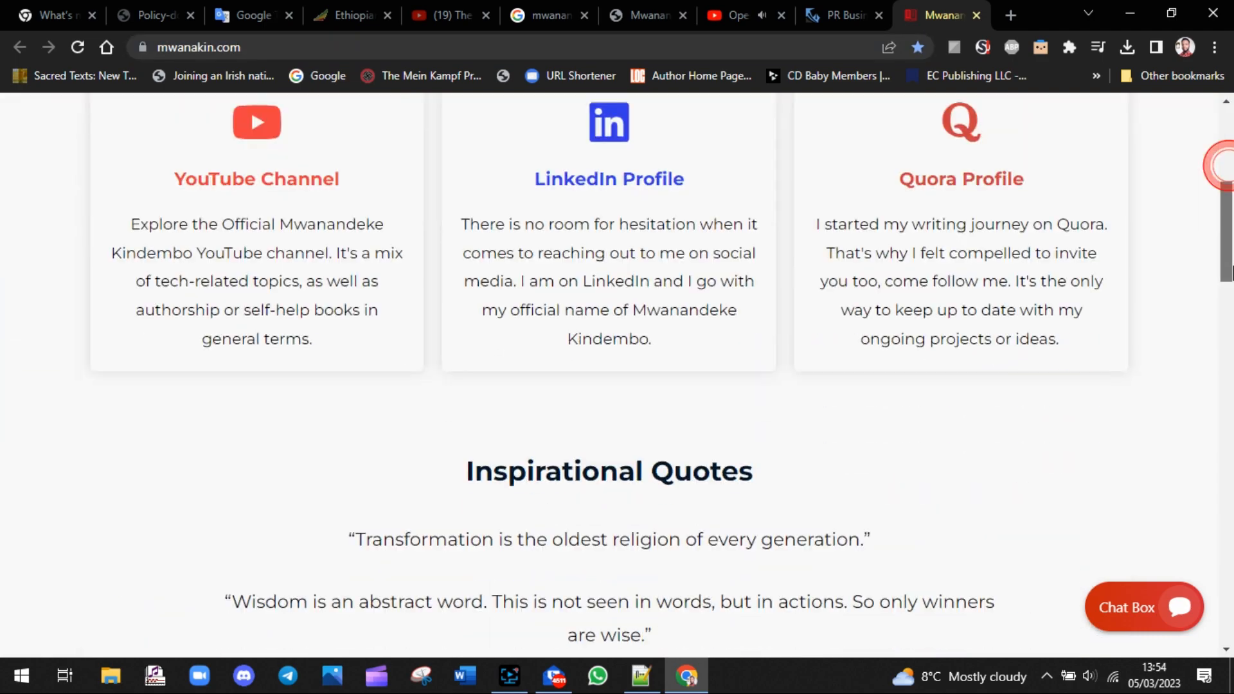
scroll(1232, 495, "down", 15)
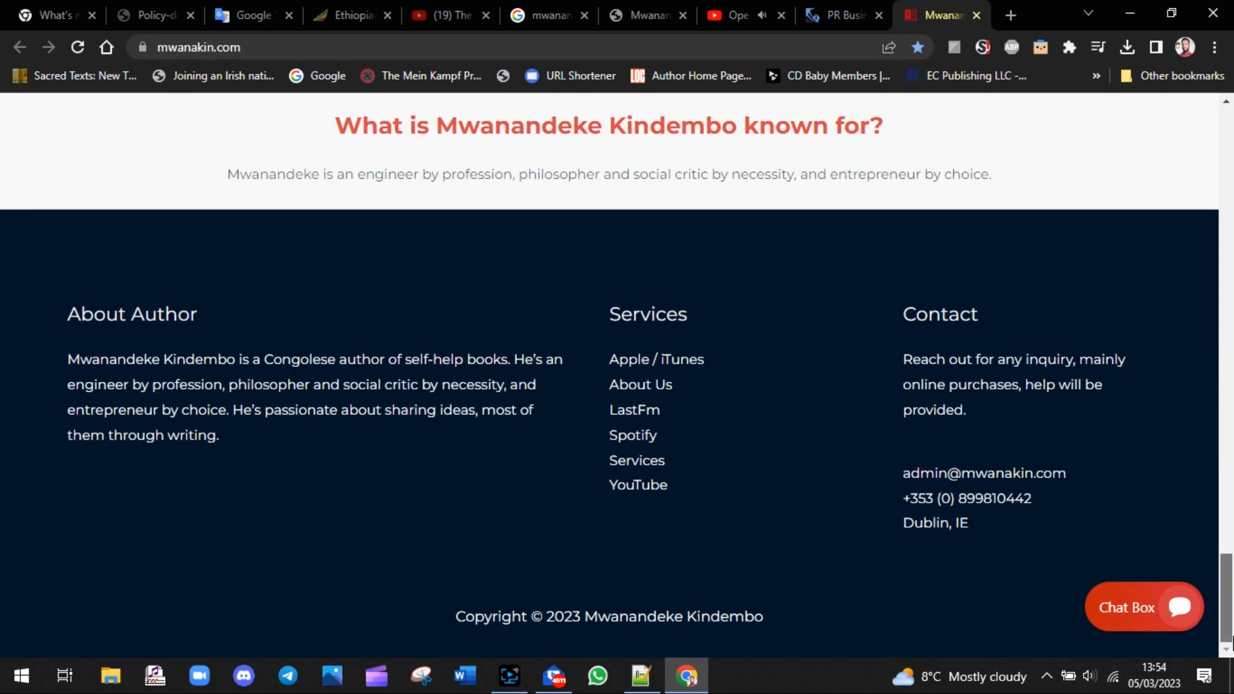
left_click_drag(1231, 641, 1231, 196)
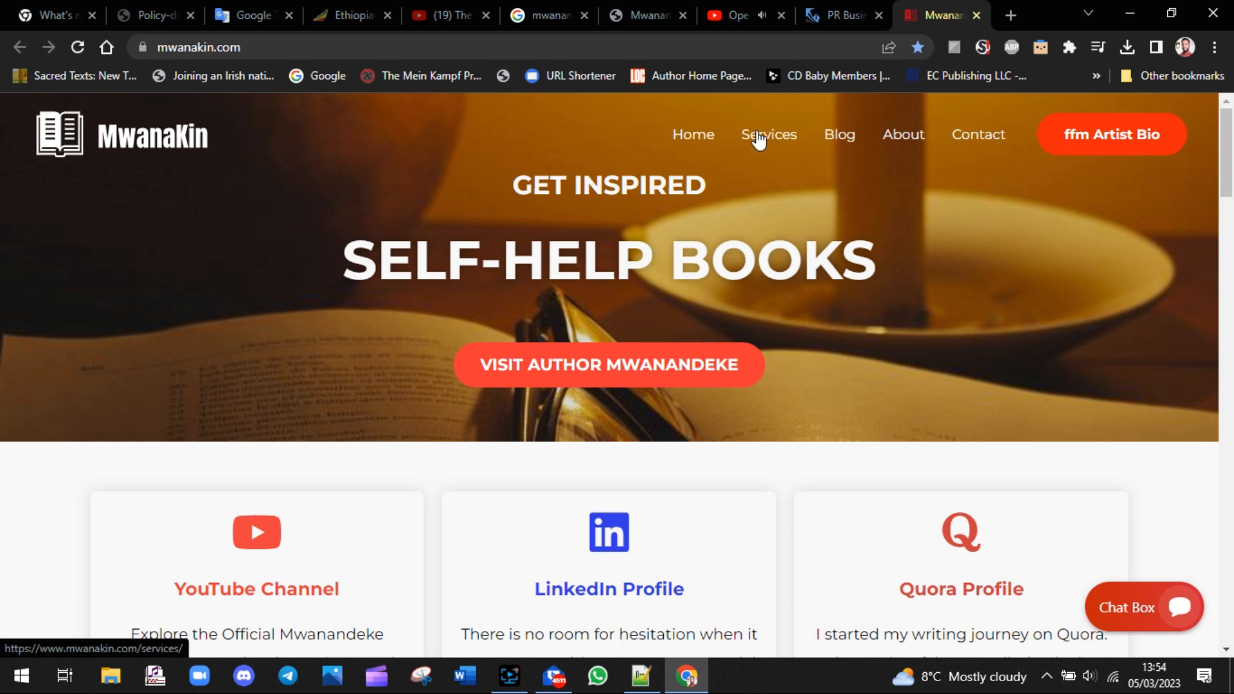
Close the mwanakin.com tab and go back from the IssueWire business profile page to the dashboard.
left_click(976, 16)
left_click(976, 14)
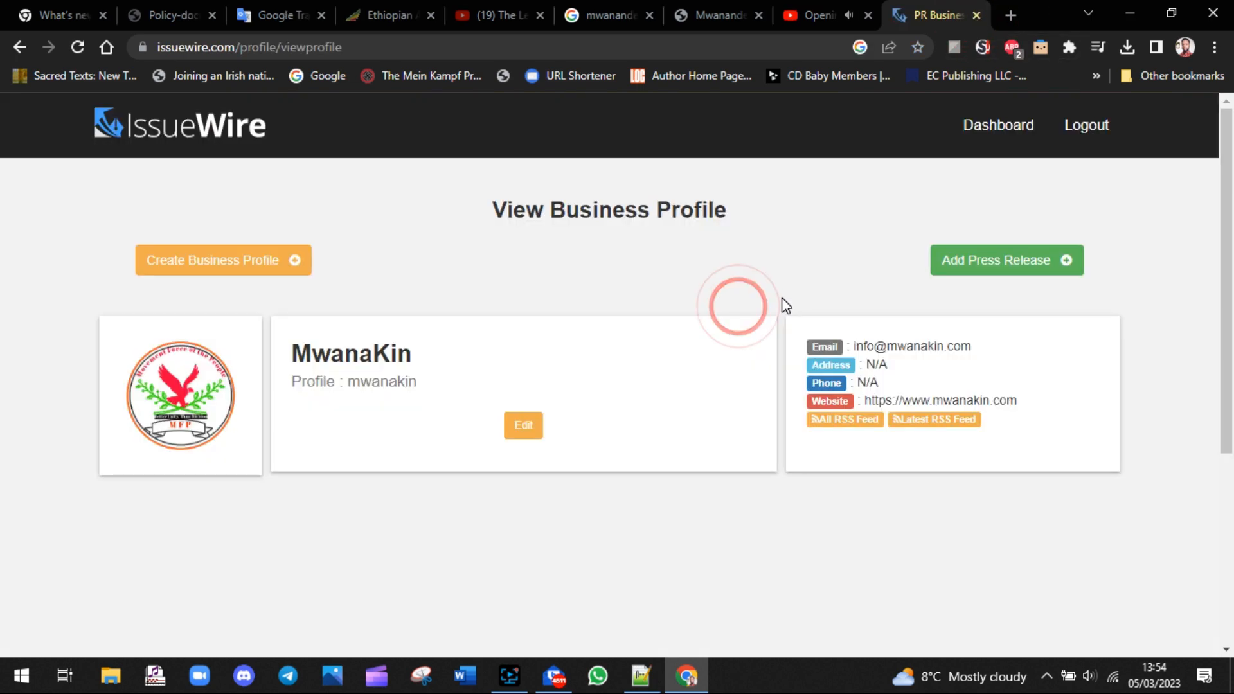
left_click(24, 45)
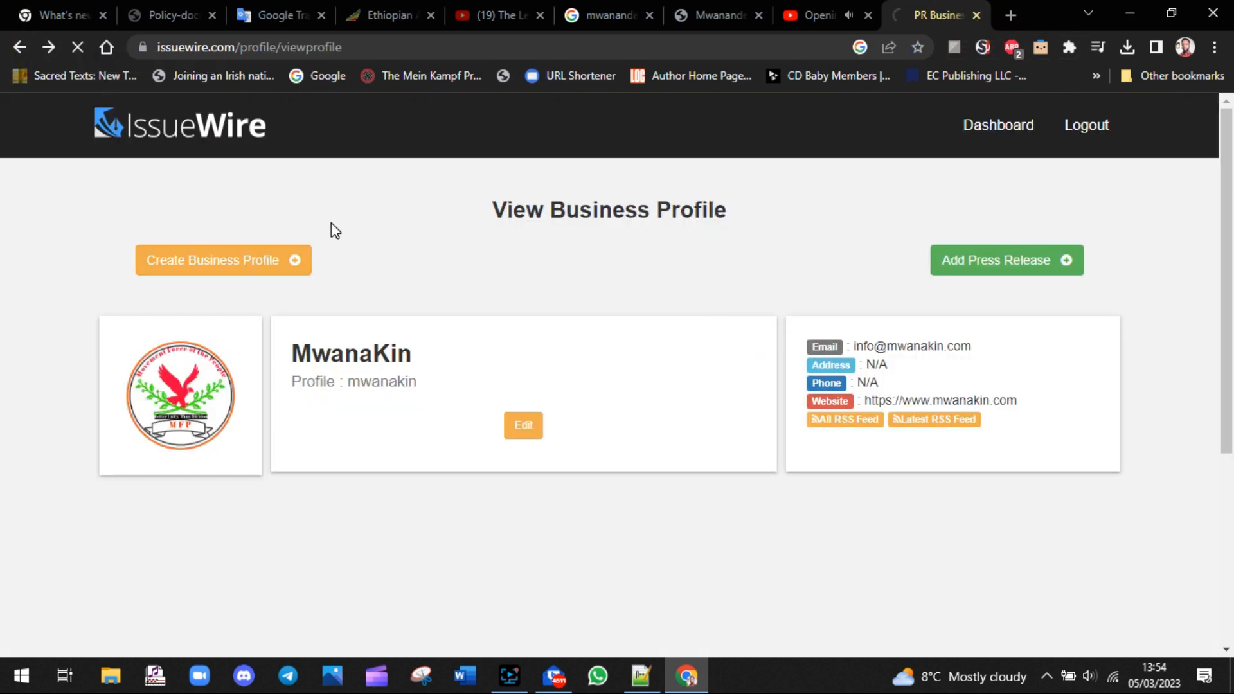
Switch to the Notepad++ notes and add the heading "STEP 2:" below the domain name line, with blank lines around it.
left_click(641, 676)
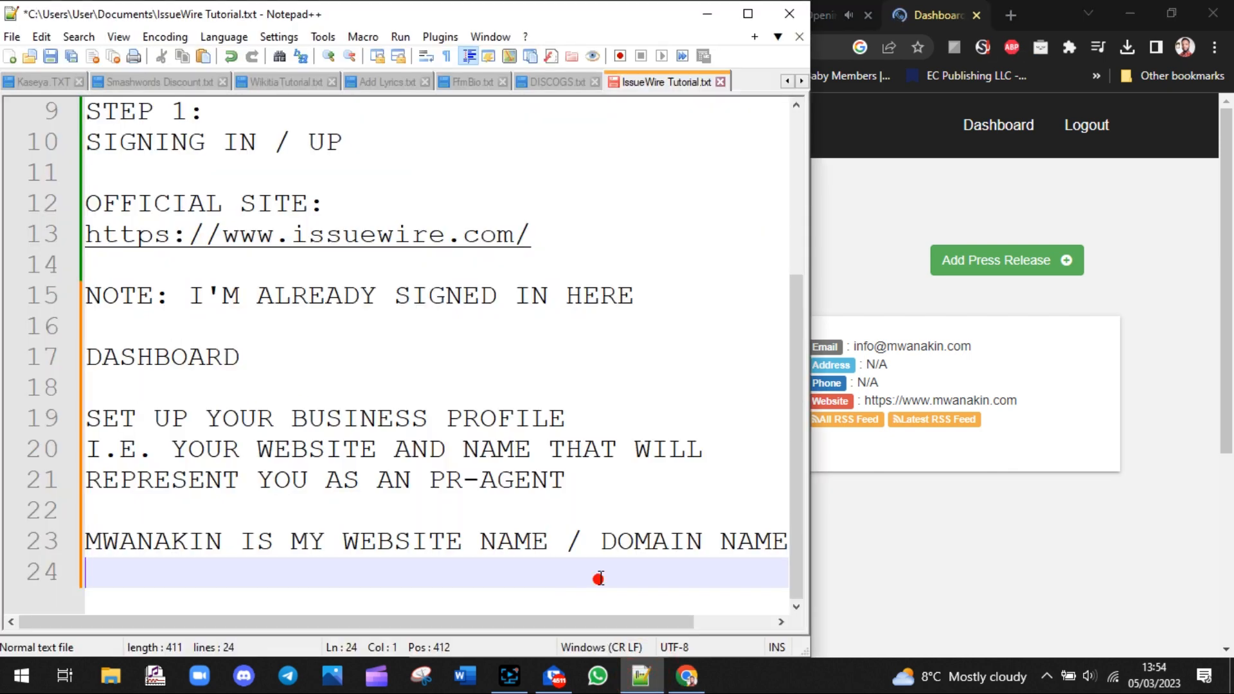
key("Return")
key("Return")
key("Up")
key("Return")
key("Return")
key("Return")
key("Return")
key("Return")
key("Return")
key("Return")
key("Return")
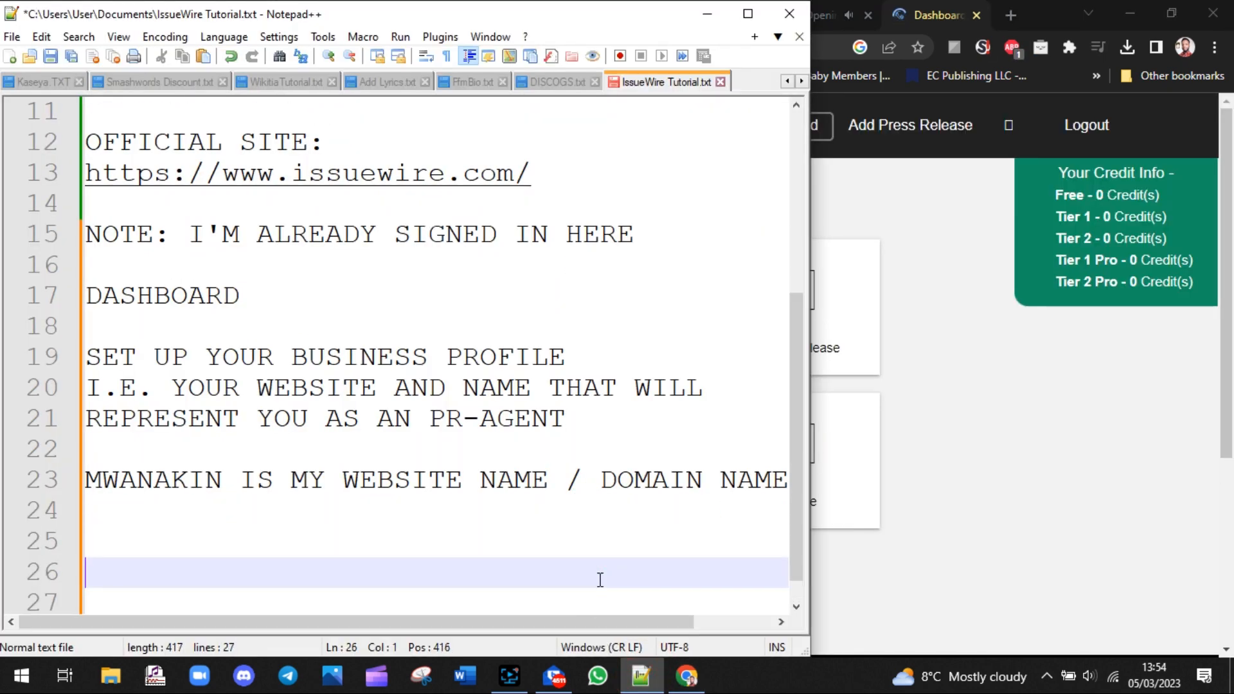
key("Return")
key("Return")
key("Up")
key("Up")
key("Up")
key("Up")
key("Up")
key("Up")
key("Up")
key("Up")
key("Up")
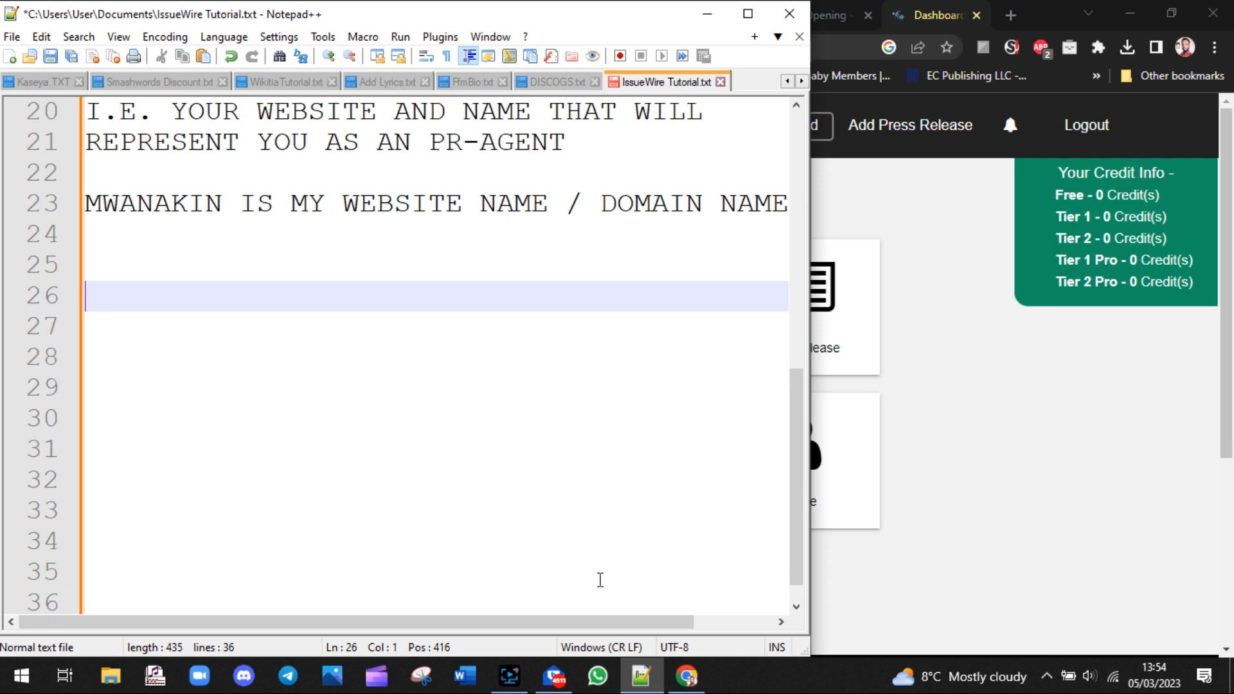
type("STEP 2:")
key("Return")
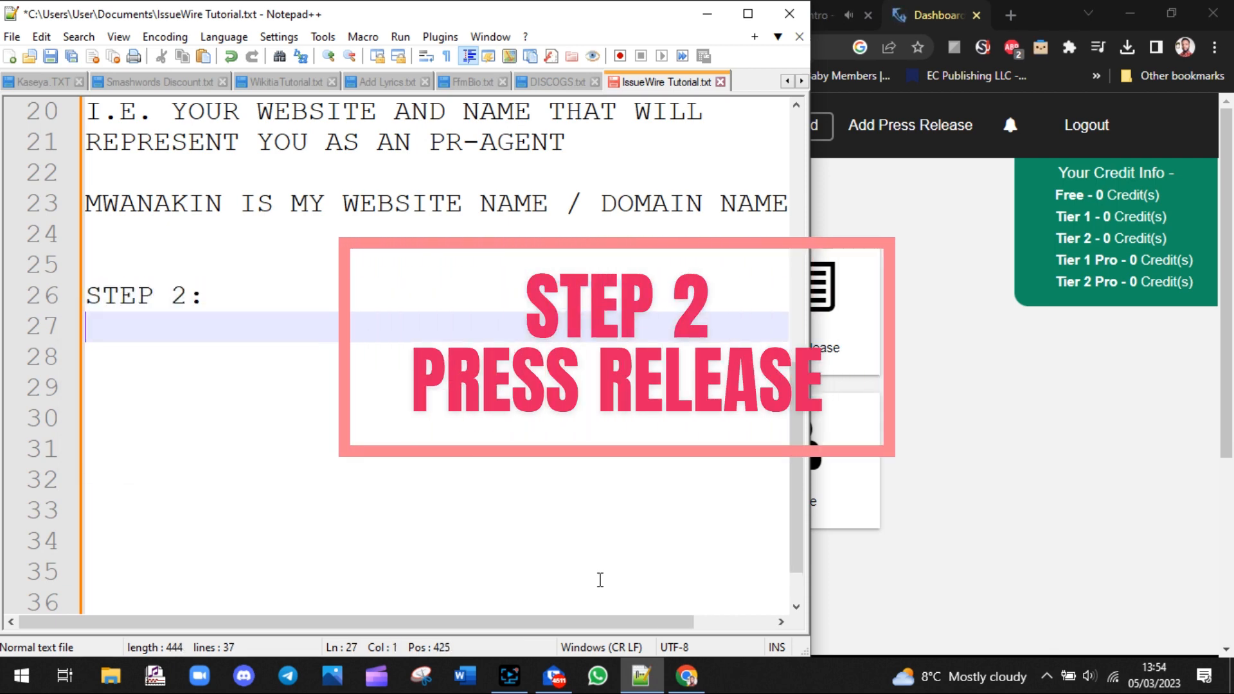
key("Return")
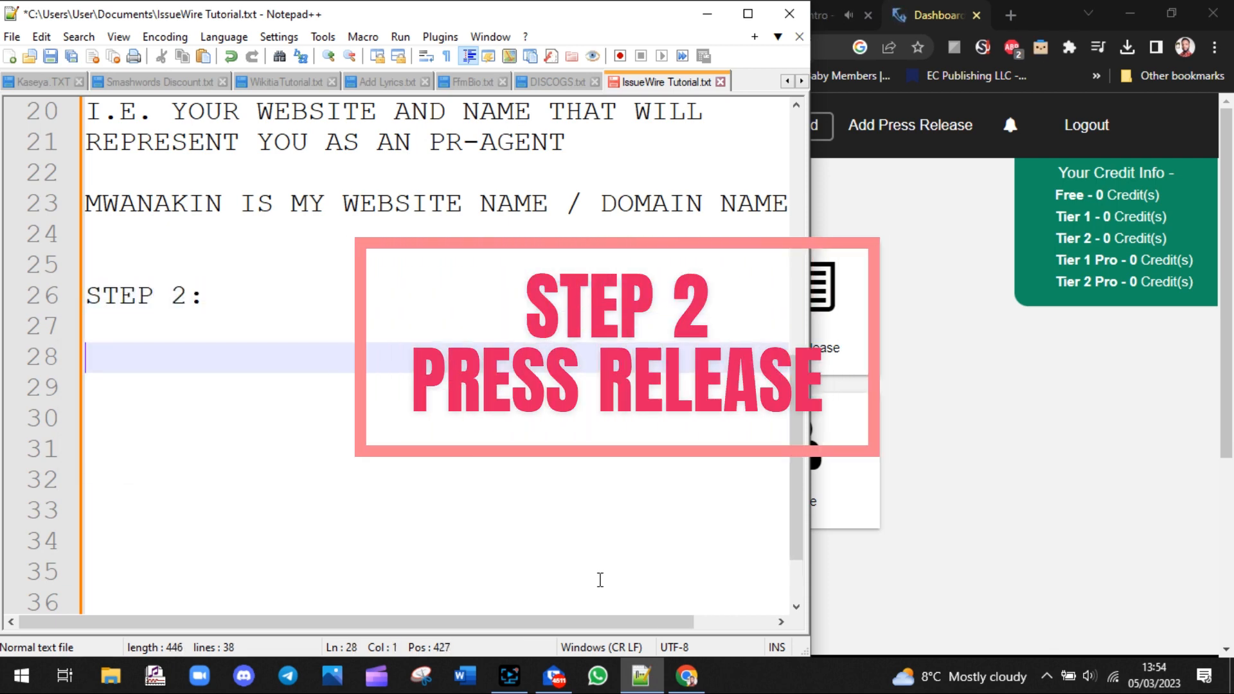
Check the Press Release option on the IssueWire dashboard in Chrome and add the line "PRESS RELEASE" under the Step 2 heading in Notepad++.
left_click(1168, 470)
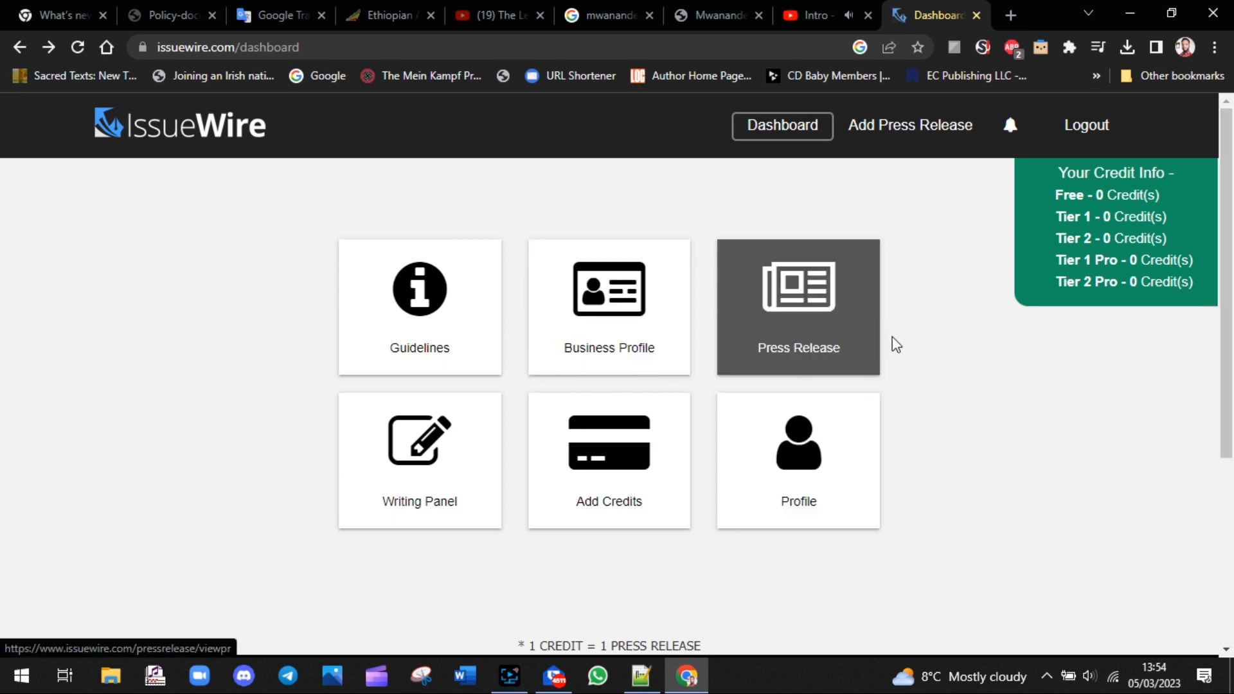
left_click(641, 676)
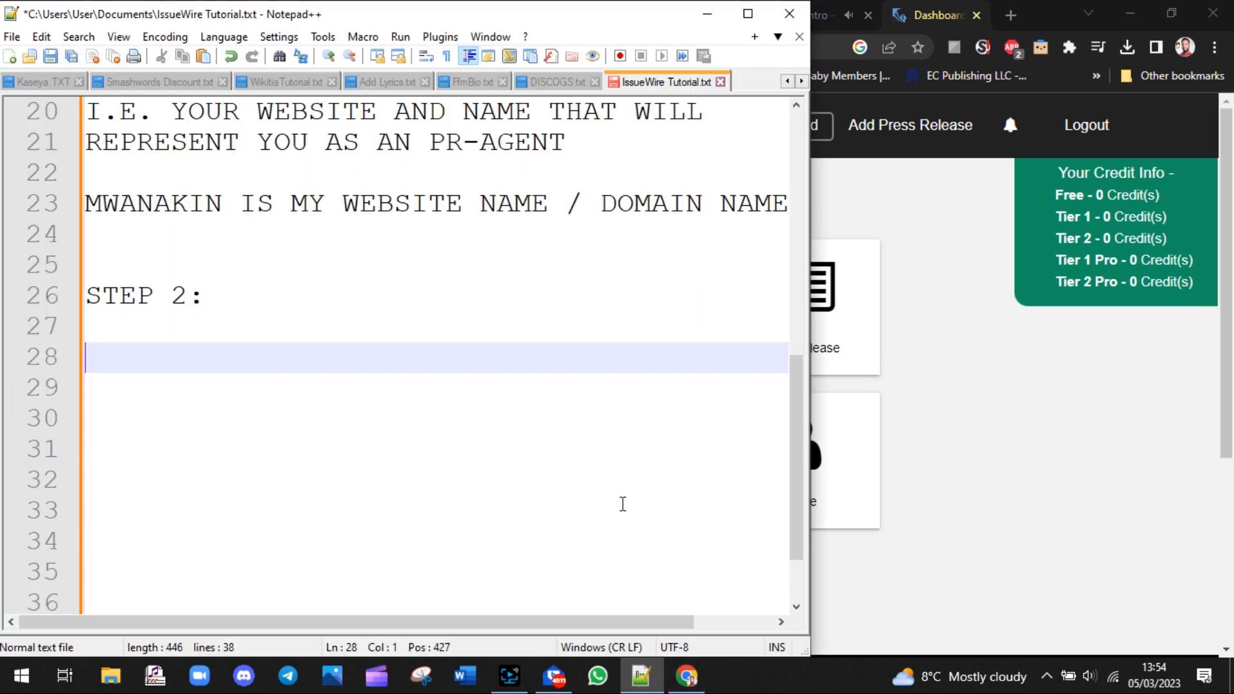
type("PRESS RE")
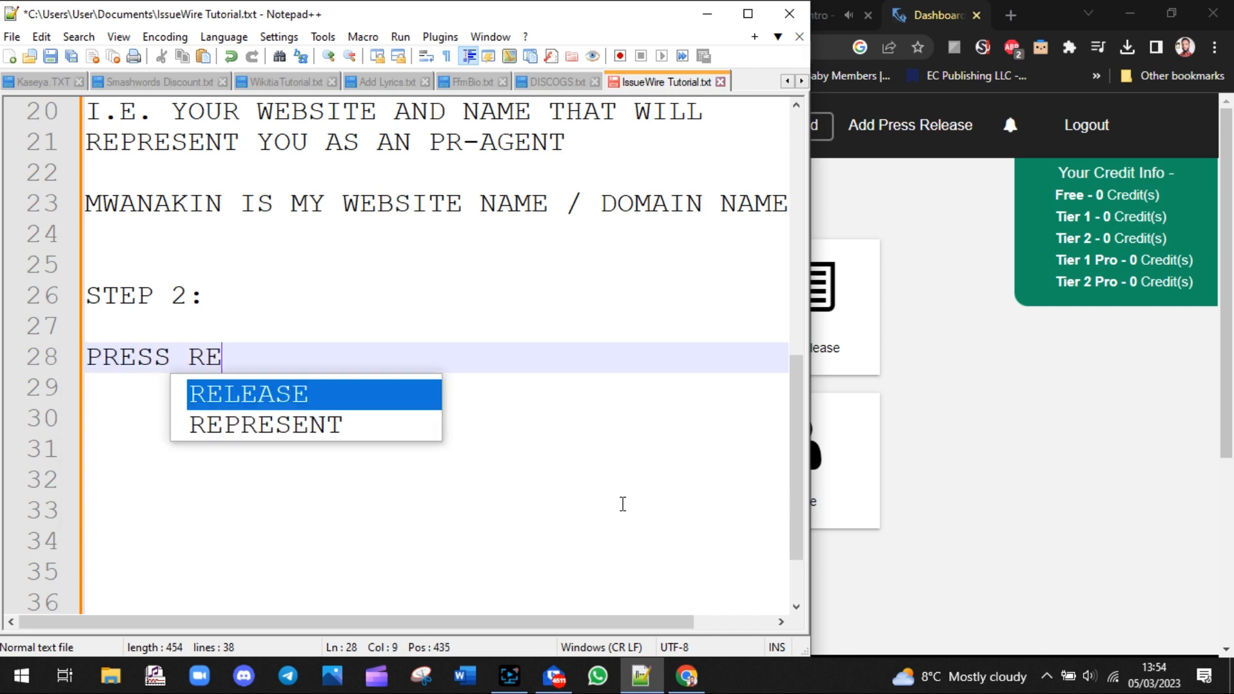
type("LEASE")
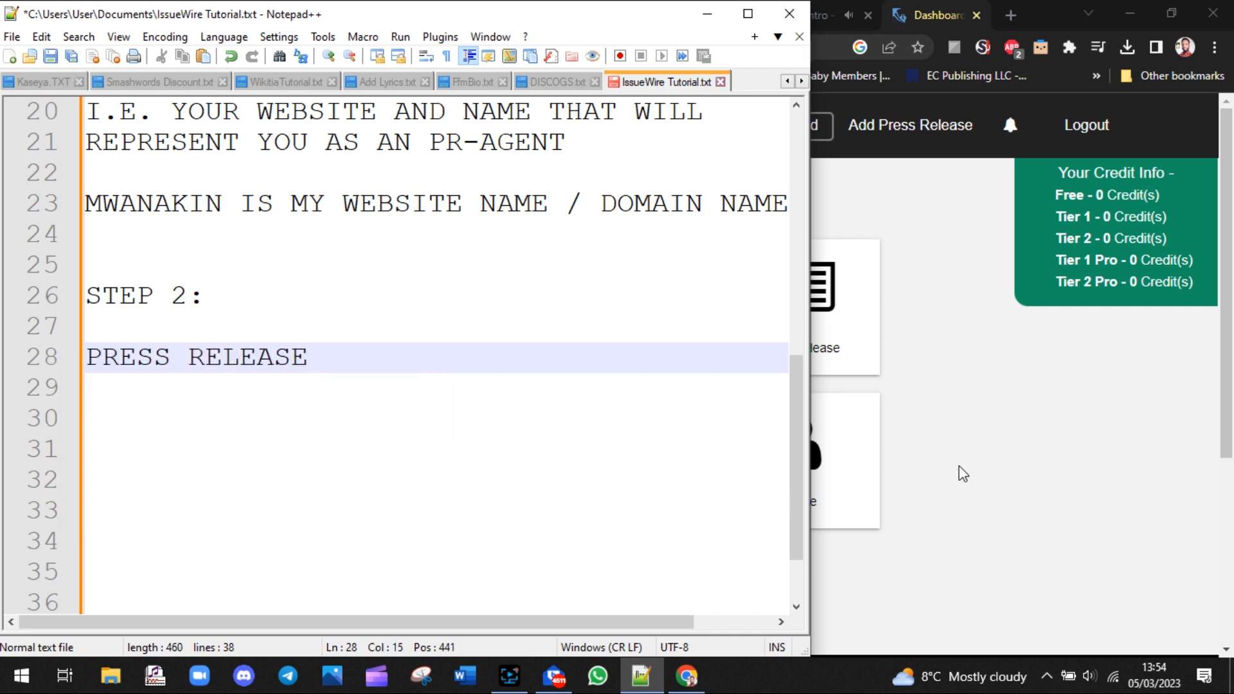
Open the Press Release list from the IssueWire dashboard in Chrome and review the Free, Paid and Tier labels of the listed releases.
left_click(1215, 441)
left_click(799, 351)
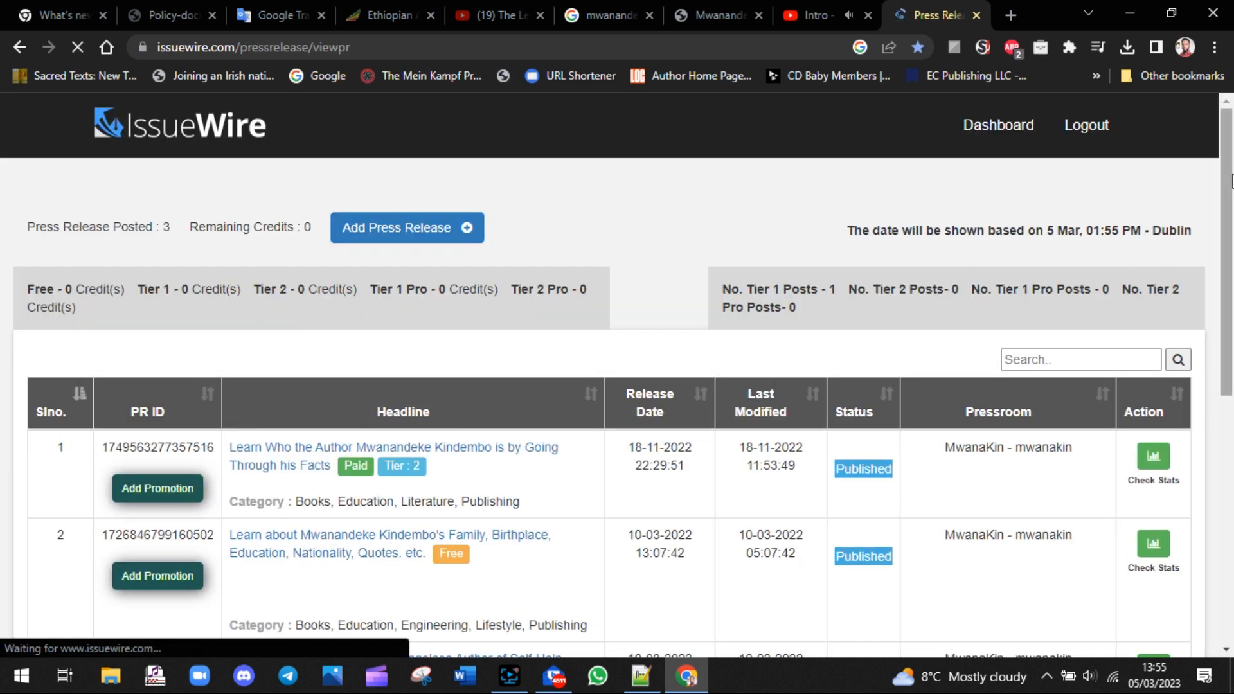
left_click_drag(1233, 182, 1220, 280)
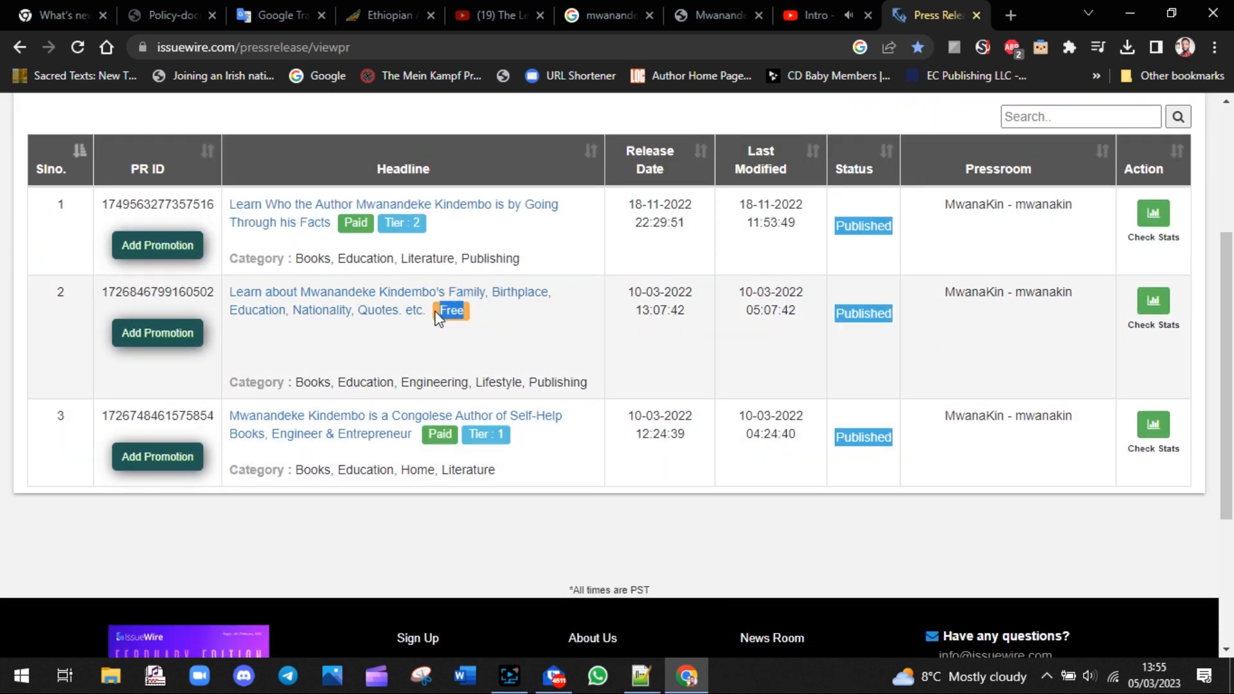
left_click_drag(443, 225, 355, 225)
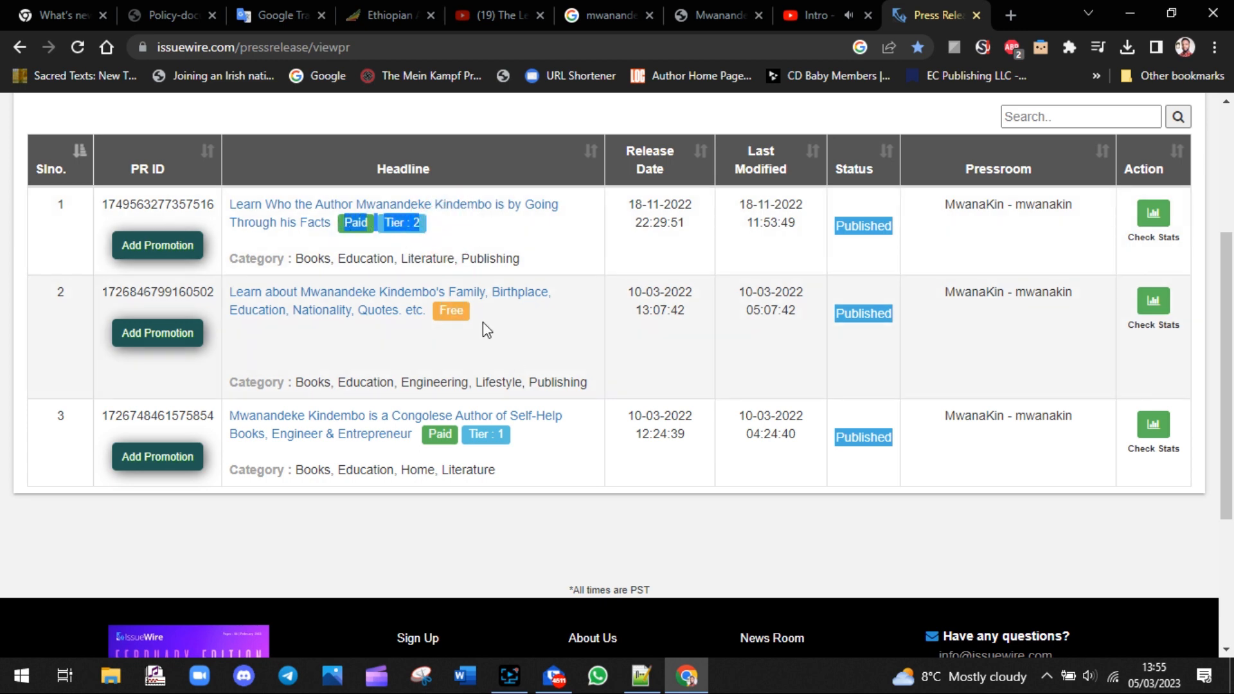
left_click_drag(61, 206, 88, 309)
left_click(72, 408)
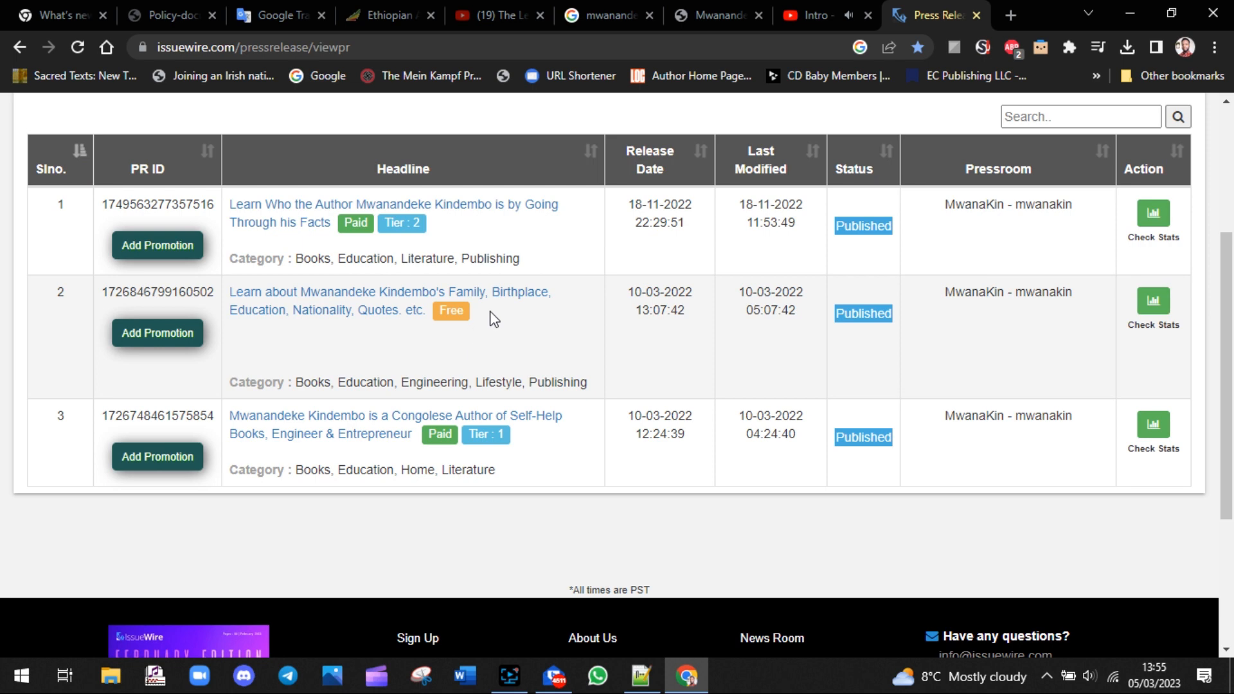
Switch to the Notepad++ notes and add the line "NOTE: I HAVE USED MY FIRST POST / FREE" below PRESS RELEASE.
left_click(641, 676)
key("Return")
key("Return")
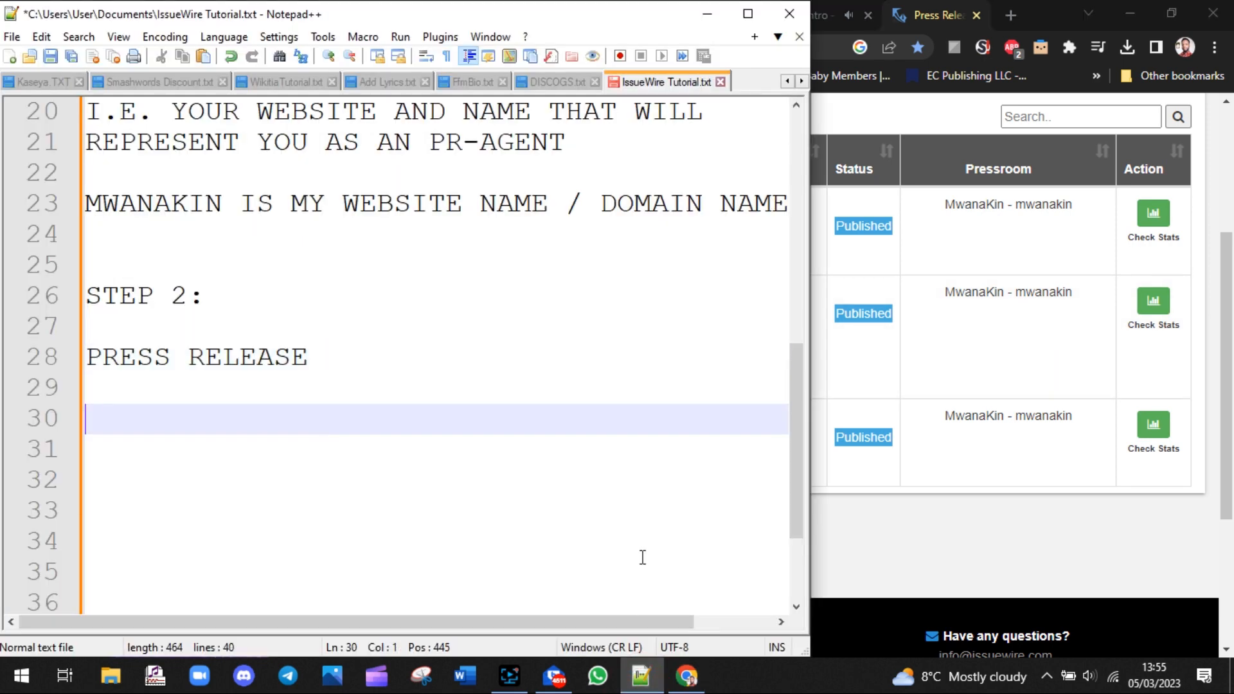
type("NOTE: I HAV")
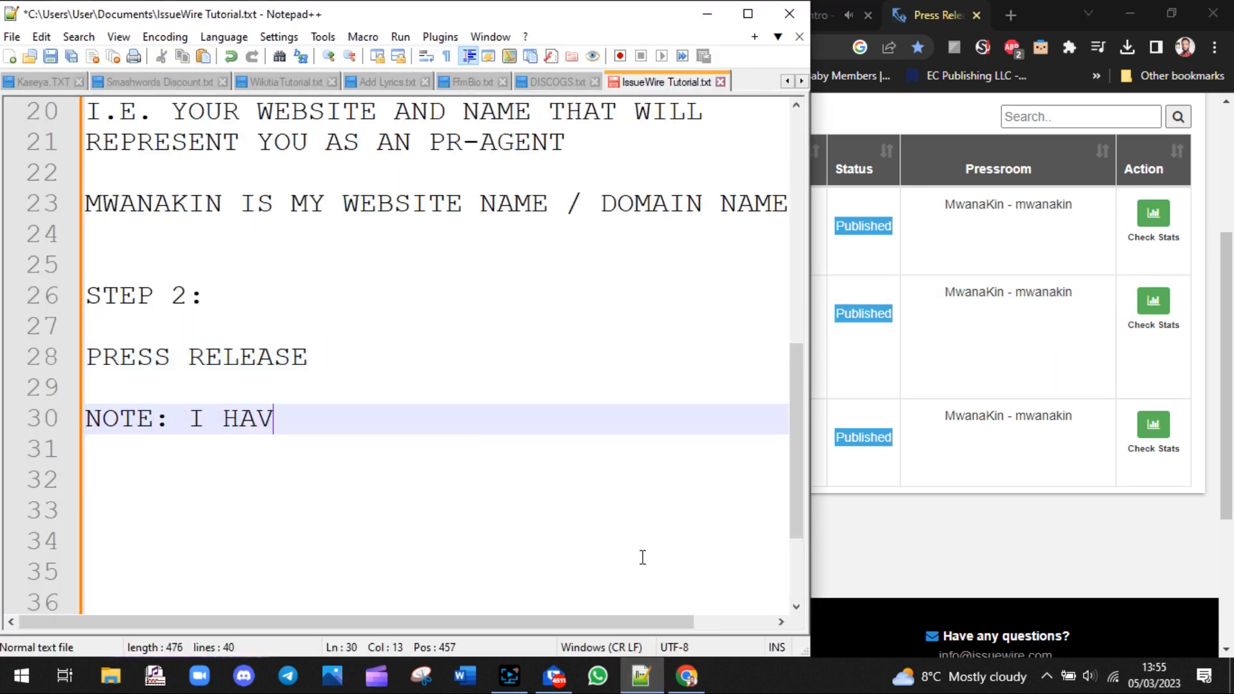
type("E USED MY FIRST POST / FREE")
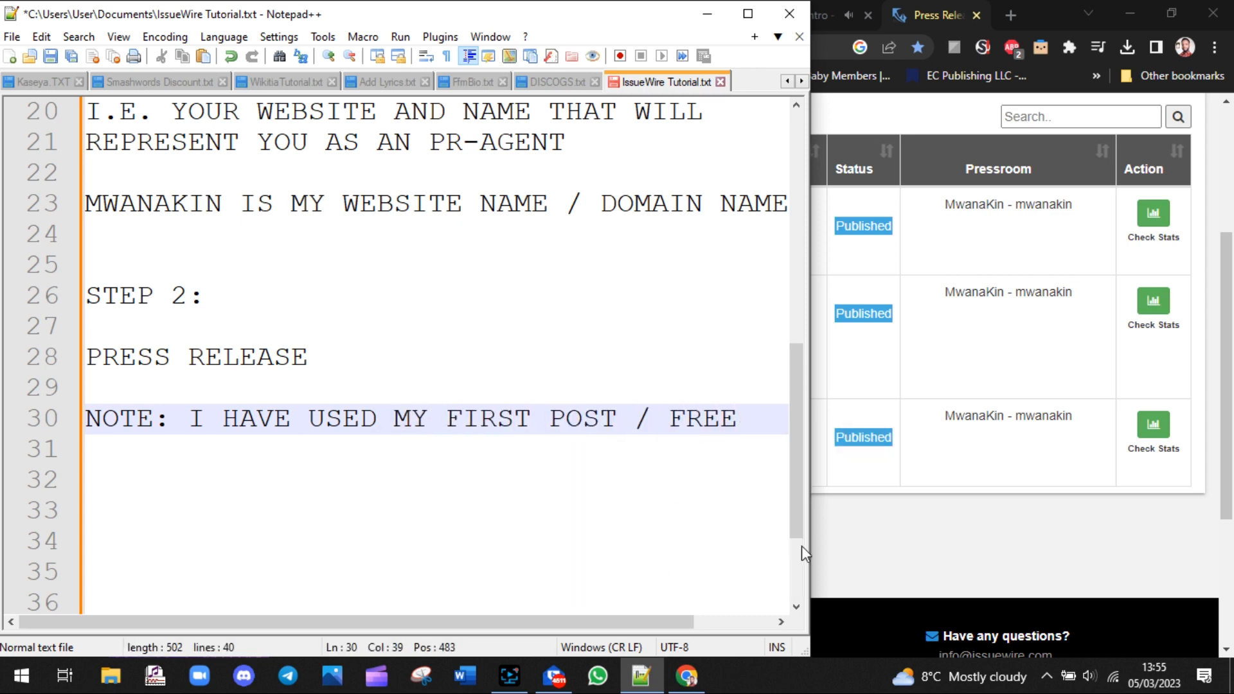
Return to Chrome and open the press release labelled Free from the list in a new tab.
left_click(862, 547)
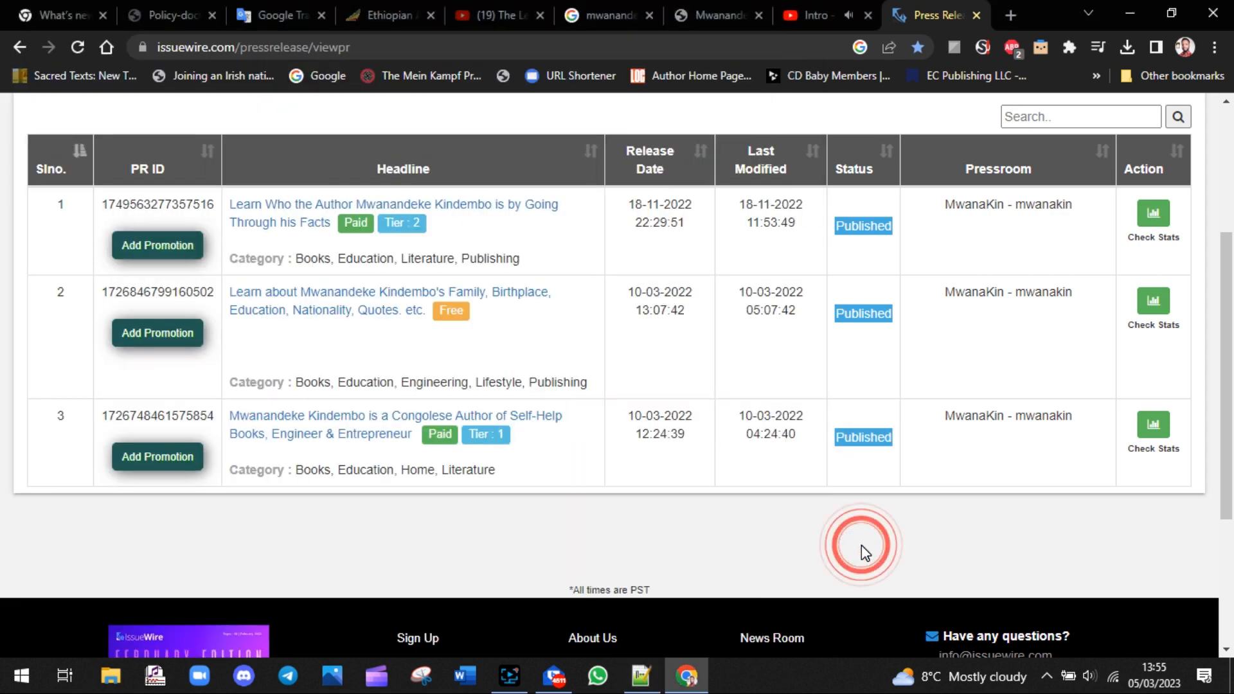
double_click(466, 314)
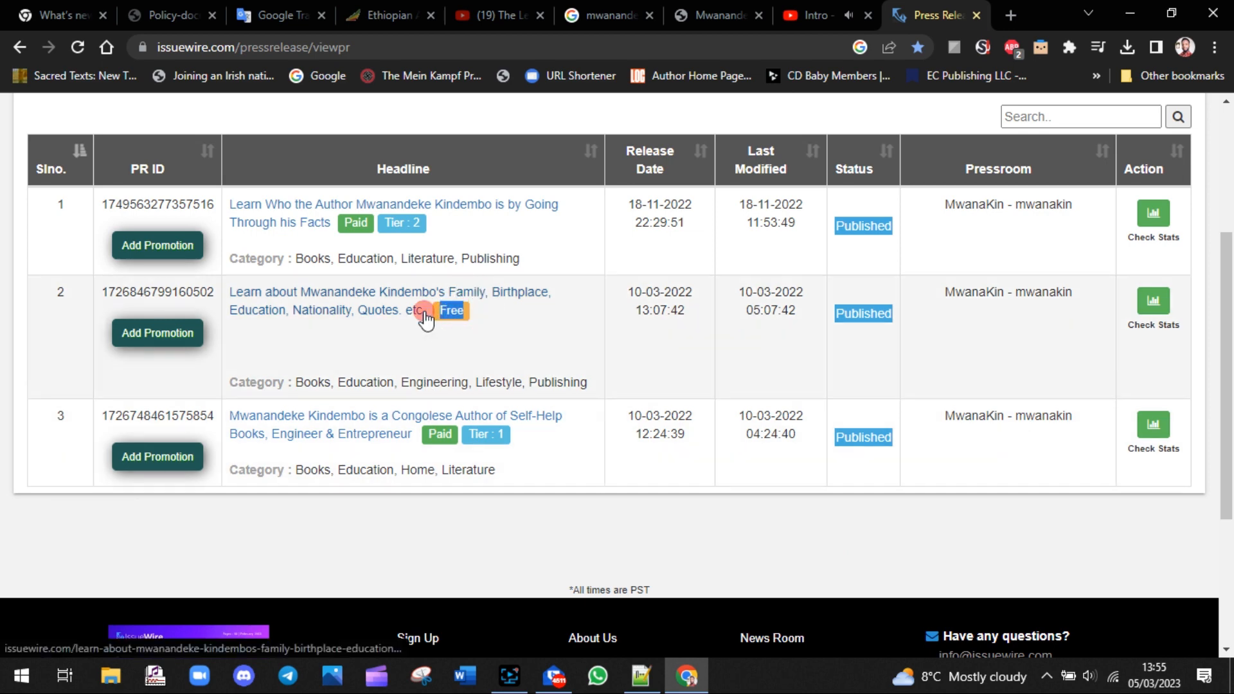
right_click(287, 297)
left_click(309, 303)
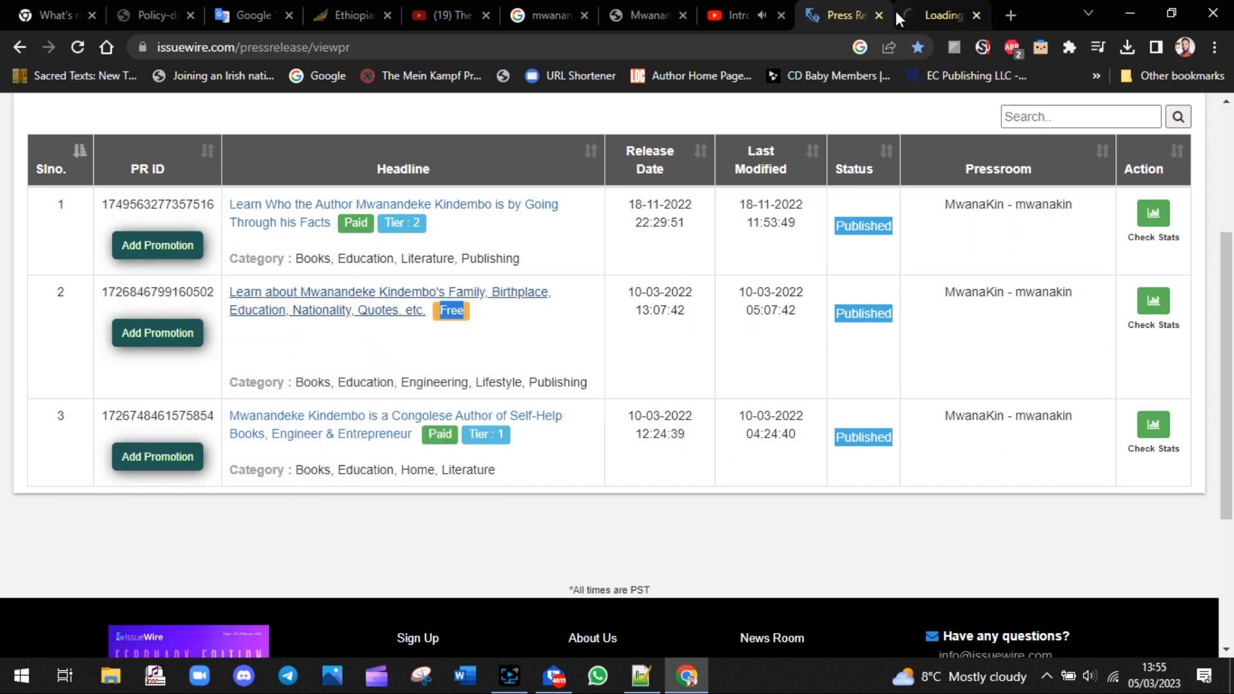
left_click(954, 4)
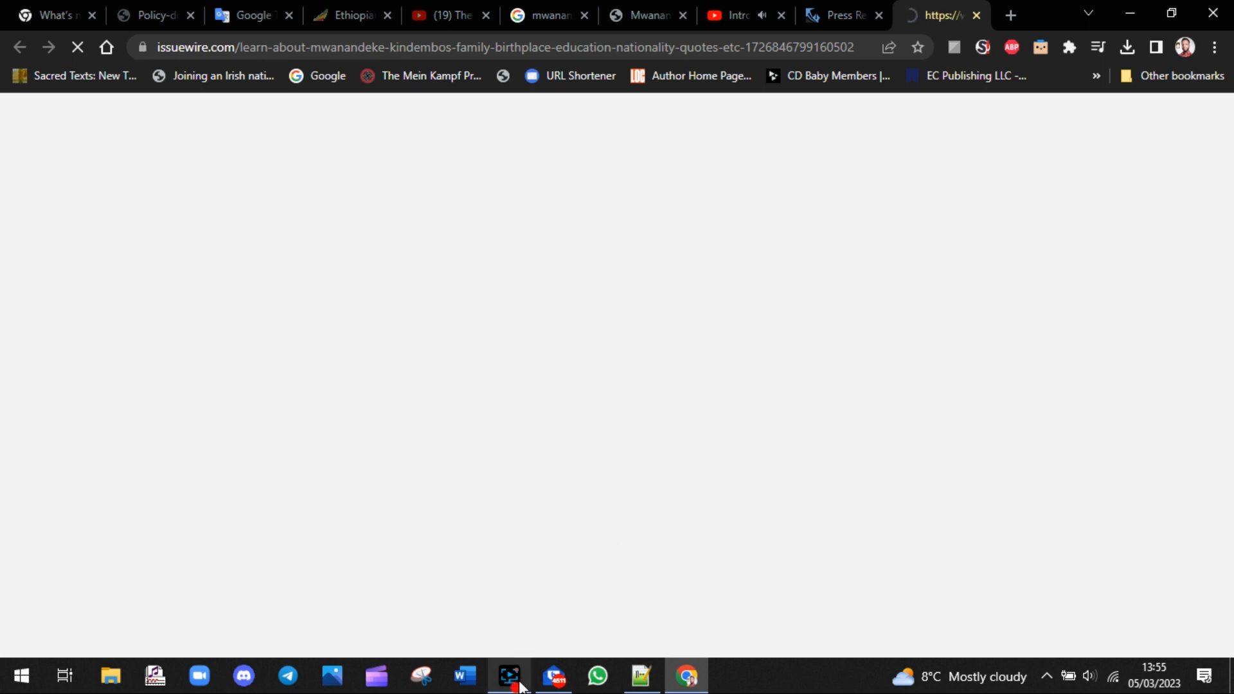
left_click(514, 683)
left_click(515, 685)
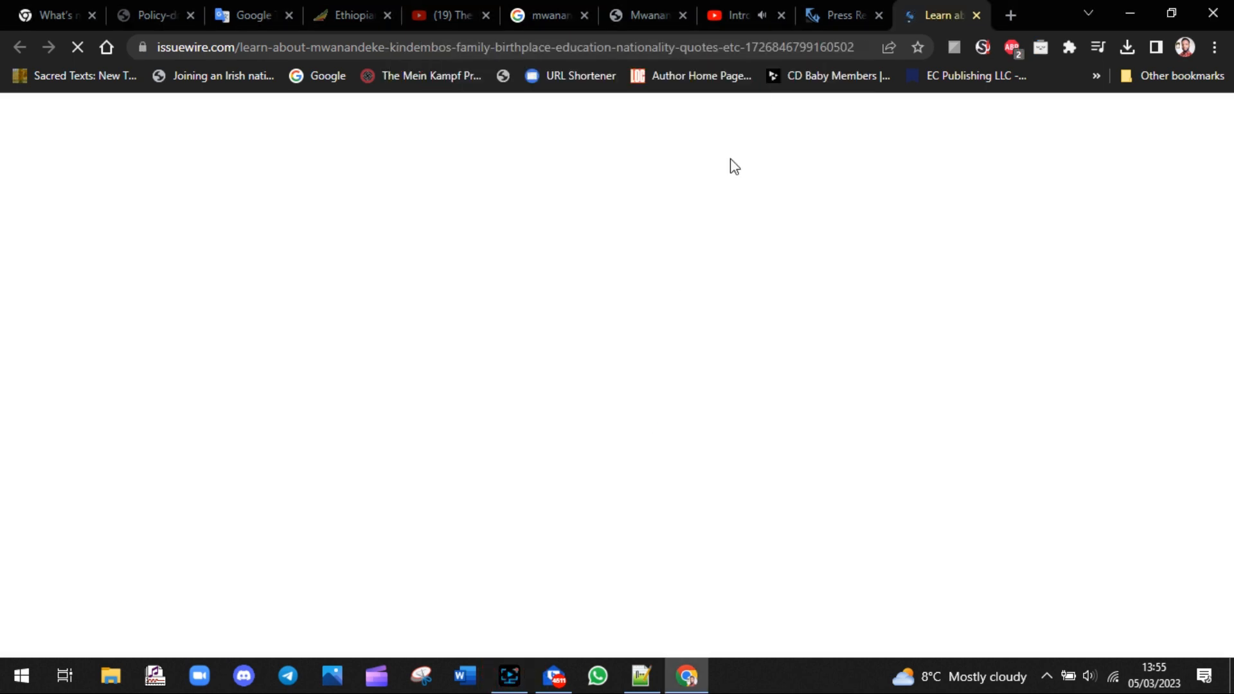
Compare the free press release's headline in the list with the title on its published page.
left_click(836, 14)
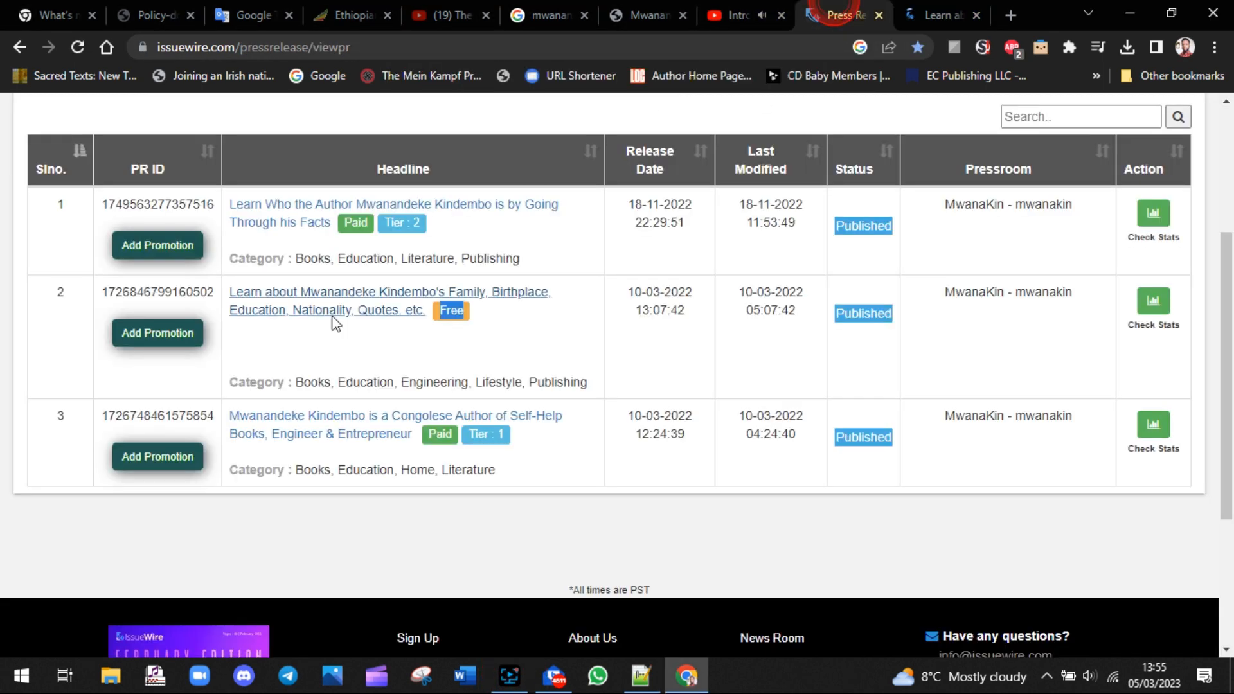
left_click_drag(225, 291, 434, 315)
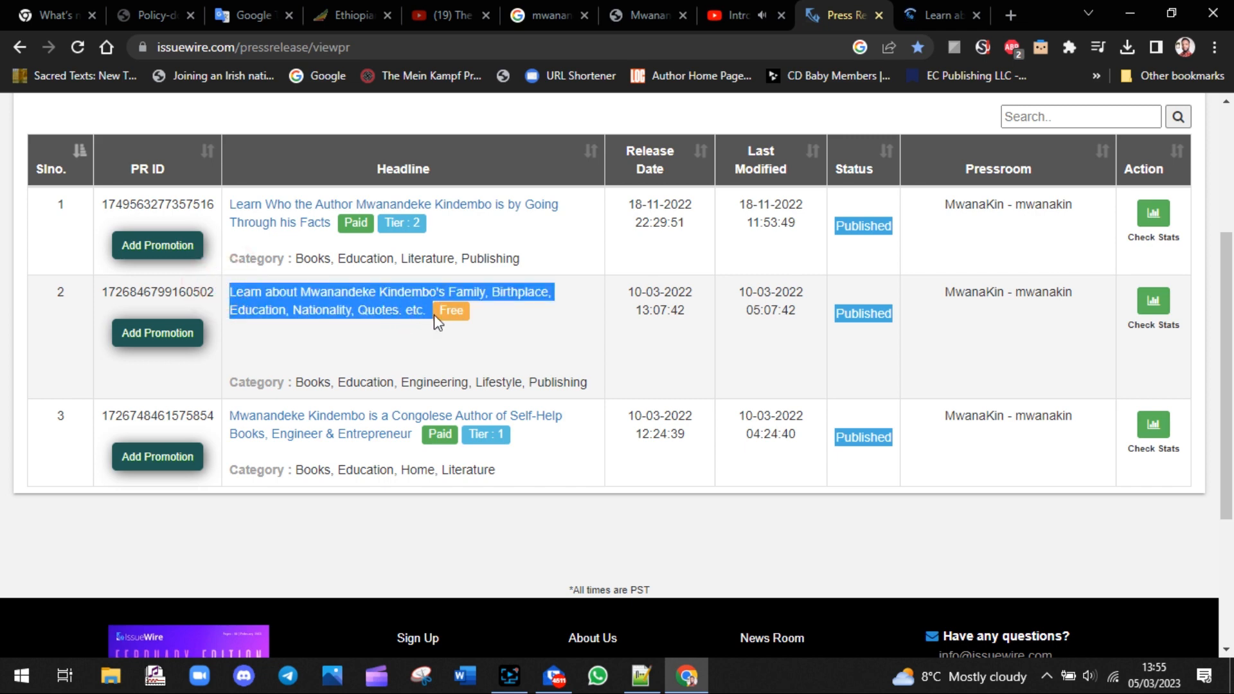
left_click(930, 9)
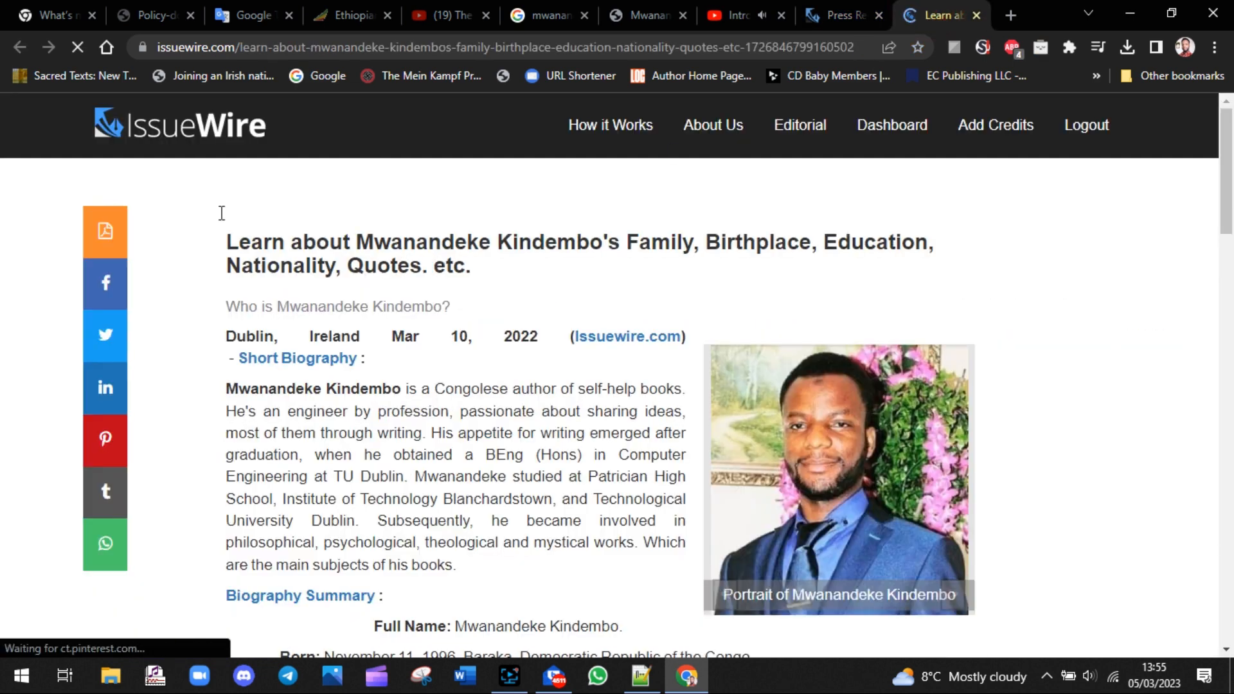
left_click_drag(206, 223, 496, 275)
left_click(492, 270)
triple_click(496, 270)
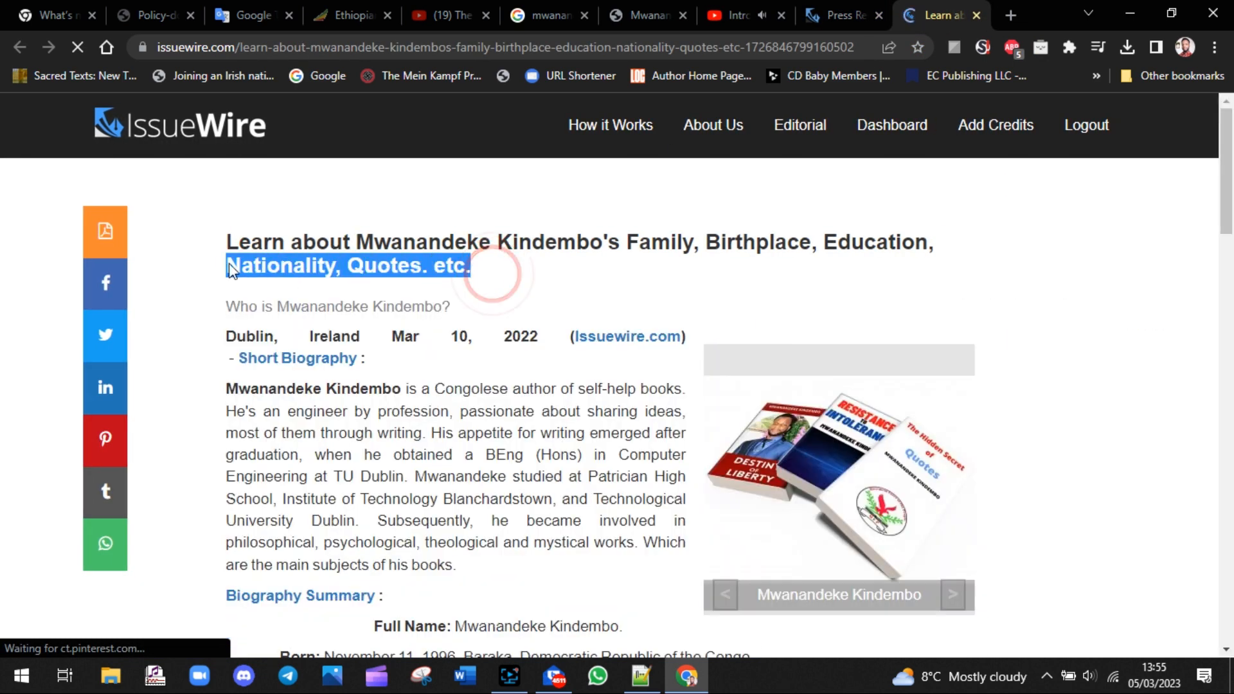
Look through the published press release down to the publisher's contact details, return to its beginning and close its tab.
left_click_drag(1233, 197, 1233, 547)
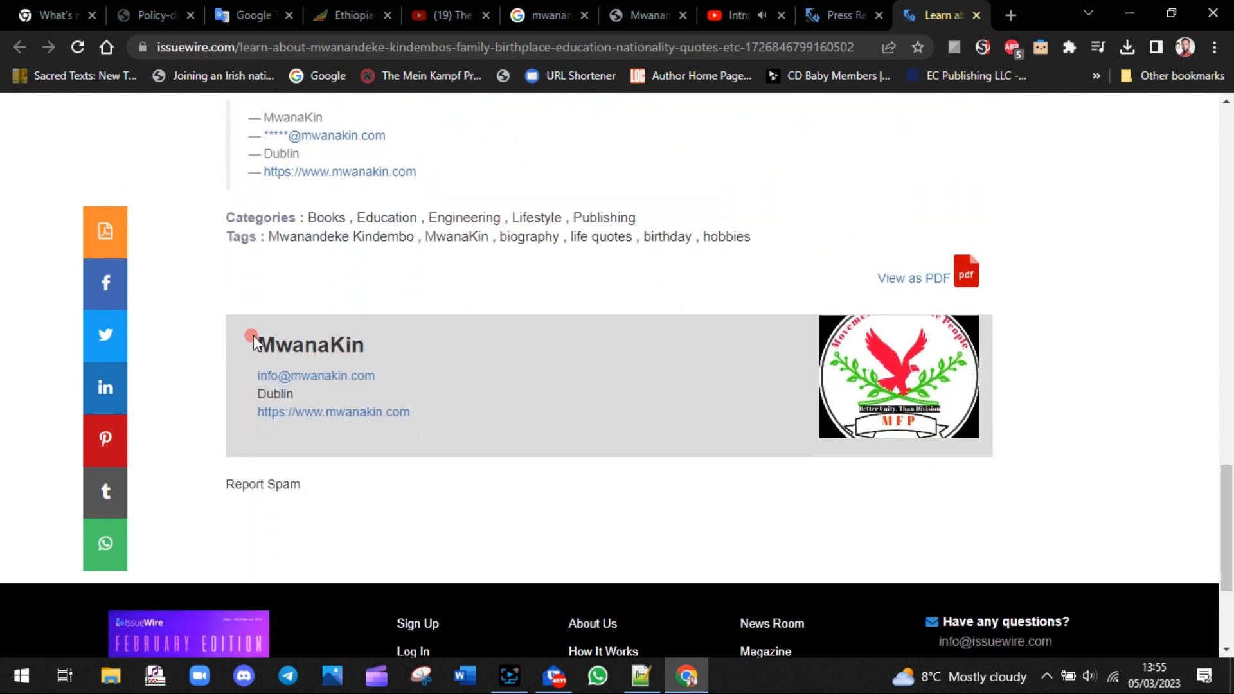
left_click_drag(252, 340, 441, 429)
left_click_drag(1233, 529, 1232, 171)
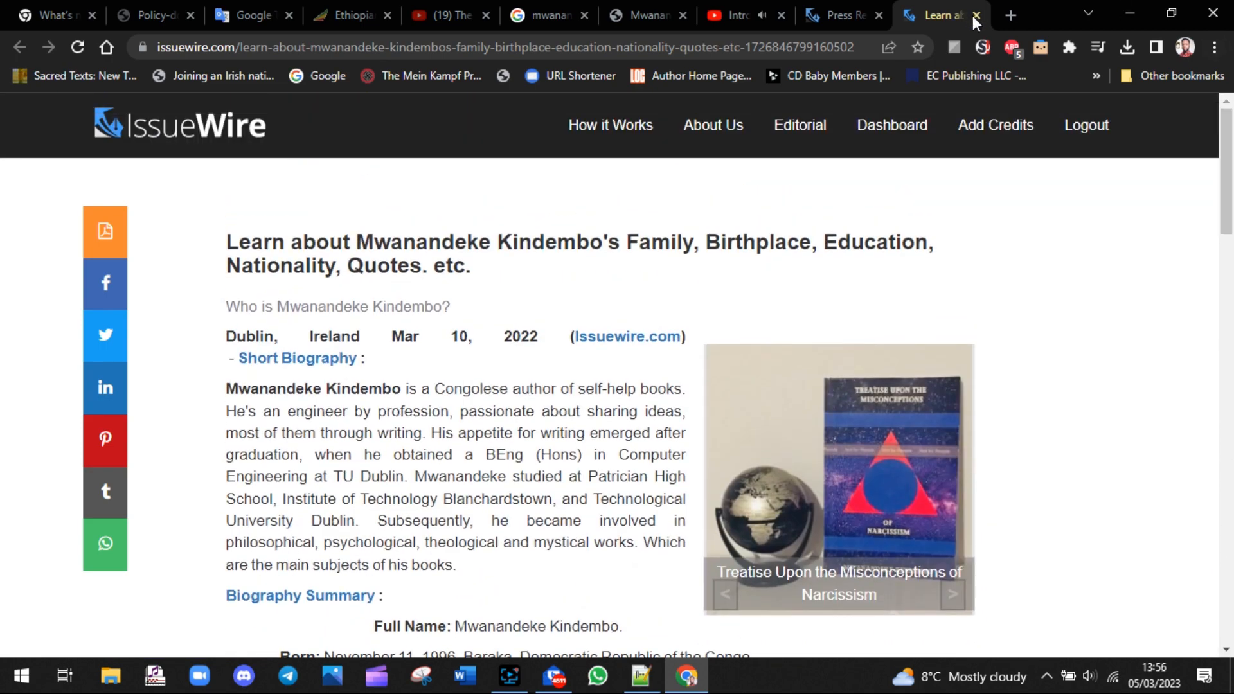
key("ctrl+w")
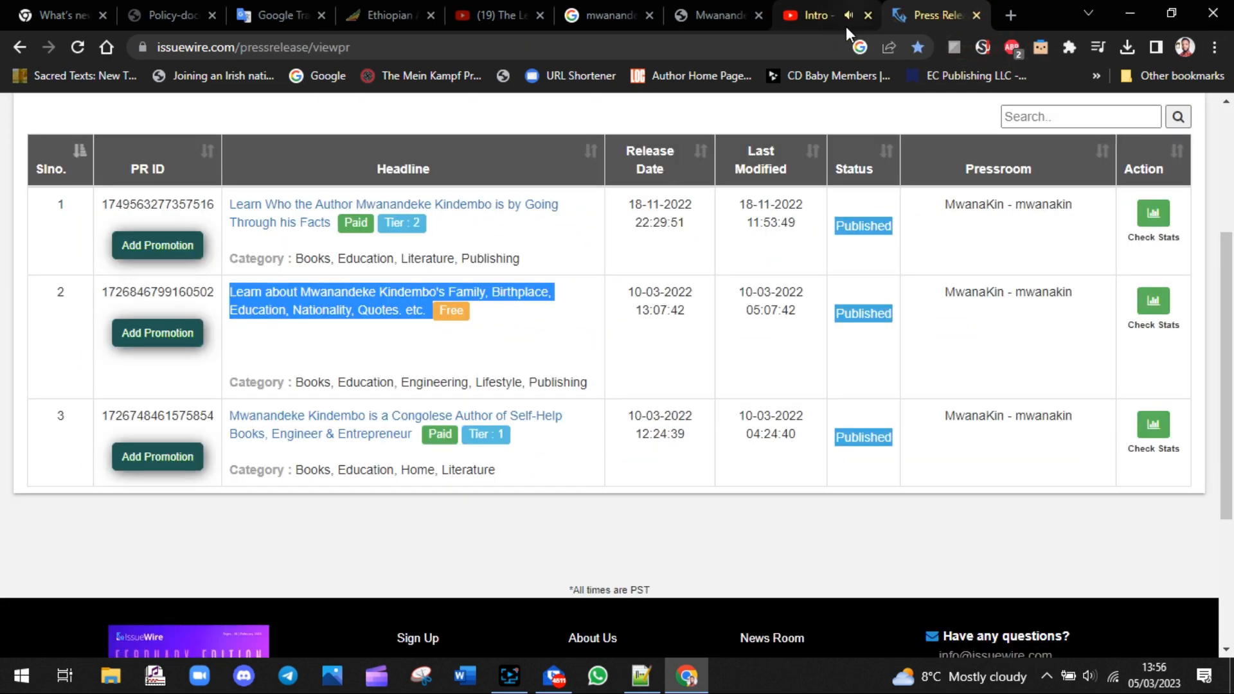
Examine the Paid, Tier 1 and Tier 2 labels of the third and first press releases in the list.
left_click(574, 331)
left_click_drag(517, 435, 459, 435)
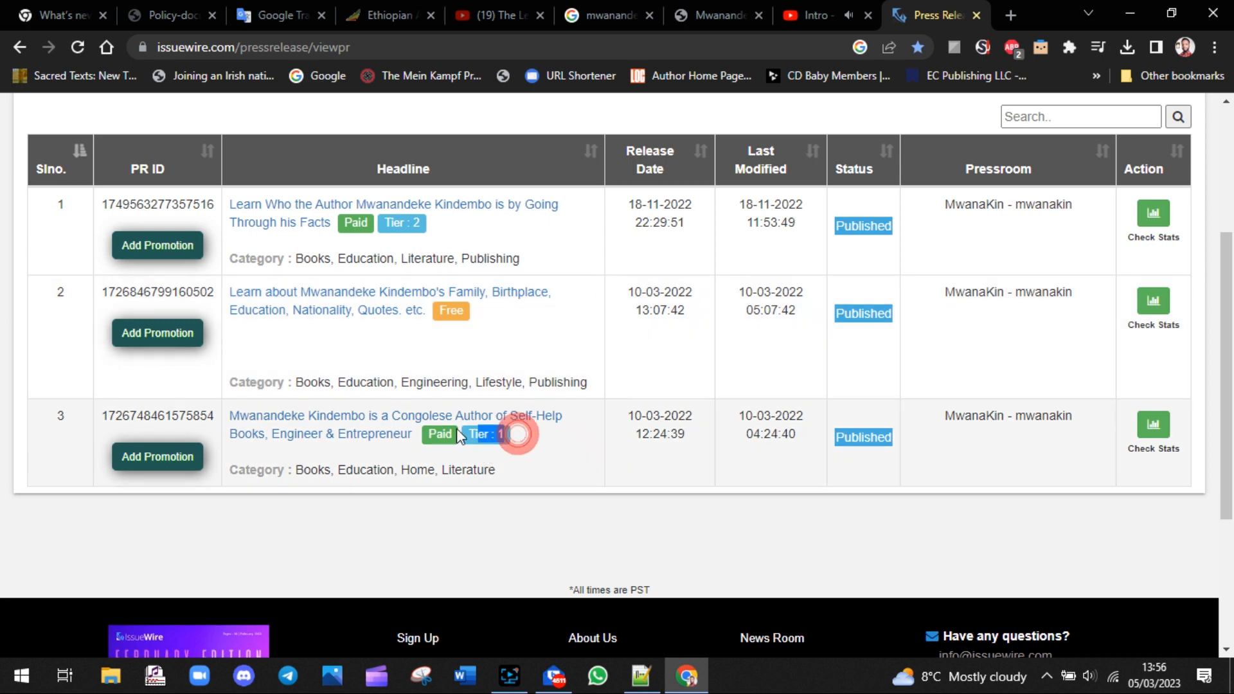
left_click_drag(426, 222, 331, 223)
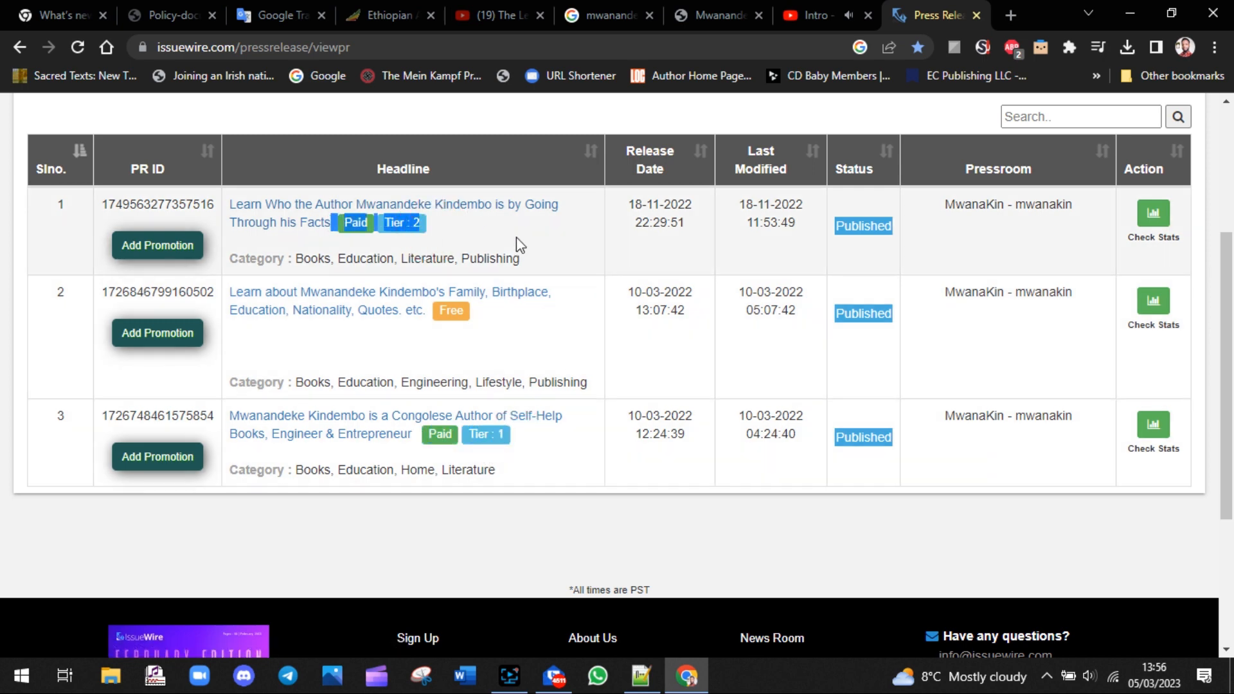
left_click(518, 240)
Switch to Notepad++ and add the line "TWO PAID POST : TIER 1 & 2" below the note about the free first post.
left_click(641, 676)
key("Return")
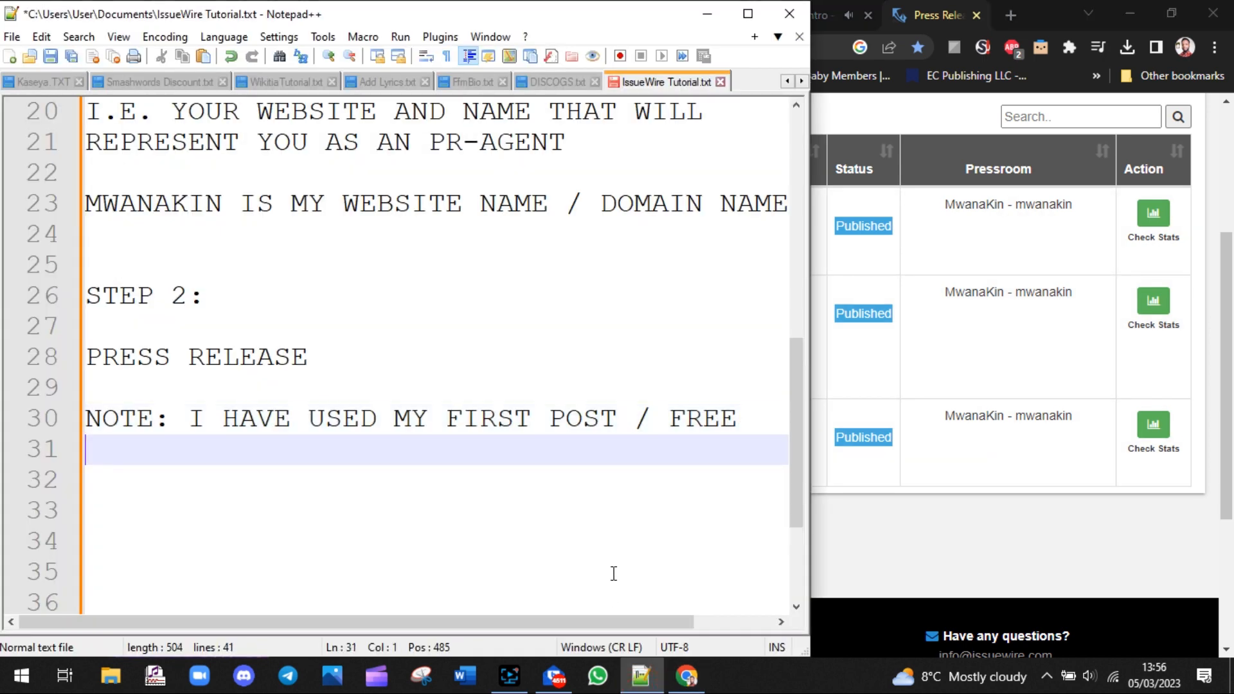
key("Return")
type("TWO ")
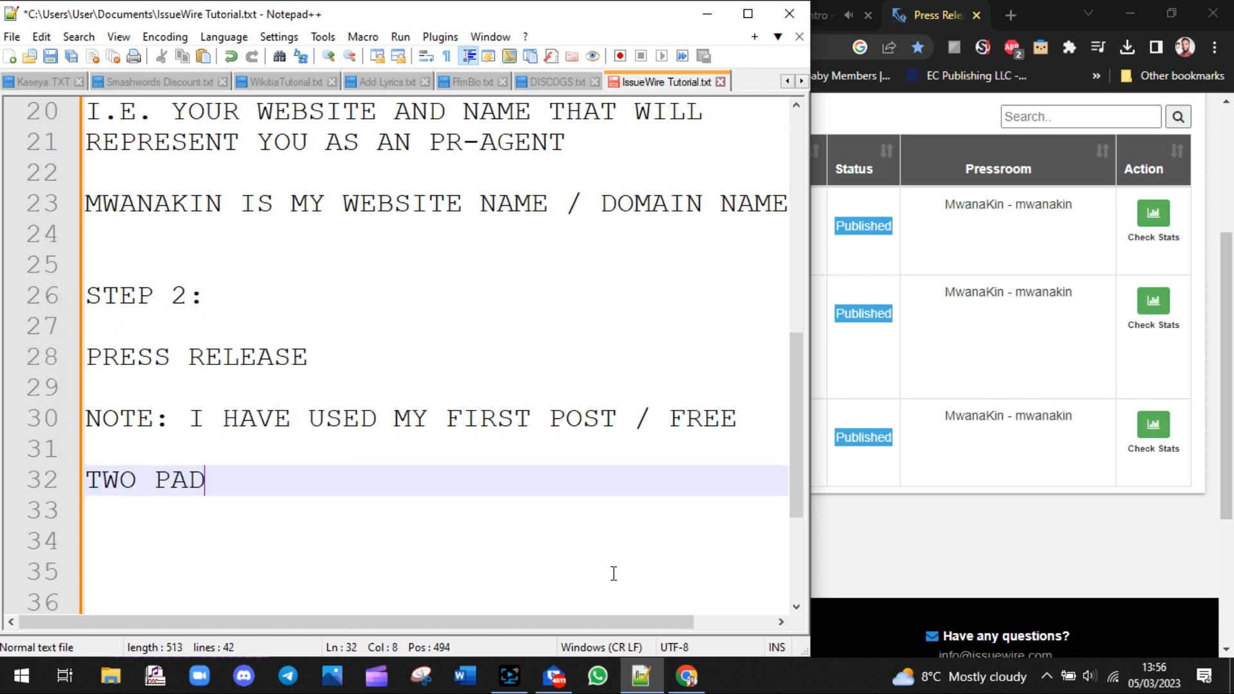
type("PAID POST ")
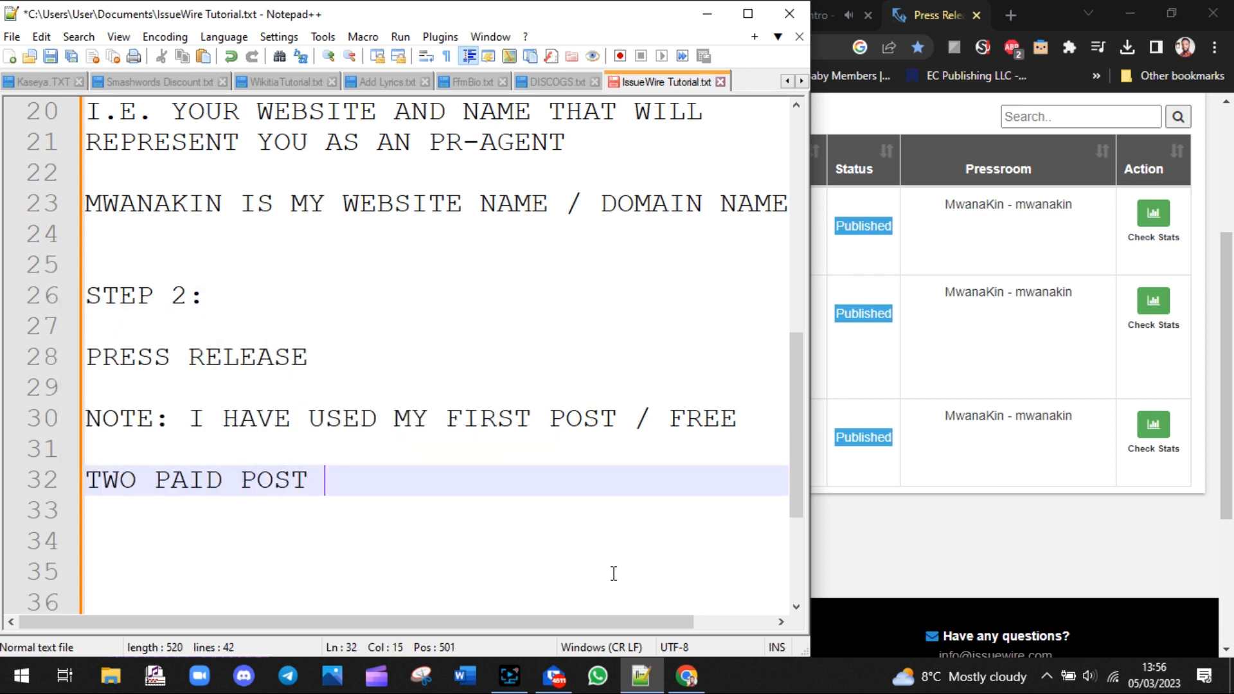
type(": TIER 1 & 2")
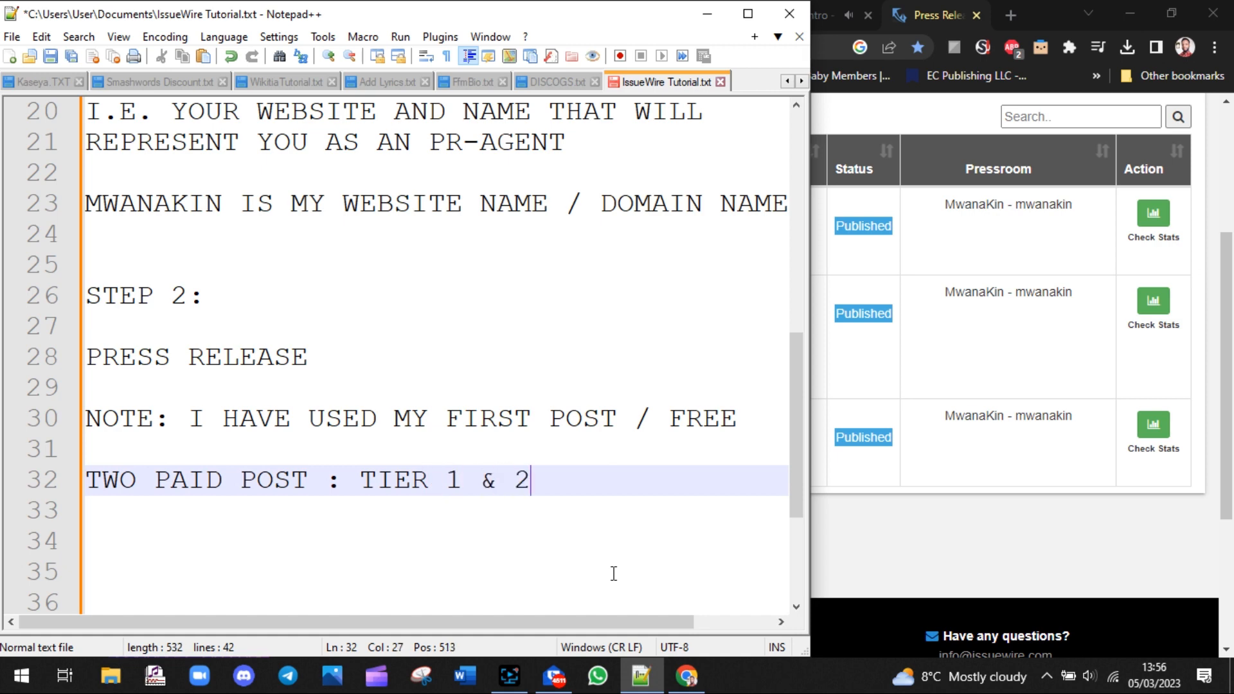
Return to Chrome and check the Paid and Tier labels of the first and third press releases again.
left_click(914, 552)
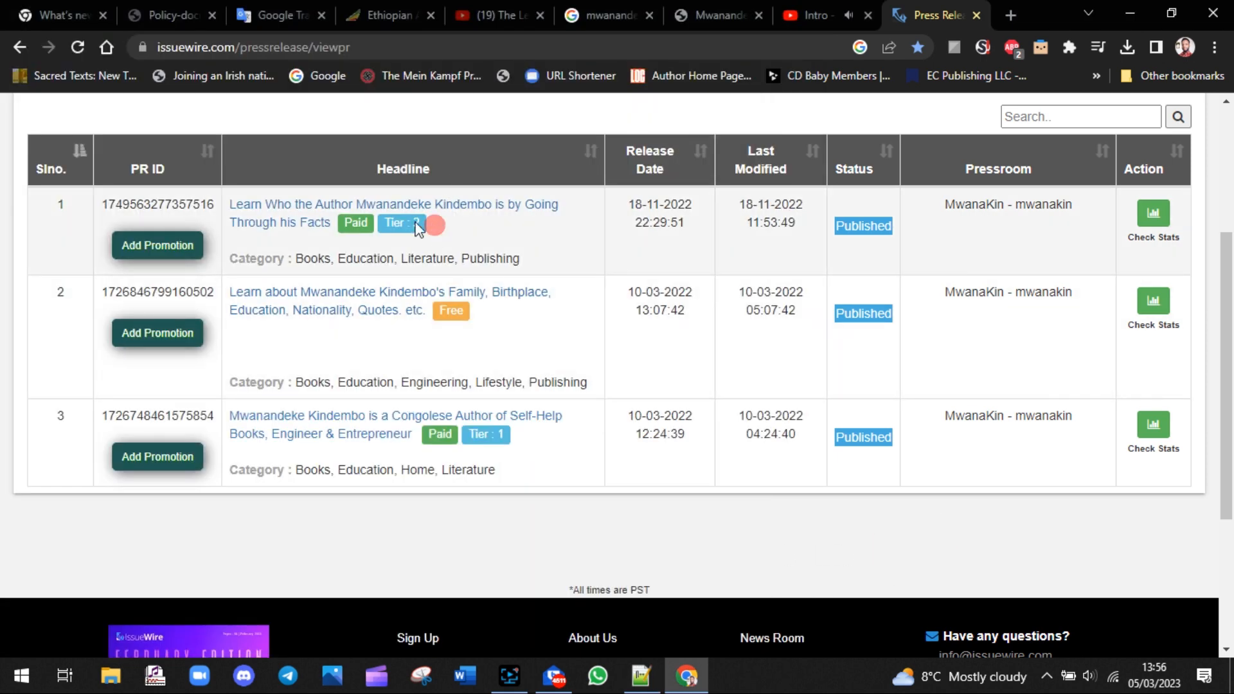
left_click_drag(419, 228, 347, 225)
left_click(518, 435)
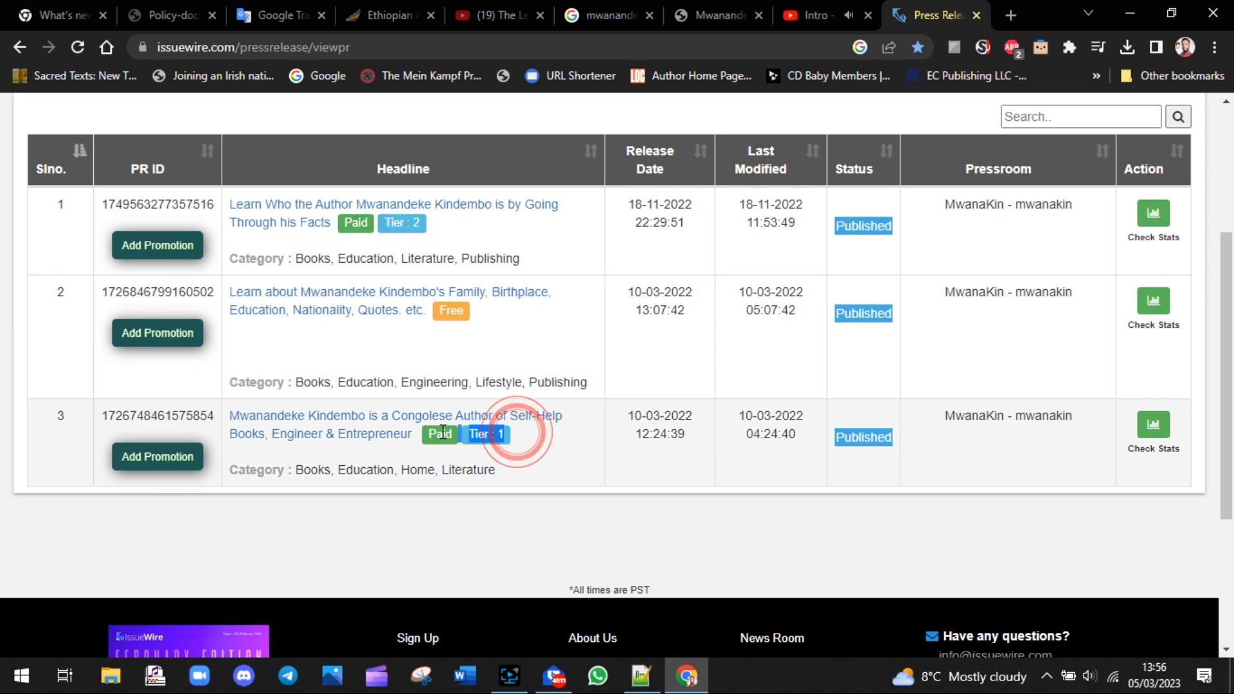
left_click(567, 328)
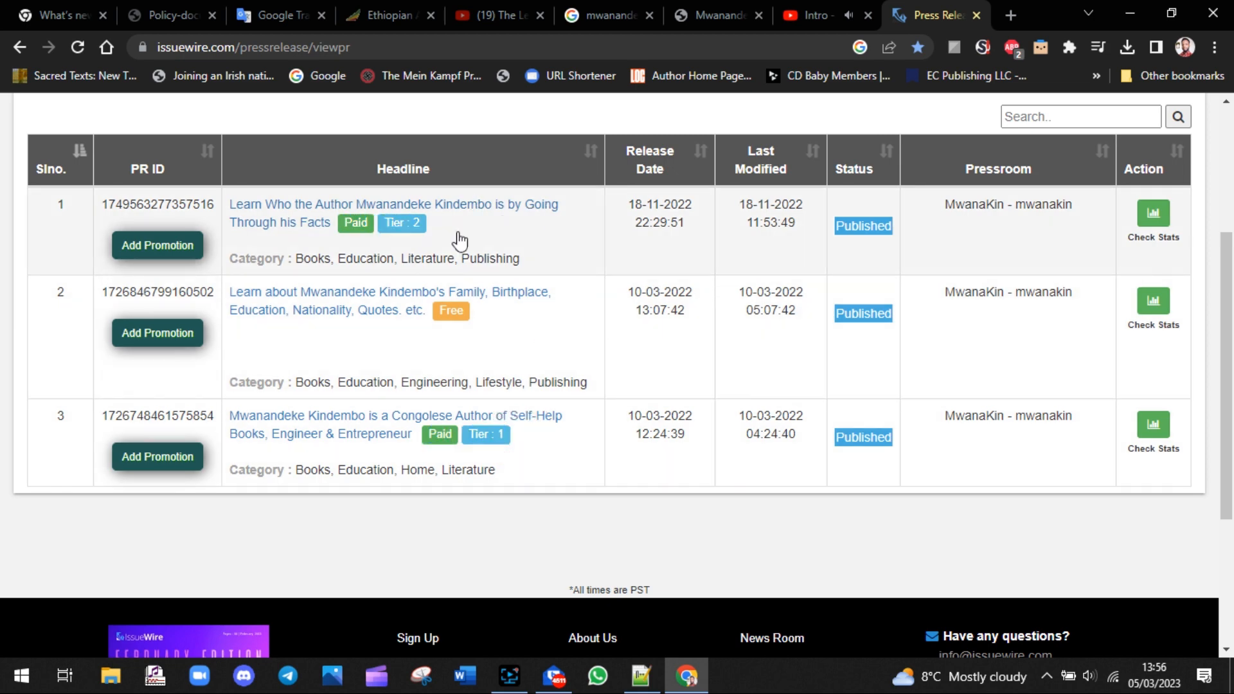
Open the statistics and the published page of the first press release in the list in separate new tabs.
right_click(1160, 226)
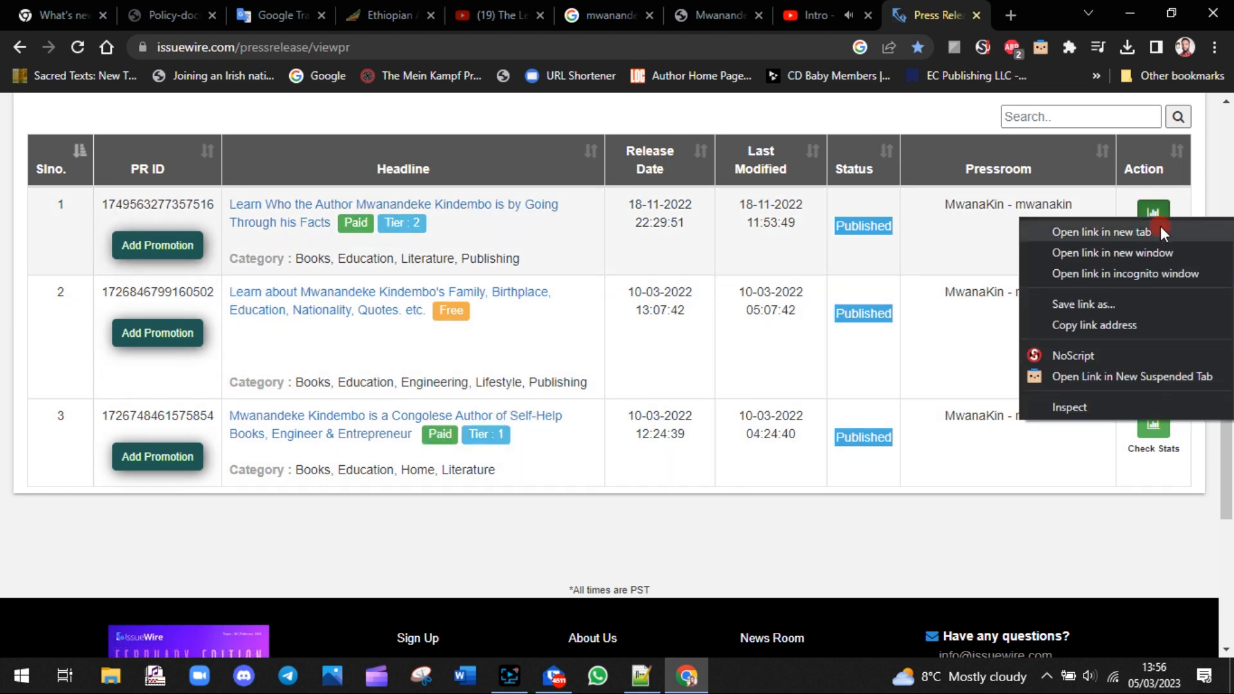
left_click(1161, 231)
left_click(938, 12)
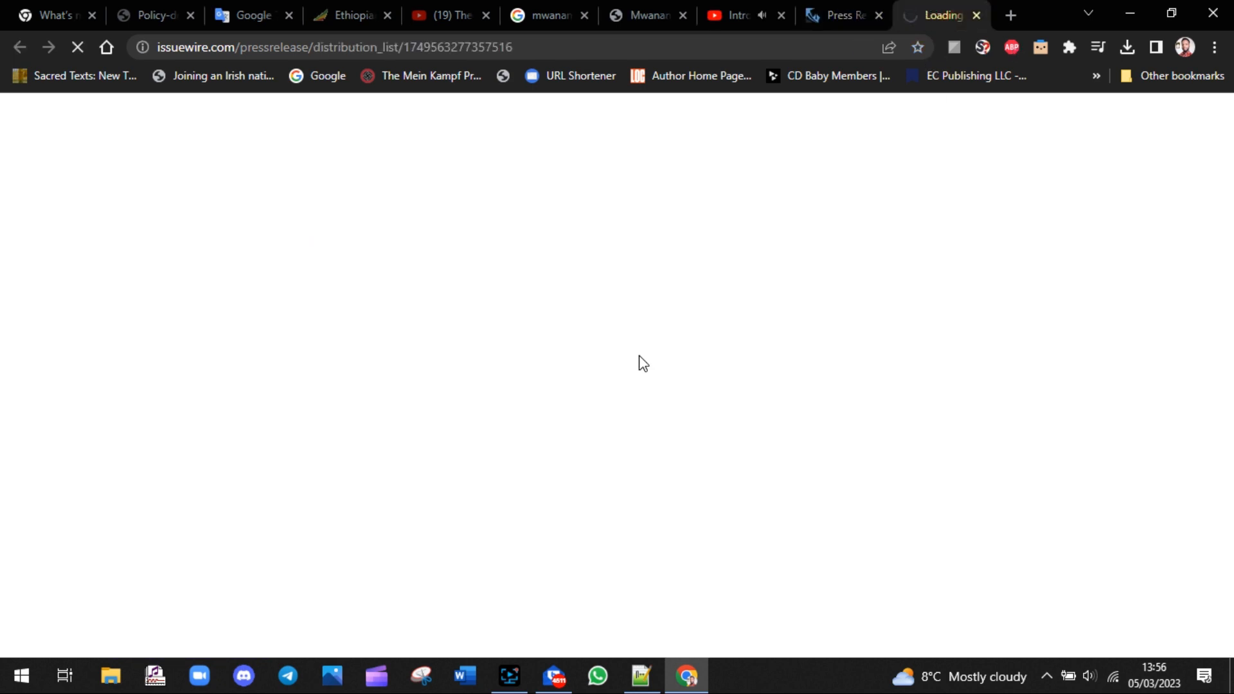
left_click(818, 21)
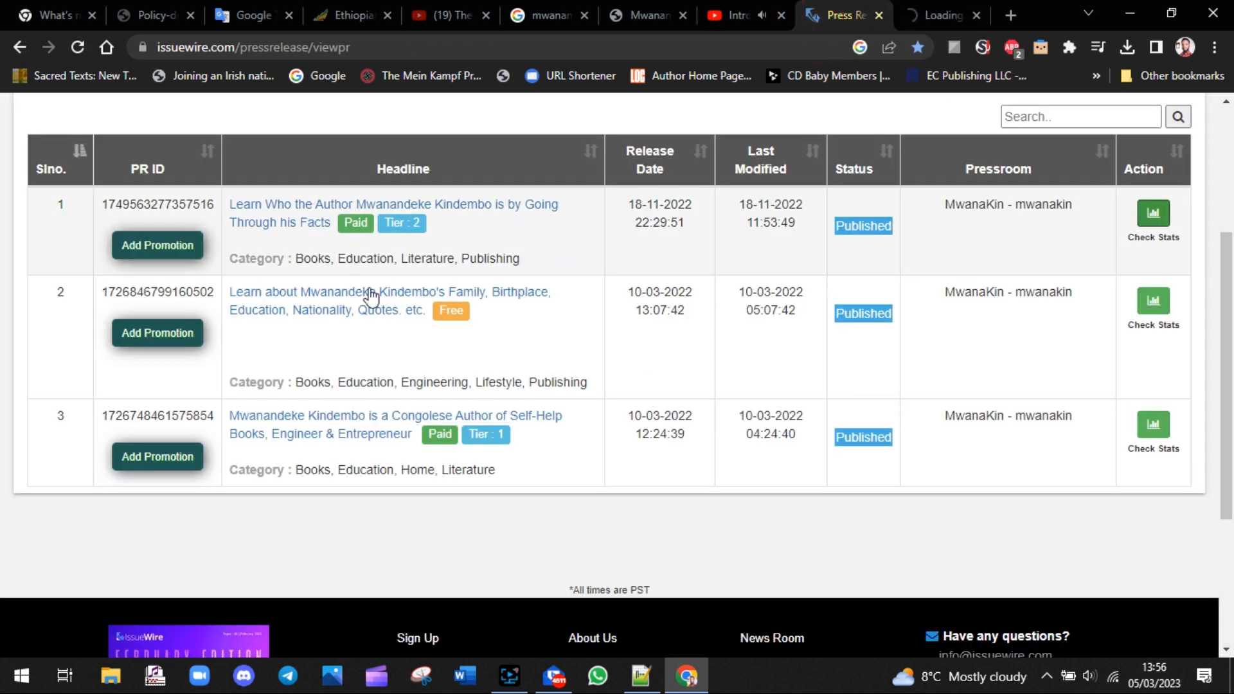
right_click(297, 208)
left_click(326, 216)
left_click(846, 17)
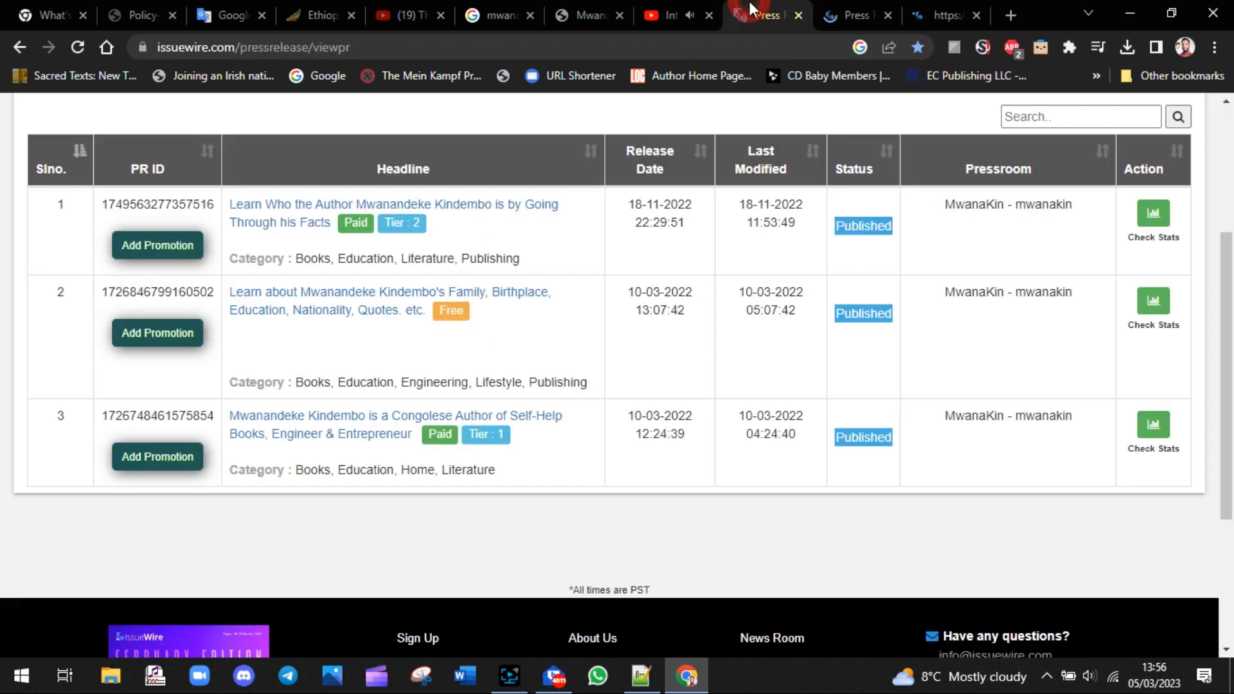
Compare the first press release's headline in the list with the title on its published page.
left_click_drag(226, 201, 333, 217)
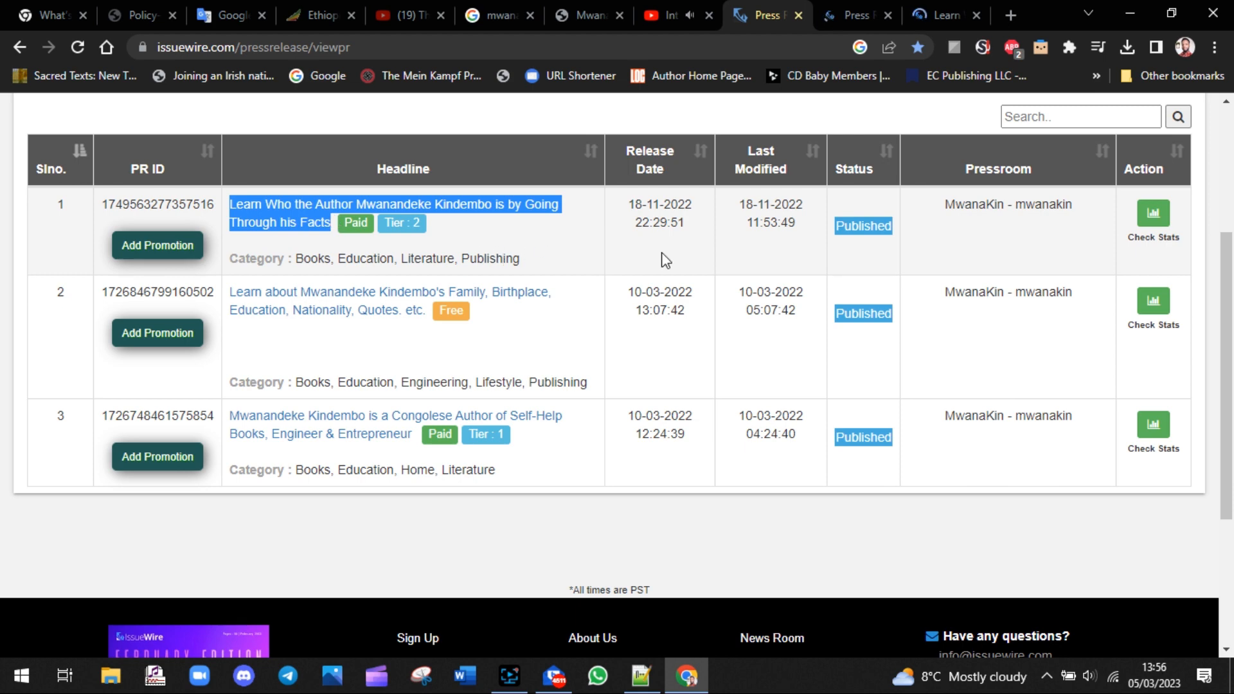
left_click(828, 9)
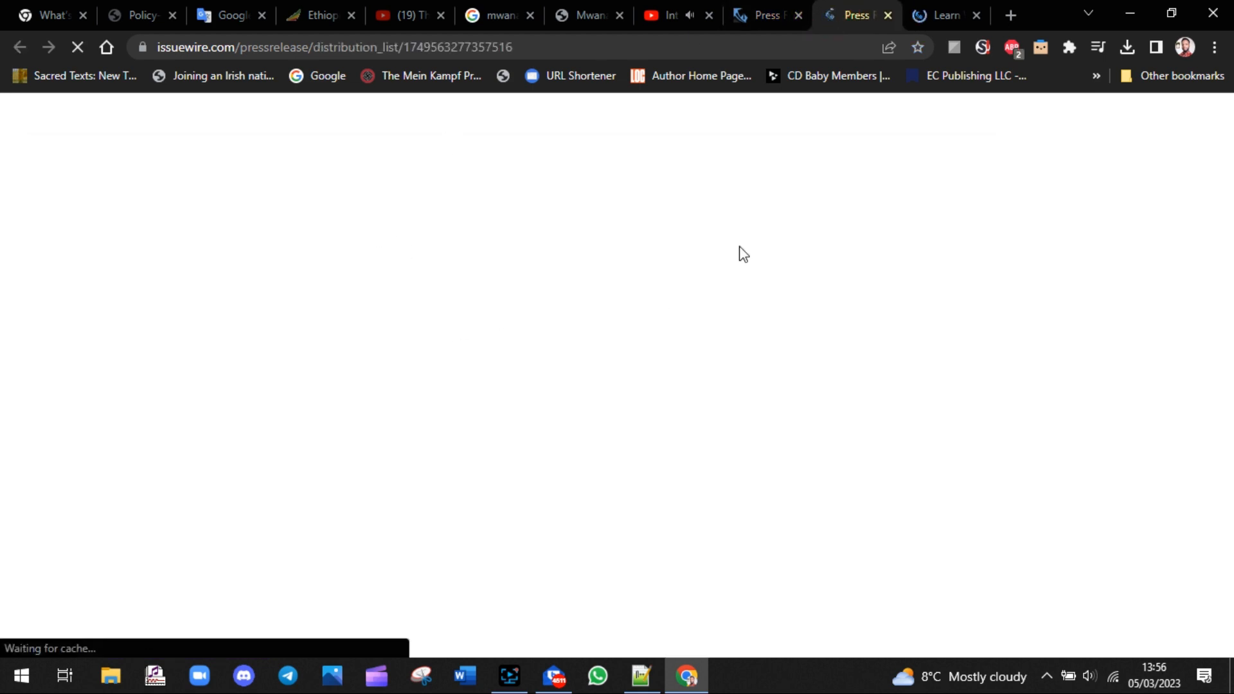
key("ctrl+Tab")
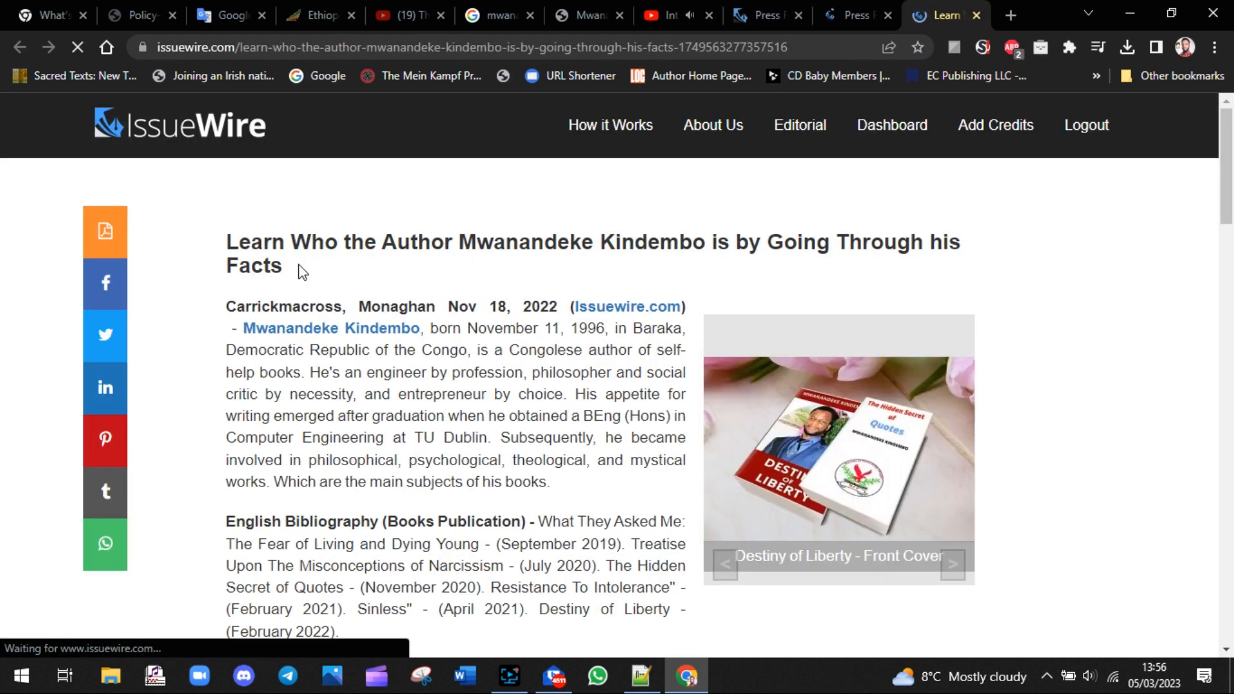
left_click_drag(300, 271, 216, 238)
Examine the External & Reference links and the Media Contact details on the published press release.
left_click_drag(1229, 196, 1231, 475)
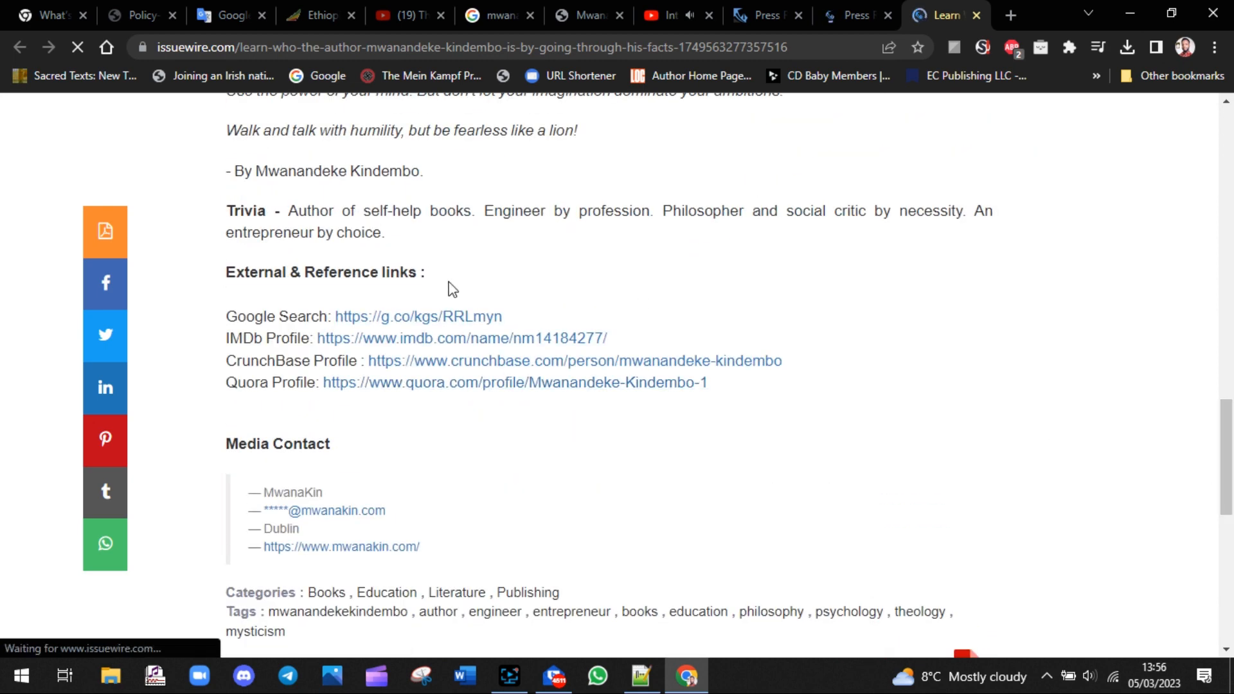
left_click_drag(444, 283, 737, 395)
left_click(848, 410)
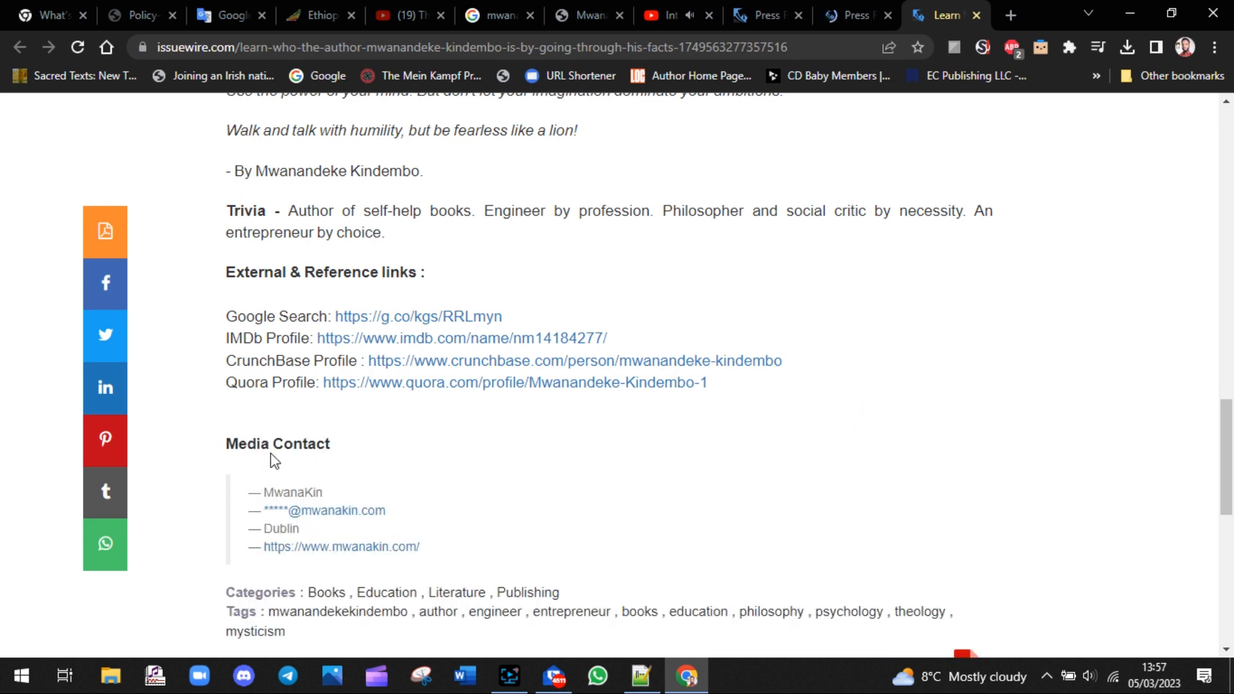
left_click_drag(348, 448, 216, 453)
left_click_drag(473, 554, 260, 490)
Look over the publisher's contact box below the press release and open the release's PDF version.
left_click_drag(1222, 468, 1227, 554)
left_click_drag(387, 305, 220, 324)
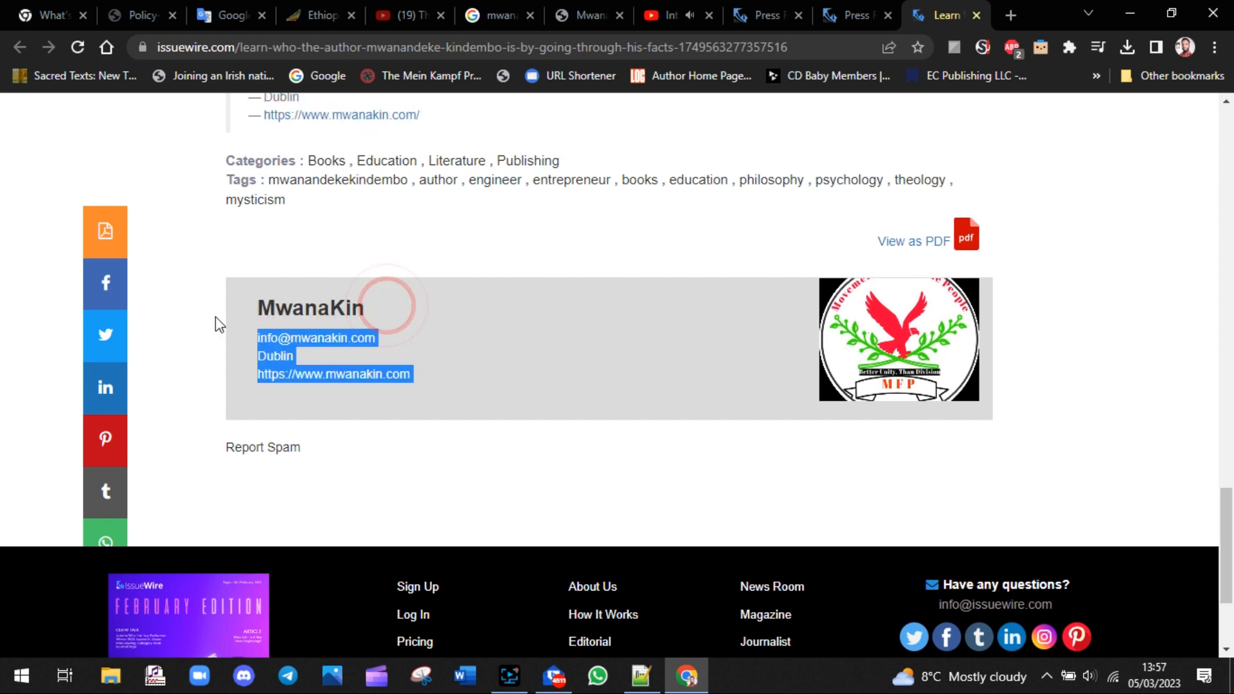
left_click(576, 457)
left_click(862, 241)
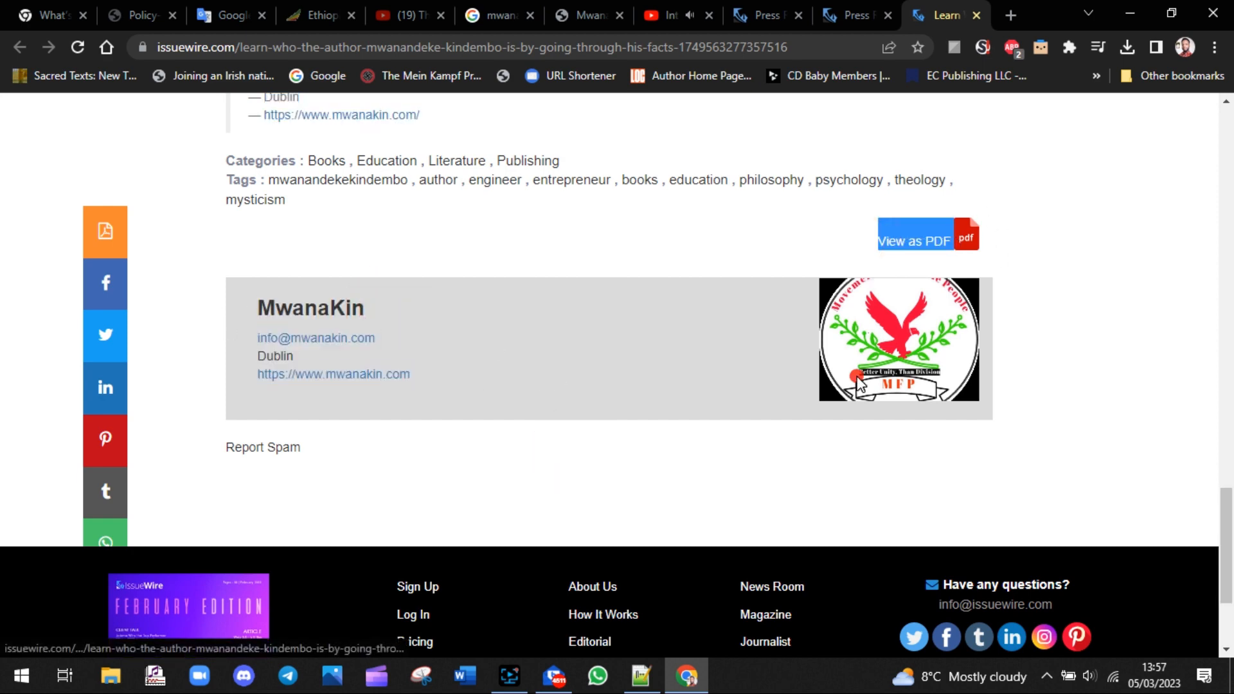
left_click(924, 254)
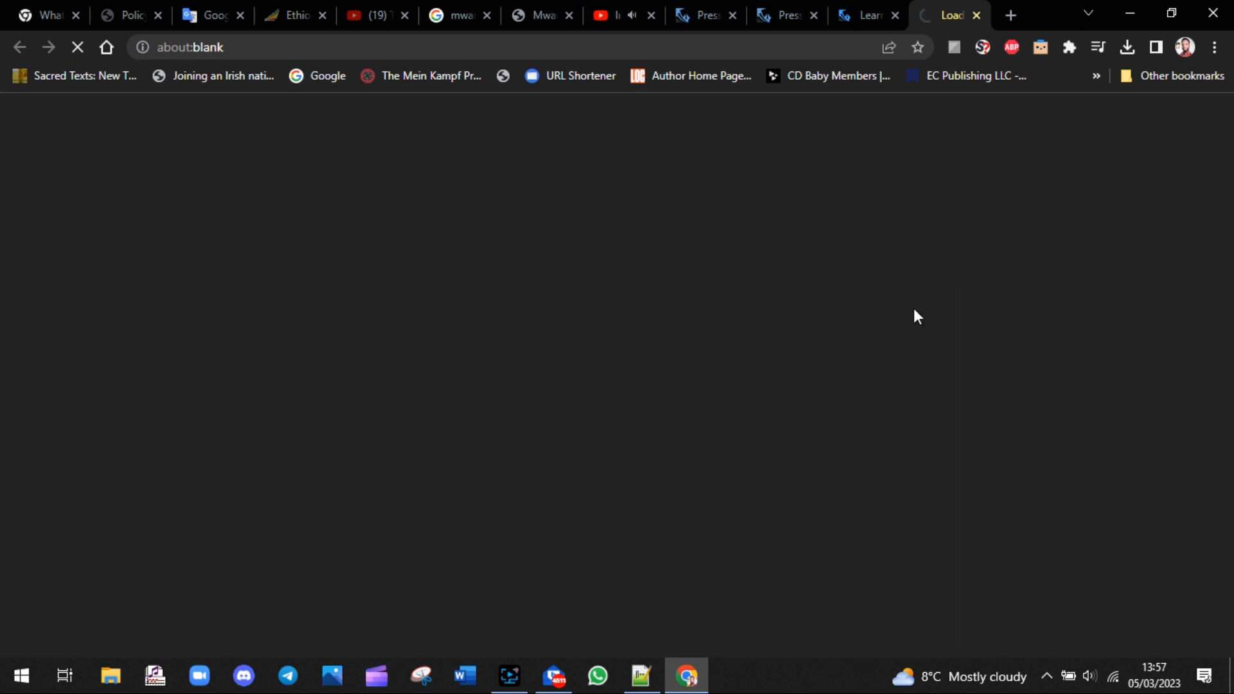
Switch to Notepad++ and add the line "THAT'S MY RECENT RELEASE AND PDF VERSION", followed by a line break.
left_click(641, 676)
key("Return")
key("Return")
type("THAT")
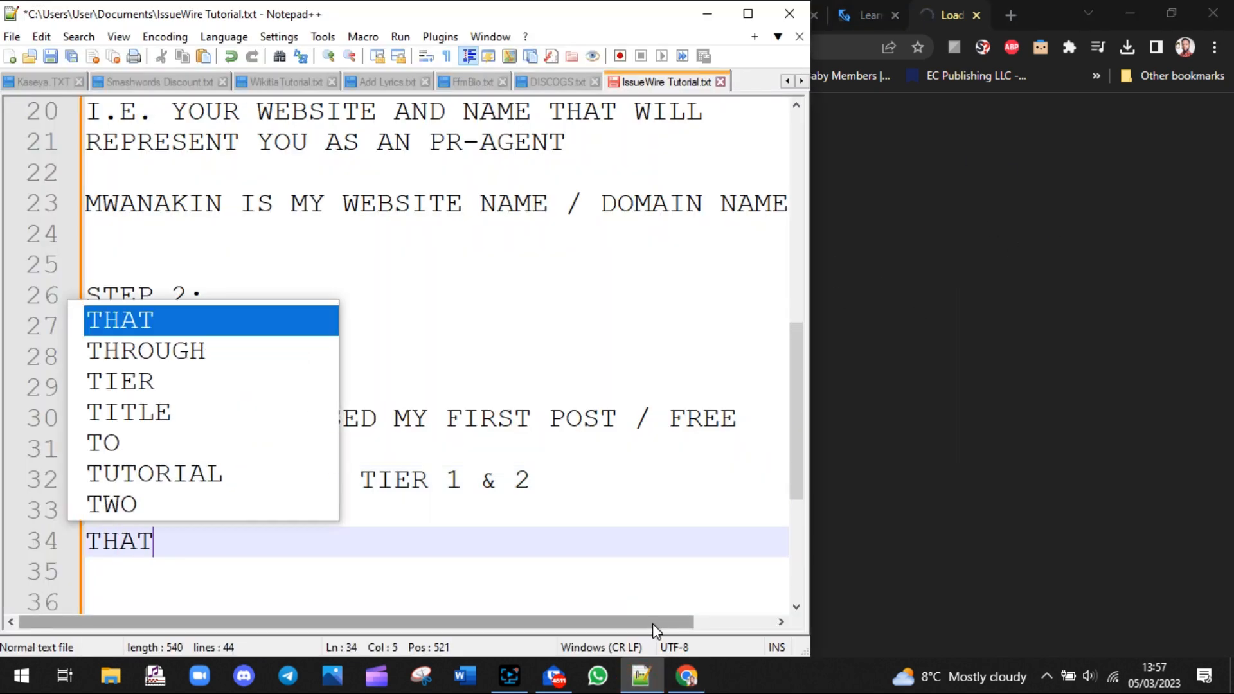
type("'S MY RECE")
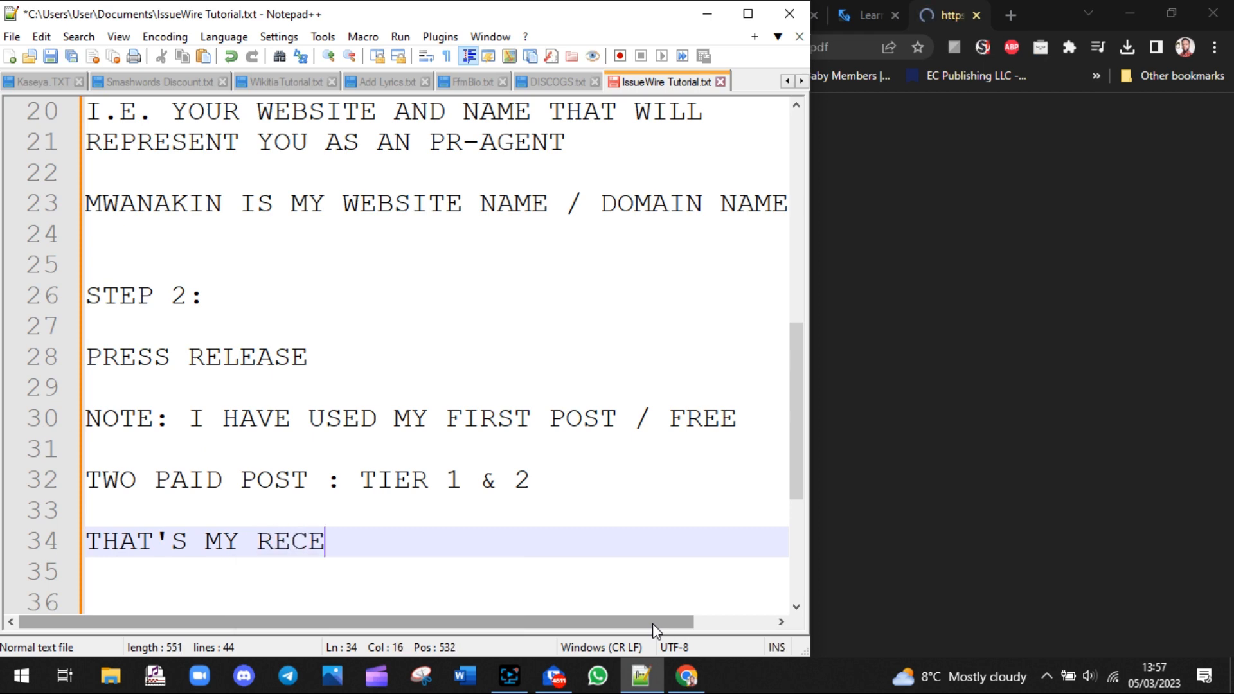
type("NT RELEASE ")
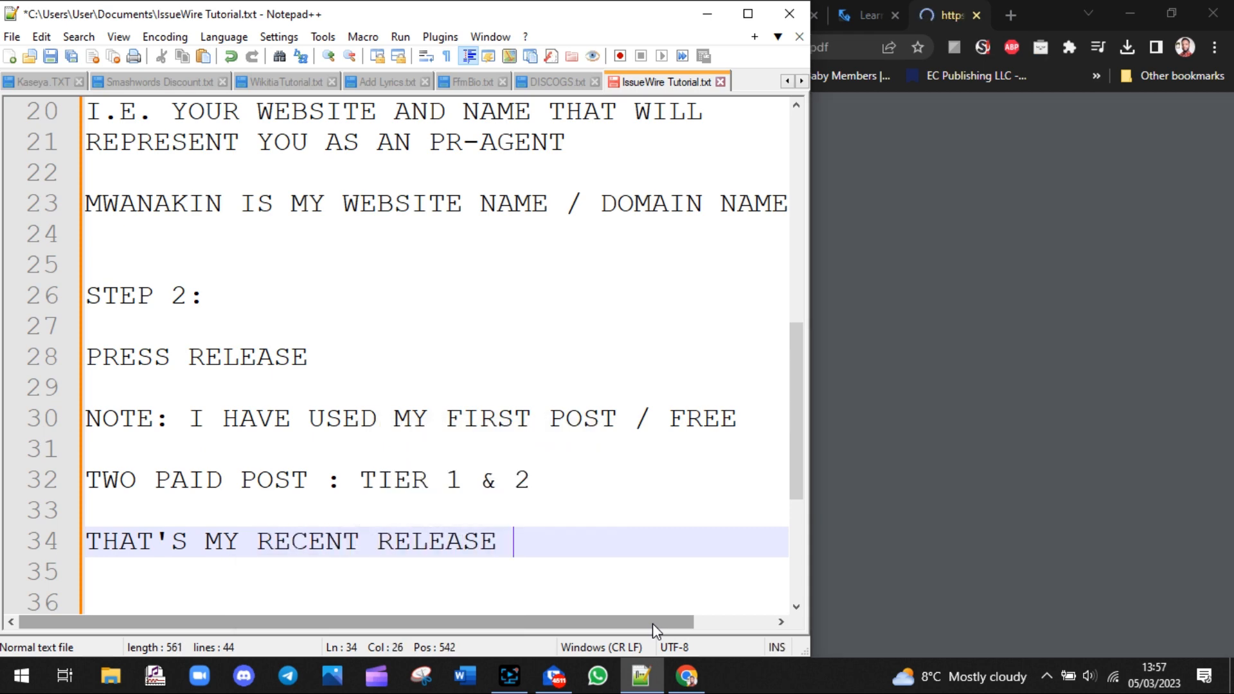
type("AND PDF VERSION")
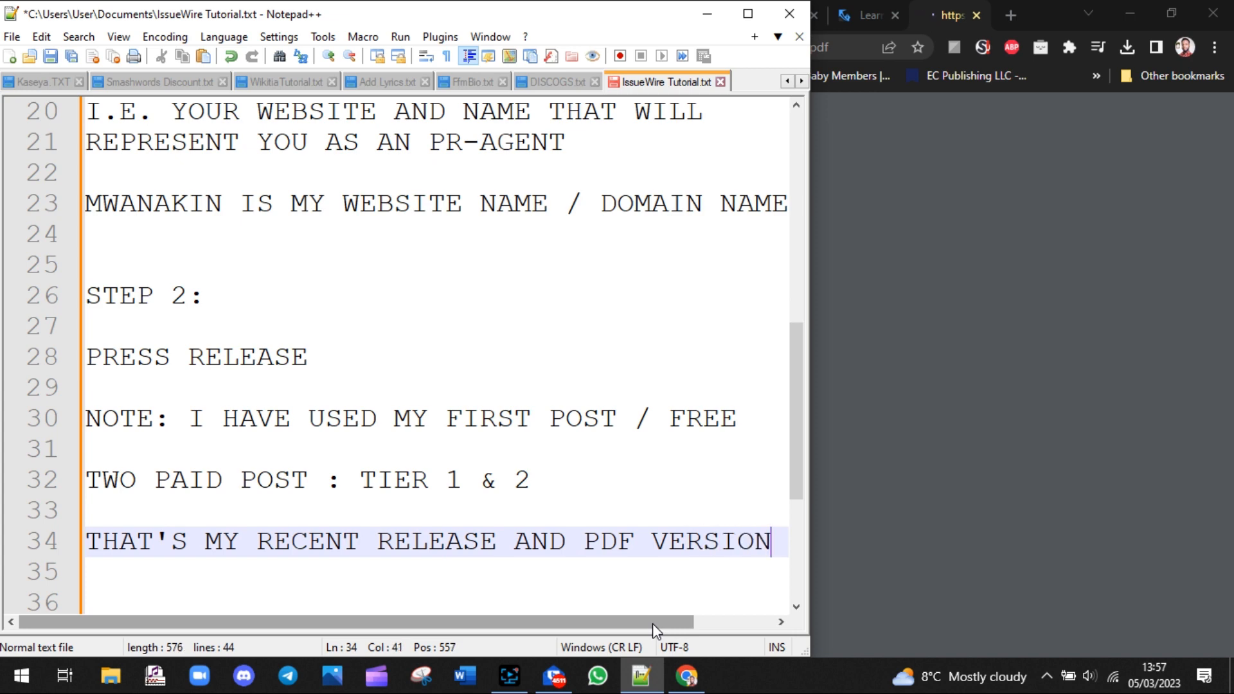
key("Return")
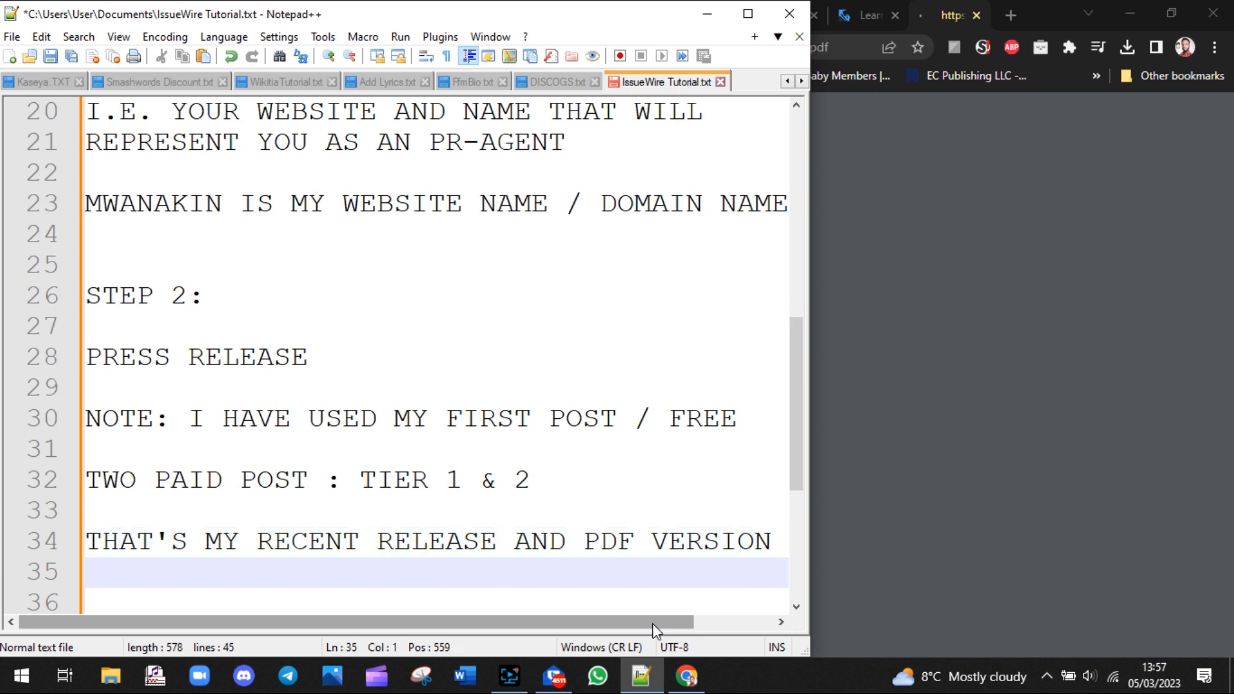
Return to Chrome, look over the end of the published press release and bring up its PDF version.
left_click(641, 675)
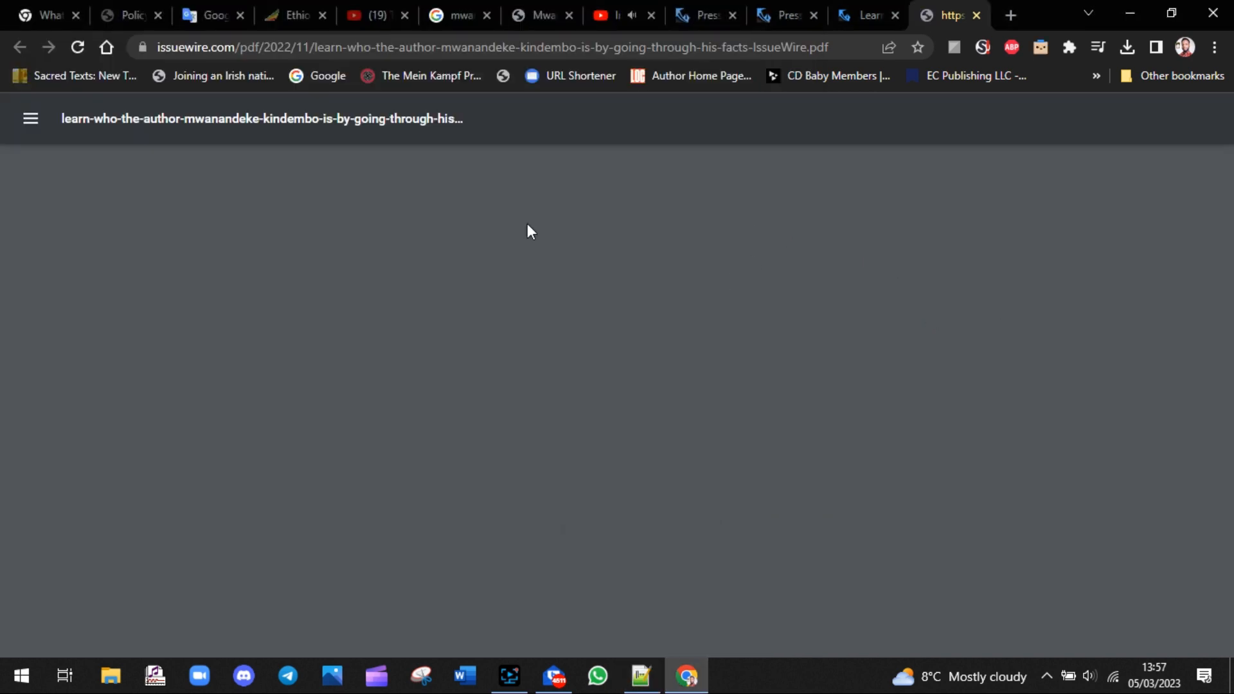
left_click(871, 3)
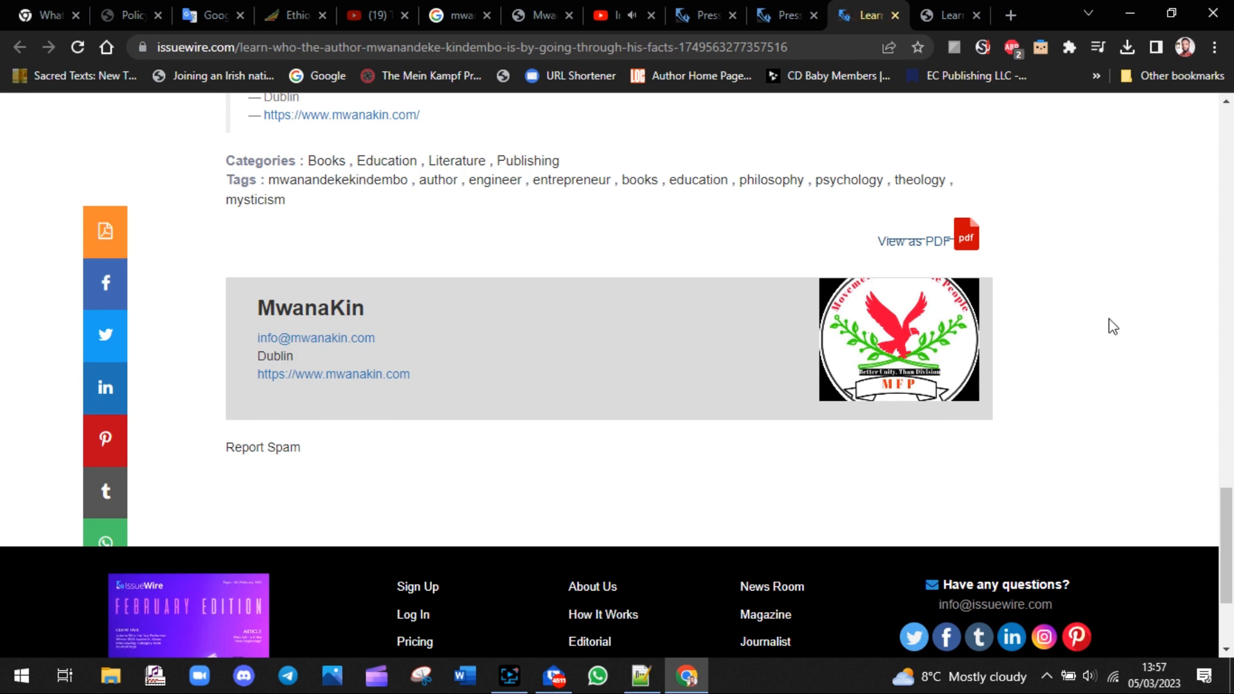
scroll(851, 249, "down", 5)
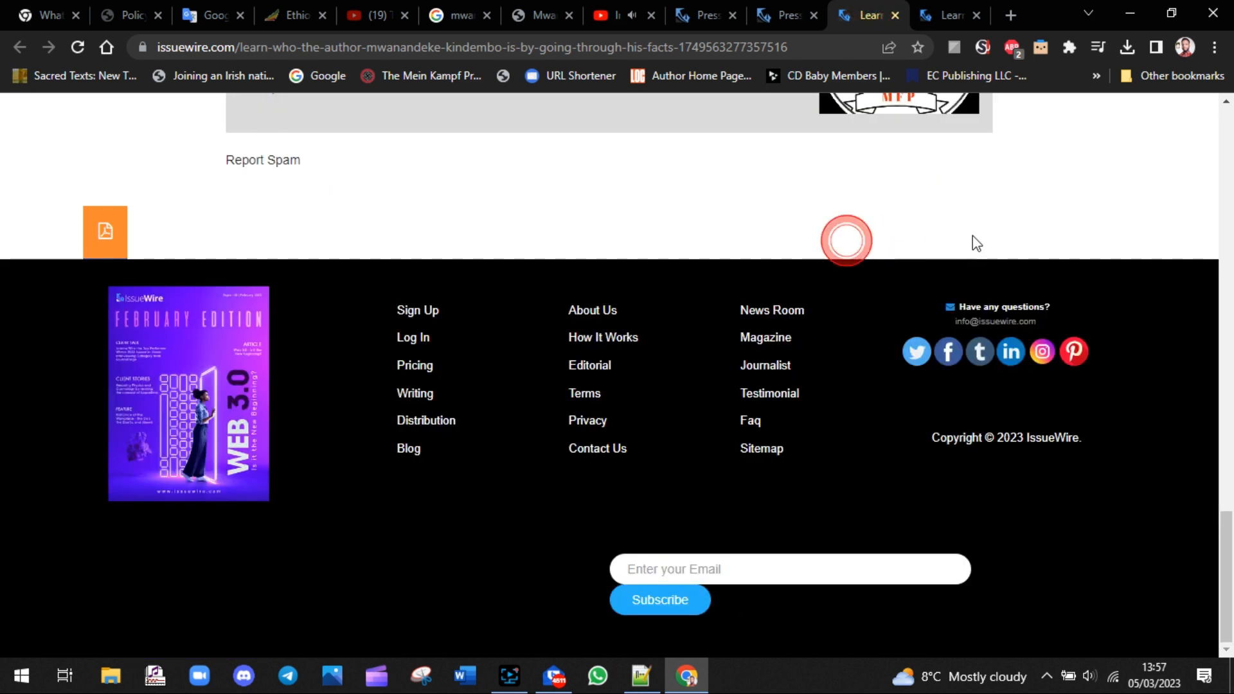
left_click_drag(1228, 549, 1228, 413)
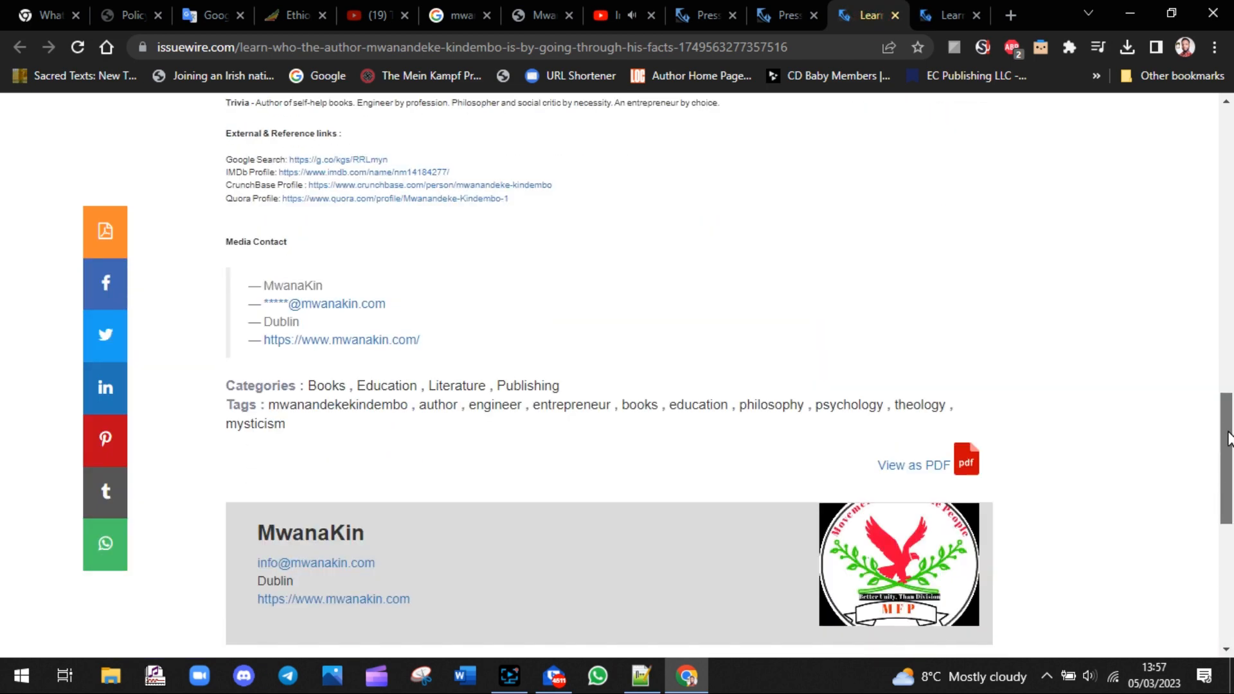
left_click(946, 14)
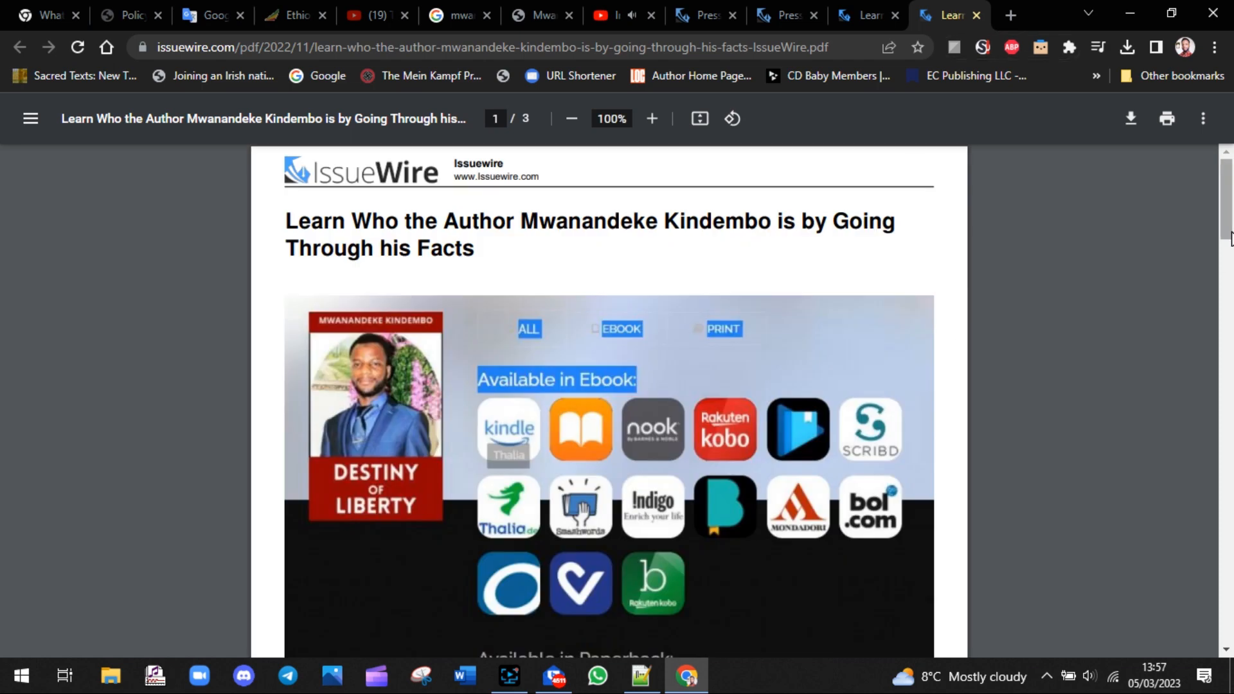
Compare the PDF's fit-to-page and fit-to-width views, keep it fitted to width and examine the press release title.
left_click(700, 119)
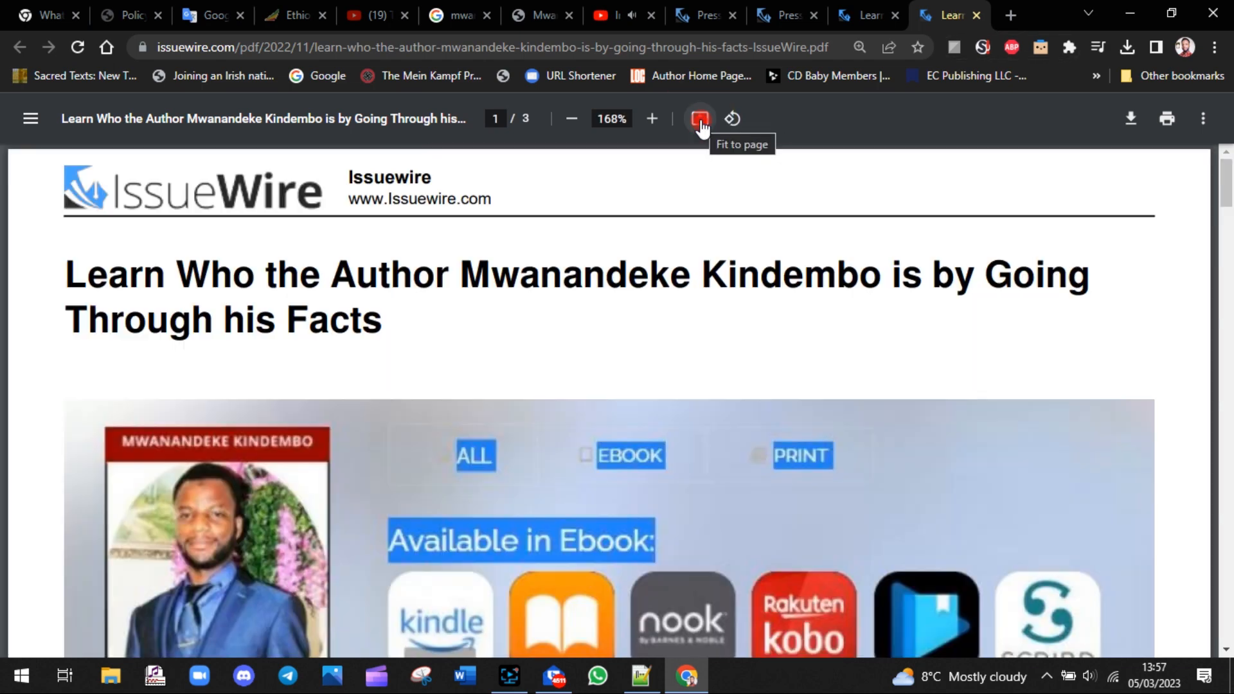
left_click(701, 119)
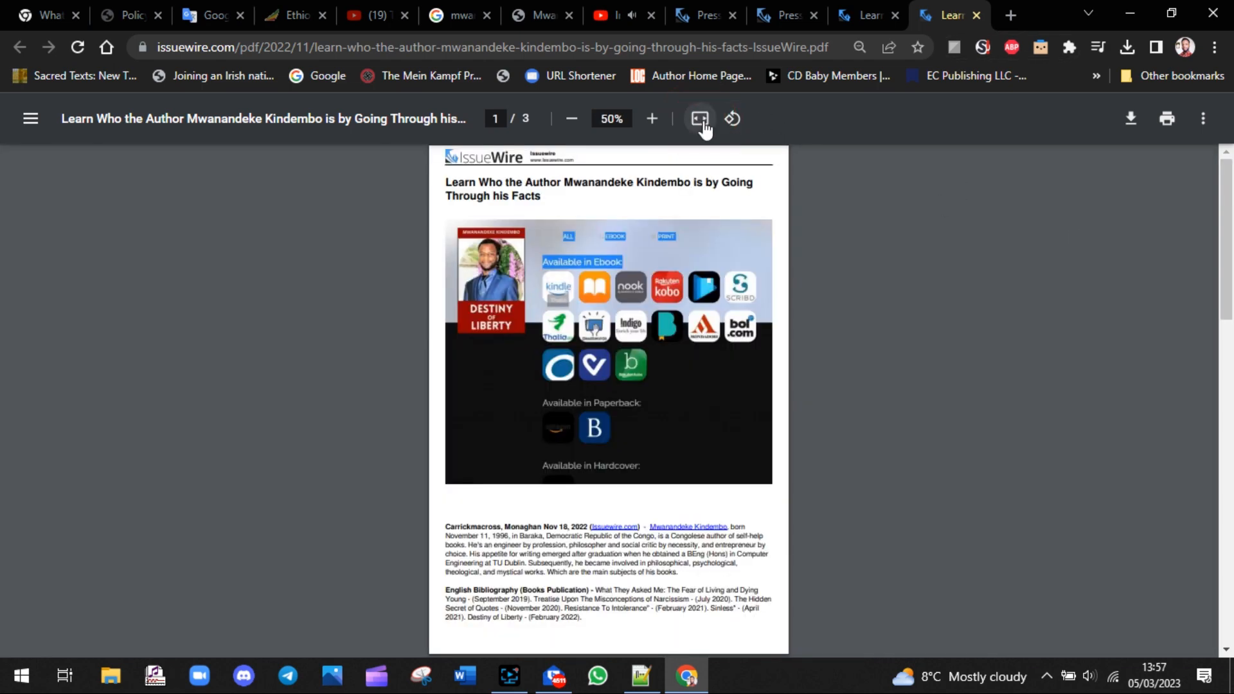
left_click(702, 123)
left_click(702, 123)
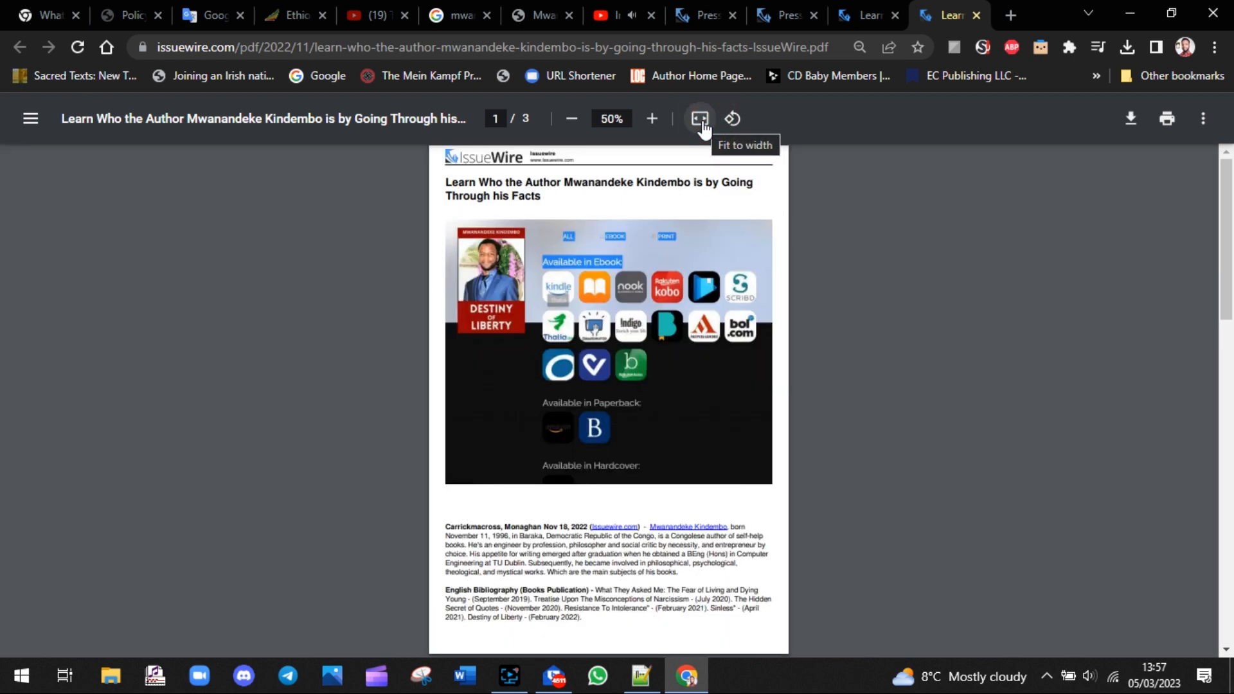
left_click(702, 122)
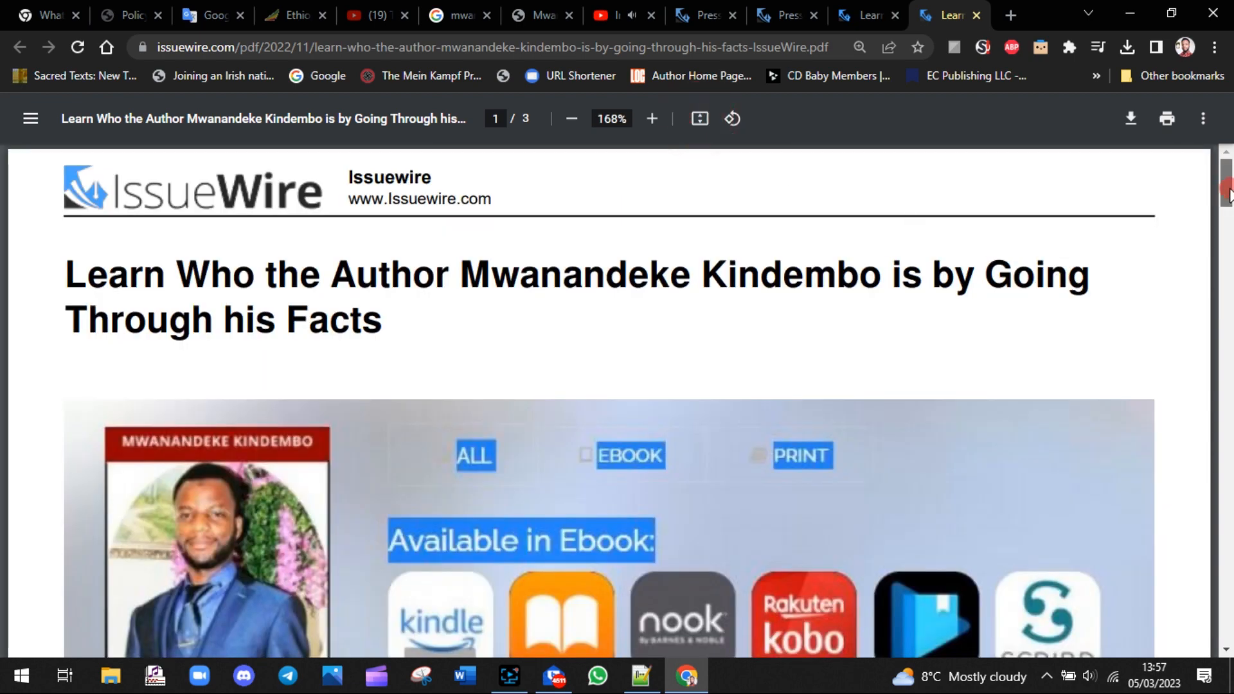
left_click_drag(1229, 189, 1229, 187)
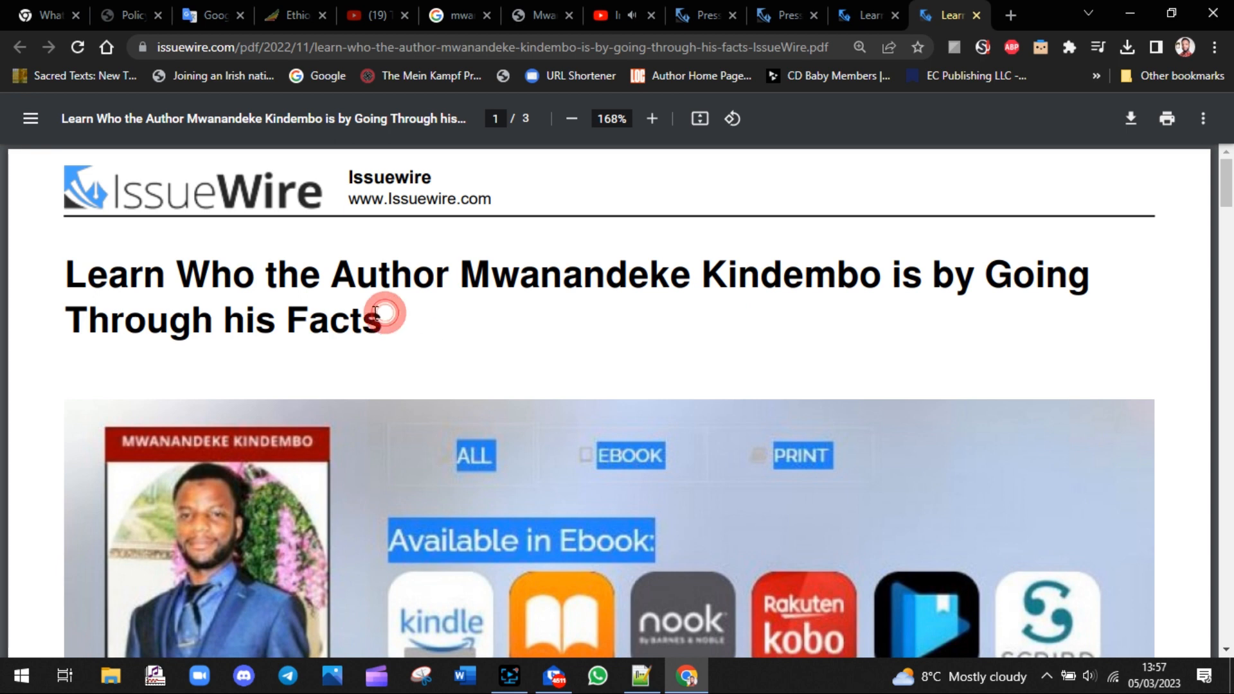
left_click_drag(379, 315, 66, 275)
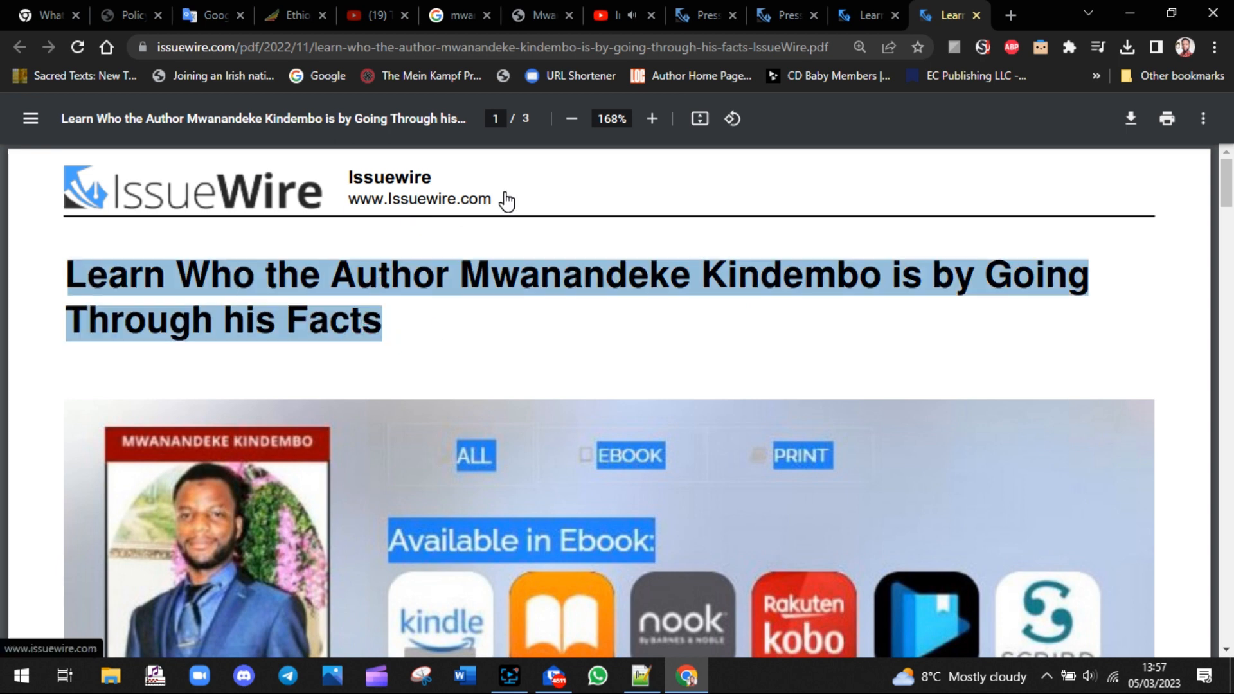
Examine the PDF through to the Media Contact section on its last page, return to its beginning and close it.
left_click(1149, 284)
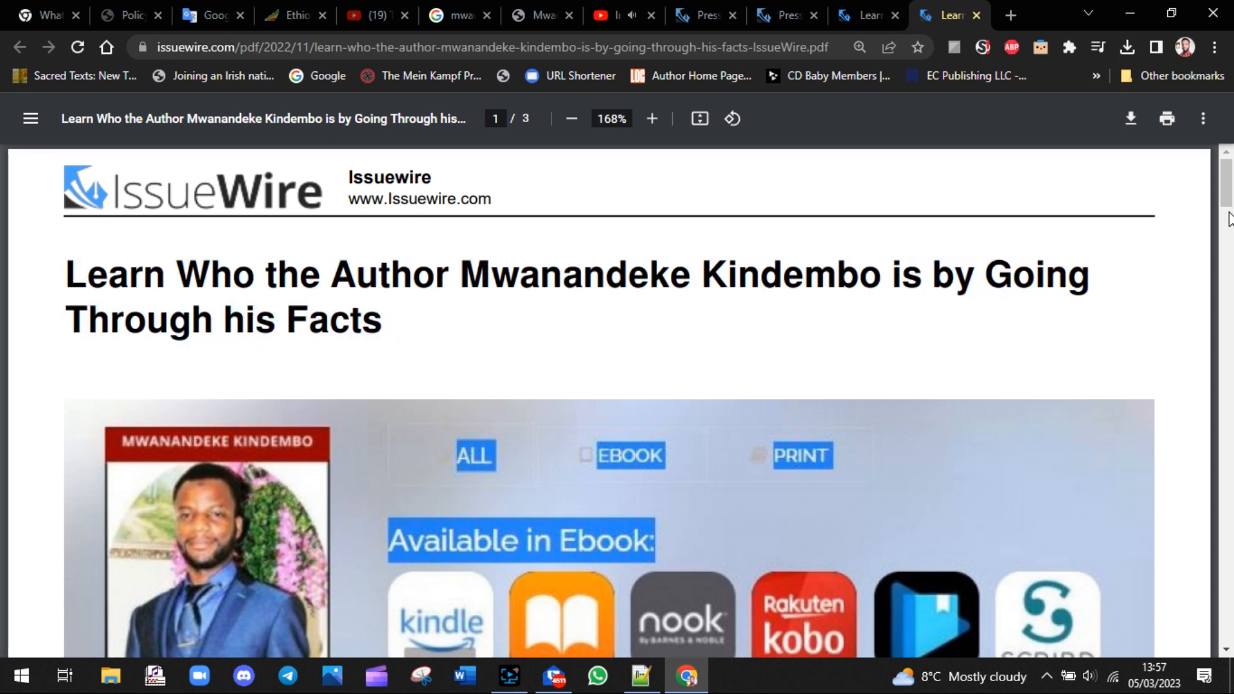
left_click_drag(1229, 212, 1232, 592)
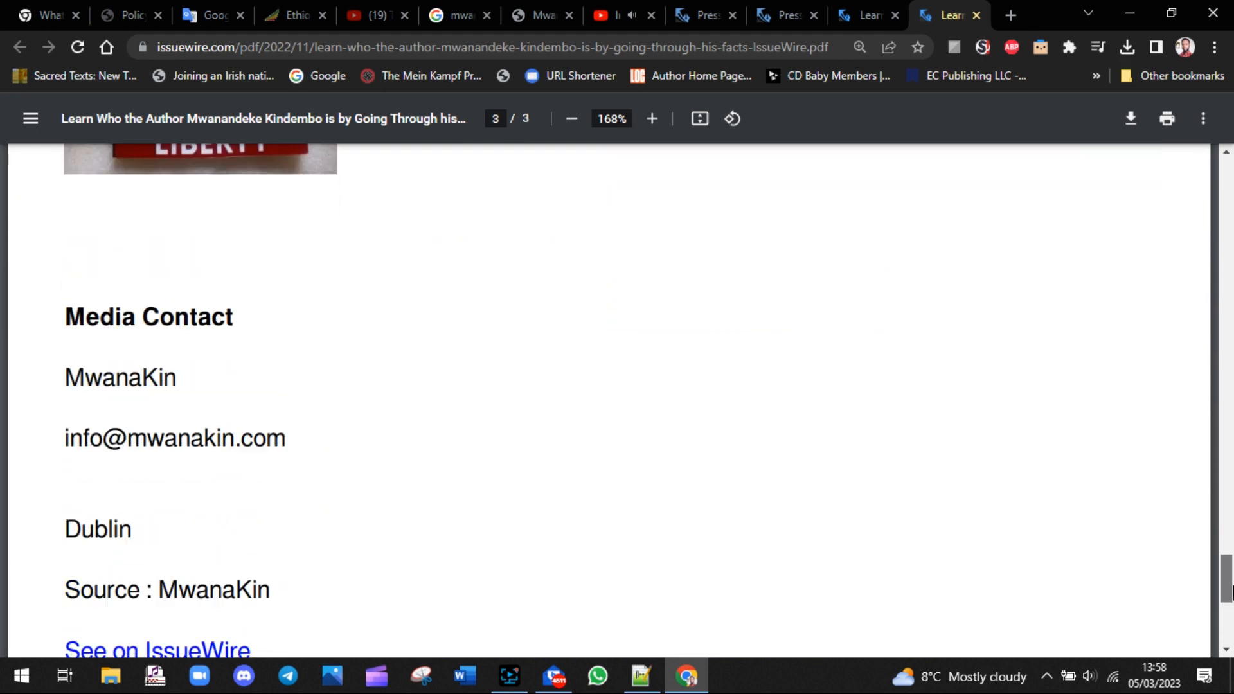
left_click_drag(64, 342, 269, 645)
left_click(518, 495)
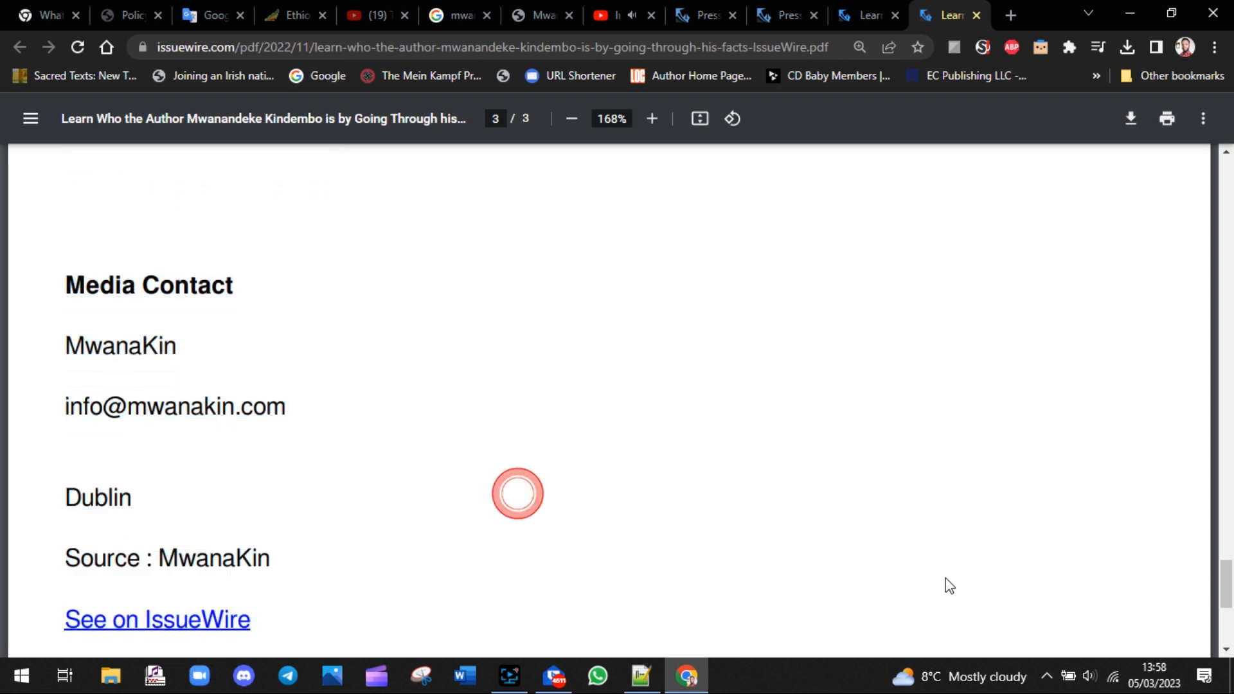
left_click_drag(1228, 585, 1228, 148)
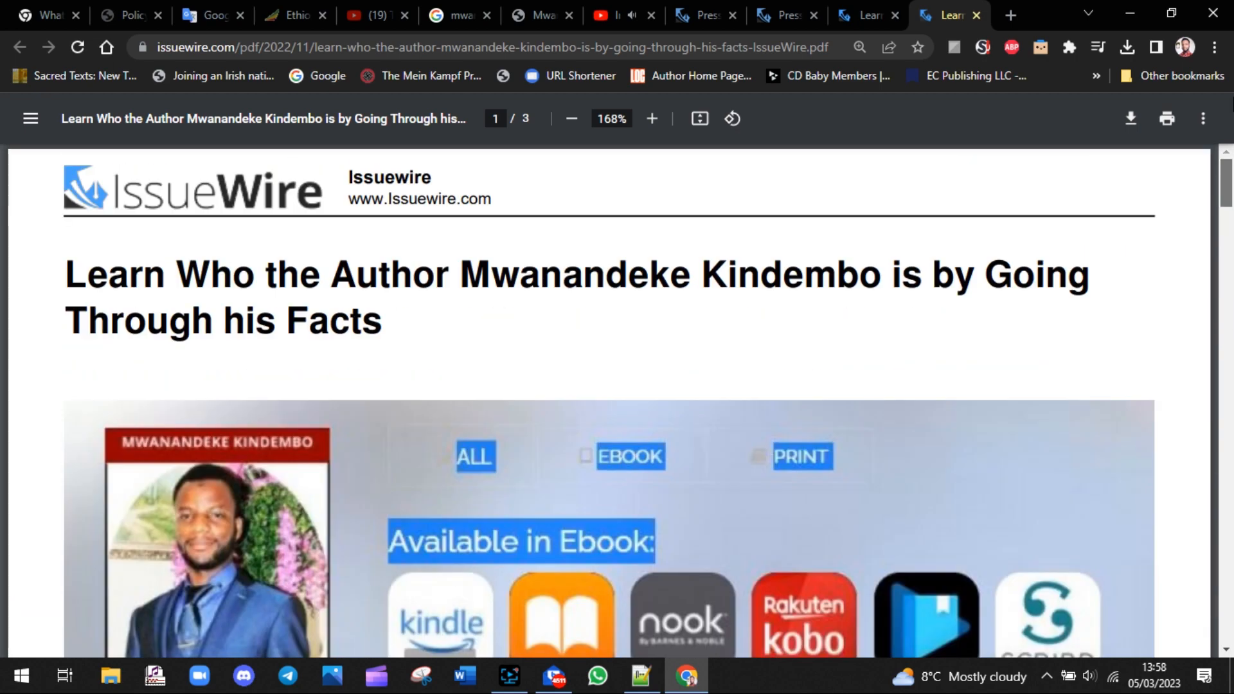
left_click(978, 15)
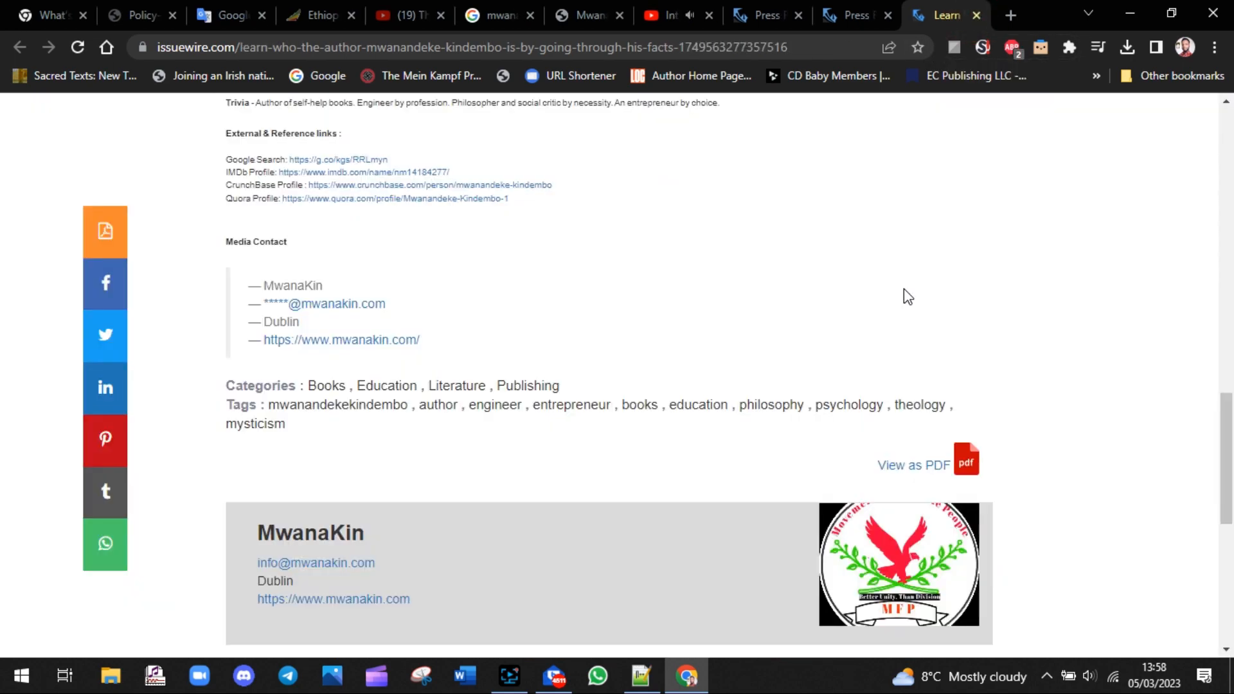
Look over the beginning of the published press release page and close it.
left_click_drag(1227, 501, 1226, 247)
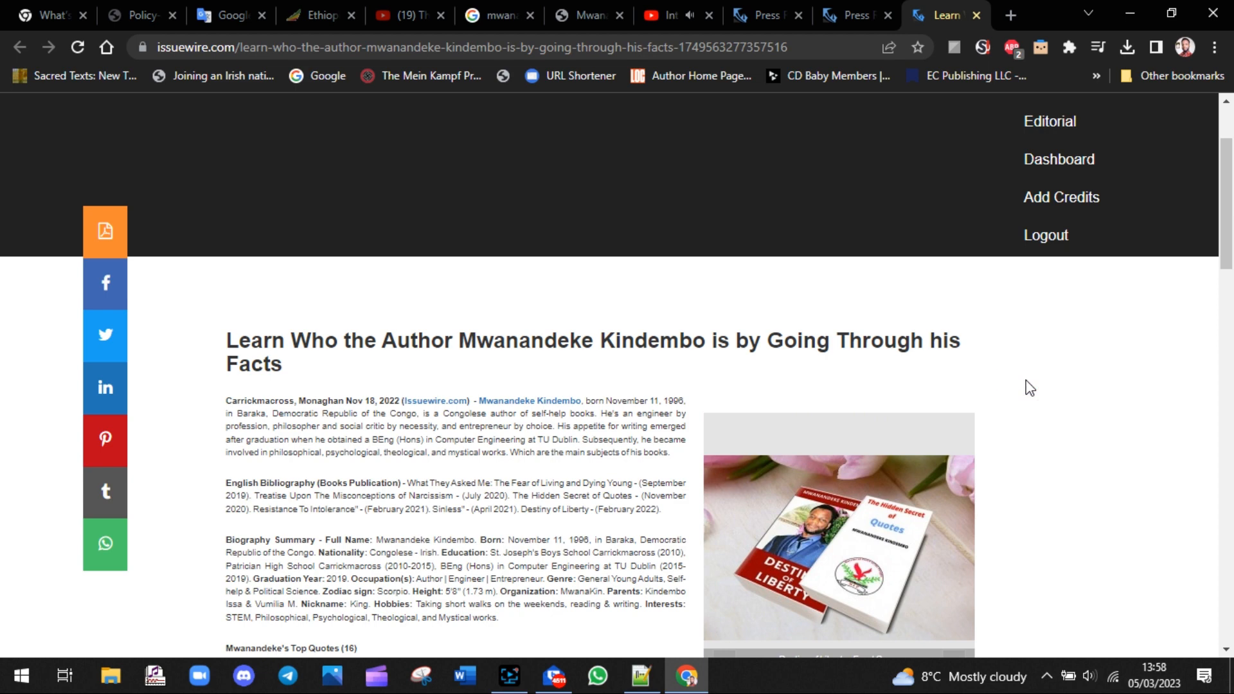
left_click(859, 13)
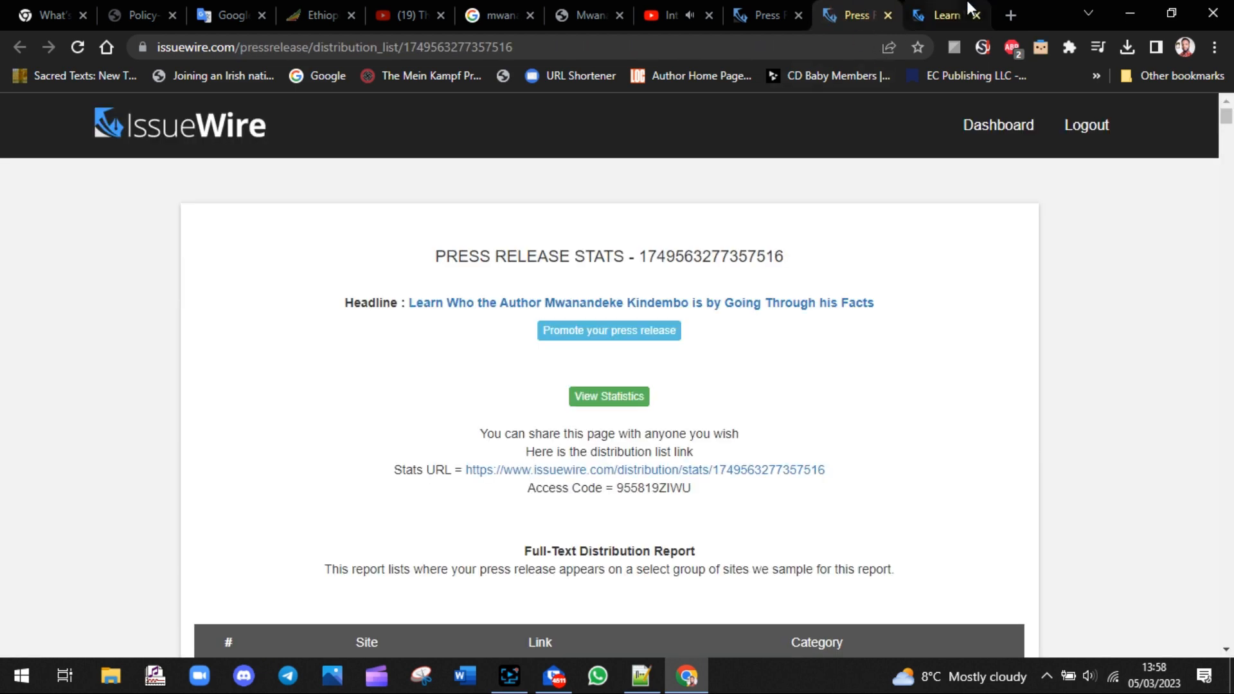
left_click(978, 15)
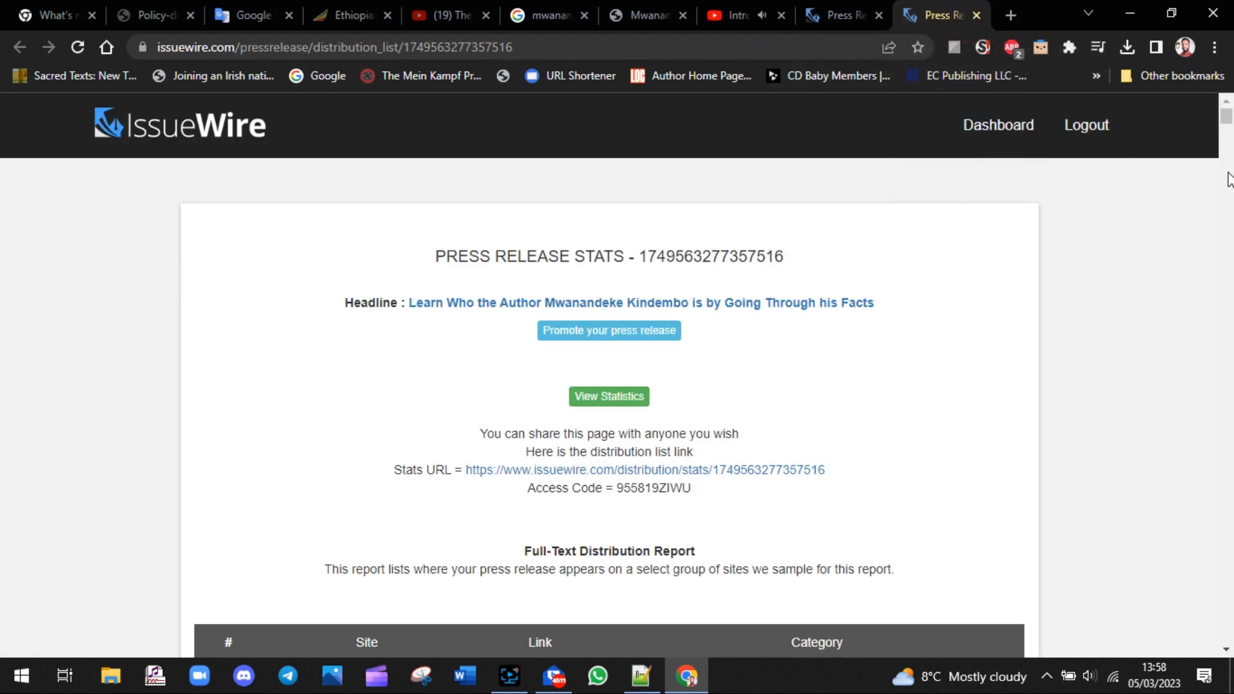
Examine the heading of the press release stats page, close it and return to the list of press releases.
scroll(1227, 119, "down", 4)
scroll(1228, 122, "up", 3)
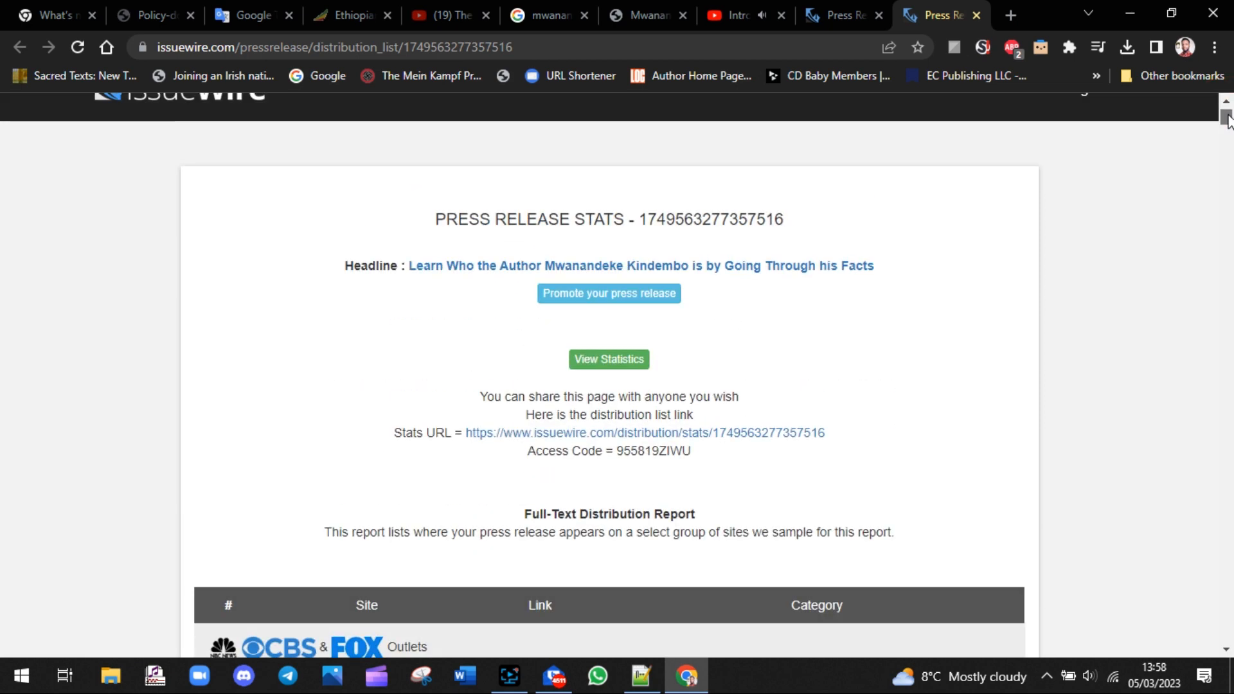
left_click_drag(791, 222, 427, 226)
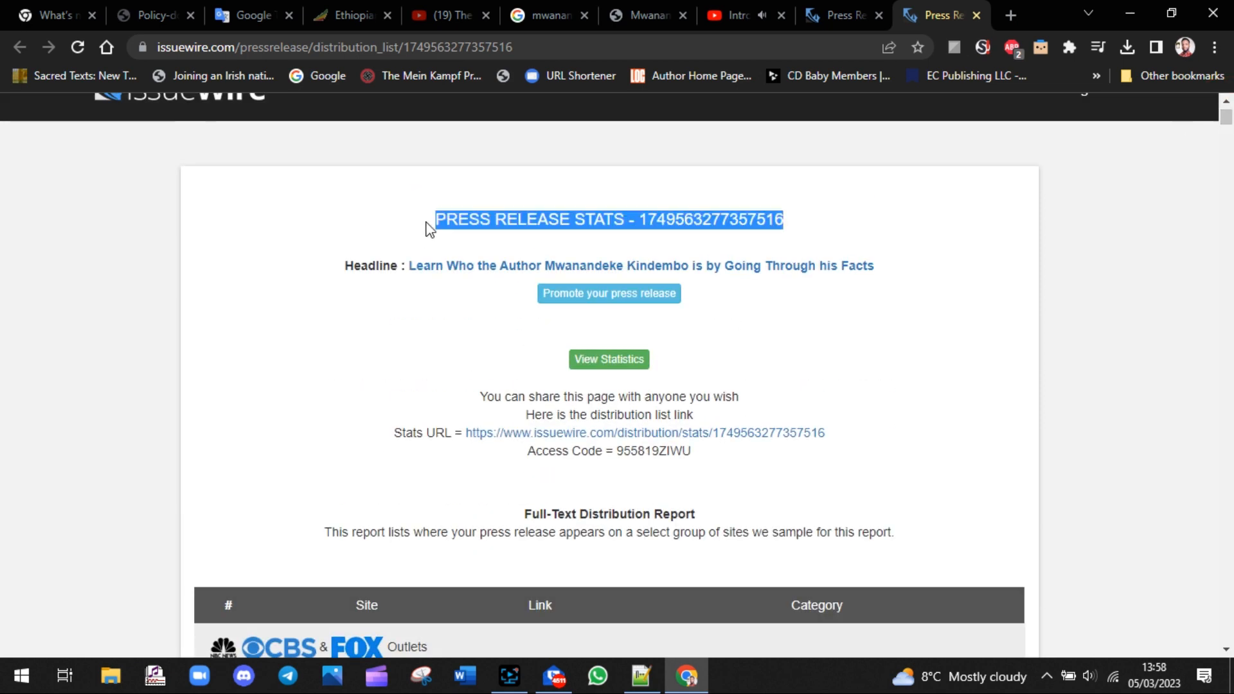
left_click(1005, 257)
left_click(835, 15)
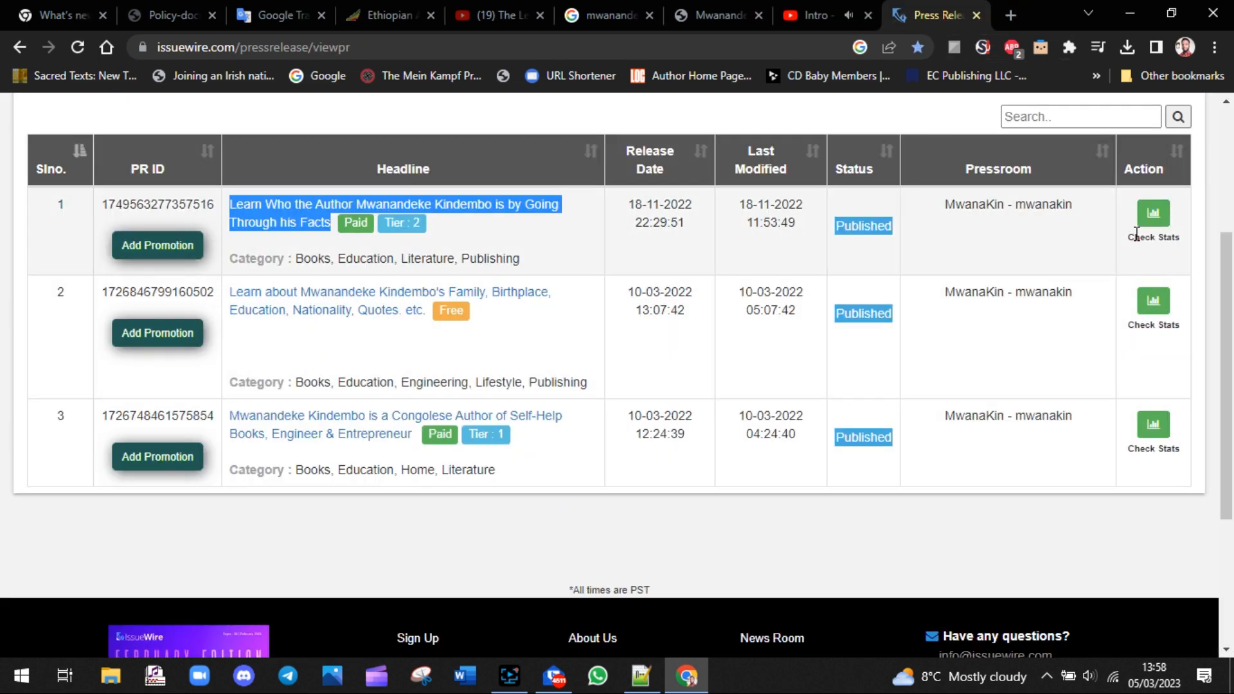
Open the stats of the Tier 2 press release in a new browser tab.
right_click(1171, 227)
left_click(1170, 230)
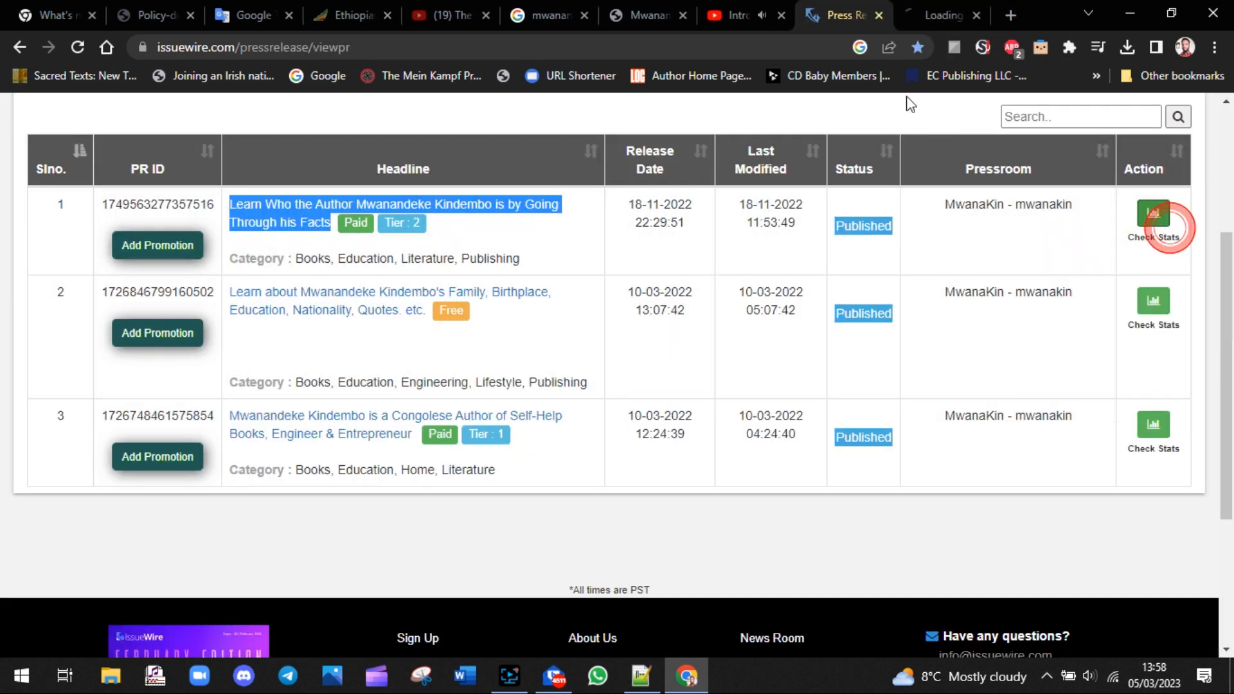
left_click(952, 16)
Switch to Notepad++ and add the text "DISTRIBUTION SITES" below the PDF version line, leaving a blank line between.
left_click(641, 675)
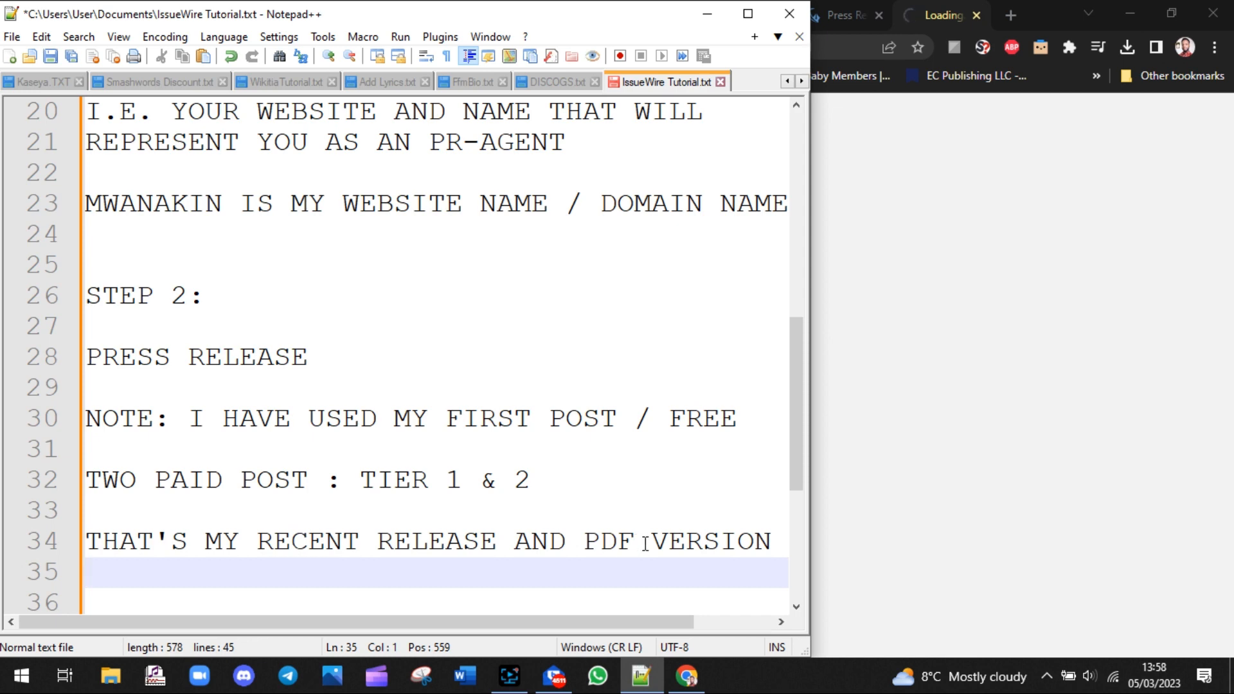
key("Return")
type("DISTRIBU")
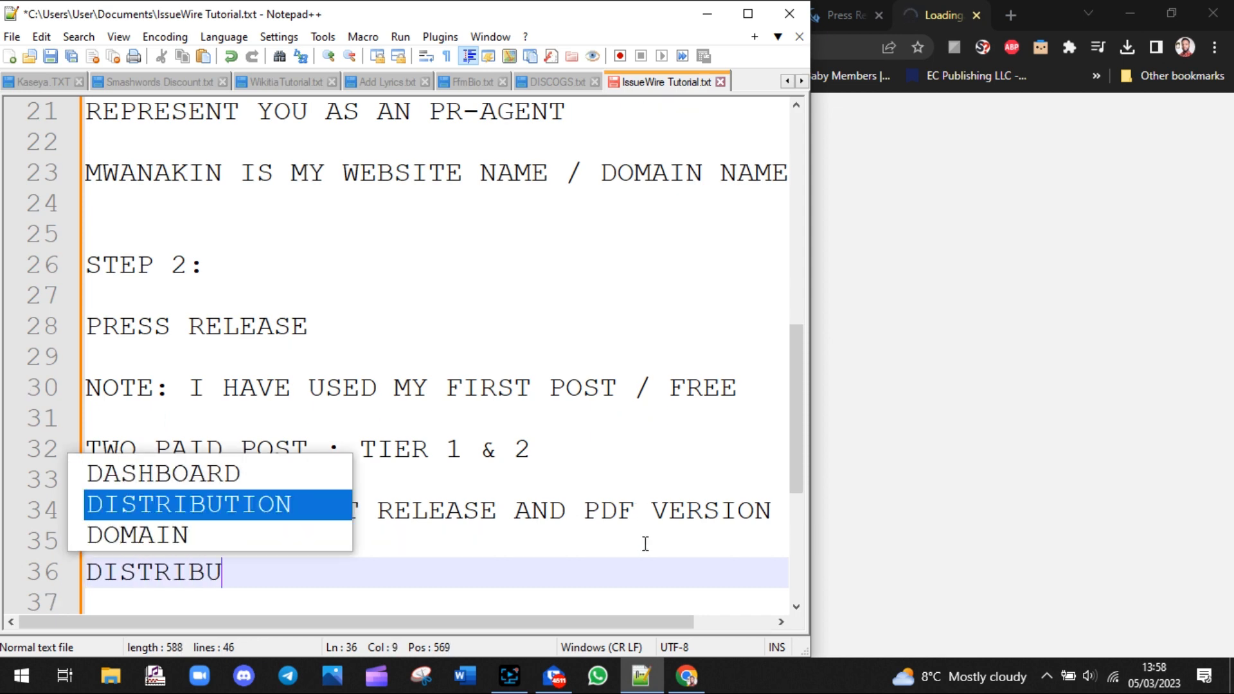
type("TION ")
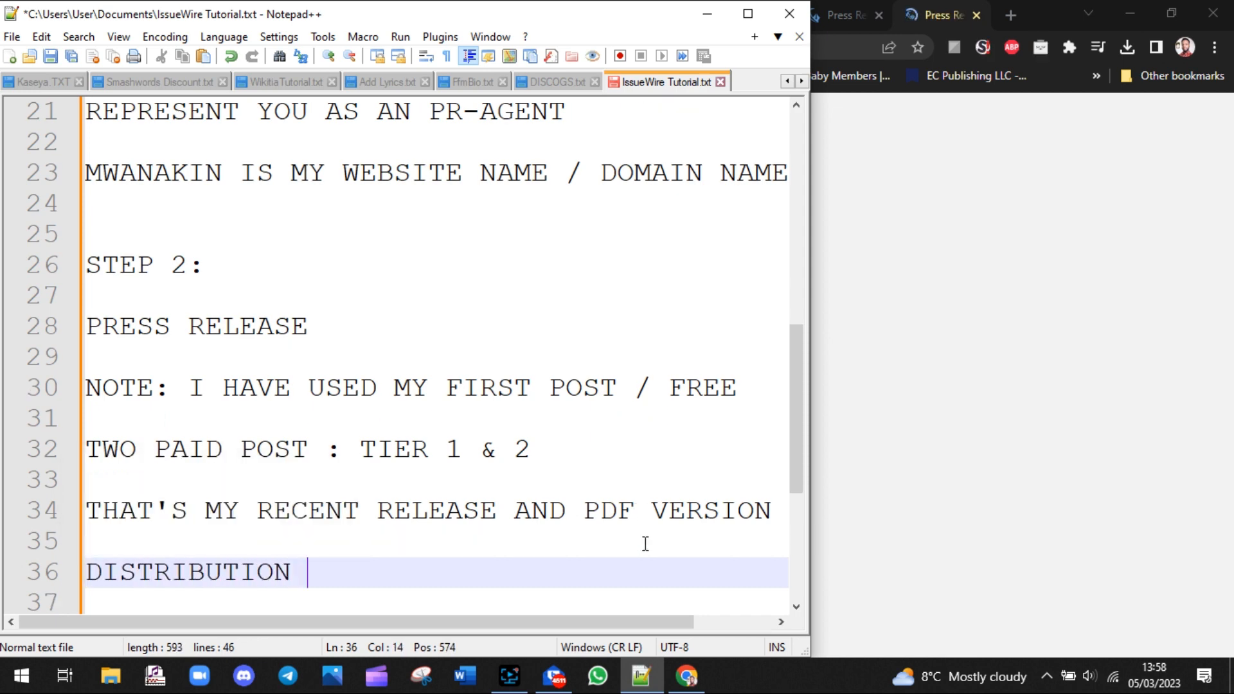
type("SITES")
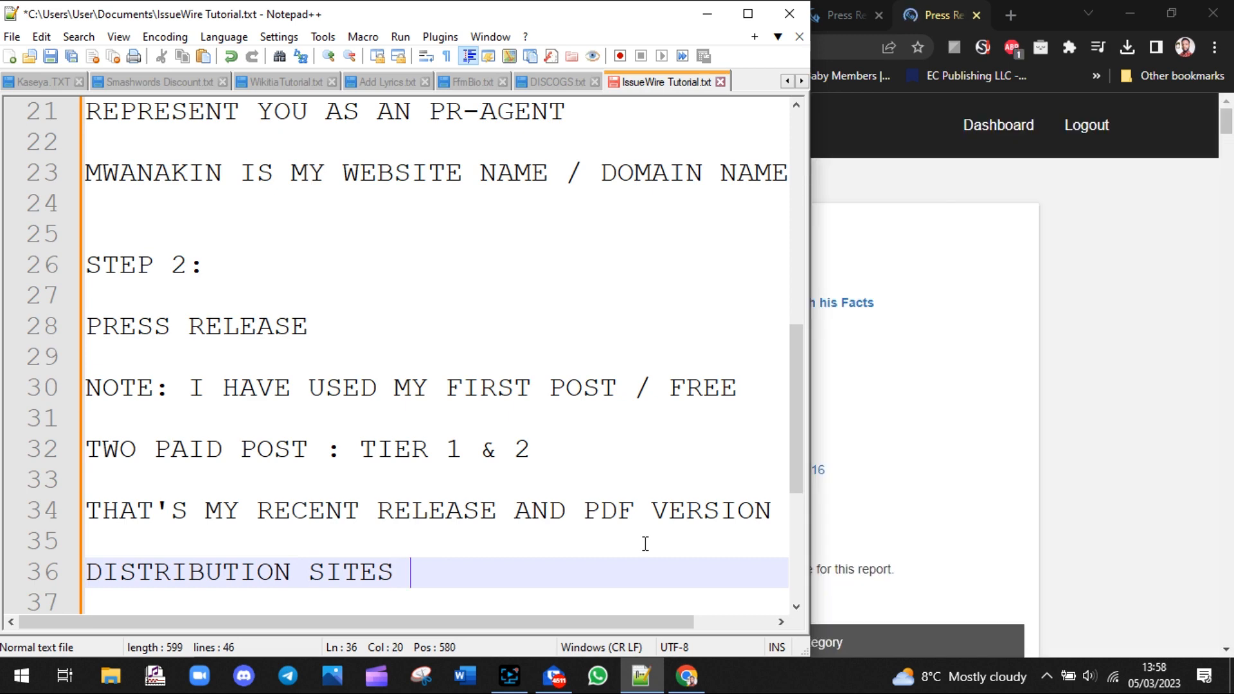
Check the NBC, CBS and FOX outlets in Chrome's distribution report and complete the Notepad++ line as "DISTRIBUTION SITES FOR TIER 2".
left_click(1154, 328)
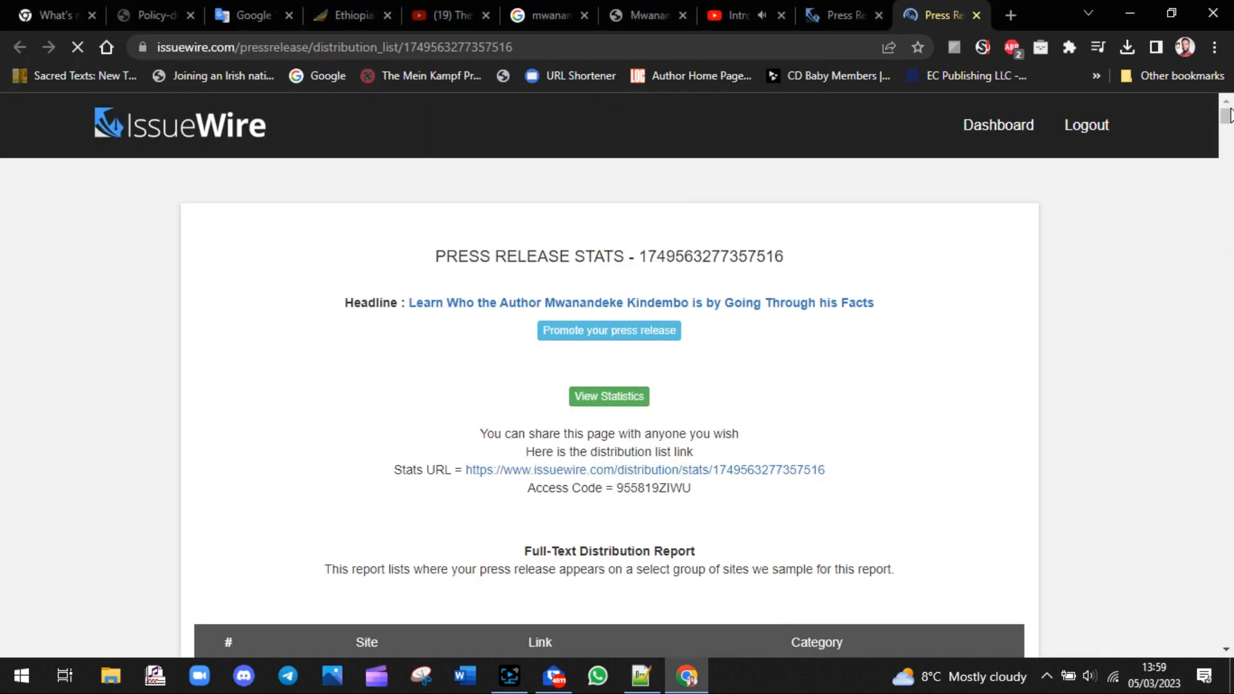
left_click(1061, 360)
scroll(1062, 363, "down", 6)
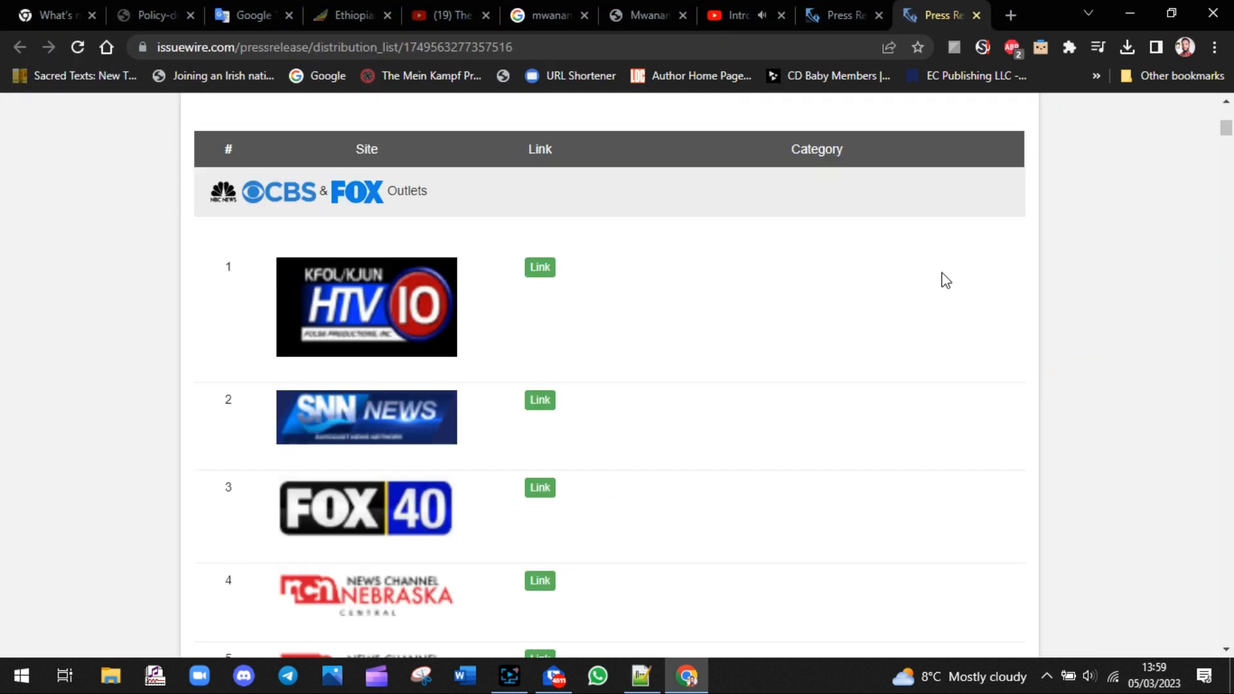
left_click_drag(441, 193, 206, 196)
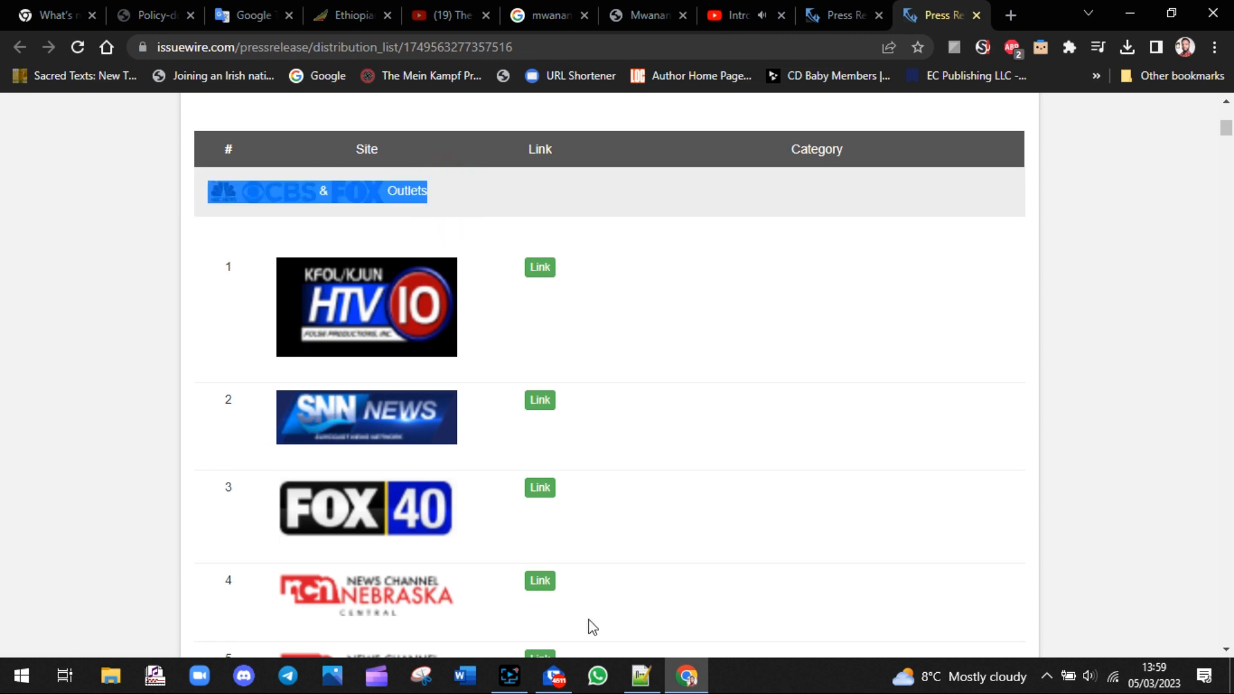
left_click(644, 677)
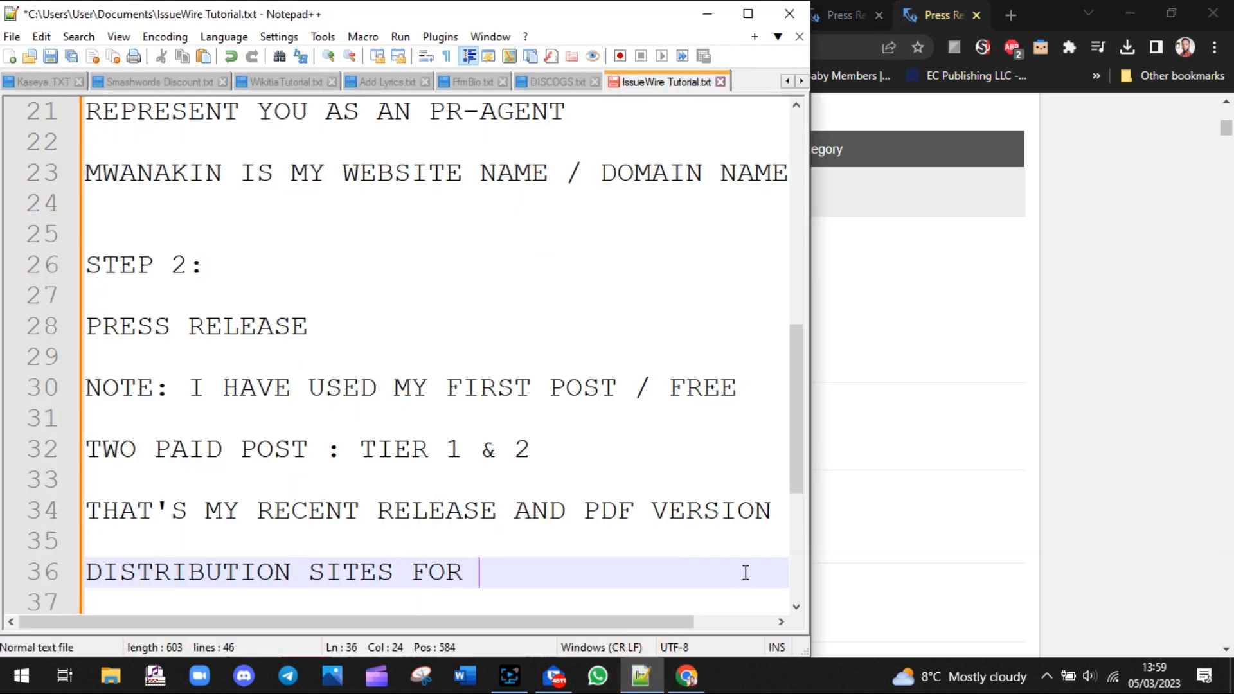
type("TIER 2")
Return to Chrome, examine the network outlets and the shareable stats link details, and close the stats page.
left_click(1085, 474)
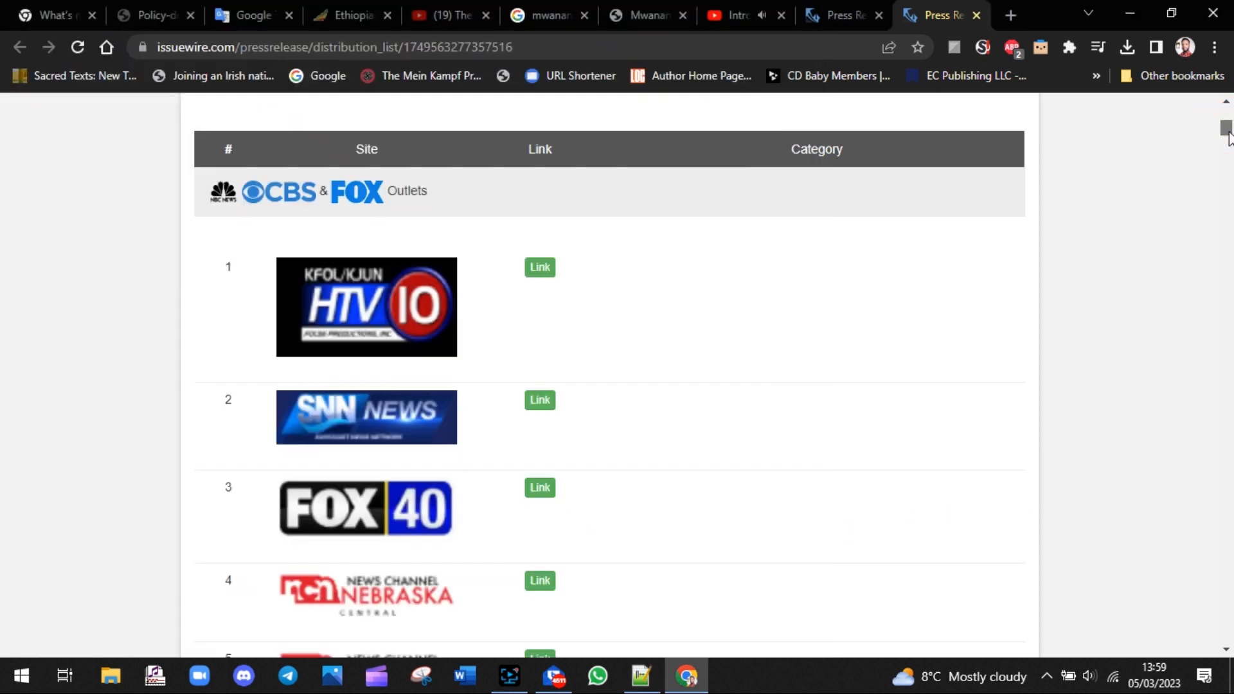
left_click_drag(439, 197, 212, 193)
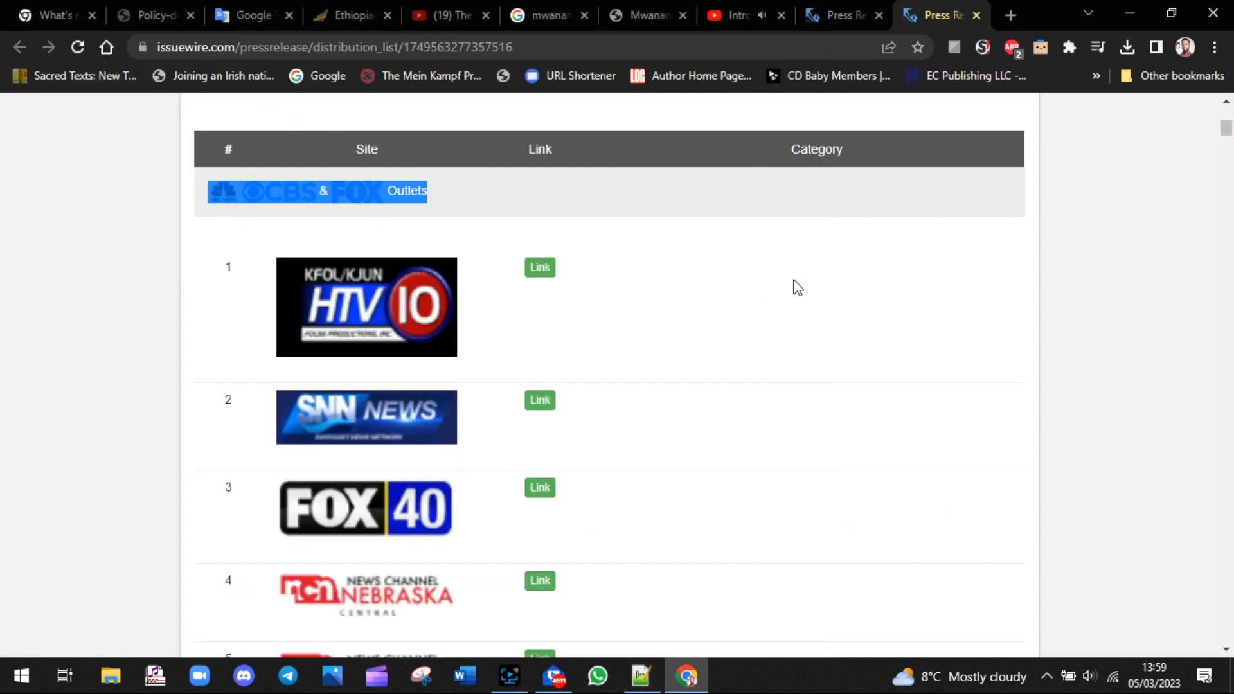
left_click(870, 248)
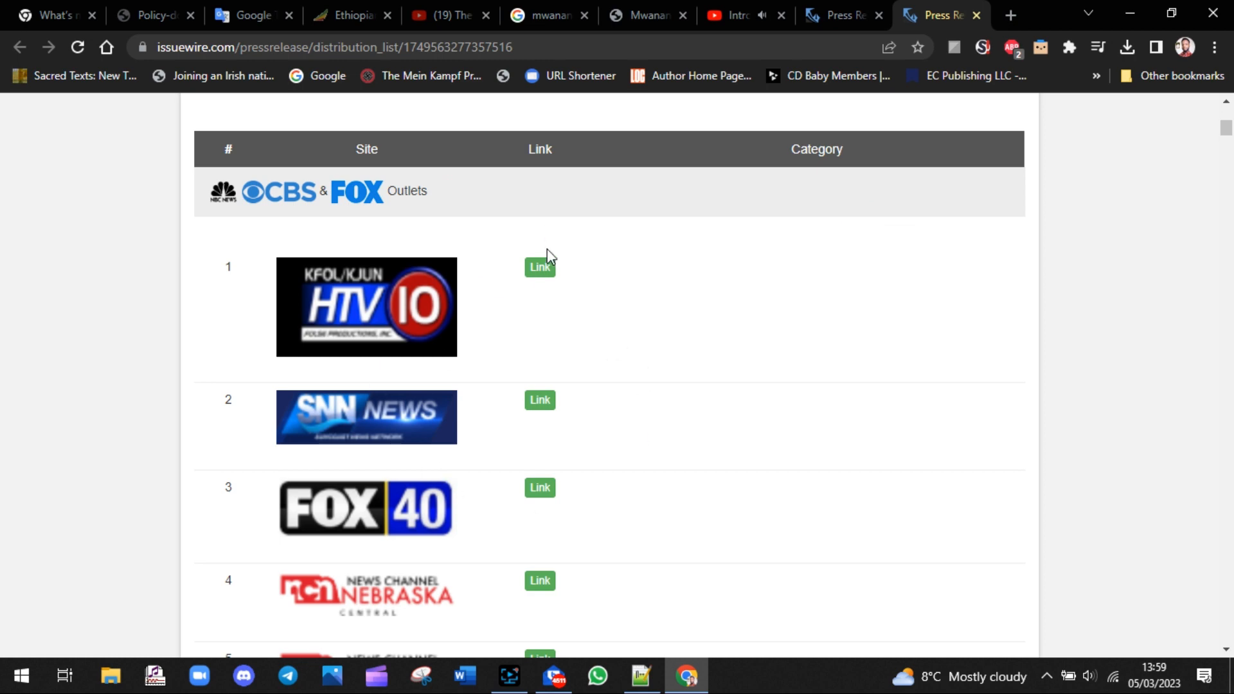
mouse_move(1229, 129)
left_mouse_down()
mouse_move(1229, 643)
mouse_move(1229, 115)
left_mouse_up()
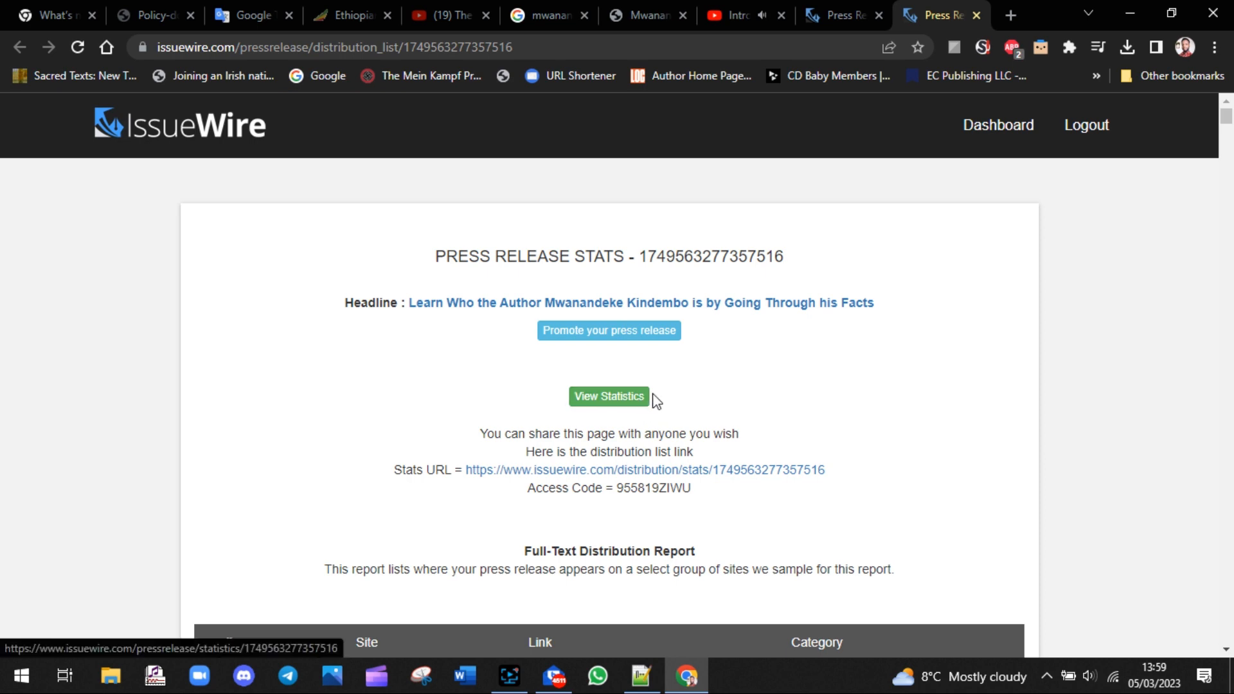
left_click_drag(698, 490, 462, 430)
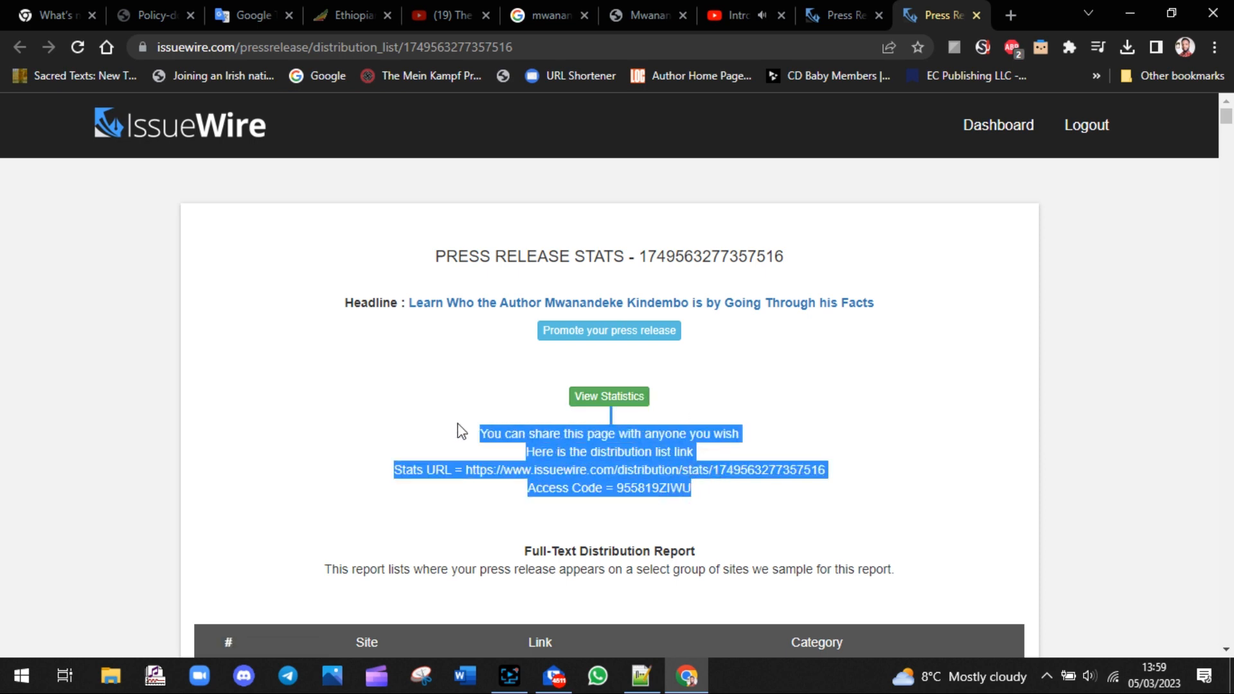
left_click(774, 343)
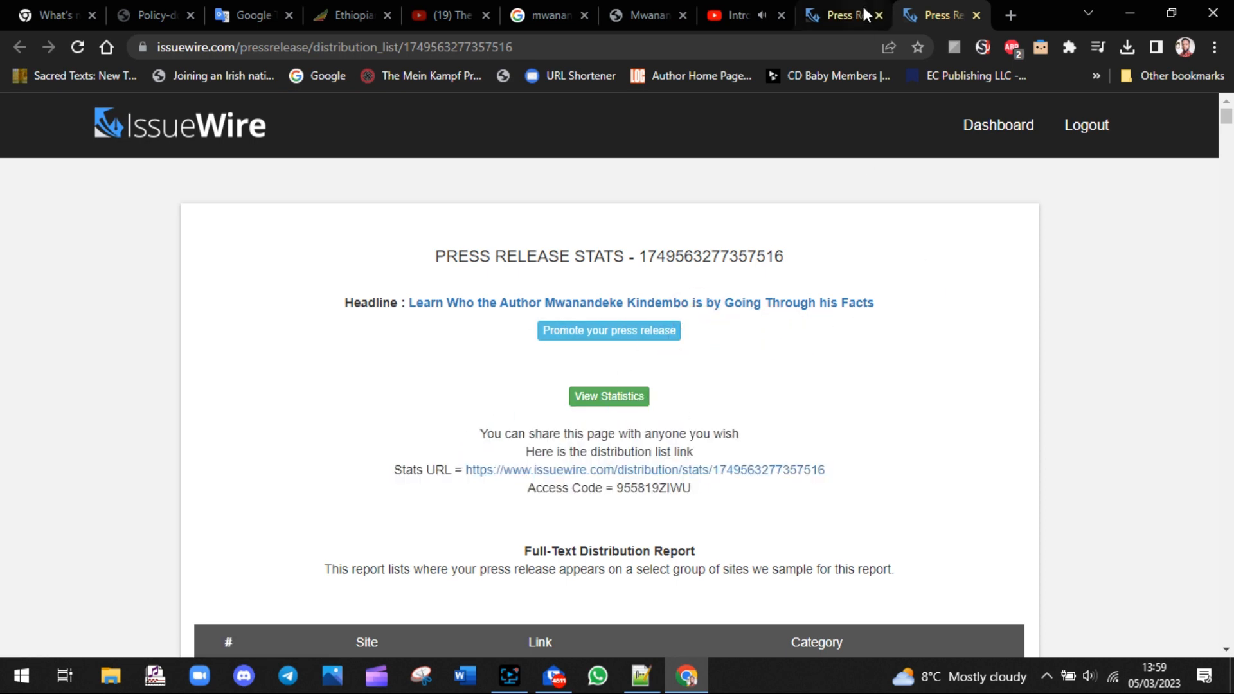
left_click(977, 15)
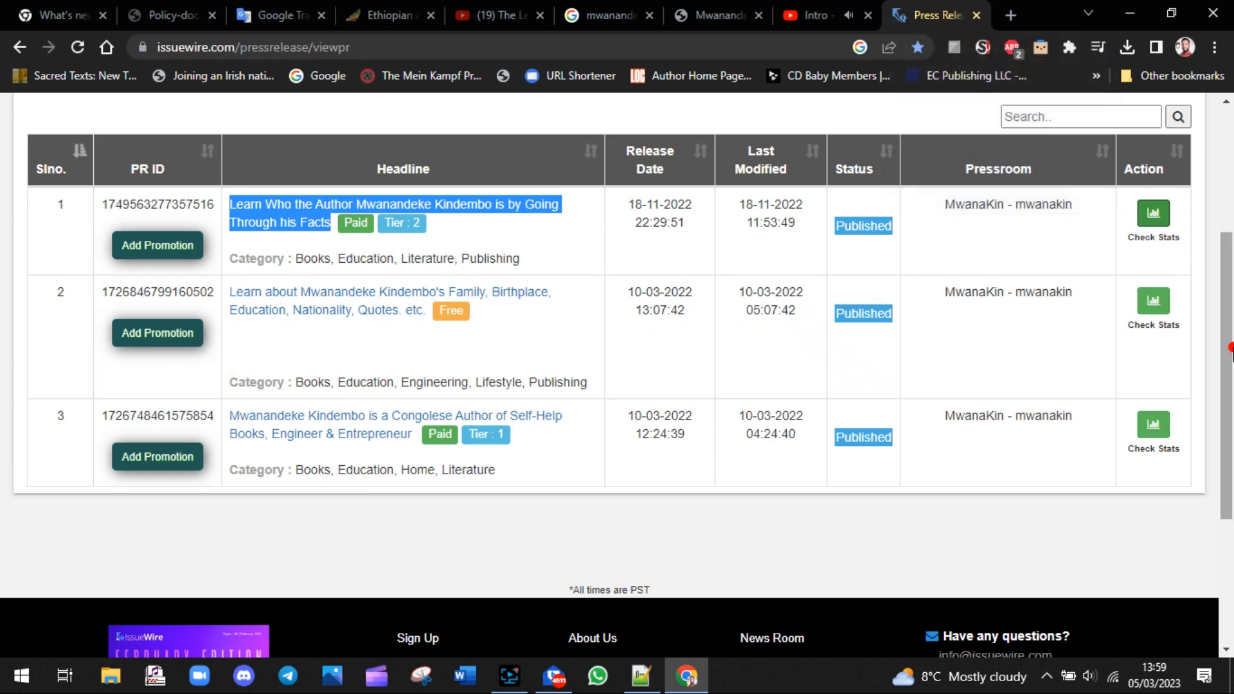
left_click_drag(1233, 348, 1232, 177)
Switch to Notepad++ and add the line "BACK TO PRESS RELEASE (PR)" after two blank lines, followed by two line breaks.
left_click(643, 677)
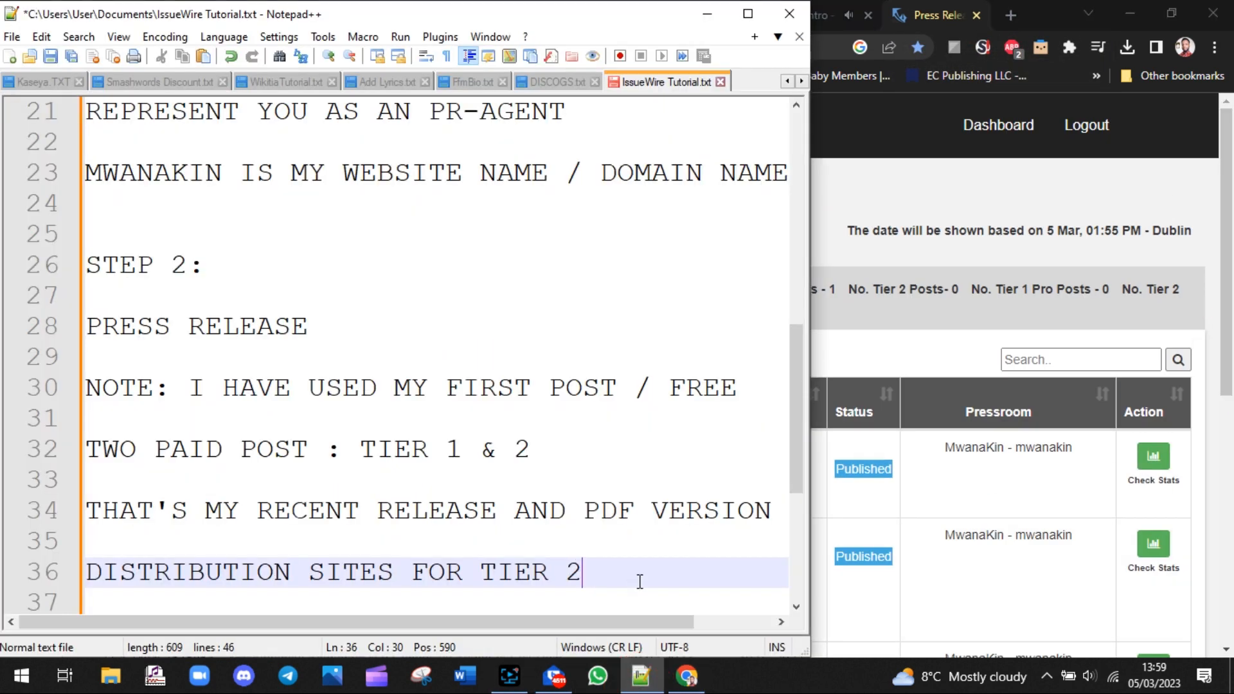
key("Return")
key("Return")
key("Return")
type("BACK TO")
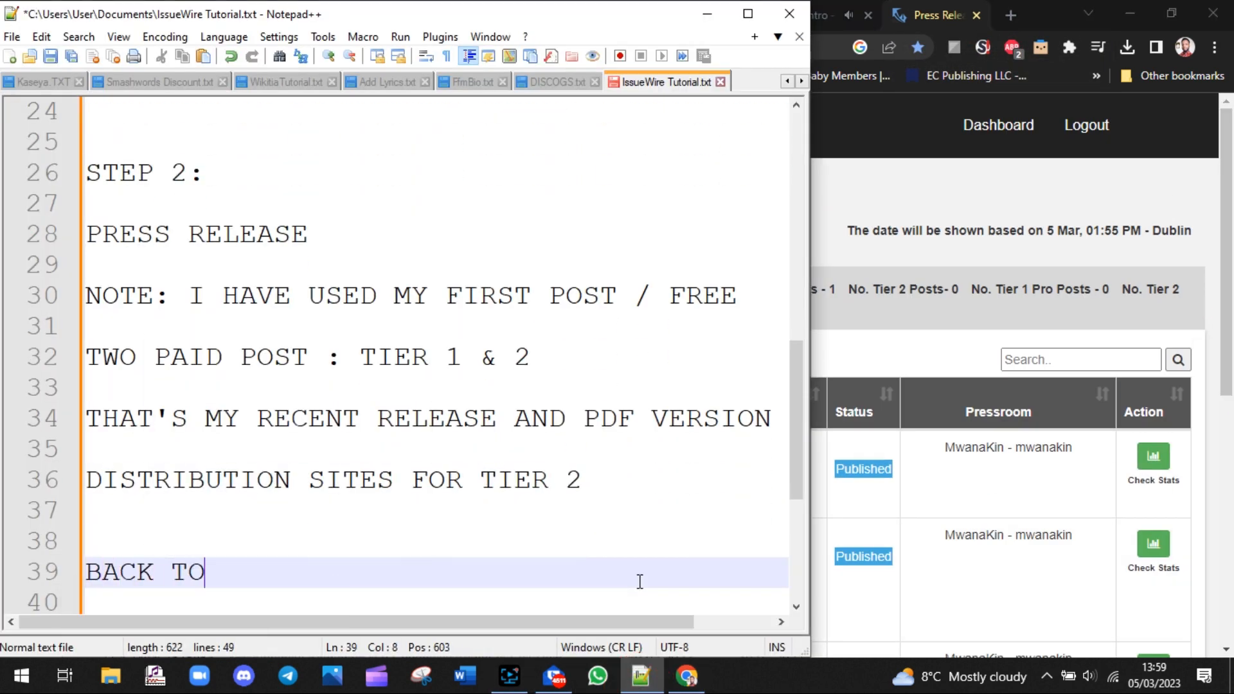
type(" PRESS RELEAS")
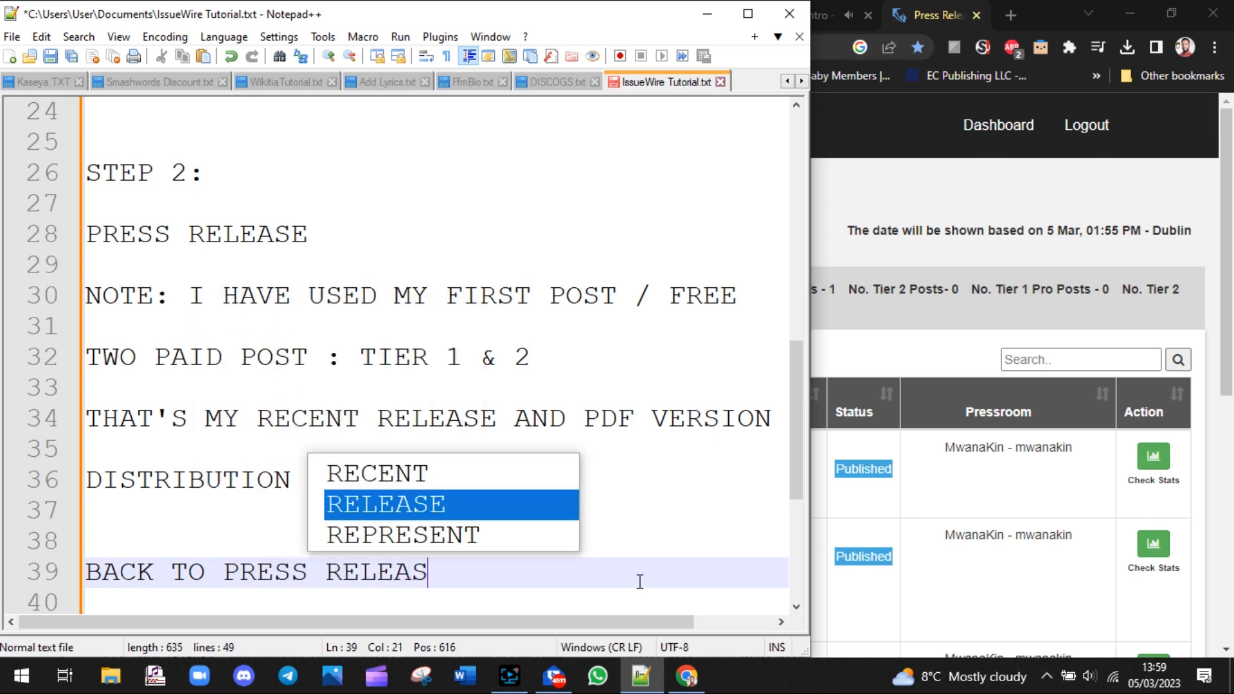
type("E (PR")
key("BackSpace")
type("P")
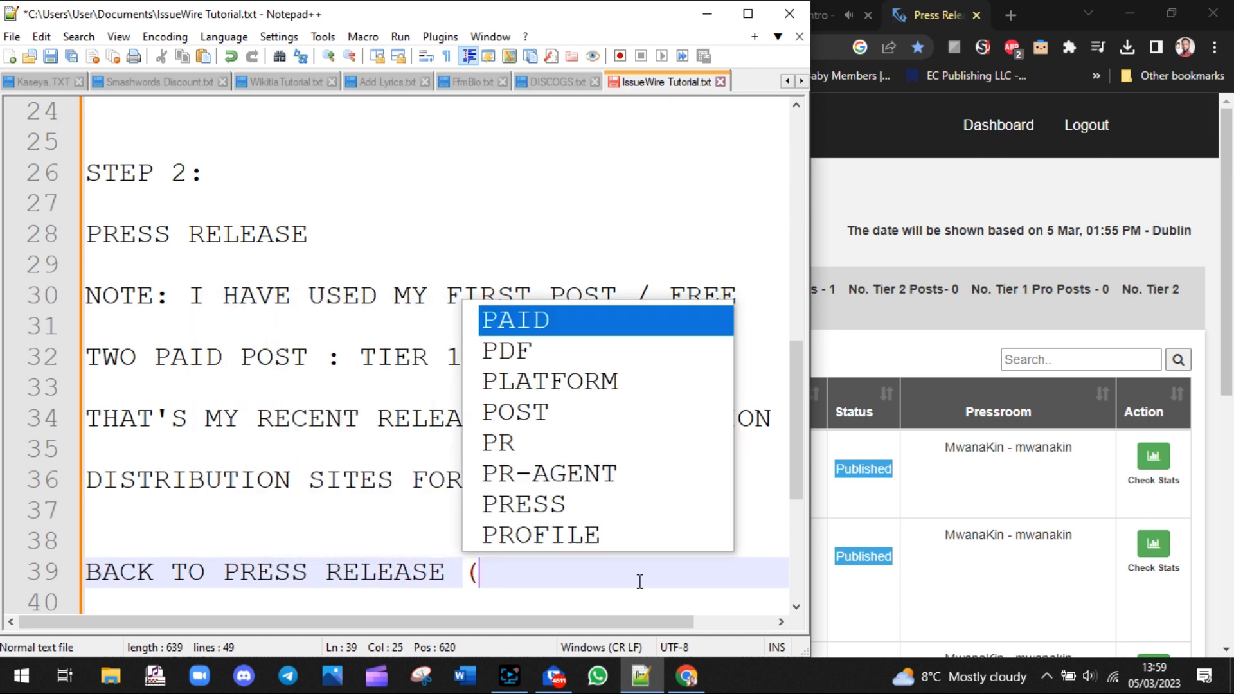
type("R)")
key("Return")
key("Return")
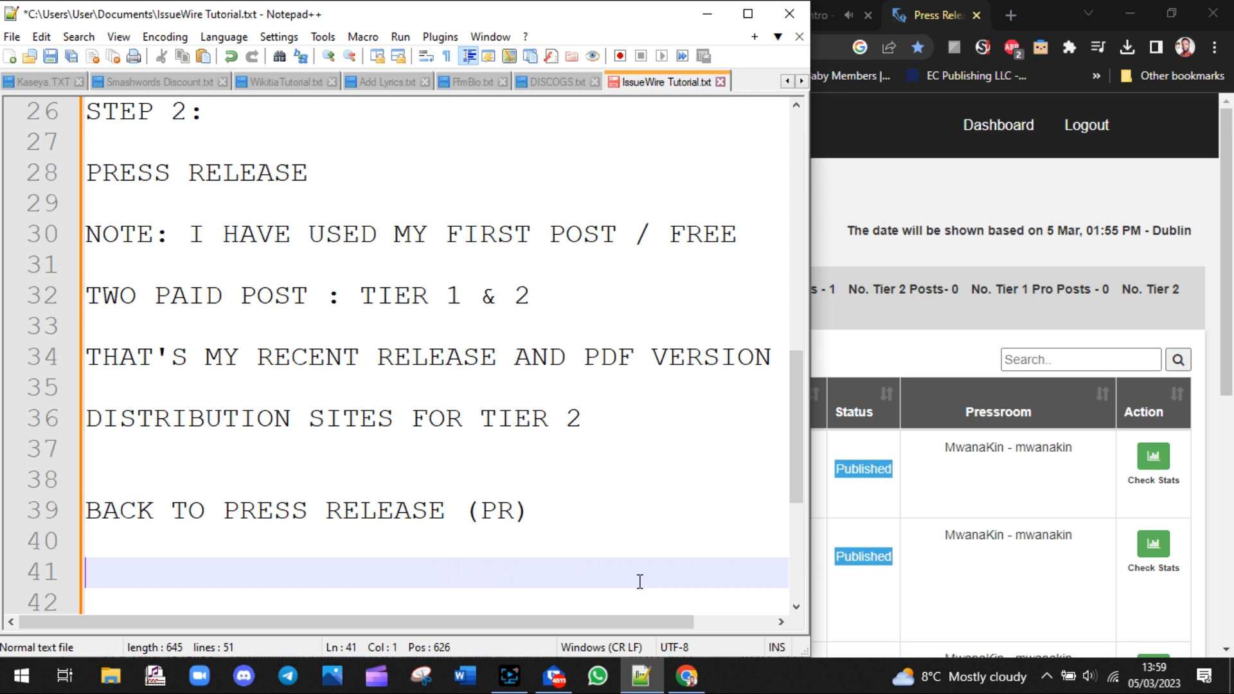
Return to Chrome, reopen the Press Release section from the IssueWire dashboard and start adding a new press release.
left_click(1064, 268)
left_click(989, 129)
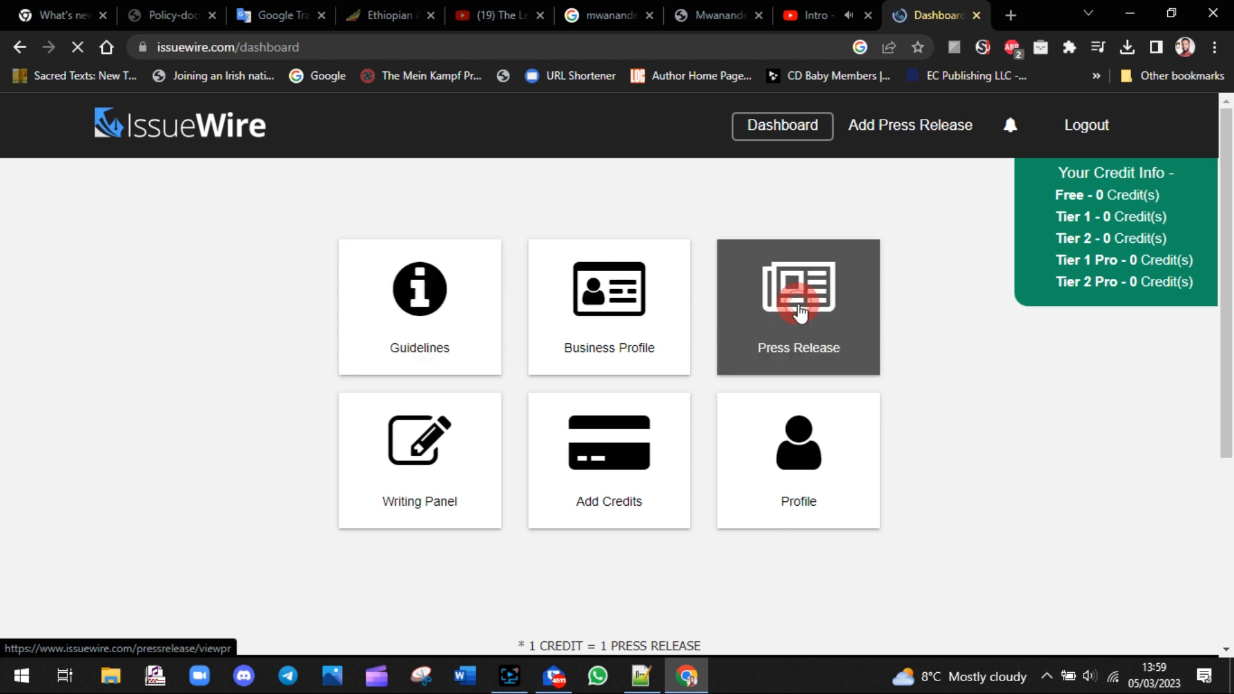
left_click(799, 313)
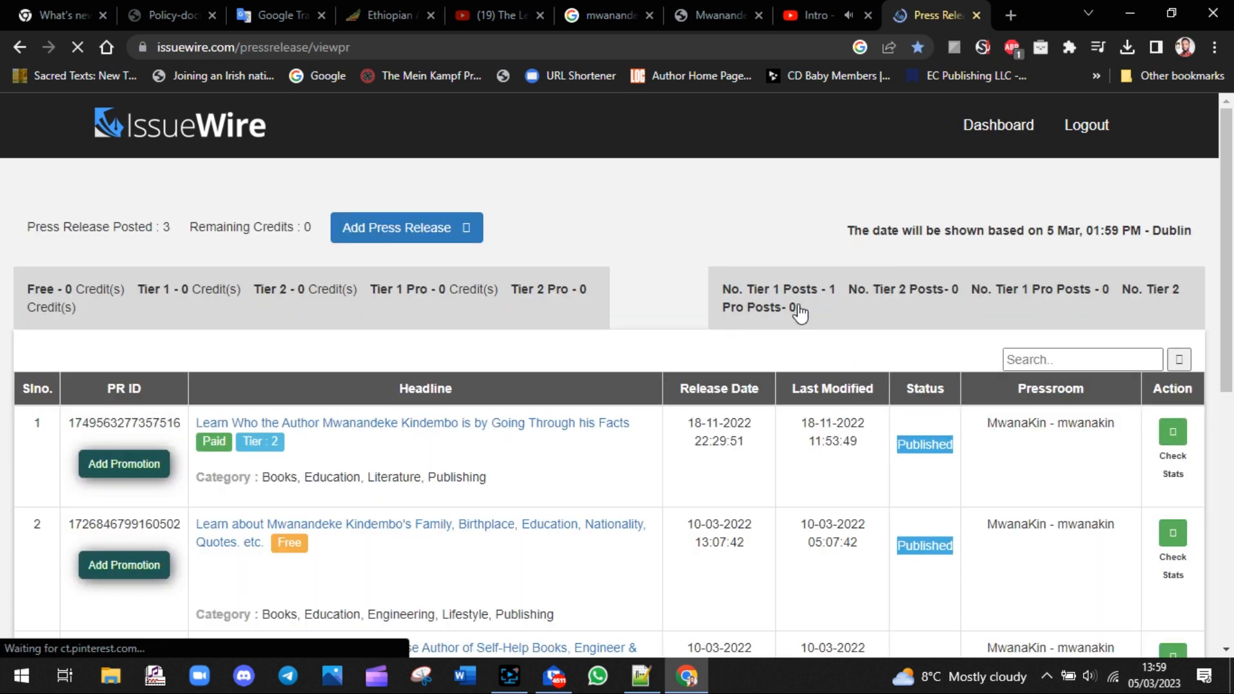
left_click(416, 228)
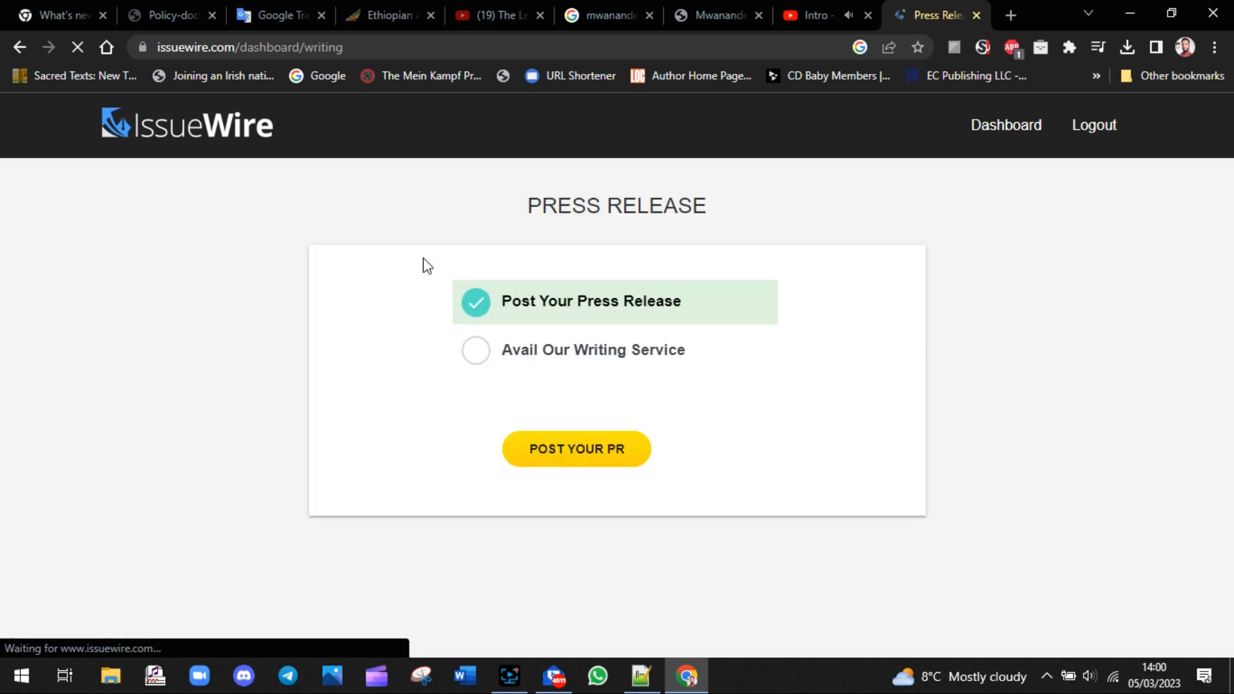
Choose Avail Our Writing Service for the press release and view its order form.
left_click(471, 351)
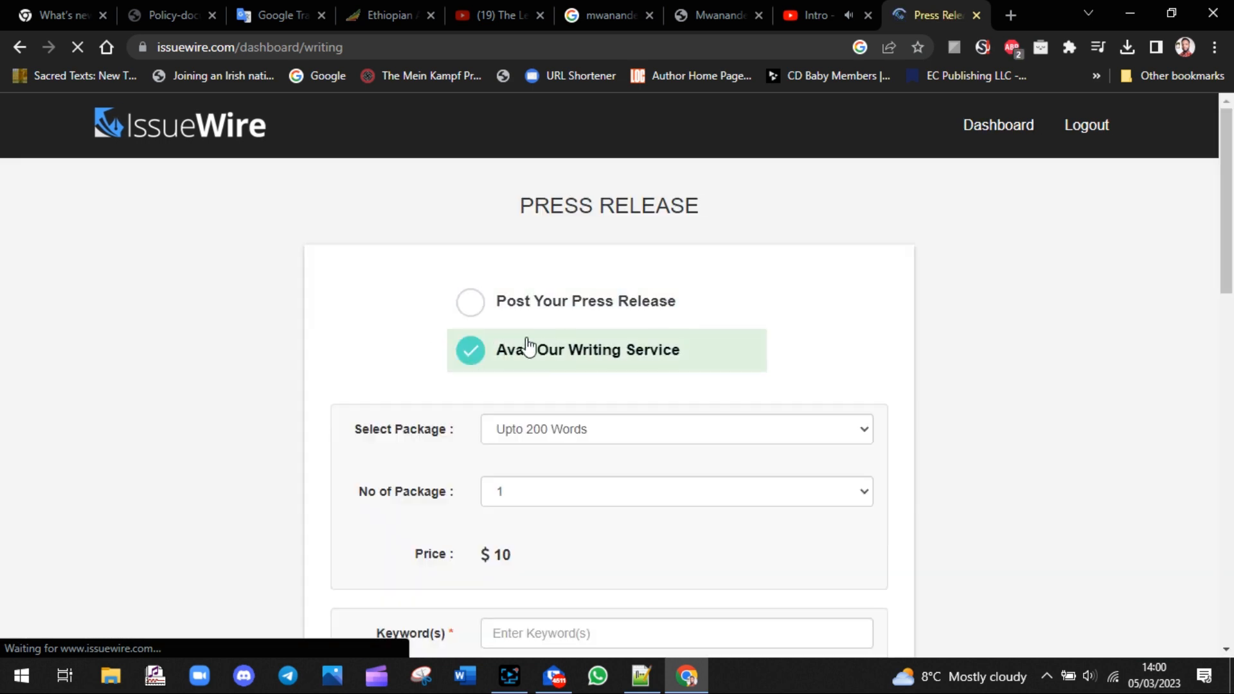
left_click_drag(1226, 239, 1232, 266)
Switch to Notepad++ and add the line "YOUR CHOICE HERE - SELF PUBLISHED OR" under the BACK TO PRESS RELEASE (PR) heading.
left_click(660, 676)
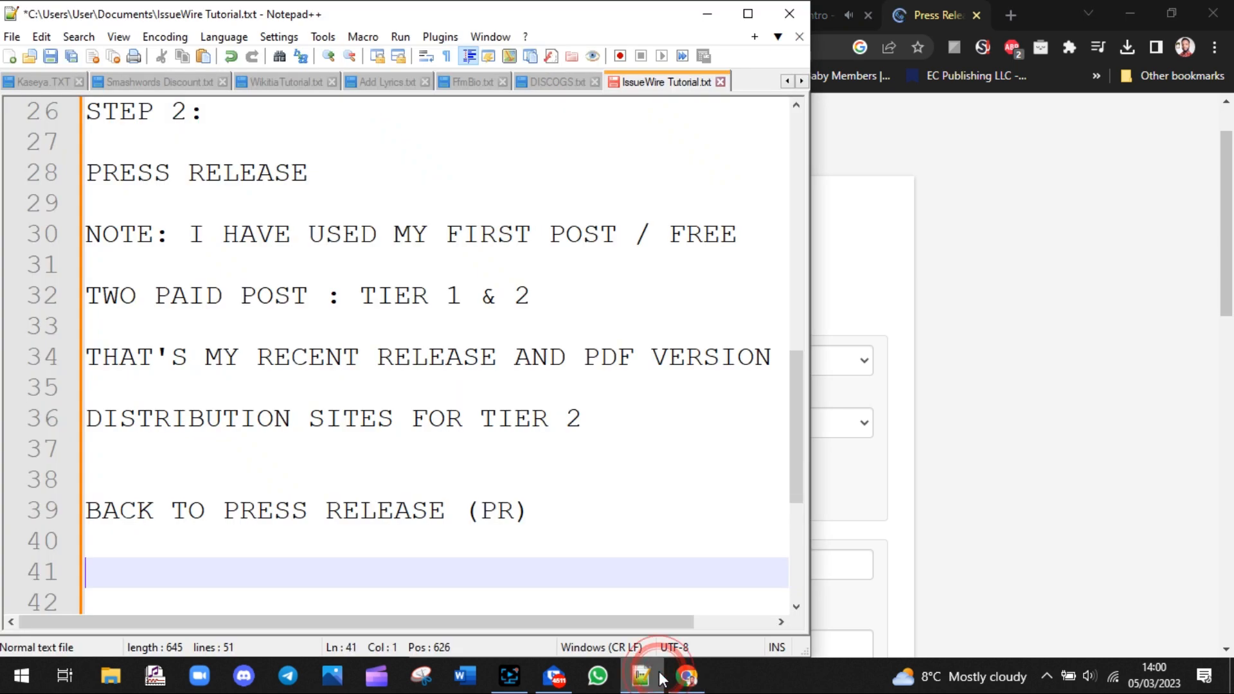
type("YOUR ")
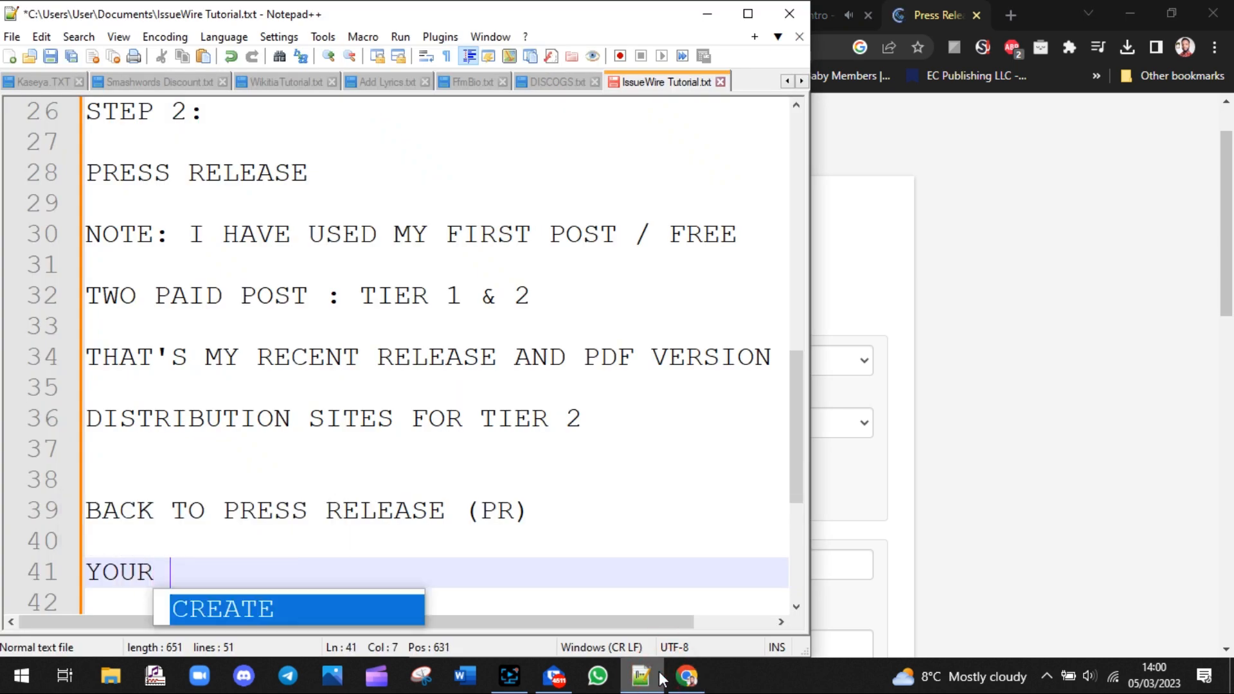
type("CHOICE HERE ")
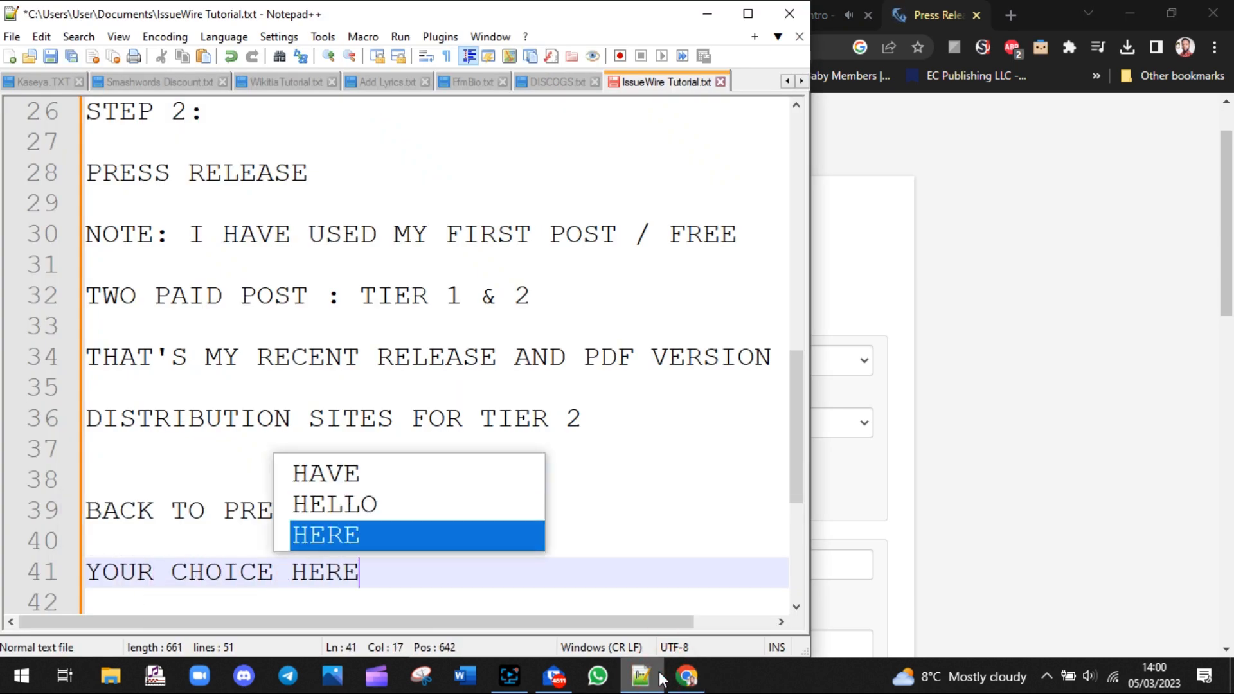
type("- SELF P")
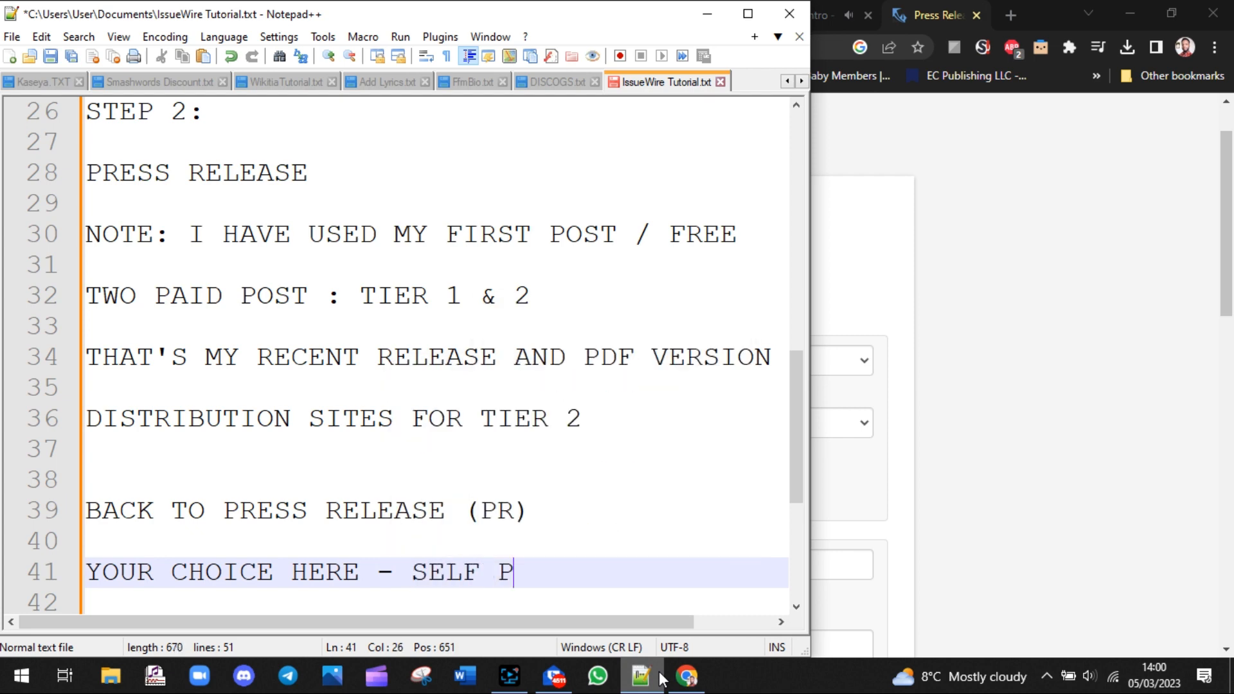
type("UBLISHED OR")
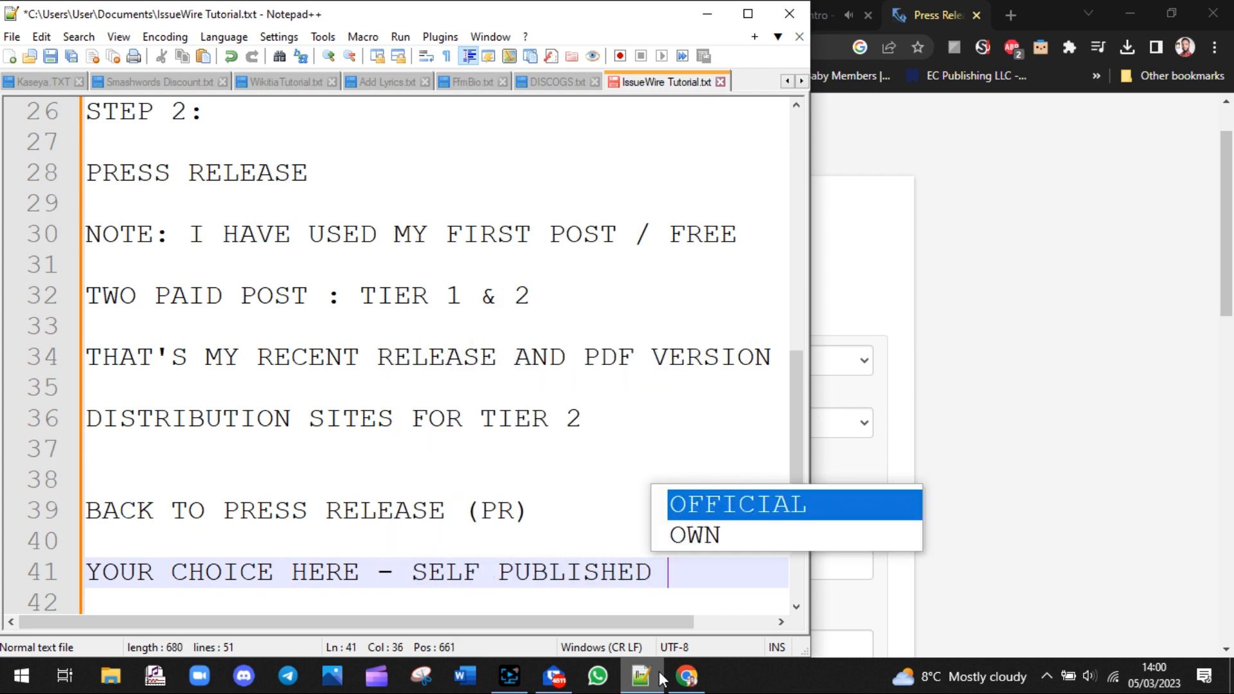
key("Return")
Continue the note with the lines "YOU NEED THEM TO DO IT FOR YOU" and "AFTER PROVIDING MORE INFO ON WHAT YOU".
type("YOU NEE")
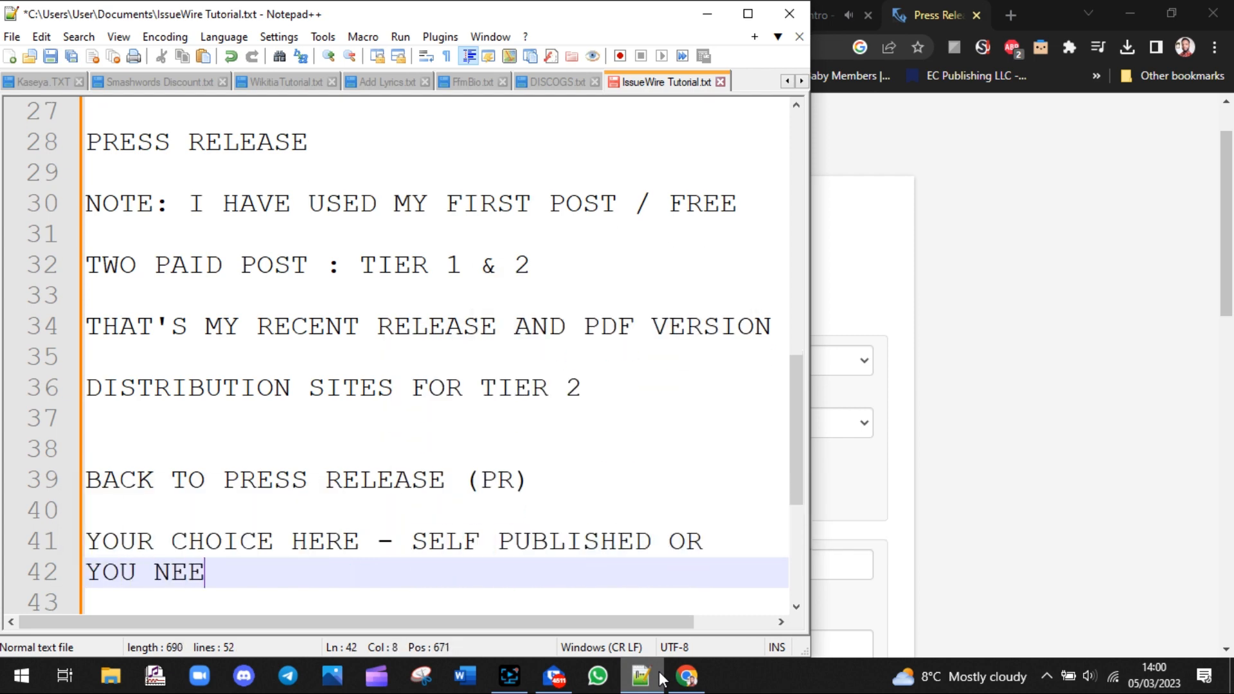
type("D THEM TO DO IT FOR YOU")
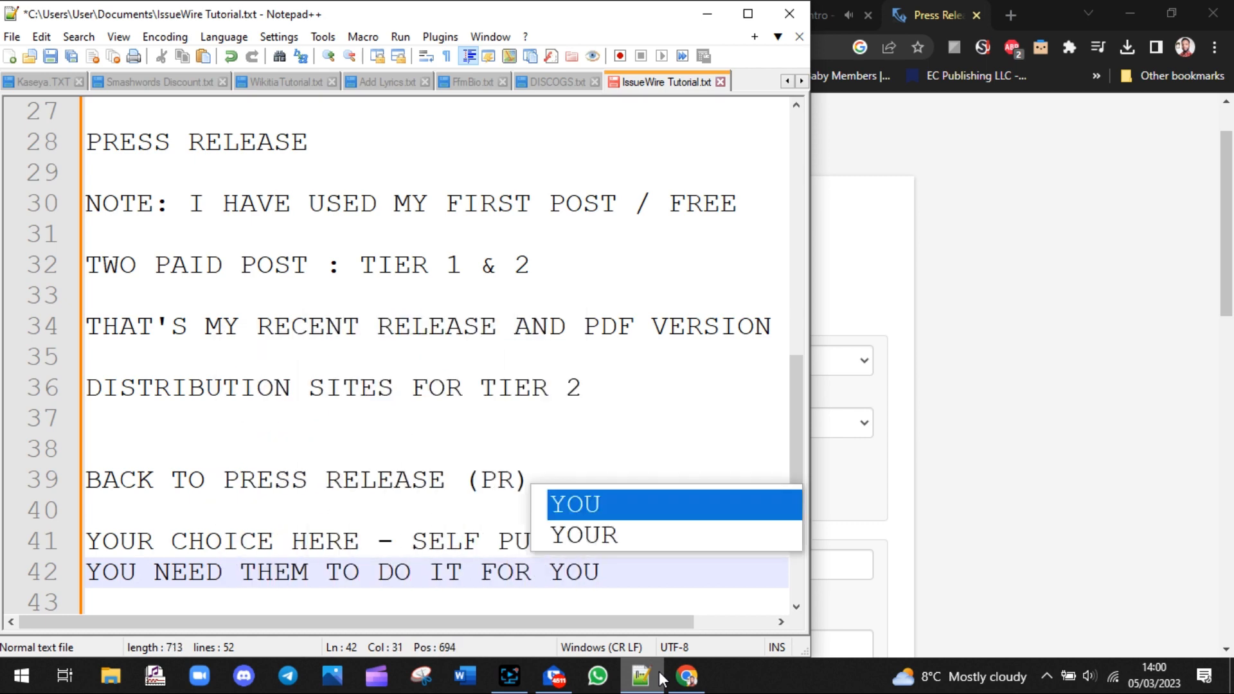
key("Return")
type("AF")
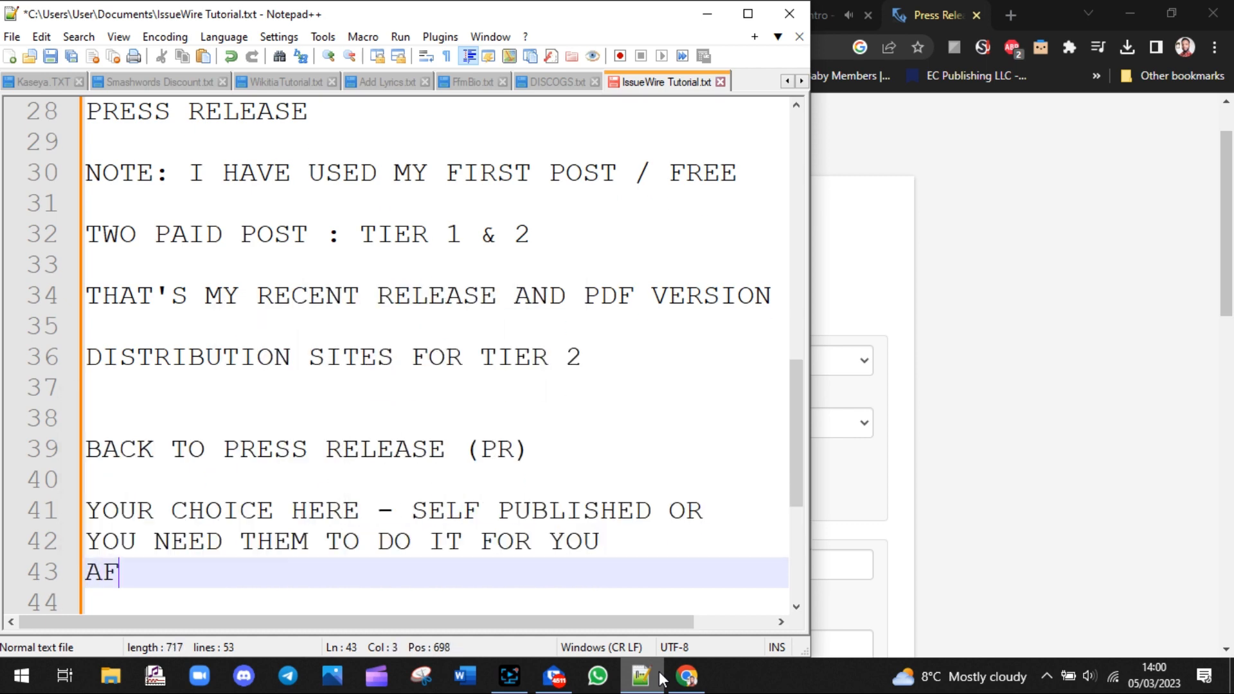
type("TER PROVID")
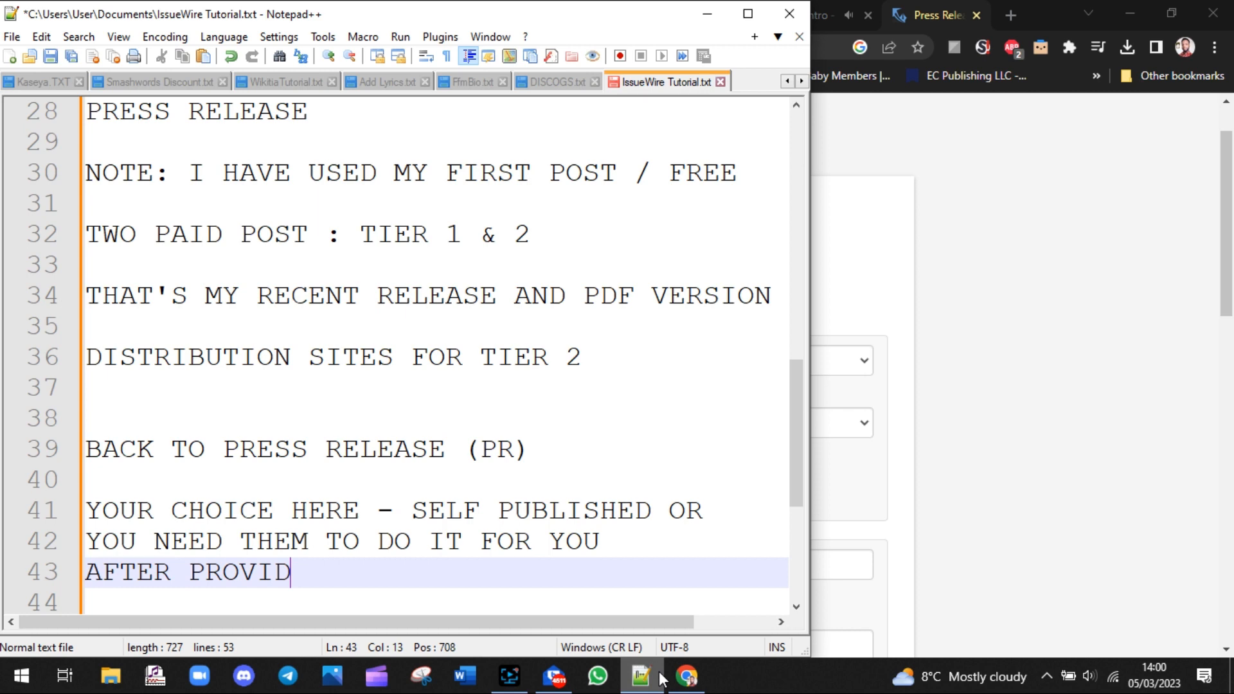
type("ING MORE INFO ")
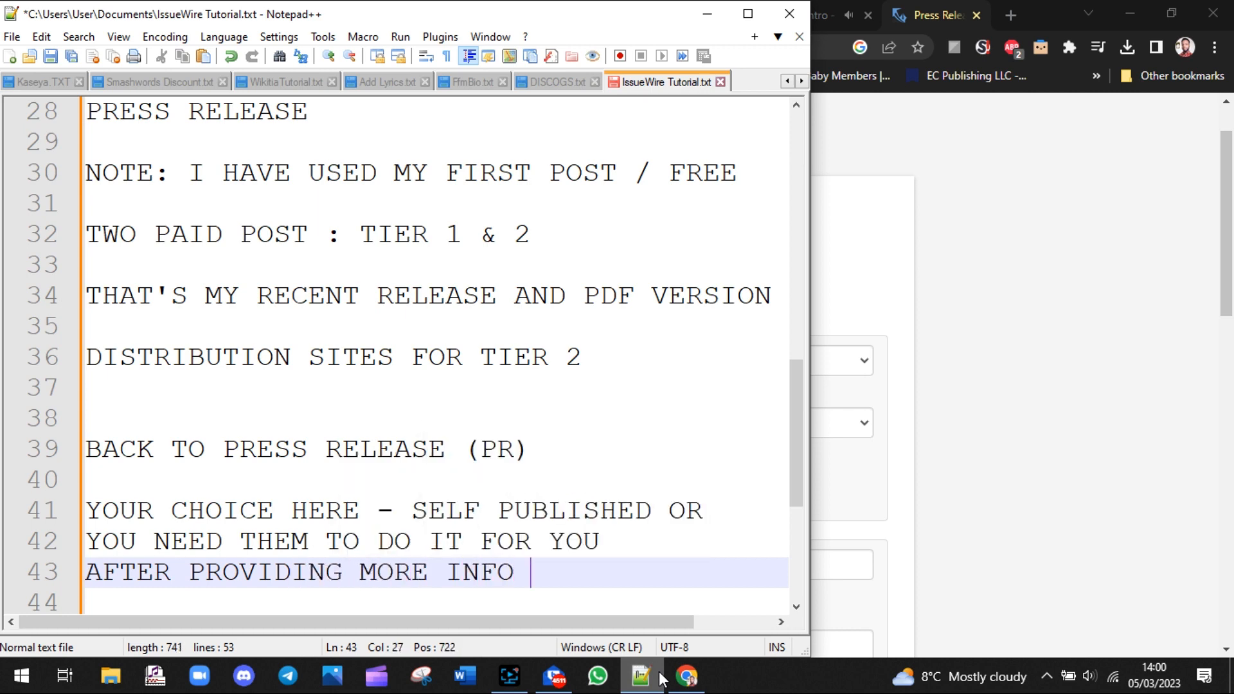
type("ON WHAT YOU")
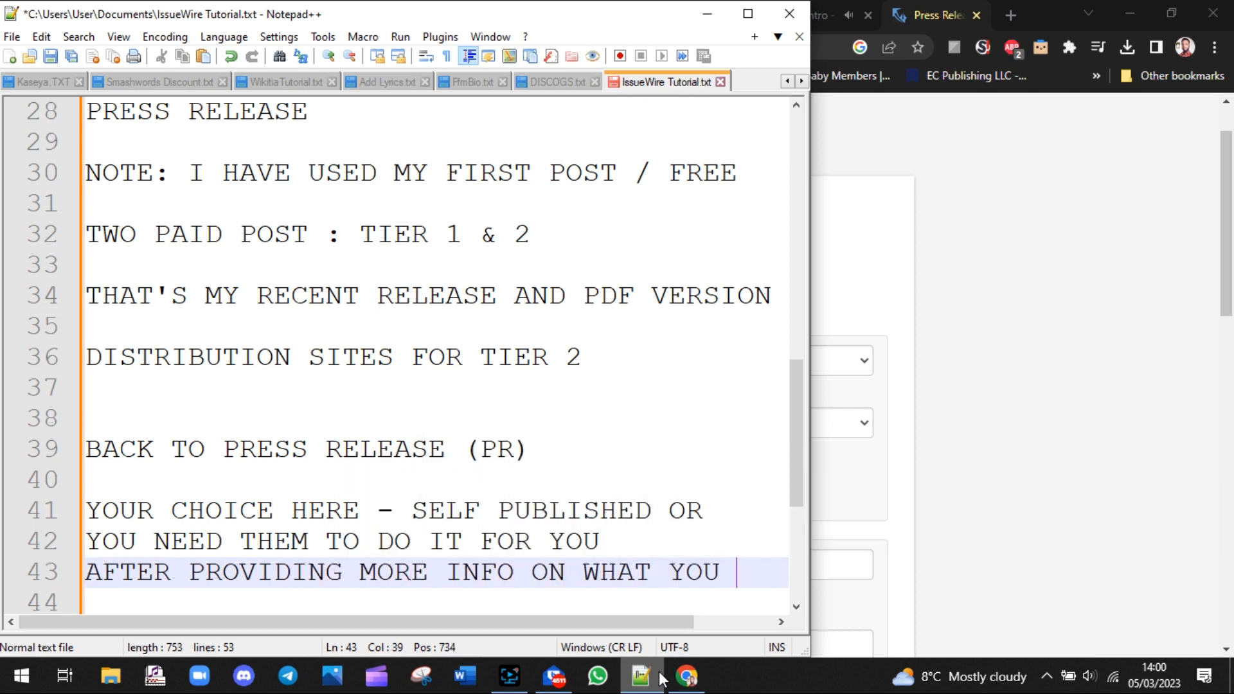
key("Return")
Finish the note with the line "WISH TO BE PUBLISHED" and start a new line after one blank line.
type("WISH TO BE")
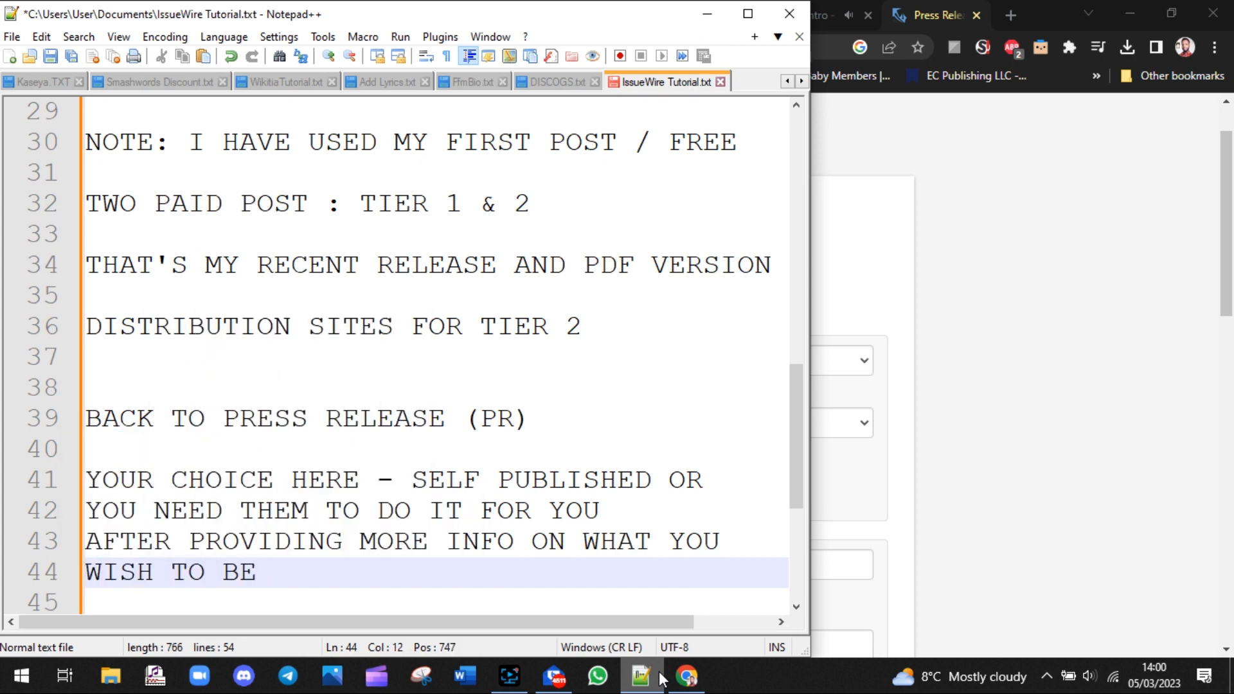
type(" PUBLISHED")
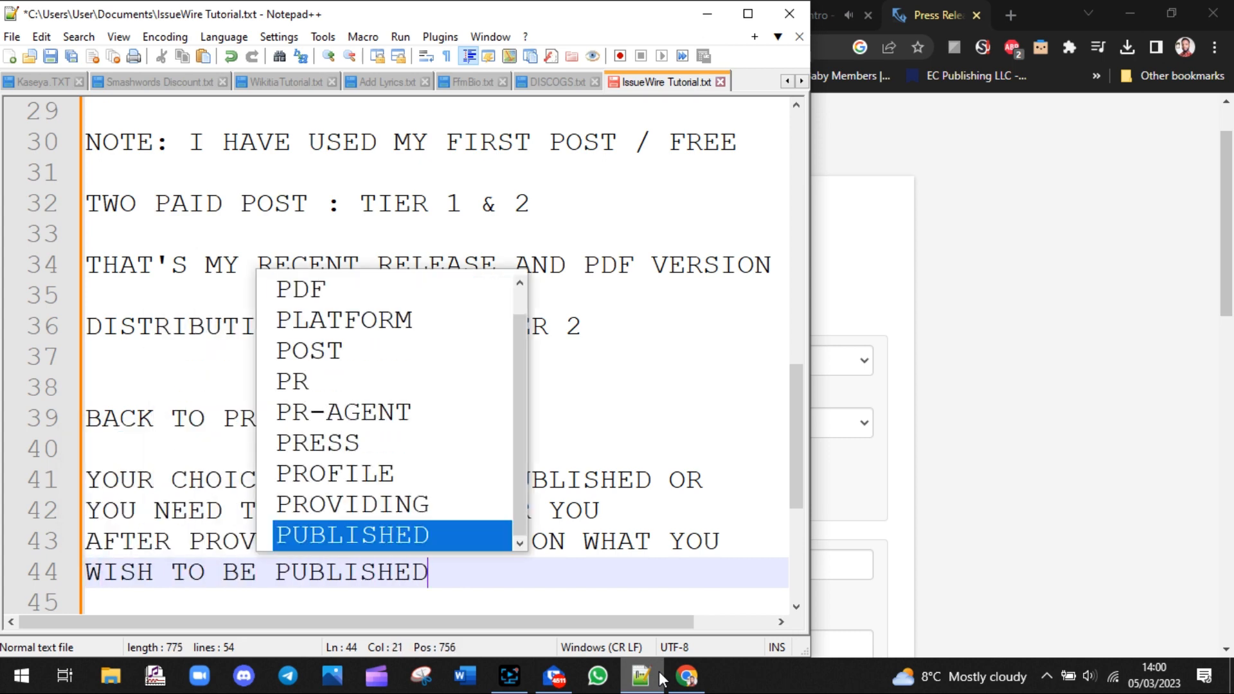
key("Return")
key("Return")
key("Return")
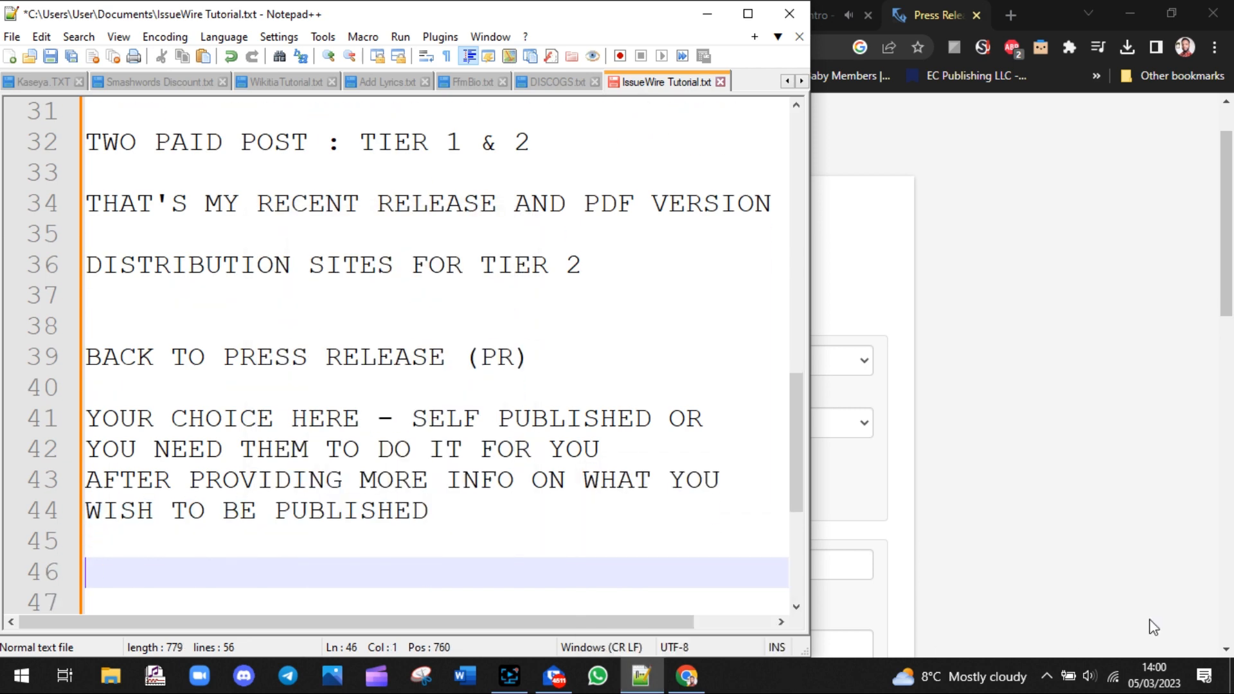
Return to Chrome and examine the writing service's package, number of packages and price.
left_click(1057, 554)
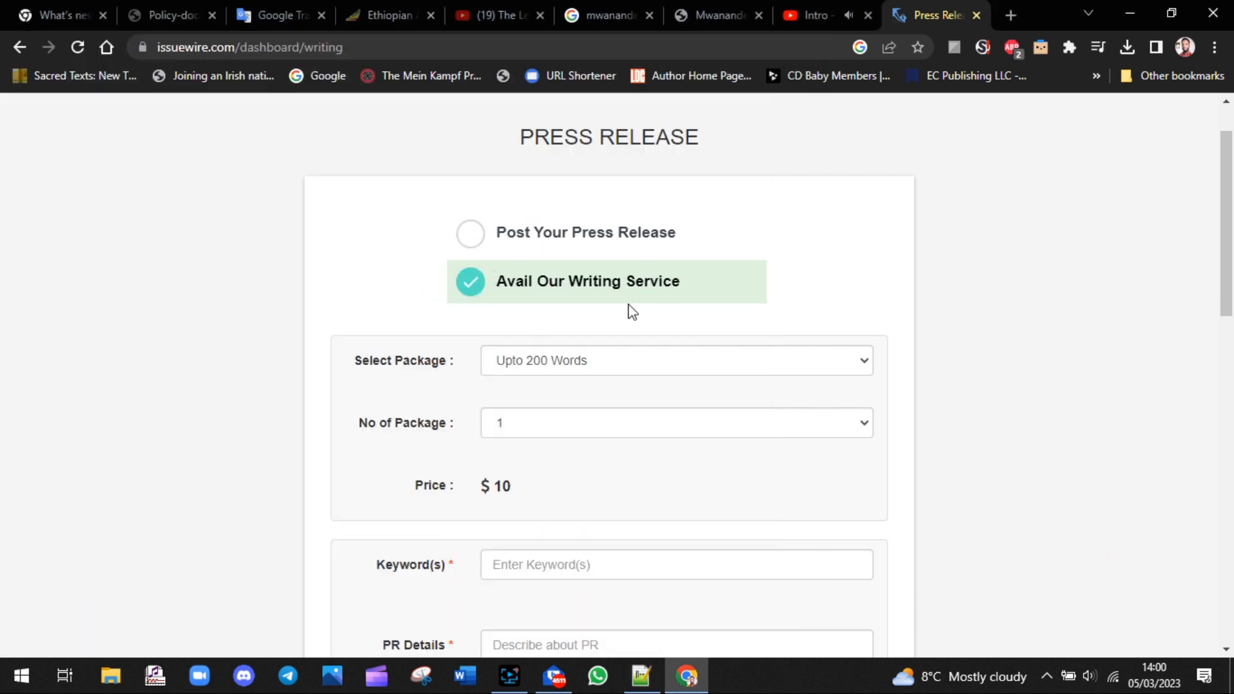
left_click_drag(1222, 273, 1221, 331)
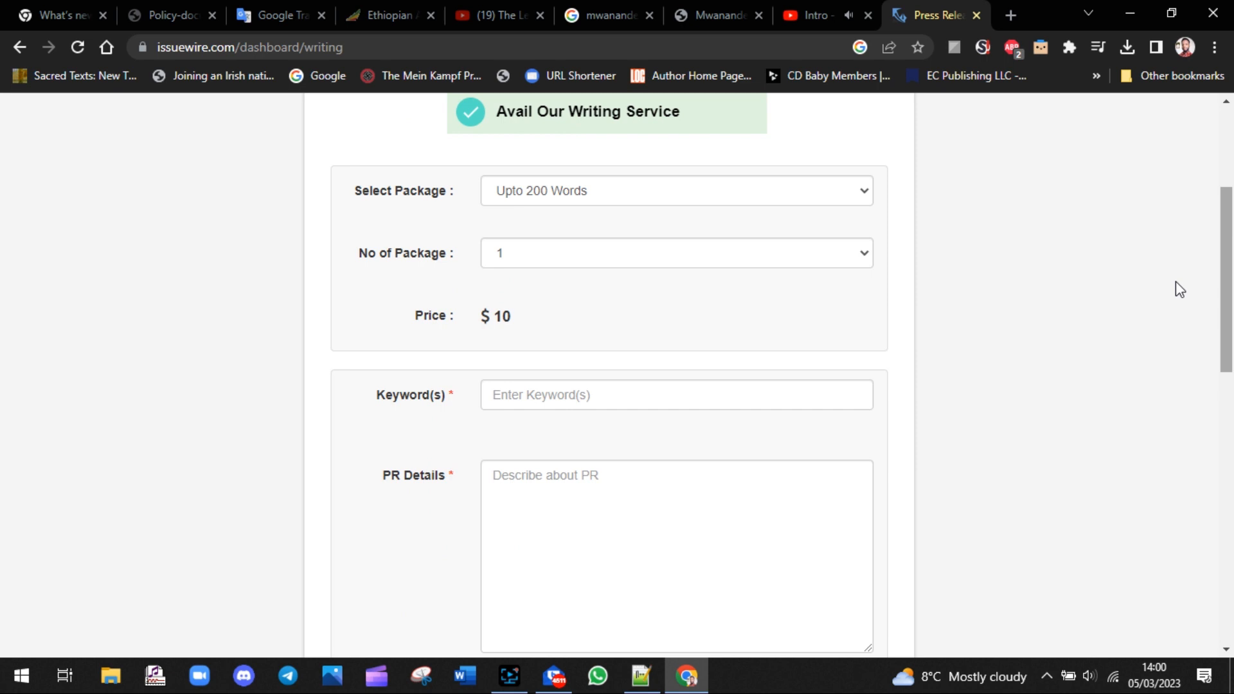
left_click(865, 360)
left_click(866, 189)
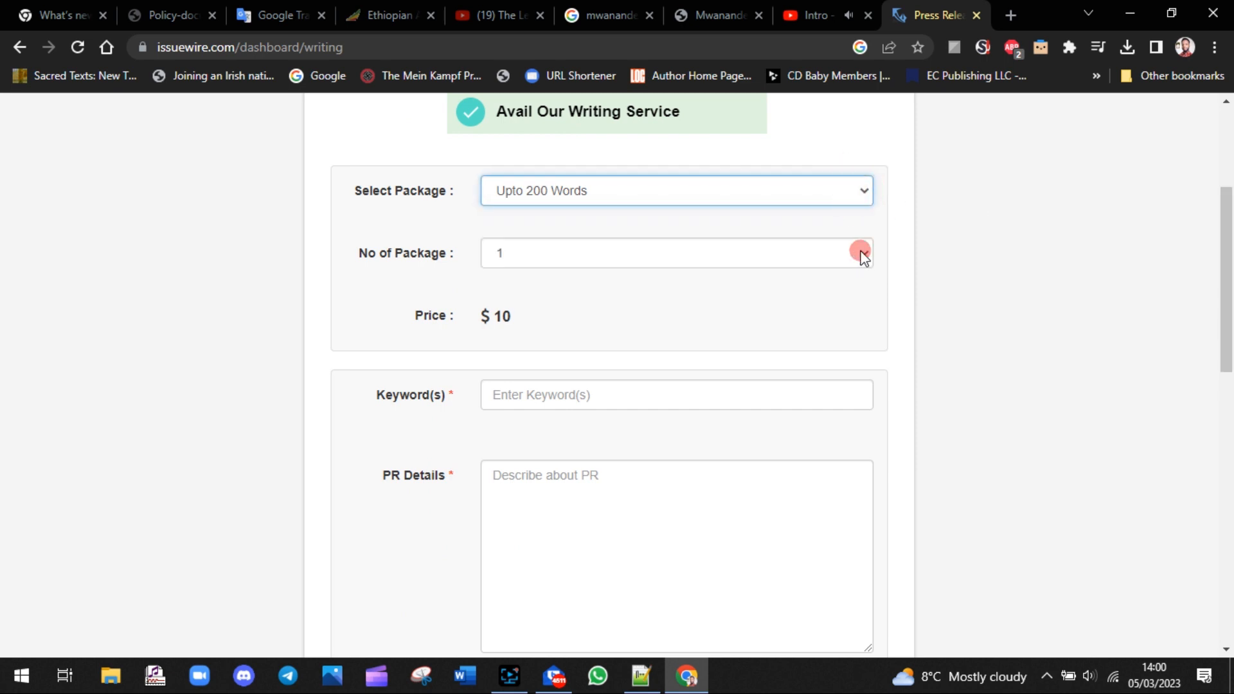
left_click(864, 253)
left_click(958, 234)
left_click_drag(533, 319, 395, 320)
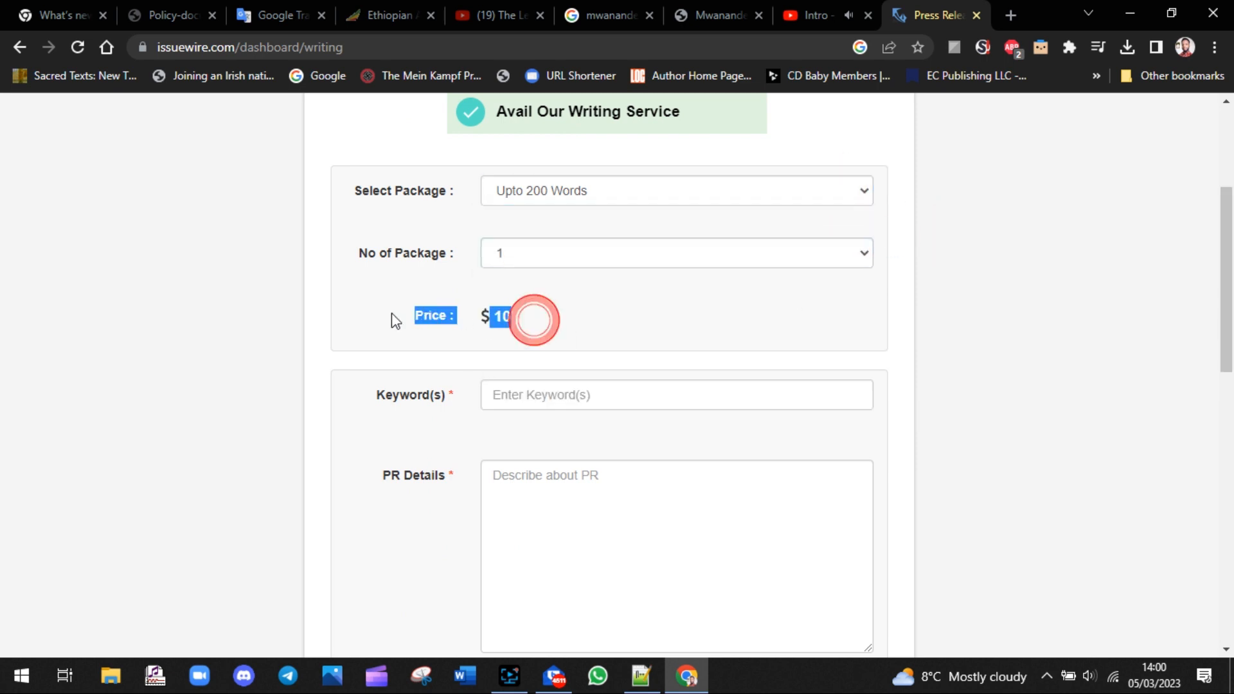
Examine the writing service form's keyword, PR details, file upload and pressroom fields.
left_click_drag(1228, 353, 1229, 413)
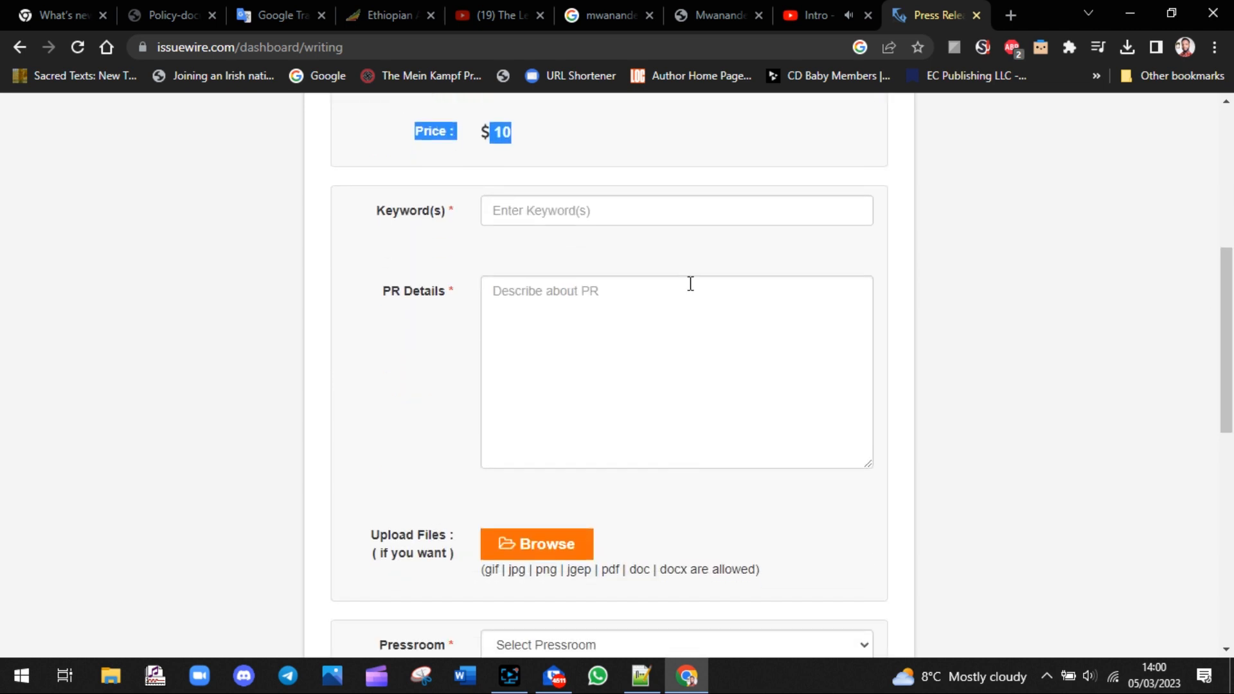
left_click(653, 210)
left_click(641, 361)
left_click_drag(1227, 347, 1227, 412)
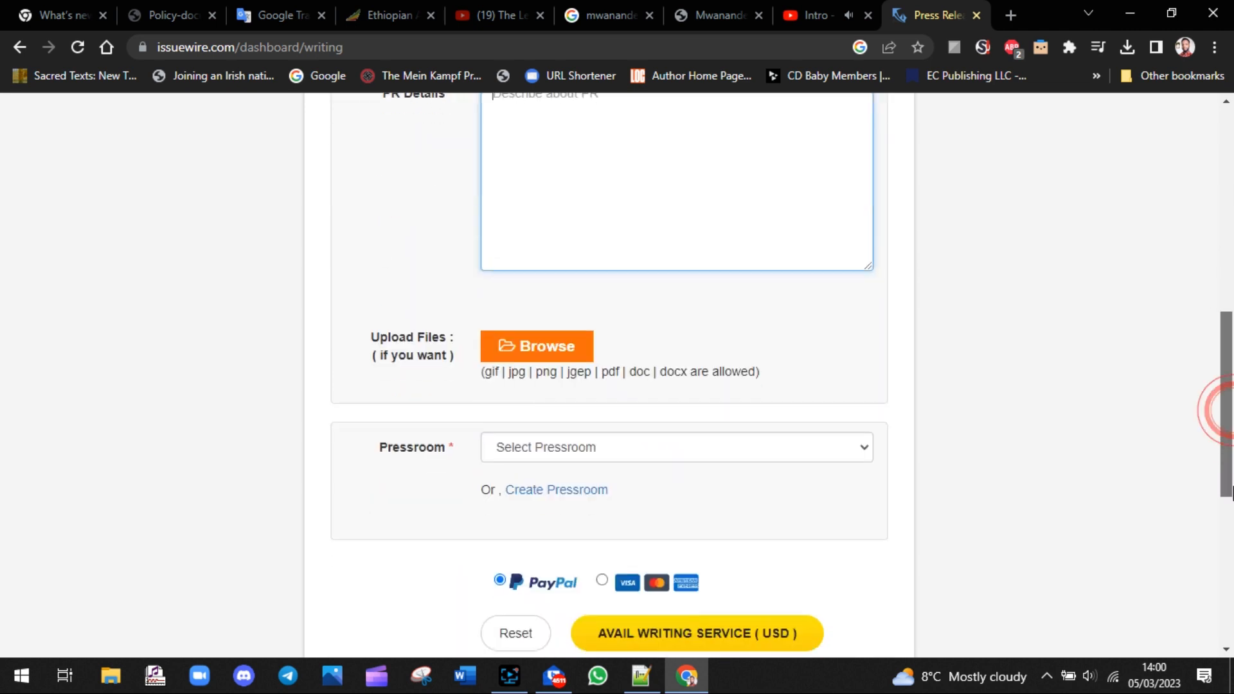
scroll(745, 365, "down", 1)
left_click_drag(762, 299, 458, 315)
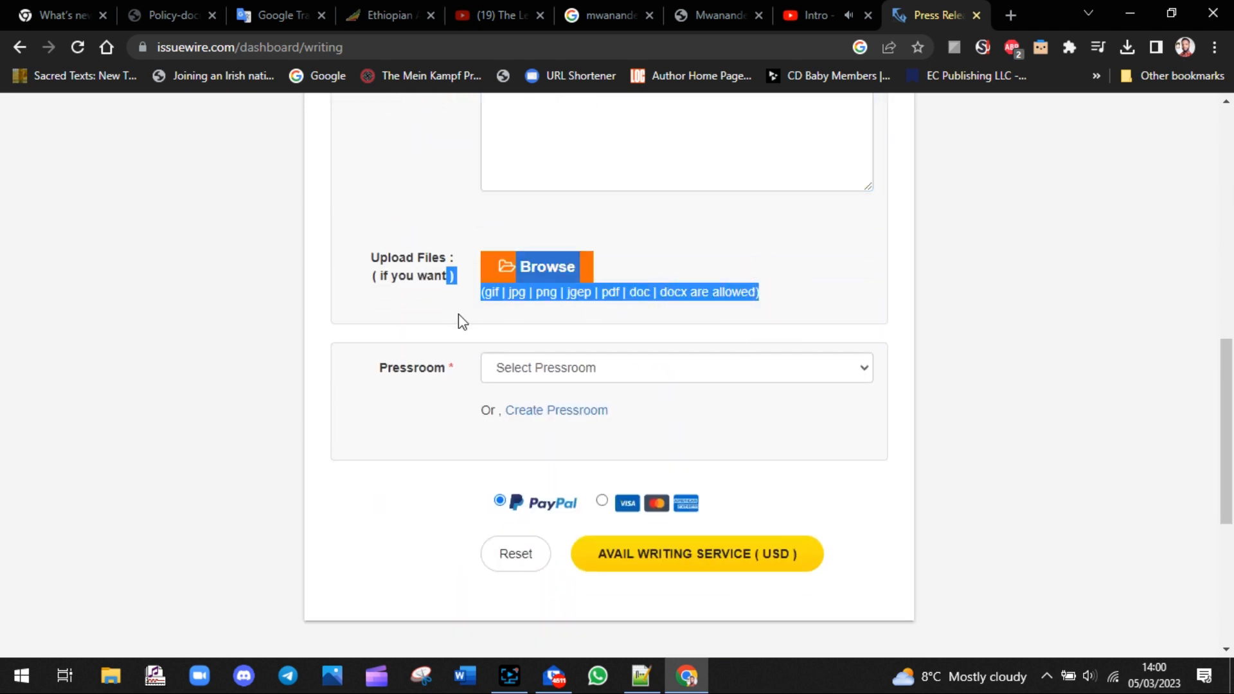
left_click(650, 371)
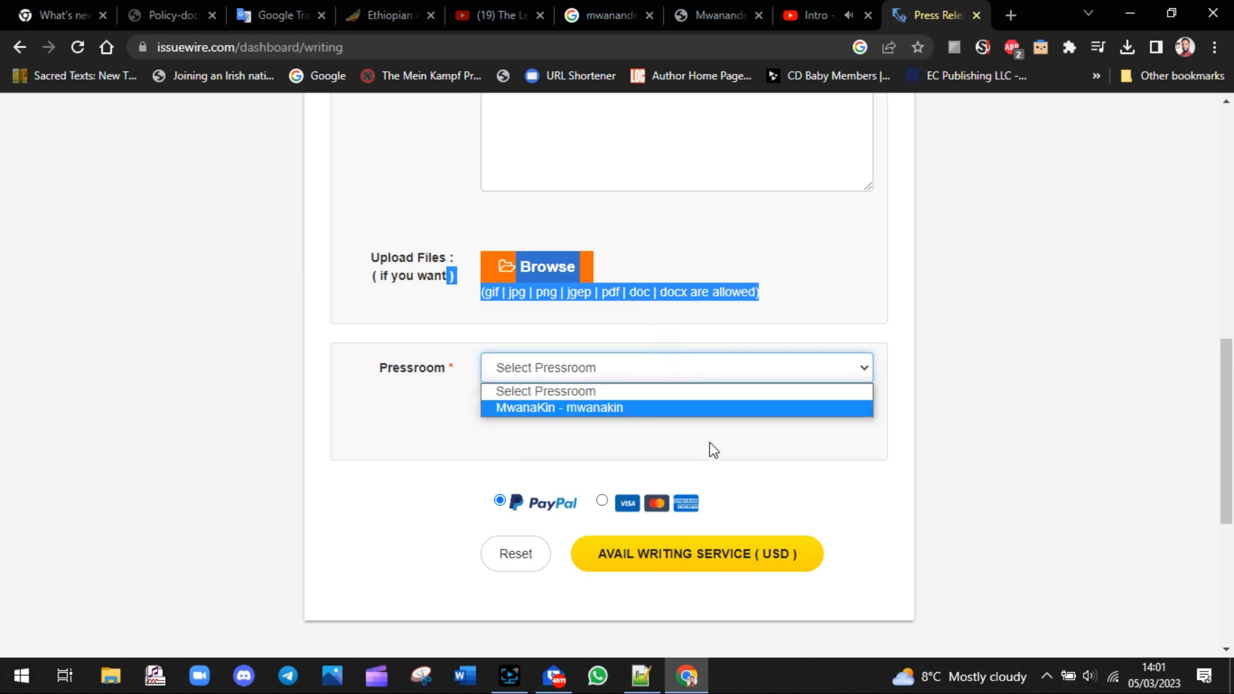
left_click(896, 501)
mouse_move(1225, 489)
left_mouse_down()
mouse_move(1228, 606)
mouse_move(1231, 436)
mouse_move(1231, 487)
left_mouse_up()
Show the Create Pressroom fields and examine the existing pressroom choice, business name, contact email and business website fields.
left_click(568, 427)
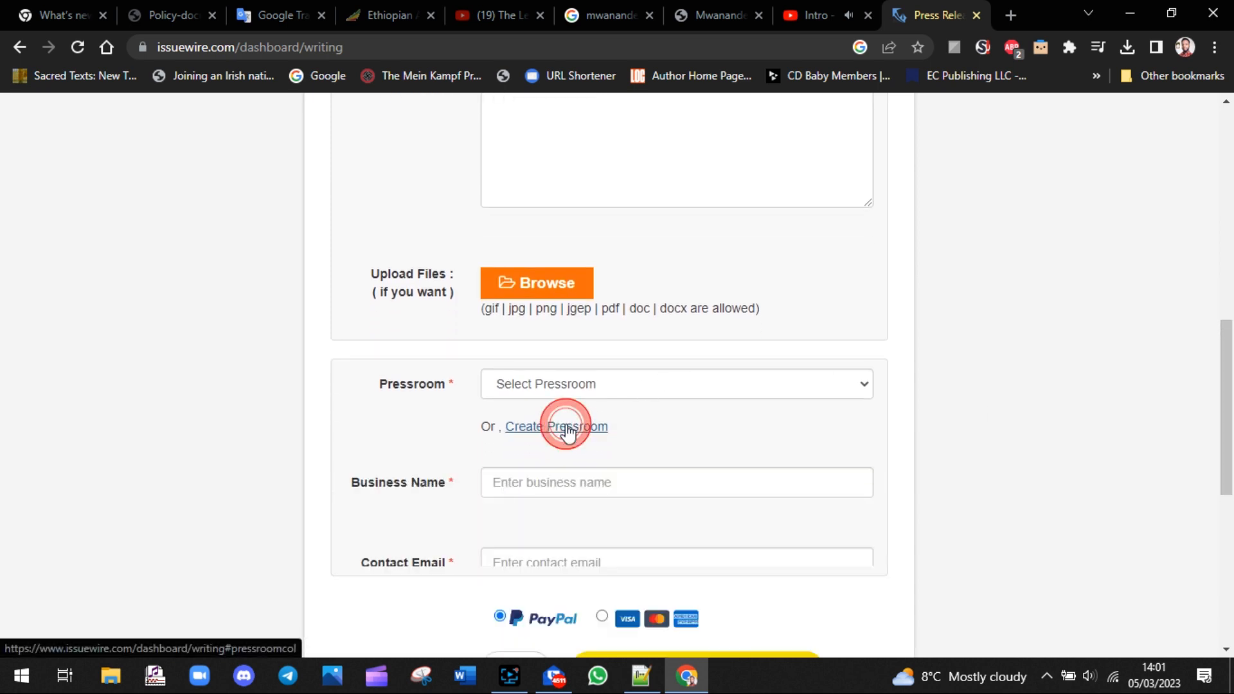
left_click_drag(1225, 386, 1232, 449)
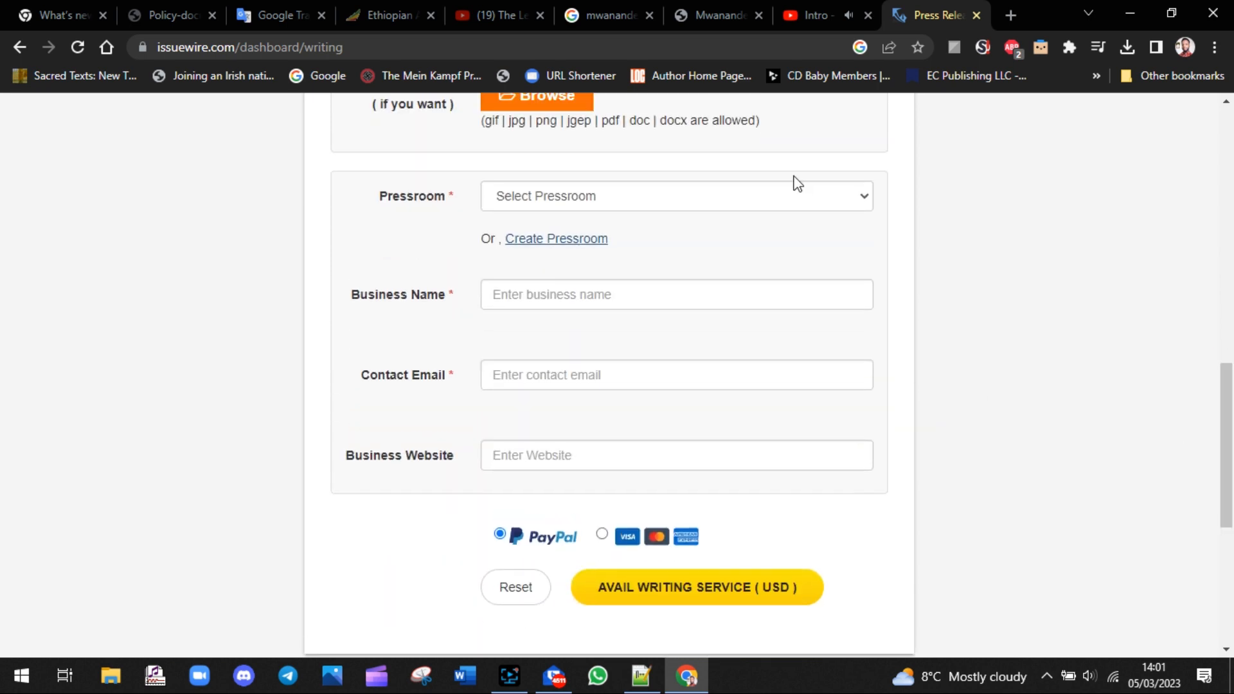
left_click(795, 198)
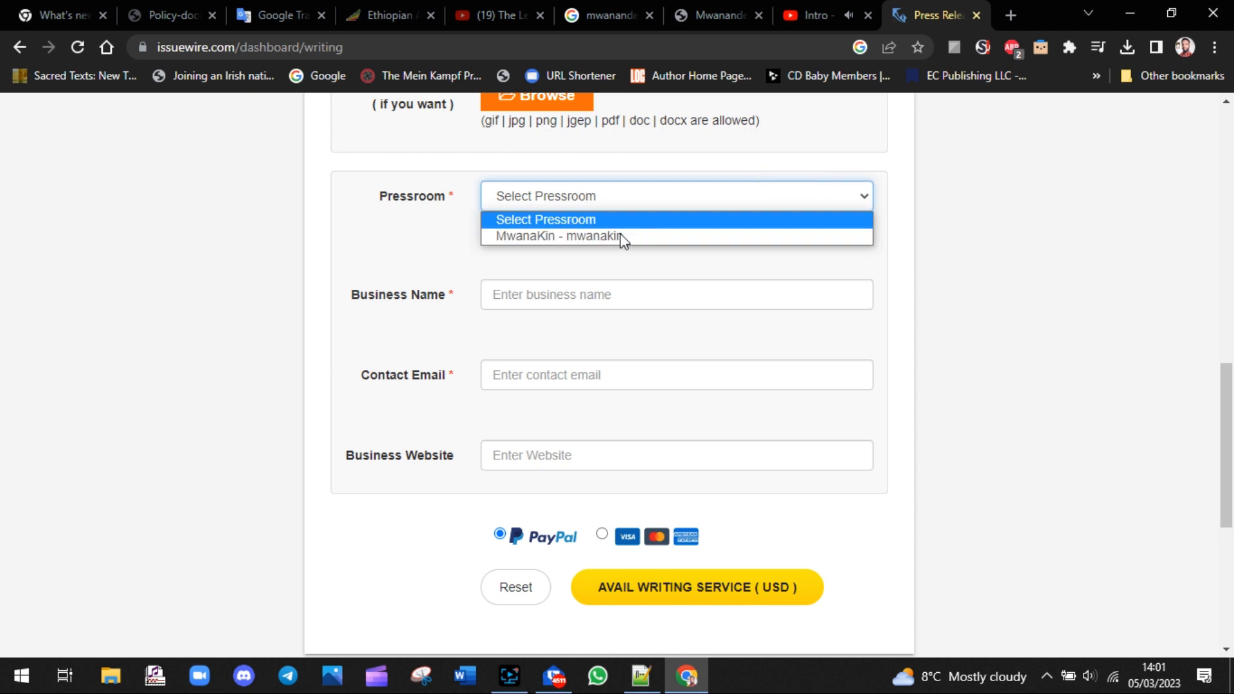
left_click(973, 122)
left_click_drag(620, 237, 485, 240)
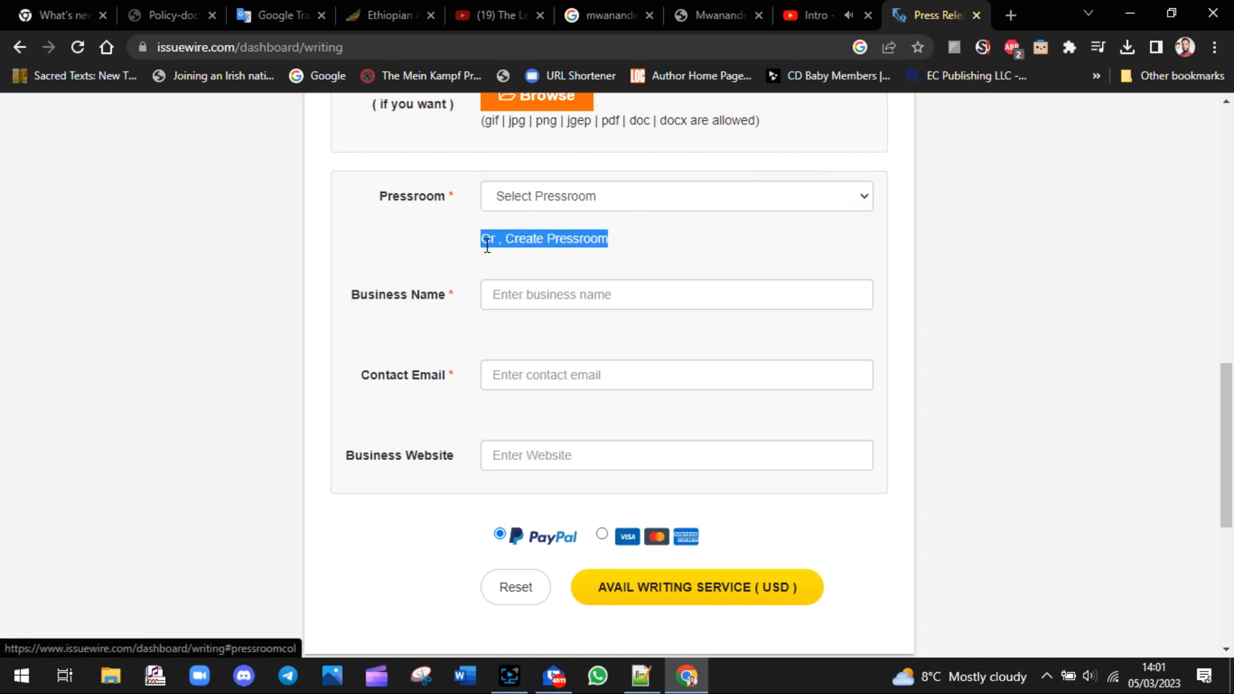
left_click(573, 295)
left_click(574, 367)
left_click(543, 454)
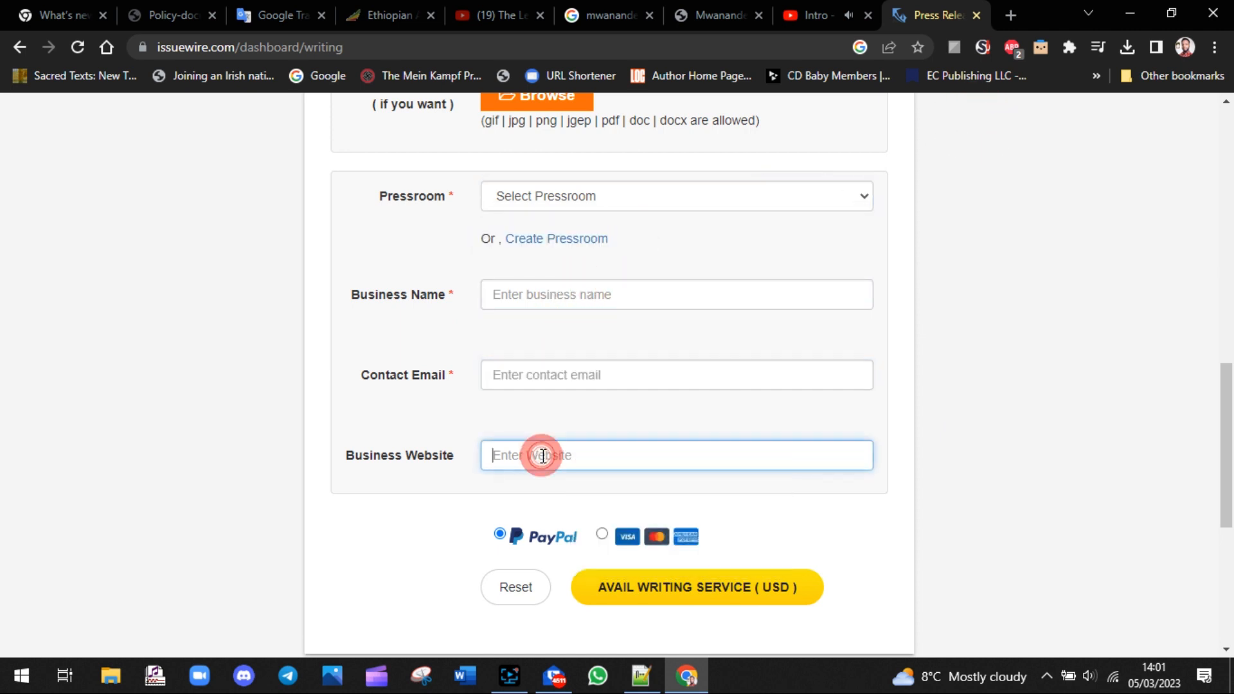
Switch the press release option back to Post Your Press Release and proceed to posting the PR.
left_click_drag(1226, 489, 1225, 273)
left_click(577, 156)
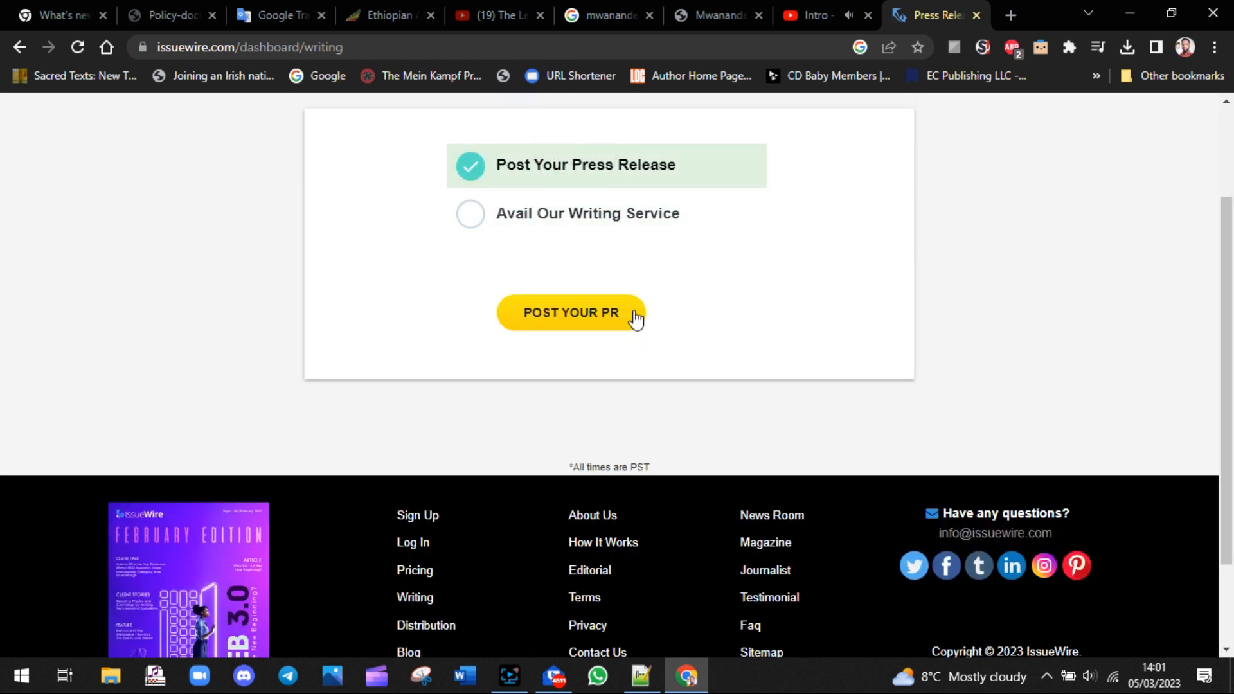
left_click(585, 318)
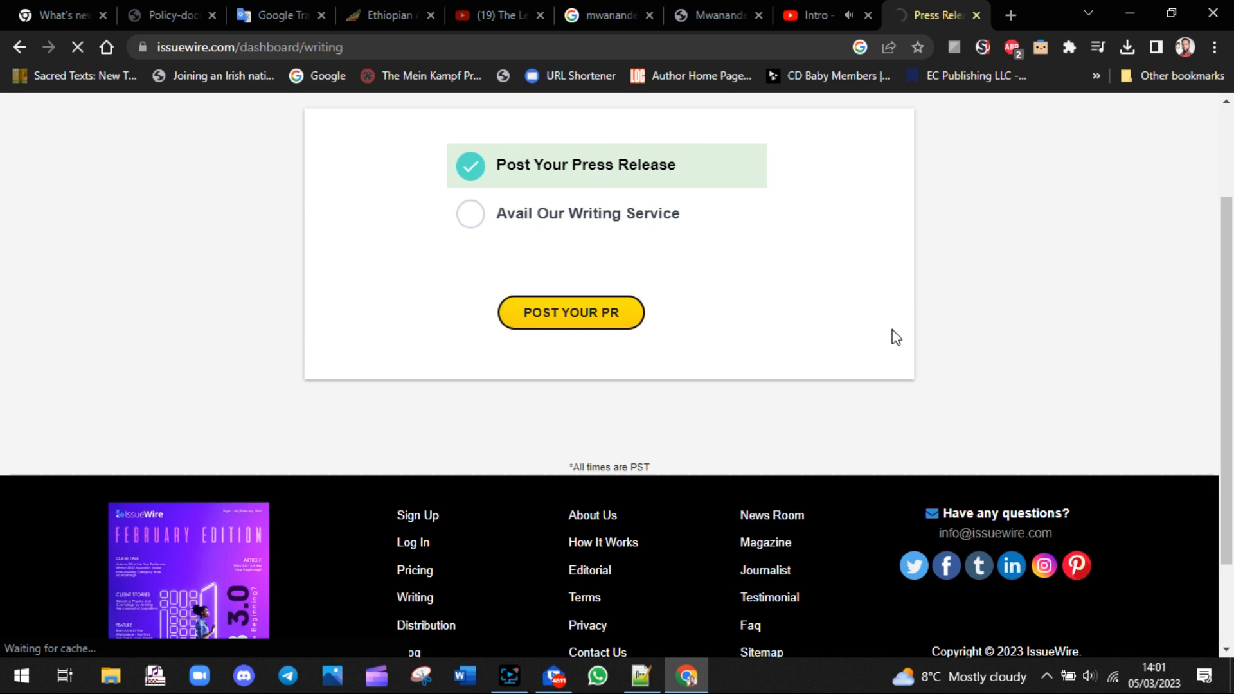
View the saved IssueWire PDF press release in Chrome and switch to the tutorial notes in Notepad++.
left_click(717, 15)
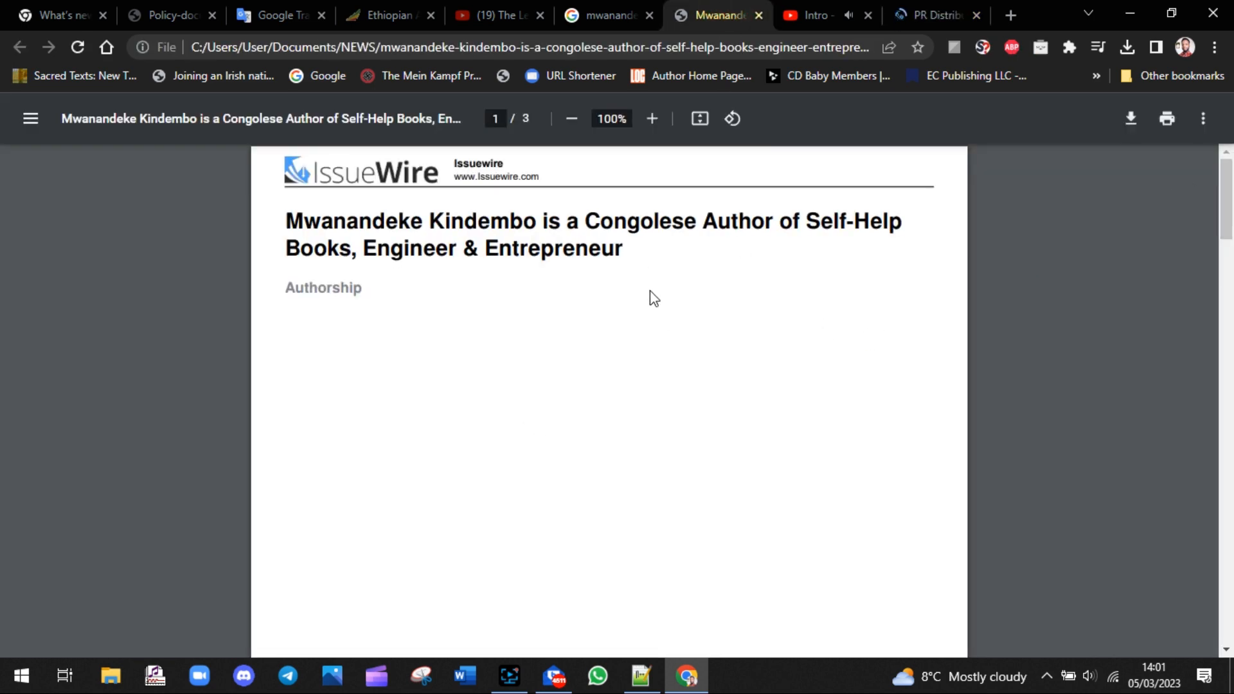
left_click(641, 676)
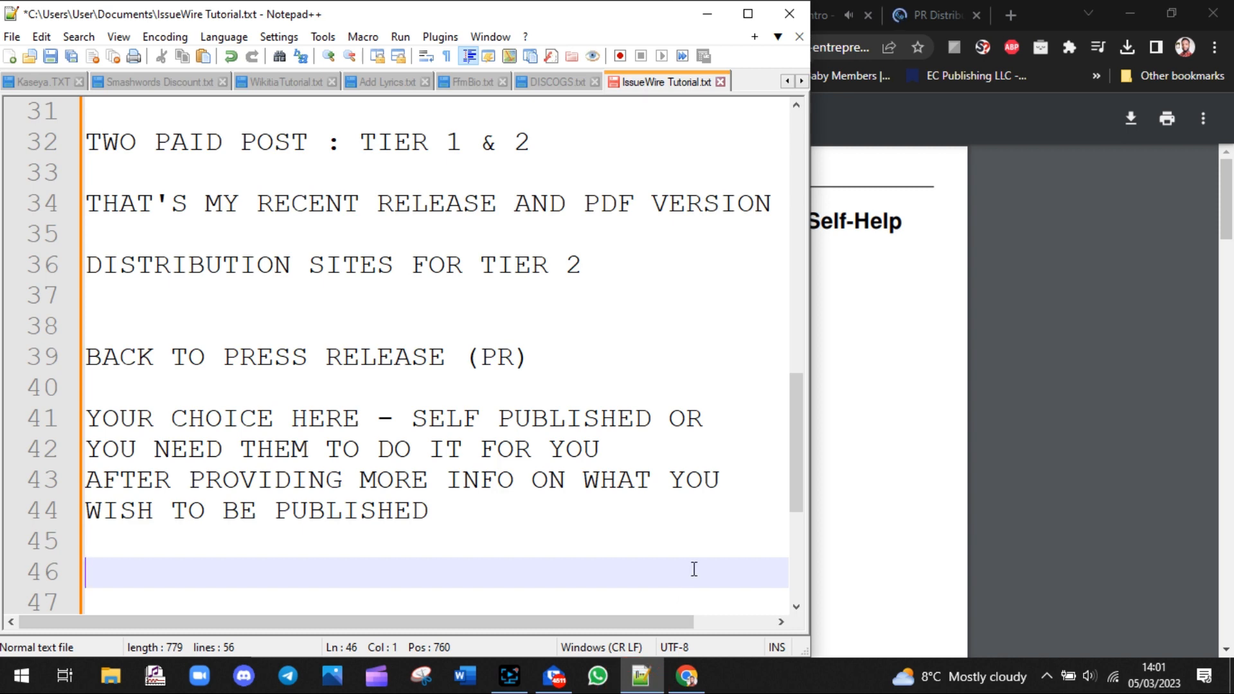
Add the note "HINT: PUT MORE FOCUS ON THE HEADING" with "CATCH WORDS" on the line below it.
type("PUT MORE ")
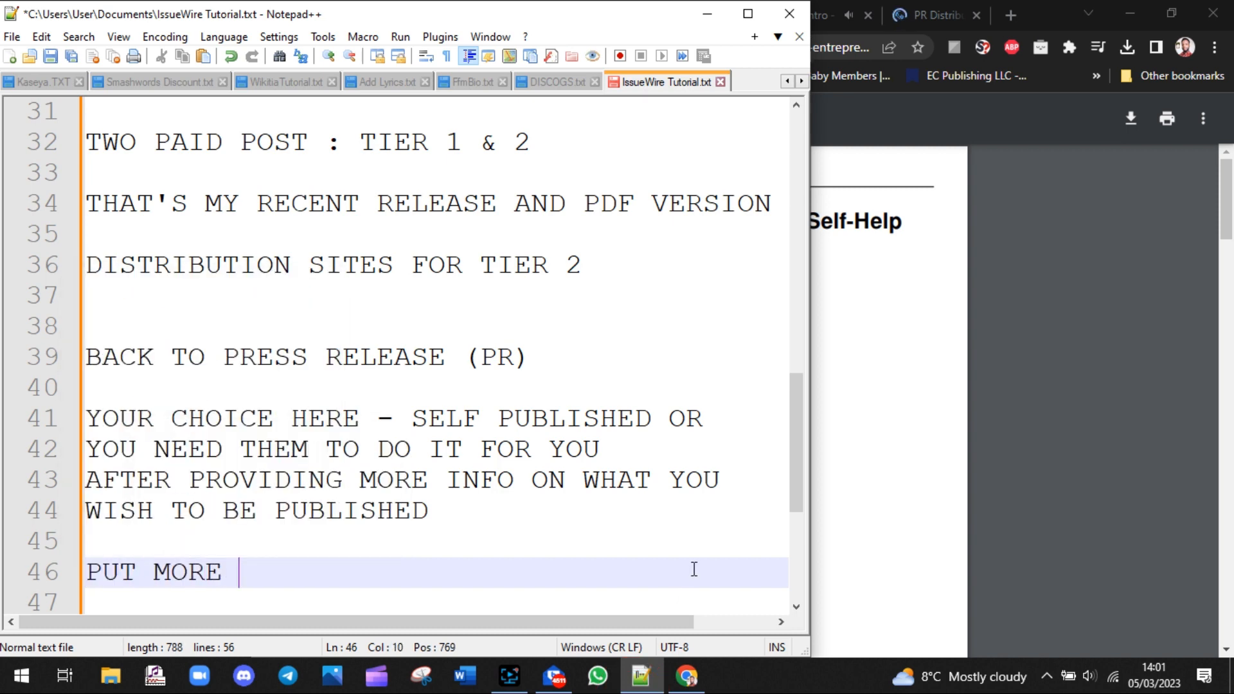
type("FOCUS ")
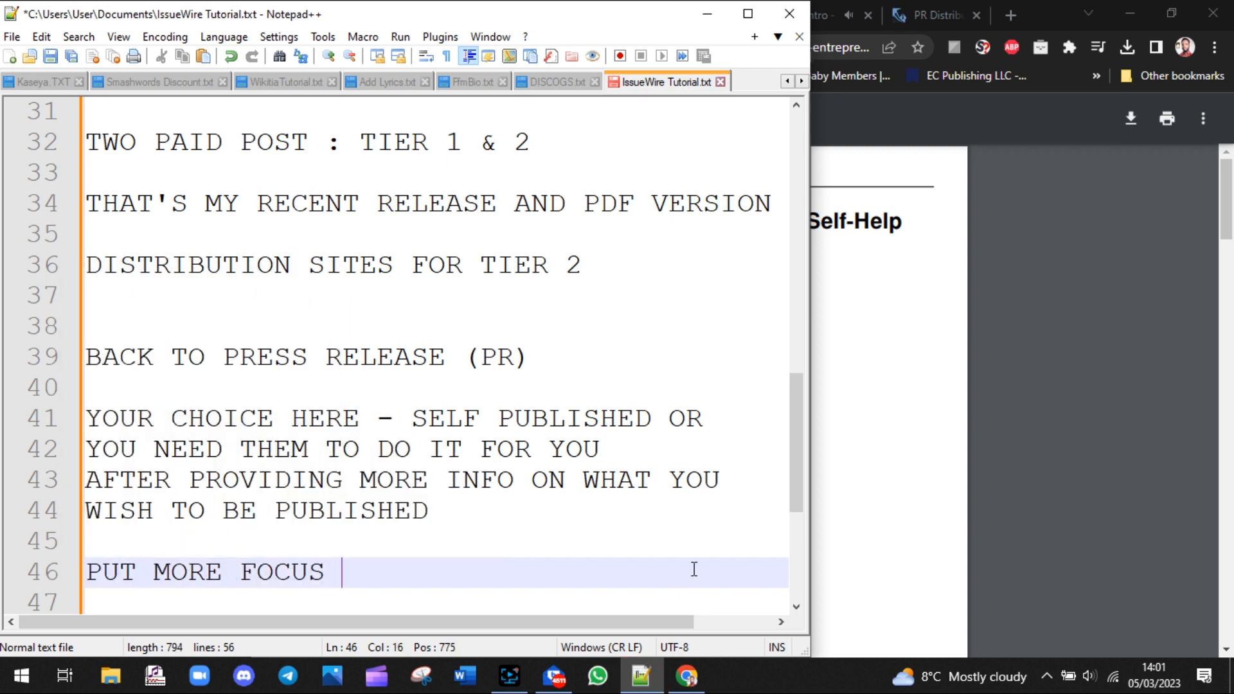
type("ON THE HEA")
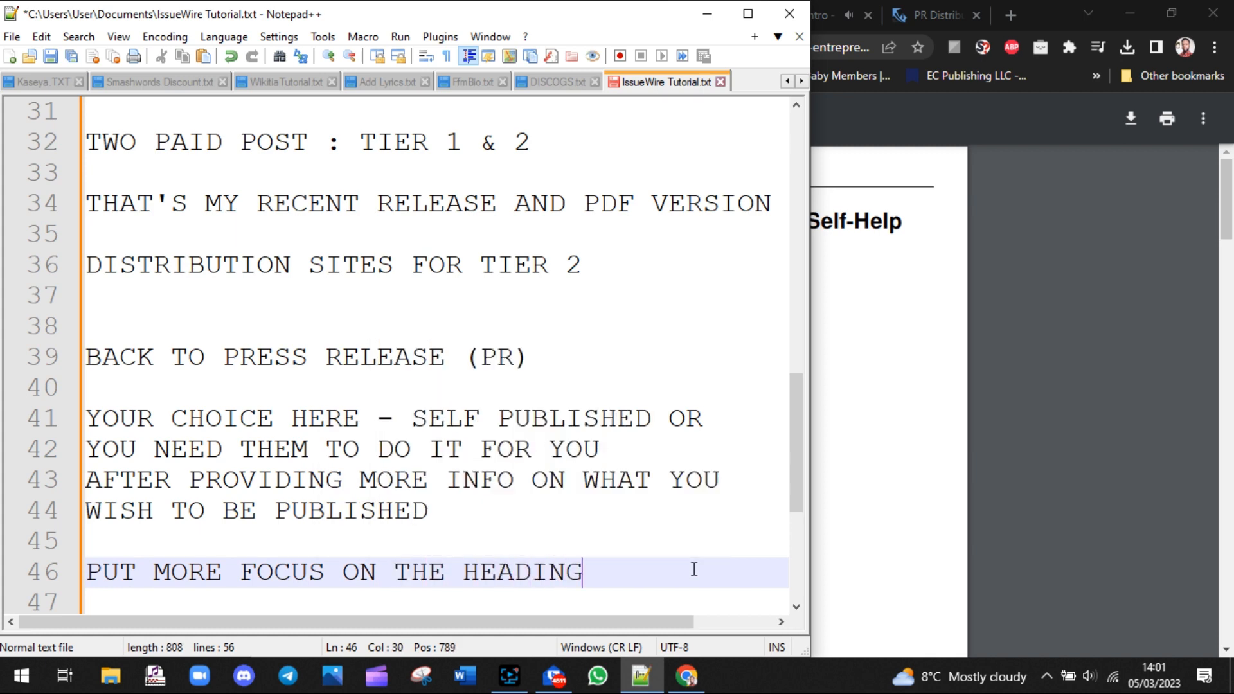
type("DING")
key("Return")
type("CA")
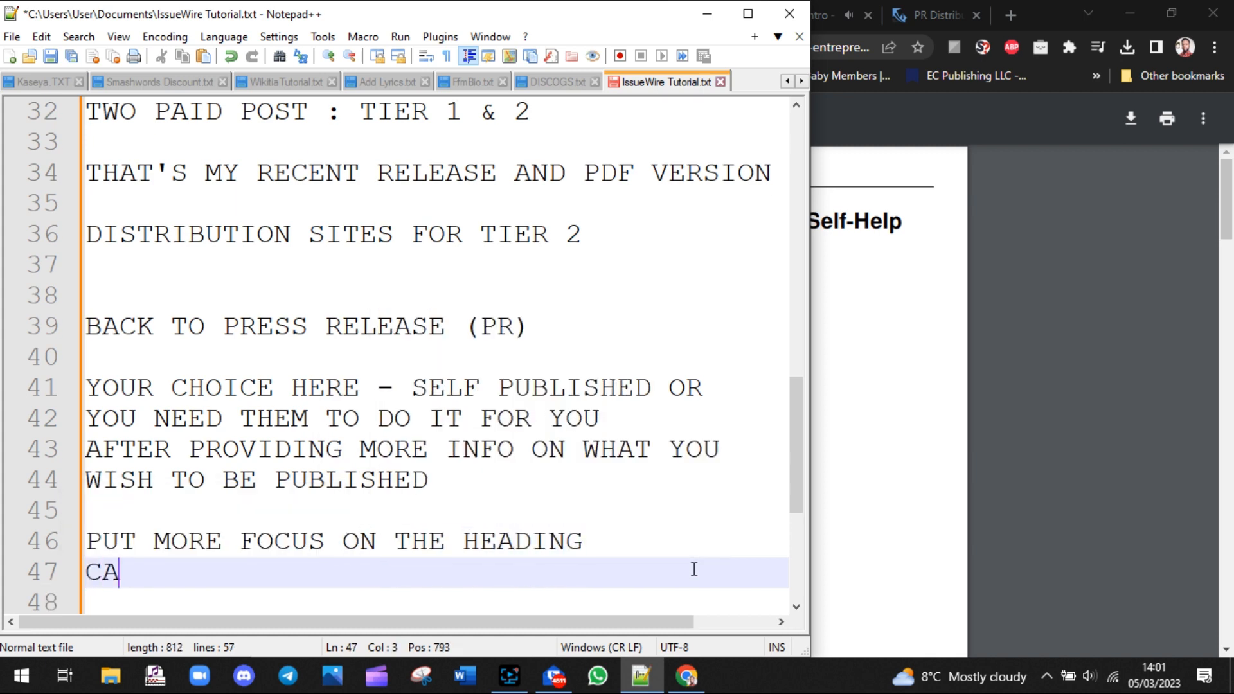
type("TCH WORDS")
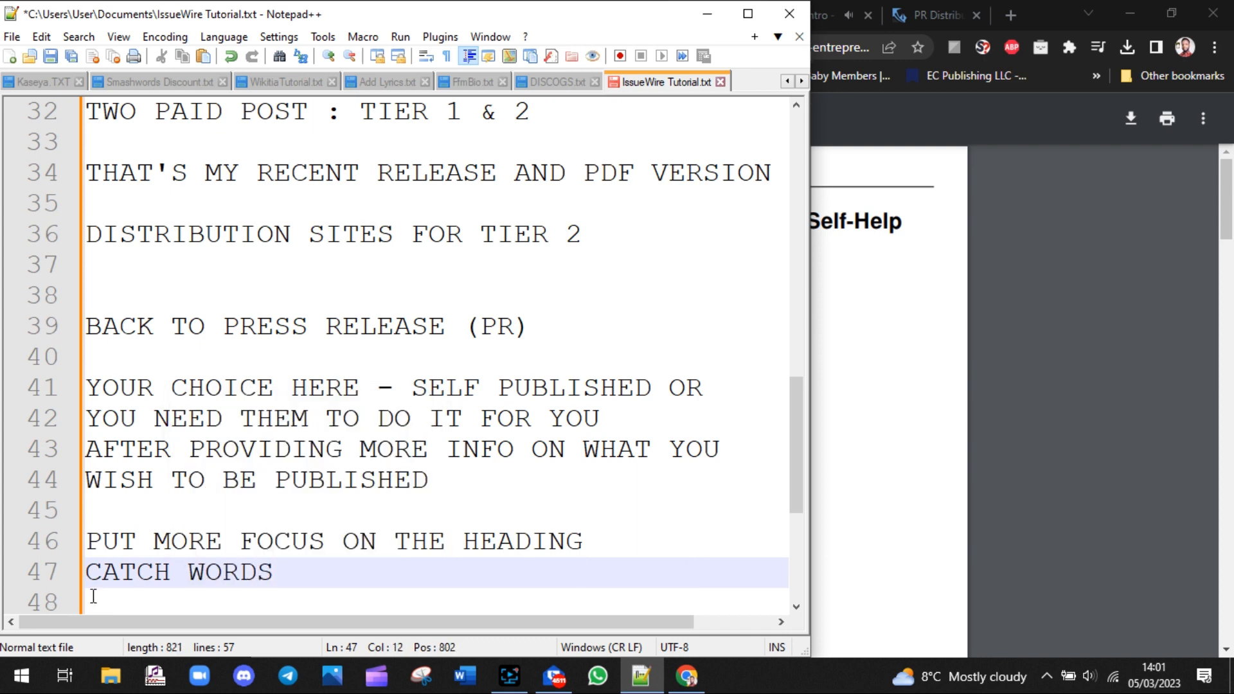
left_click(87, 542)
type("HINT:")
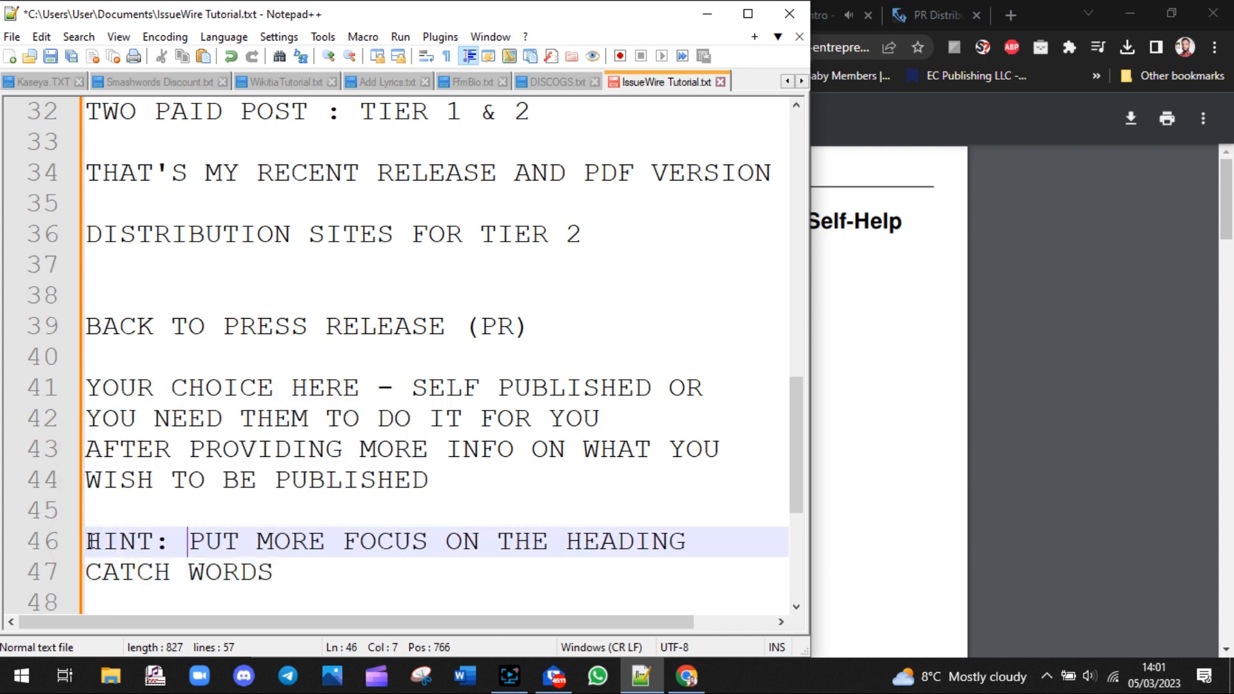
Switch to Chrome and highlight the headline and the "Authorship" subheading of the press release PDF.
left_click(926, 329)
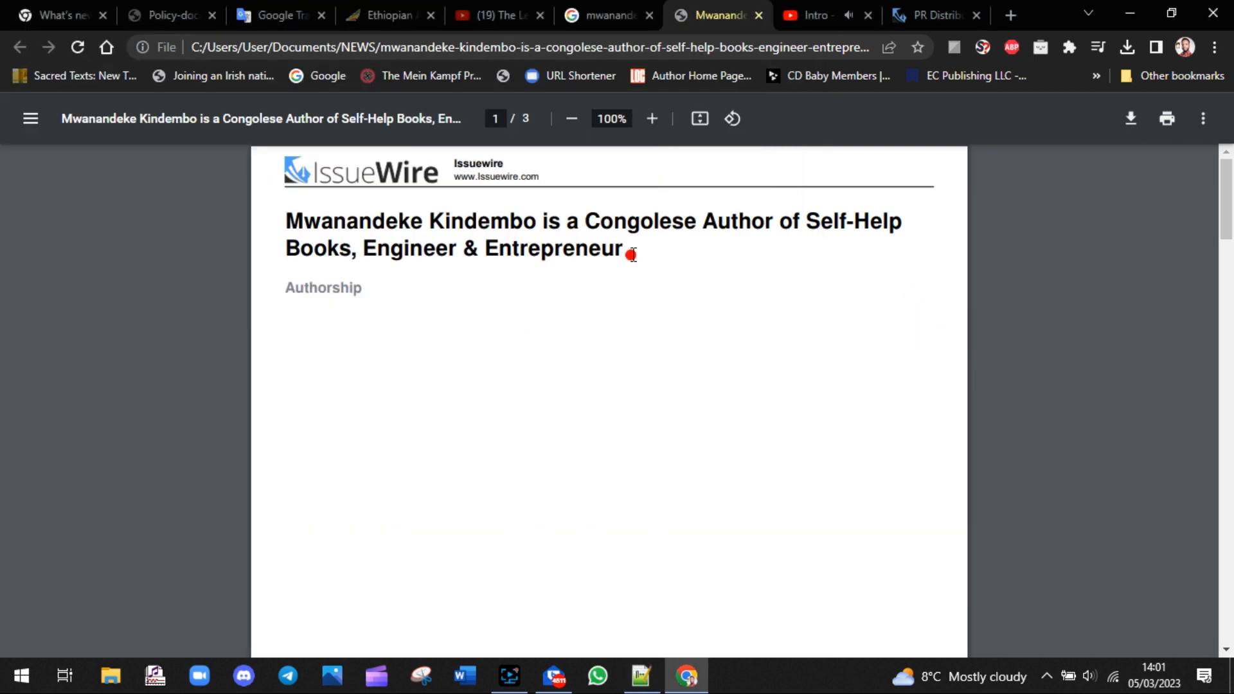
left_click_drag(628, 251, 285, 219)
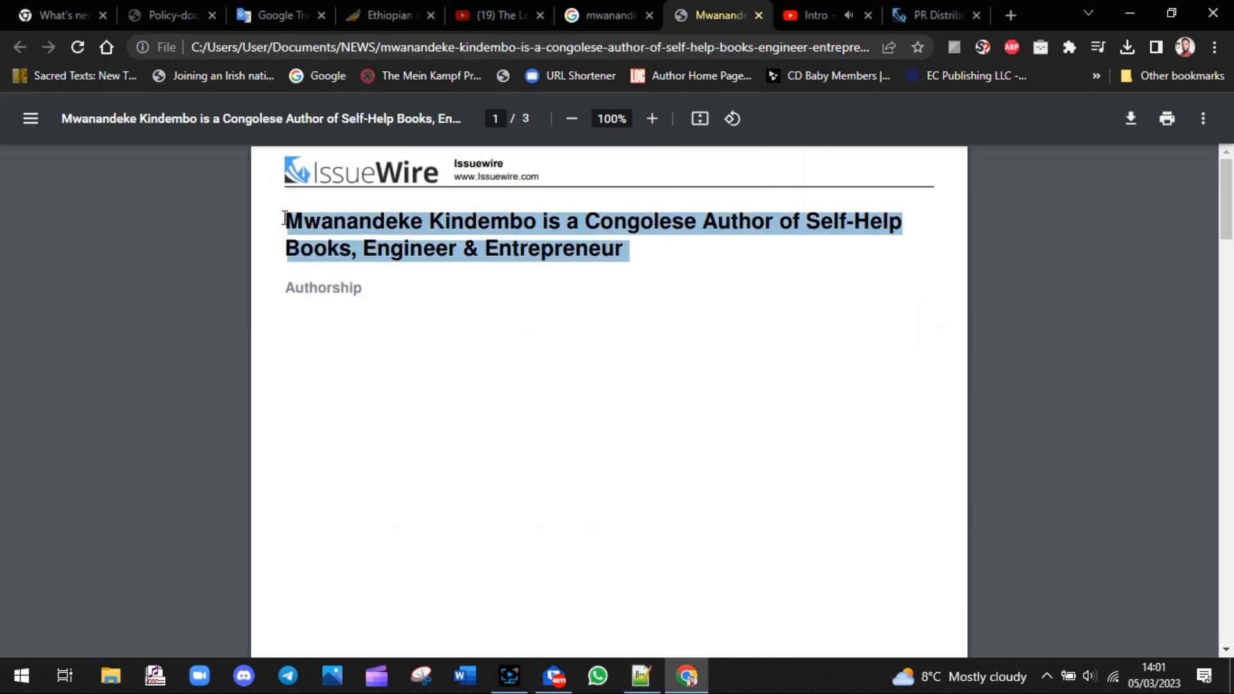
left_click_drag(1230, 197, 1231, 205)
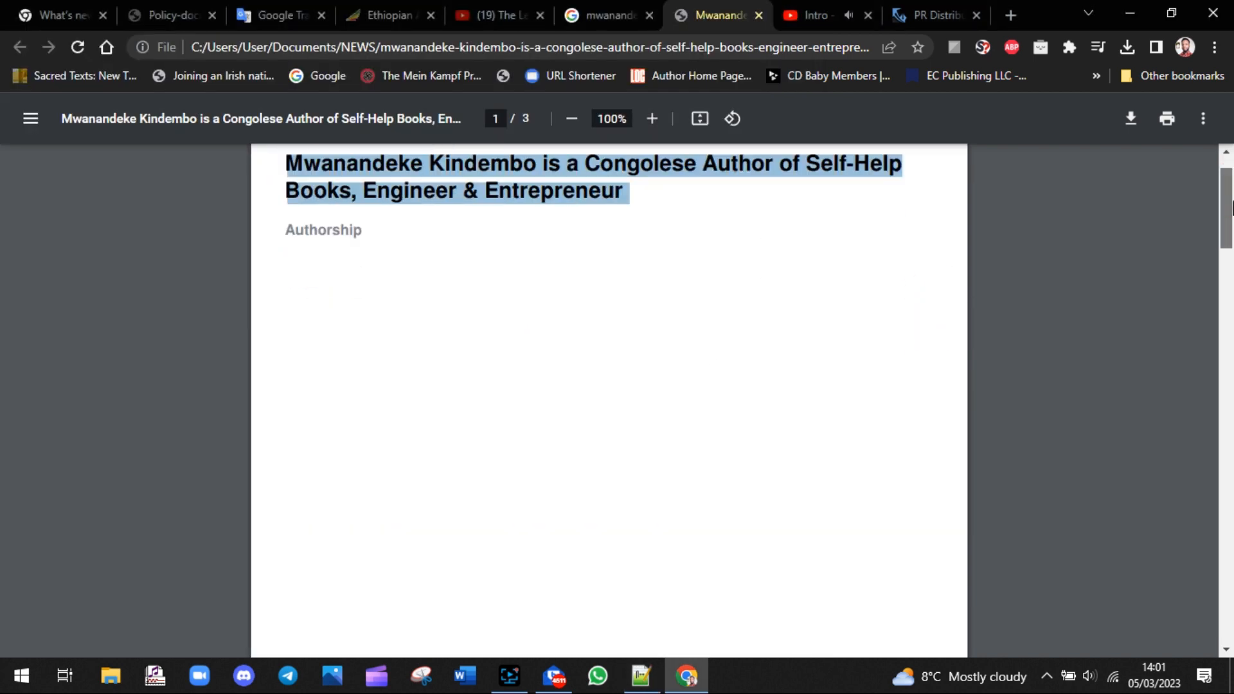
left_click(381, 230)
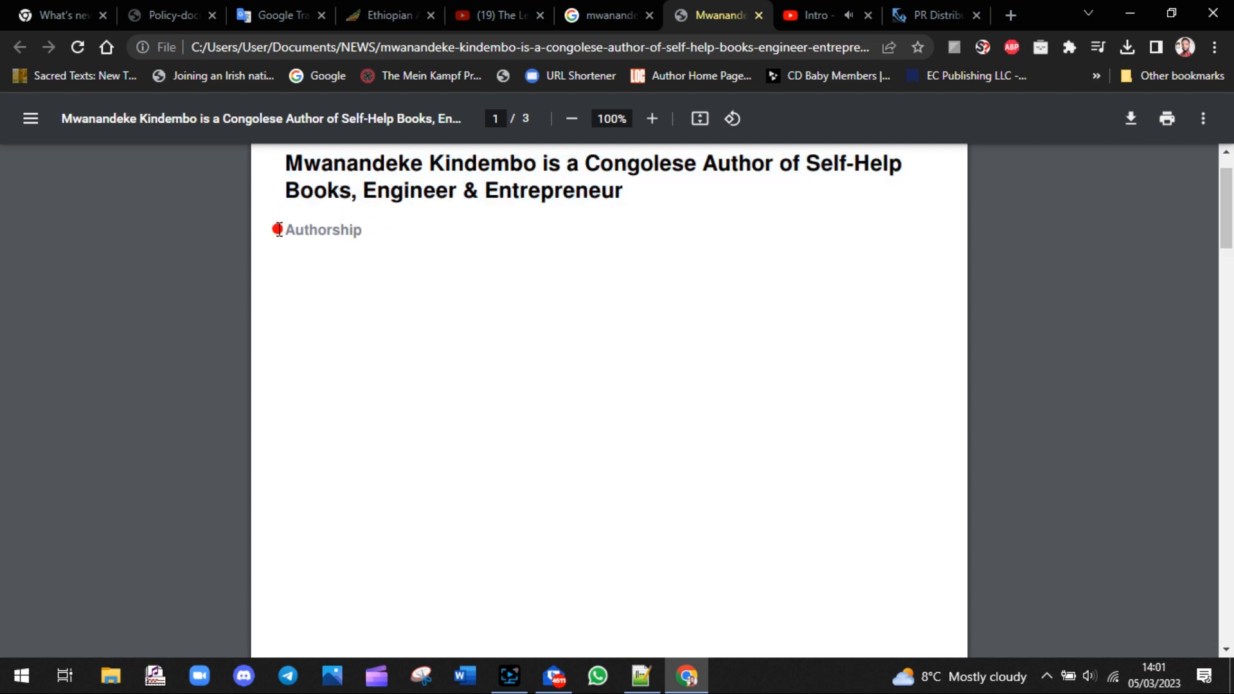
left_click_drag(277, 229, 455, 243)
left_click(689, 221)
Open the IssueWire subscription page and highlight the "Choose your Package" heading and the package names from Tier 1 to Tier 2 Pro.
left_click(959, 11)
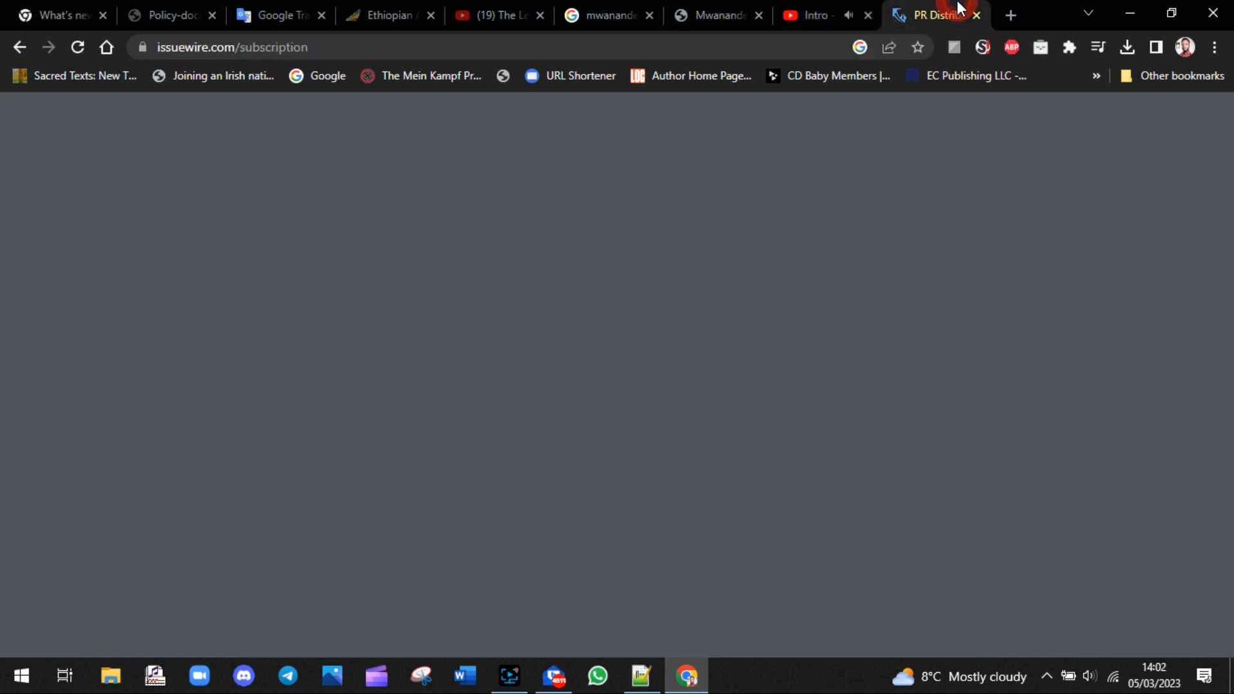
left_click_drag(1225, 202, 1229, 228)
left_click_drag(780, 196, 437, 203)
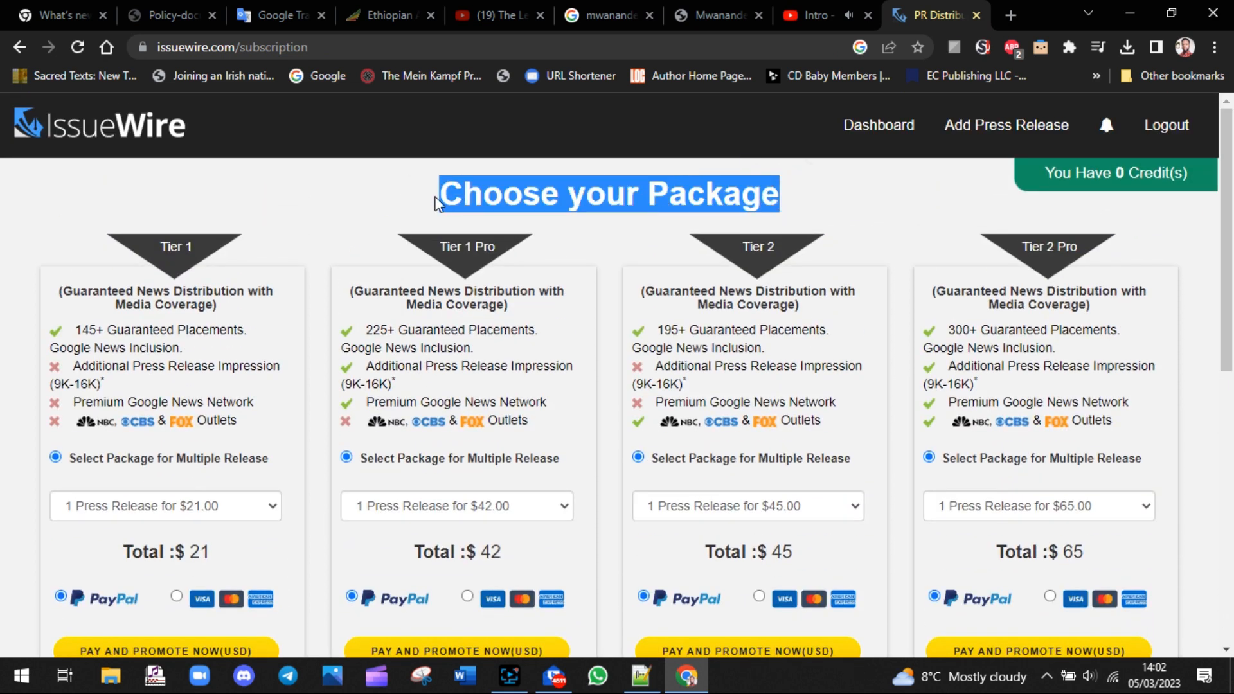
scroll(1093, 231, "down", 2)
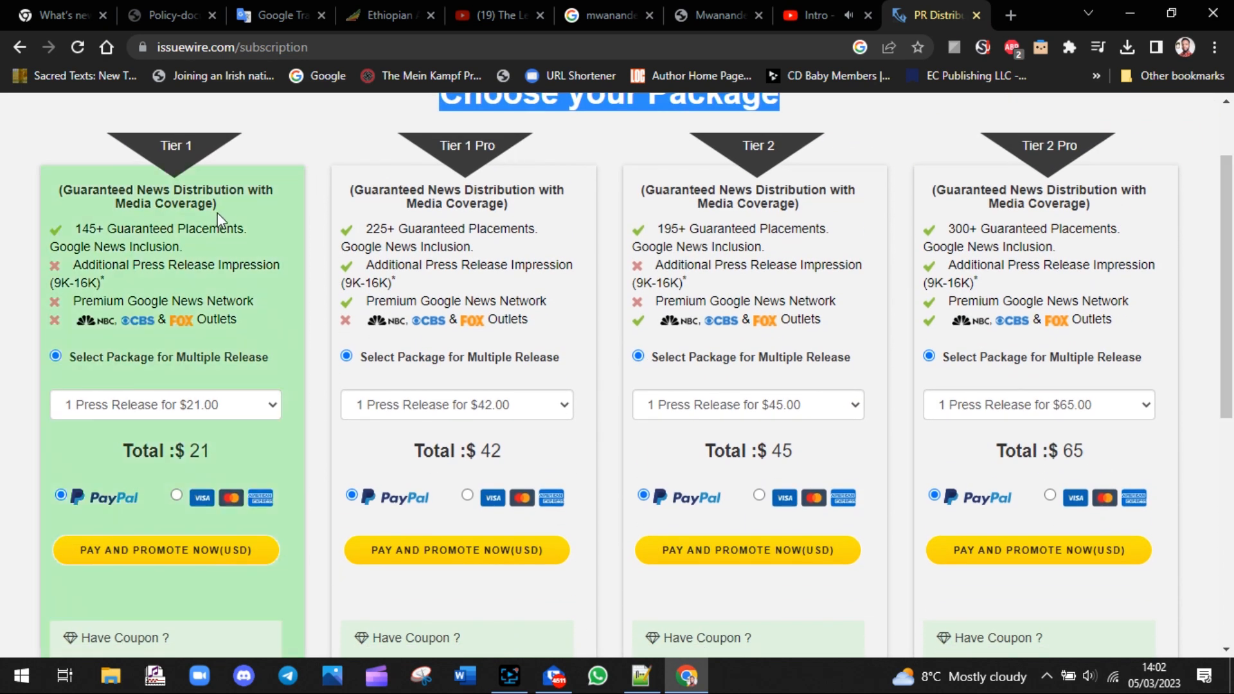
left_click_drag(212, 150, 26, 180)
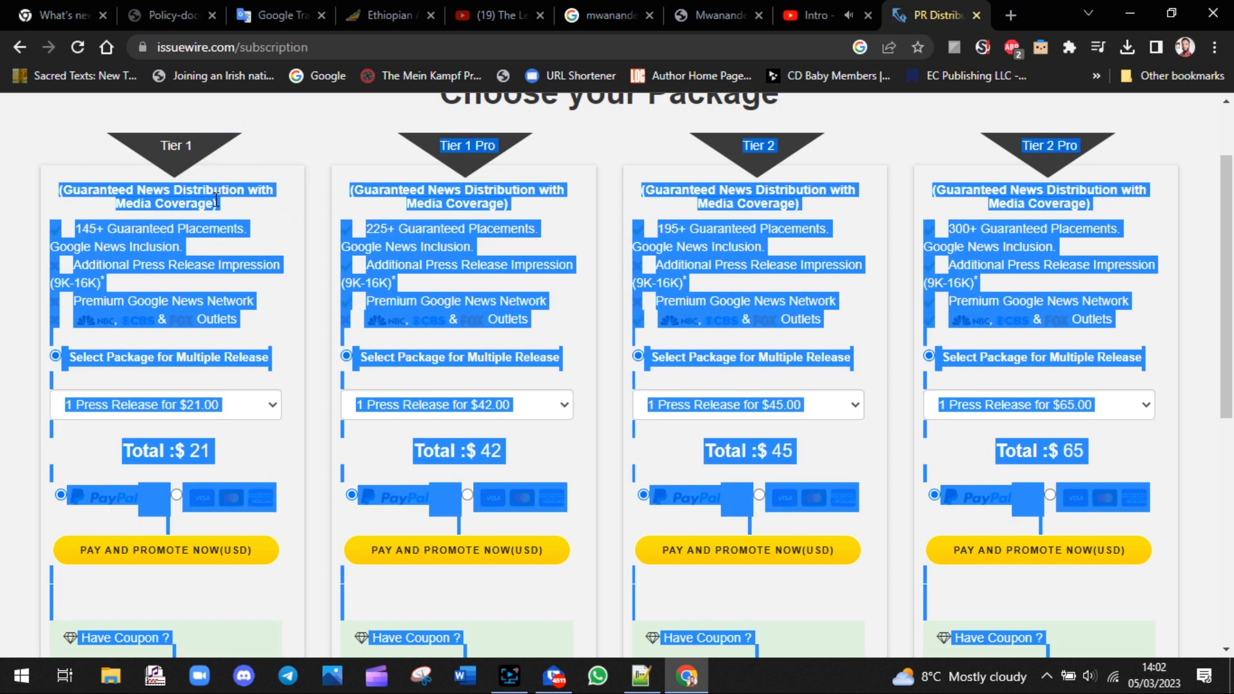
left_click(5, 196)
left_click_drag(196, 145, 159, 146)
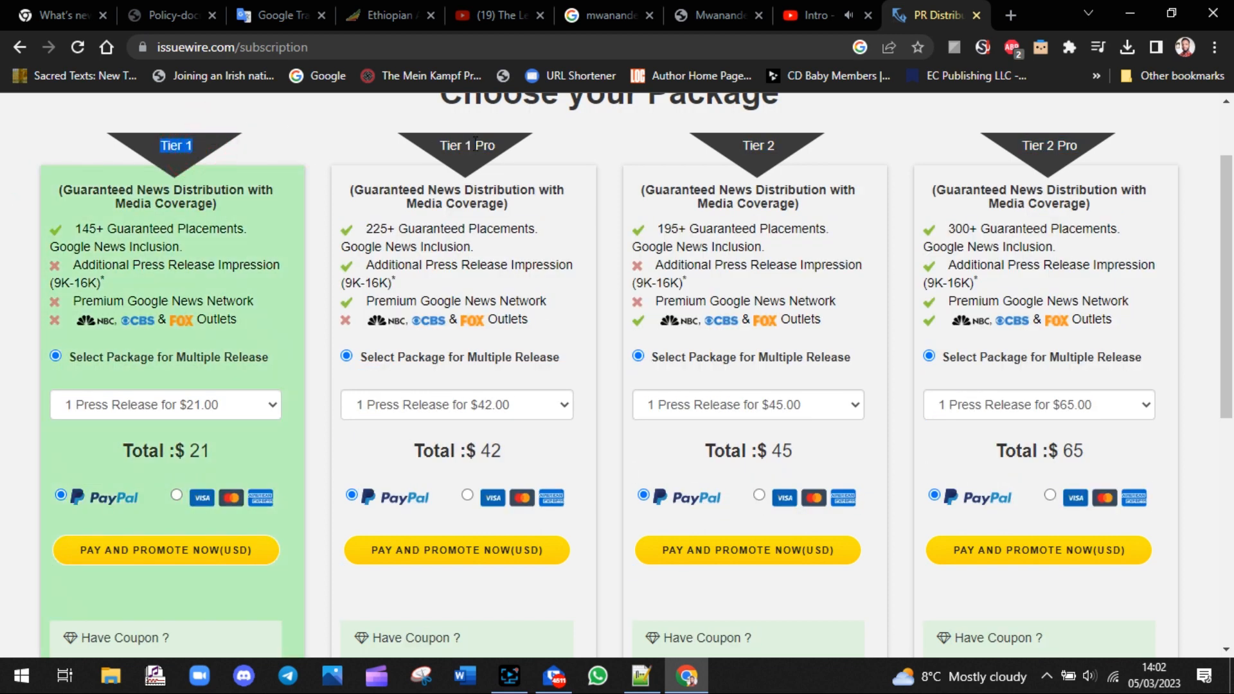
left_click_drag(508, 146, 440, 145)
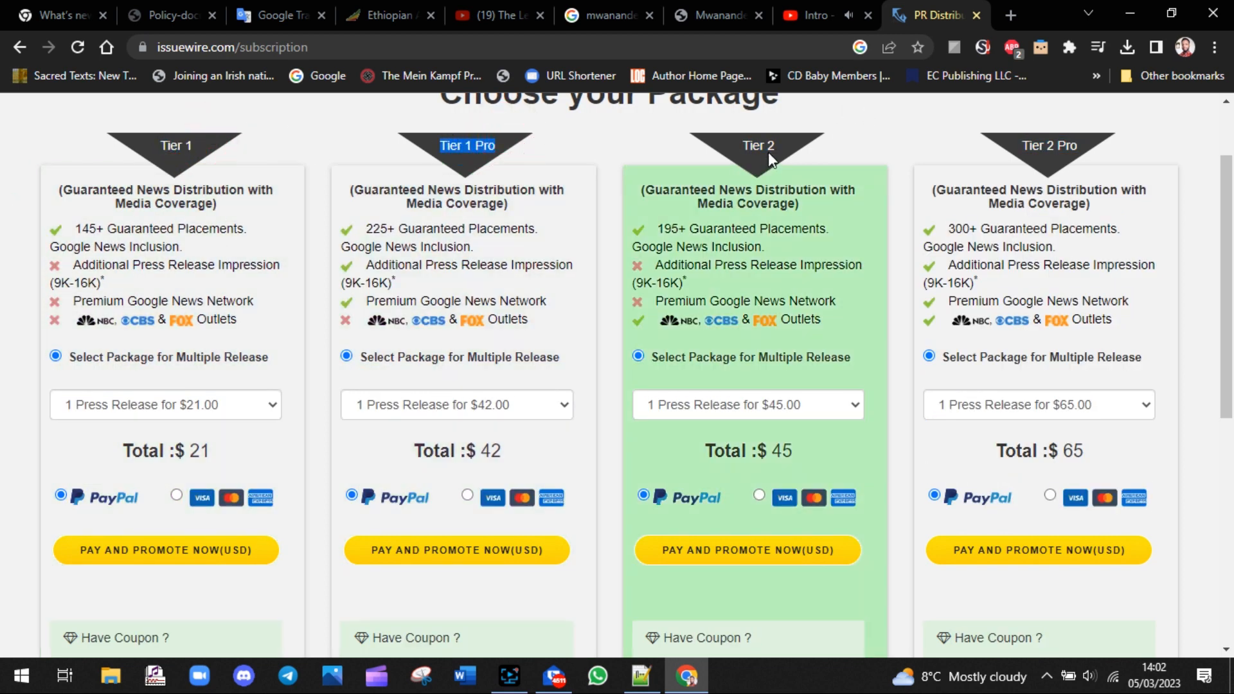
left_click_drag(761, 144, 739, 145)
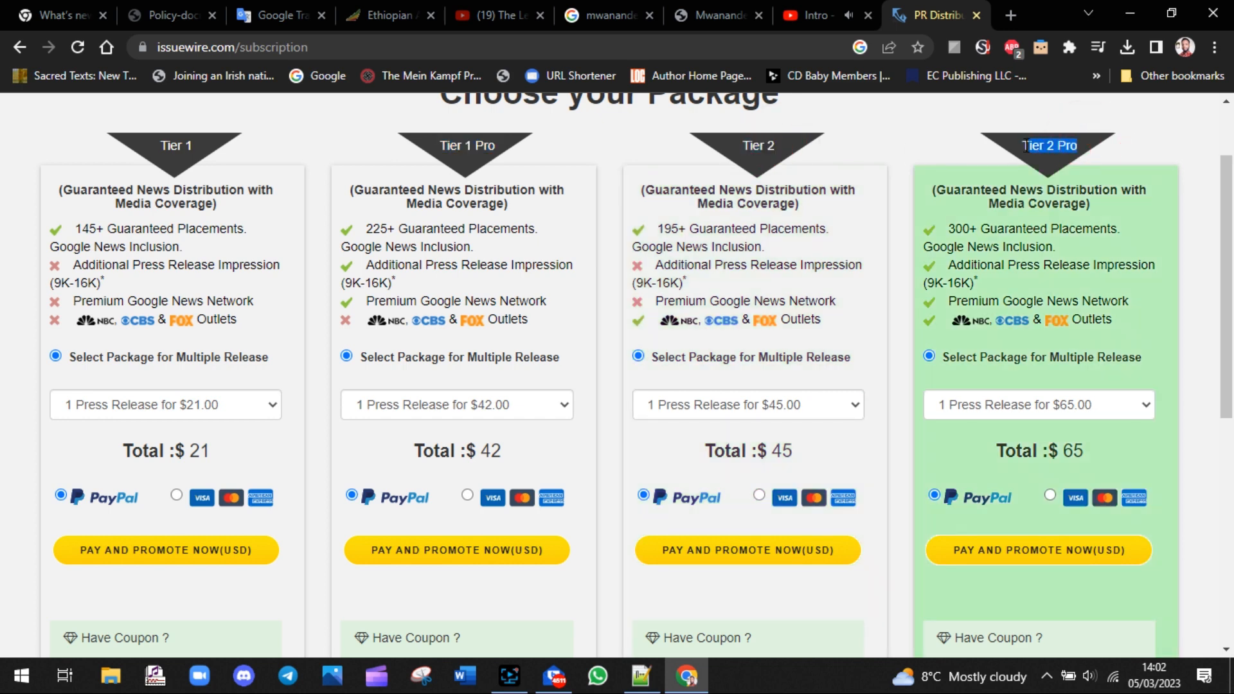
Highlight the total price of each of the four packages in turn.
left_click_drag(211, 454, 121, 452)
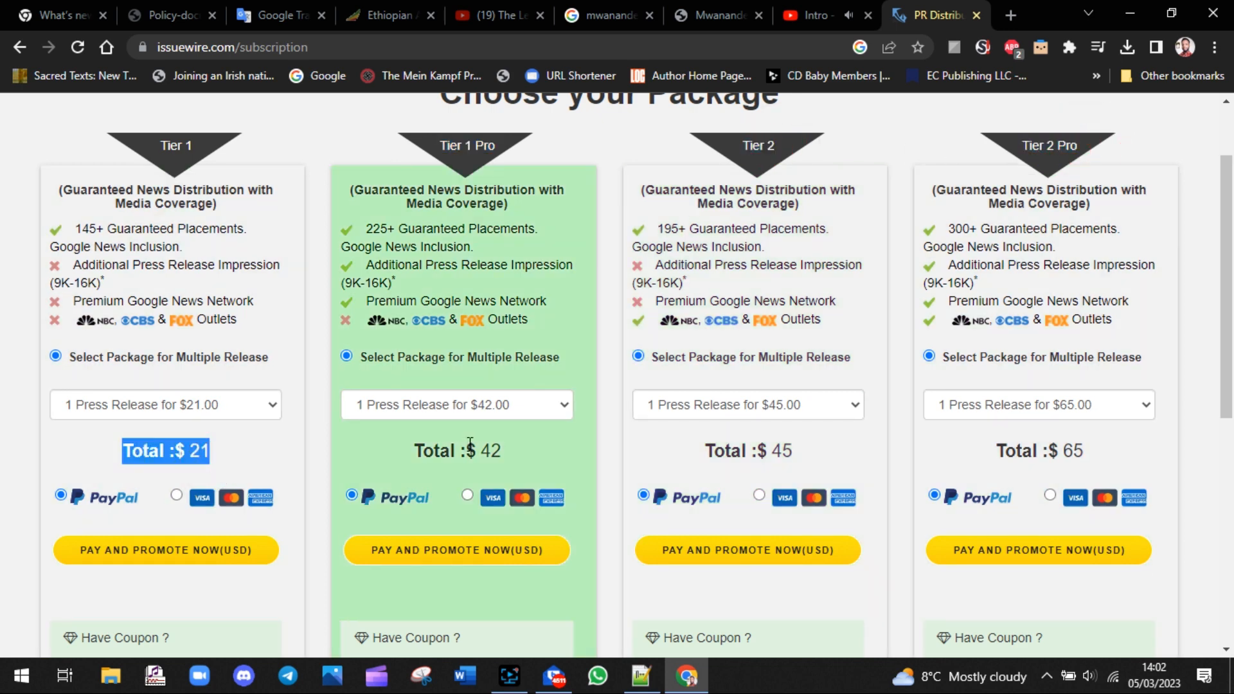
left_click_drag(514, 457, 413, 452)
left_click_drag(797, 449, 704, 452)
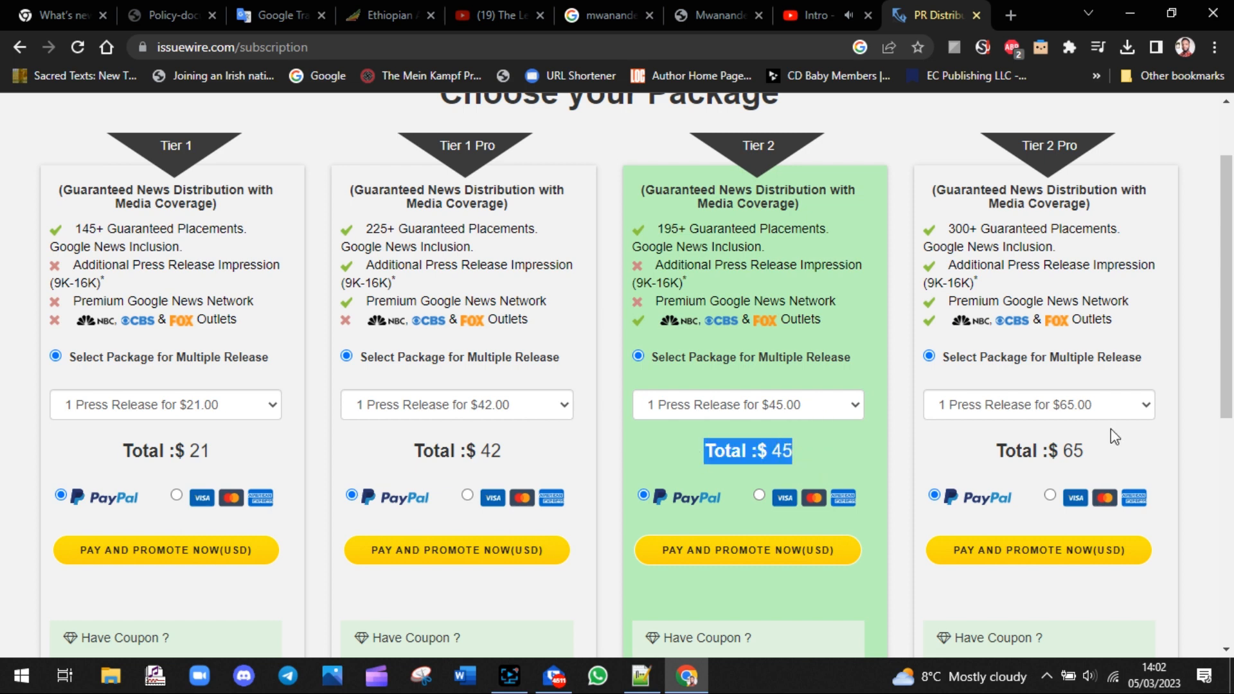
left_click_drag(1109, 447, 995, 450)
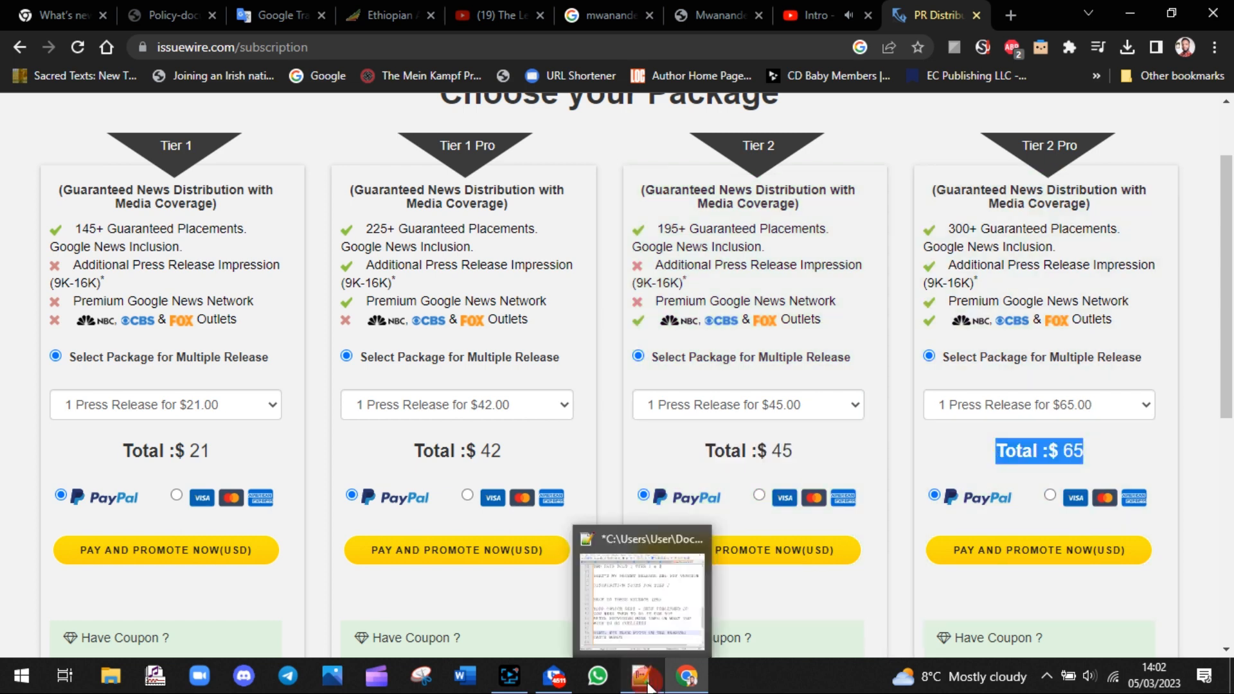
Switch to Notepad++ and write "CHOOSE YOUR PEICES" as a new line below the hint.
left_click(645, 676)
left_click(655, 600)
type("P")
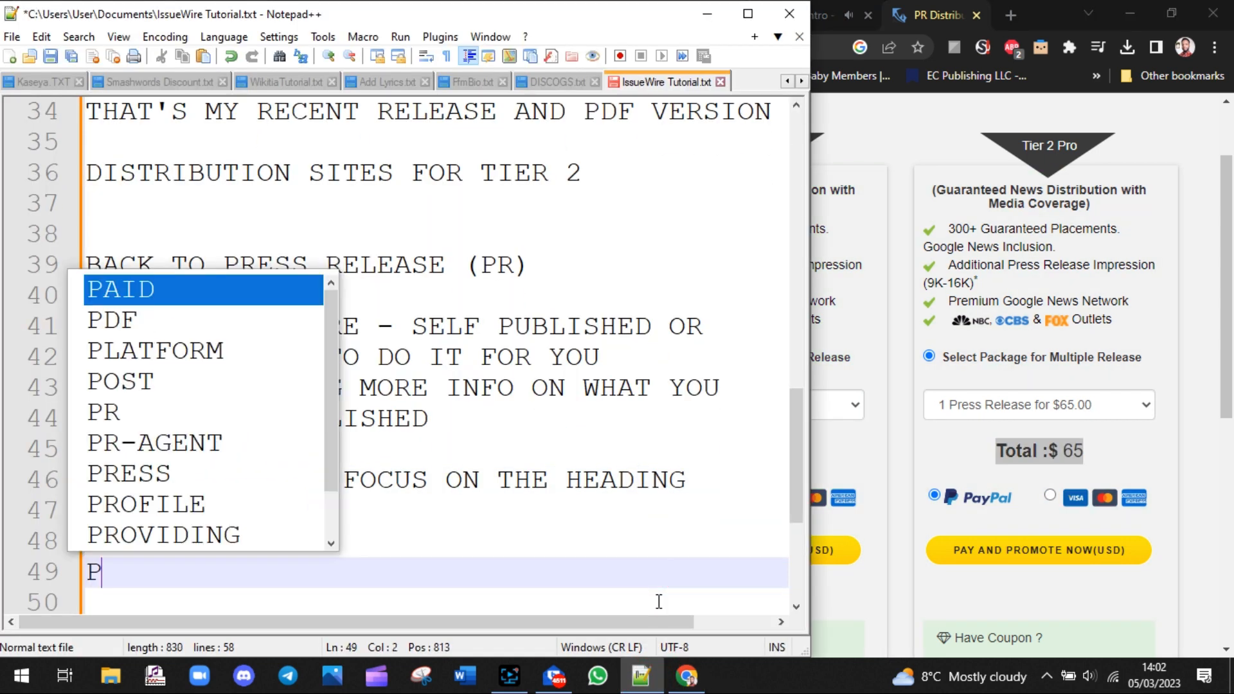
type("R")
key("BackSpace")
key("BackSpace")
type("CHOOS")
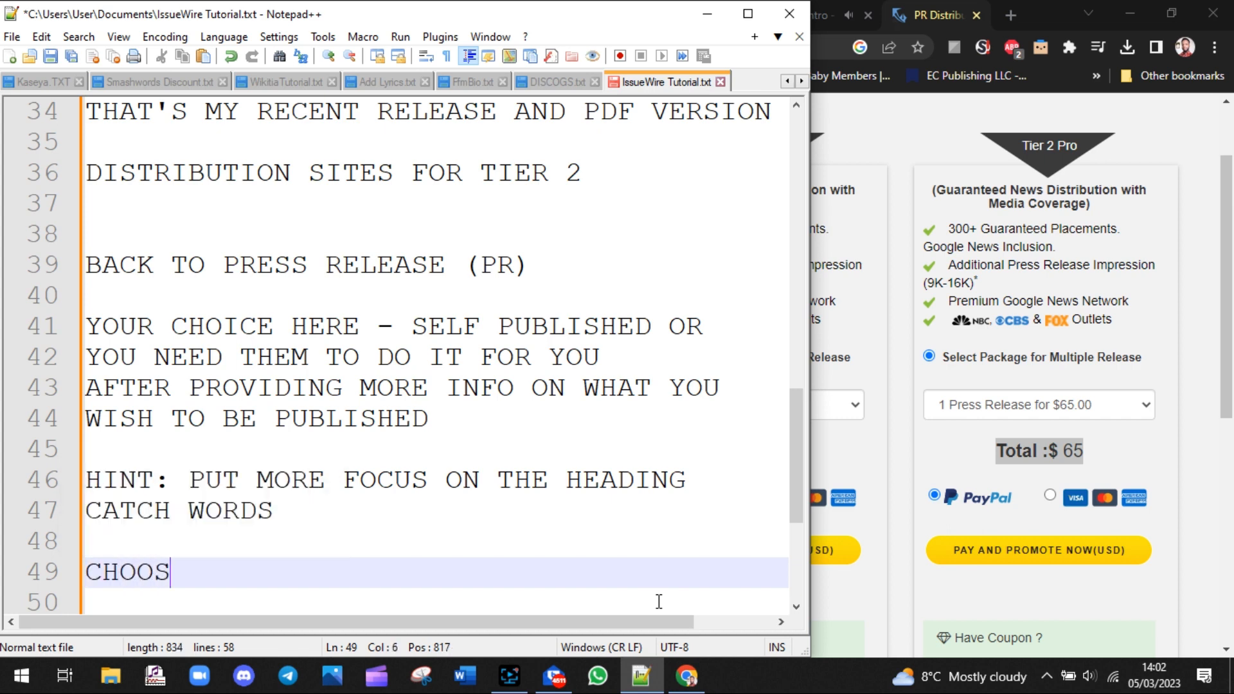
type("E YOUR PEICE")
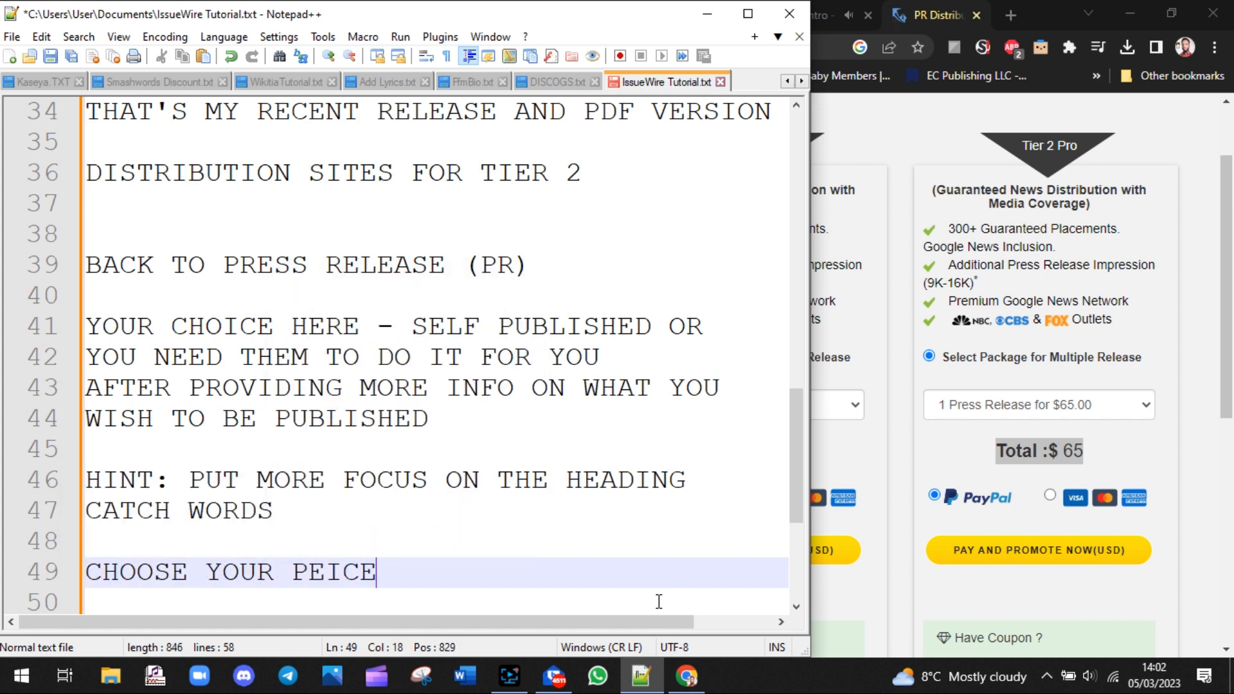
type("S")
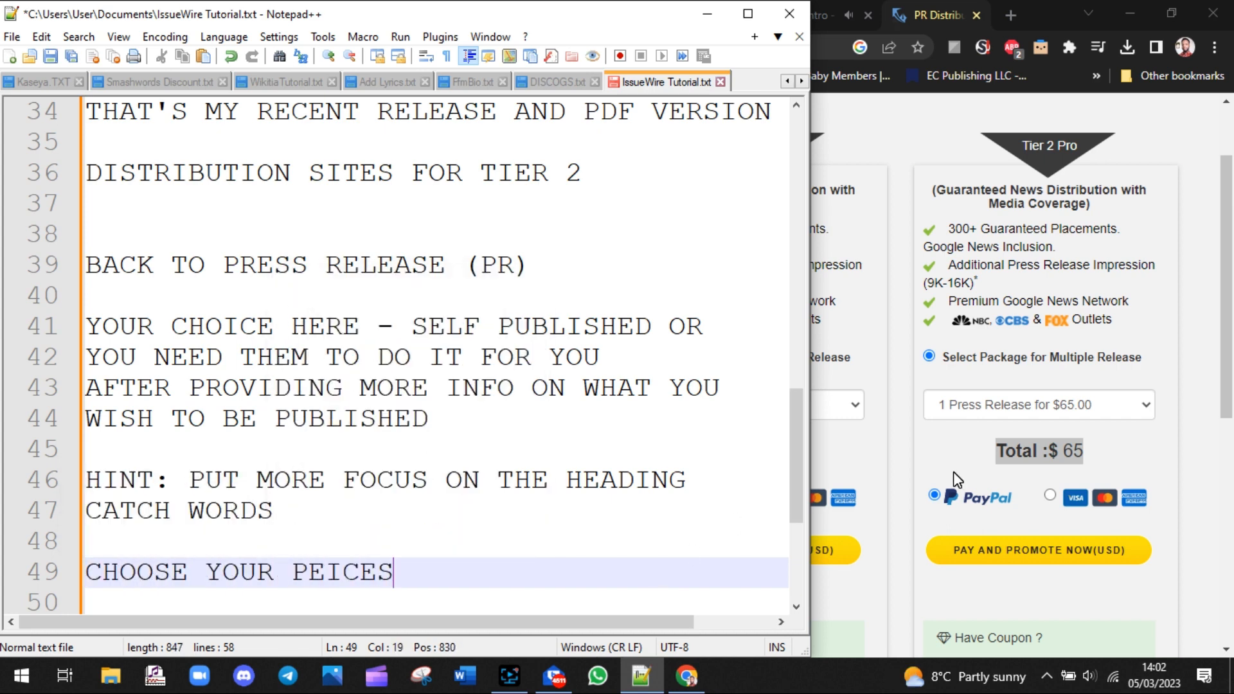
Add the line "LOOK AT THE DISTRIBUTION TOO" directly beneath it.
key("Return")
type("LOOK AT T")
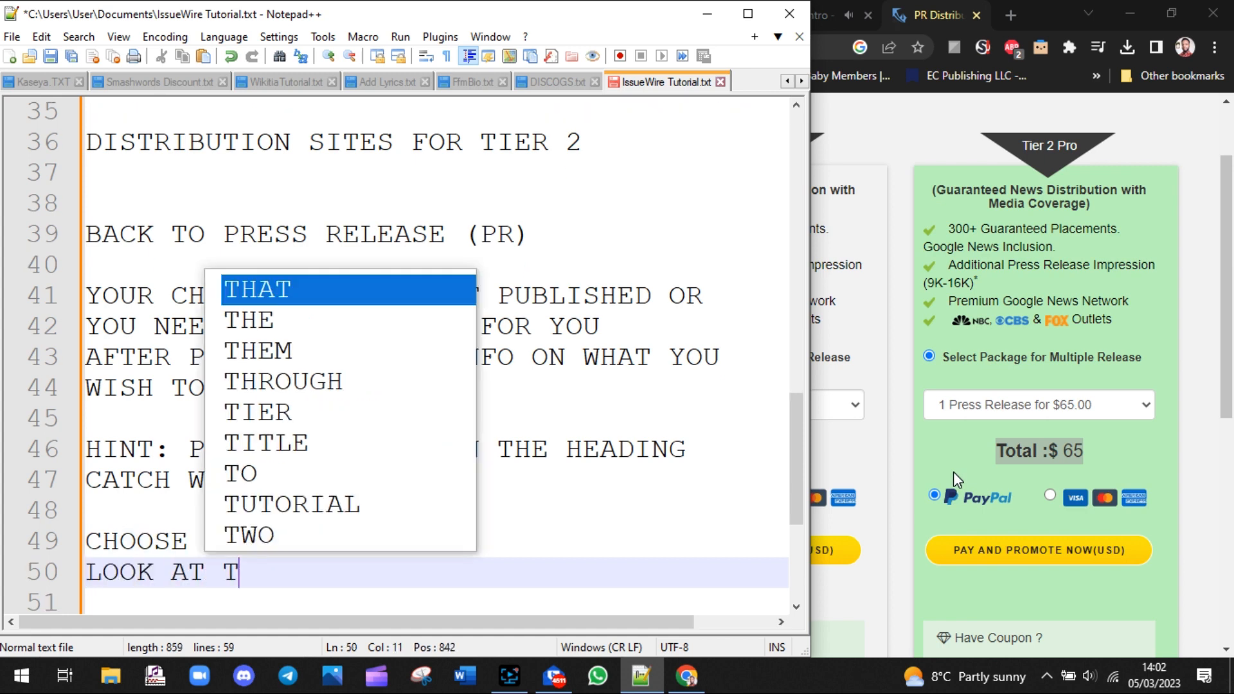
type("HE DISTRIBUTO")
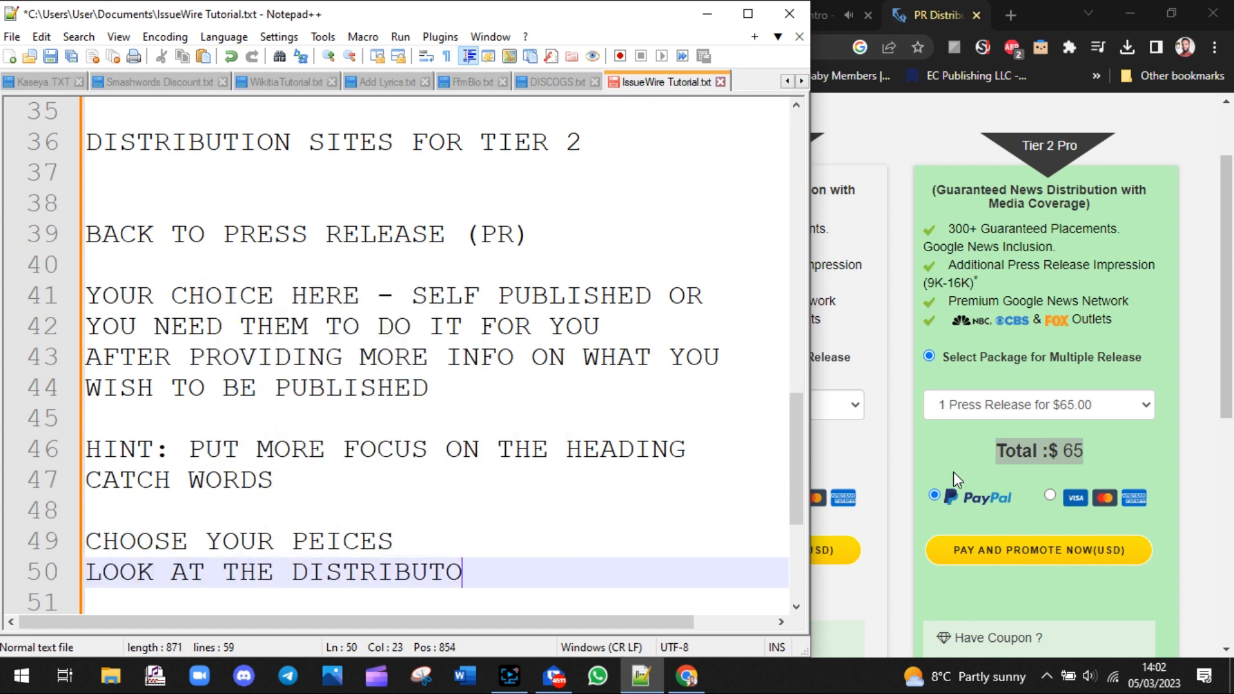
key("BackSpace")
type("ION TOO")
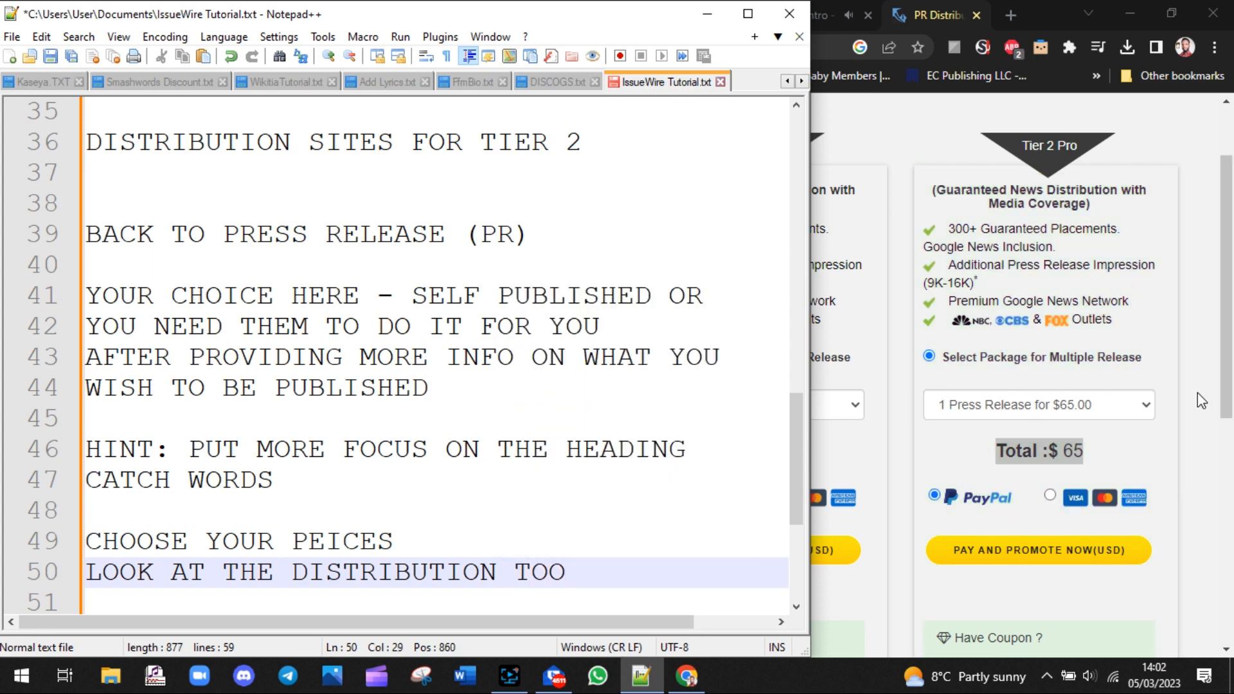
Return to the IssueWire packages in Chrome and highlight Tier 1's guaranteed news distribution description.
left_click(1198, 393)
scroll(1220, 350, "down", 1)
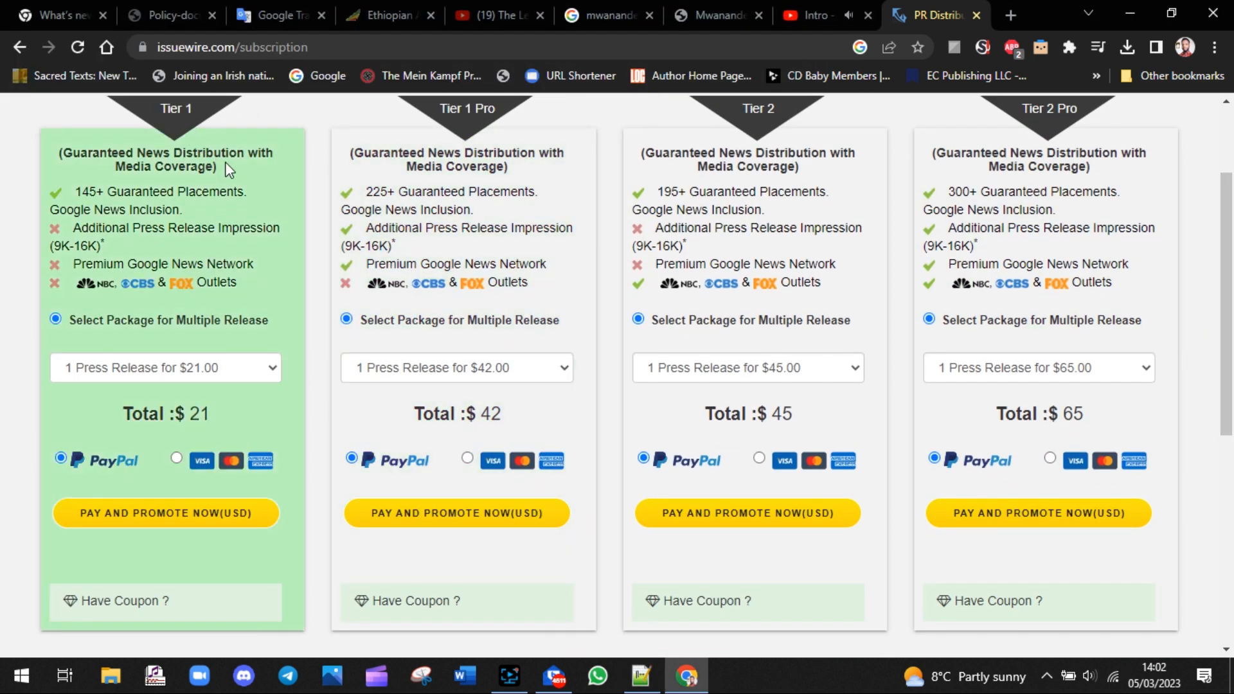
left_click_drag(197, 161, 44, 151)
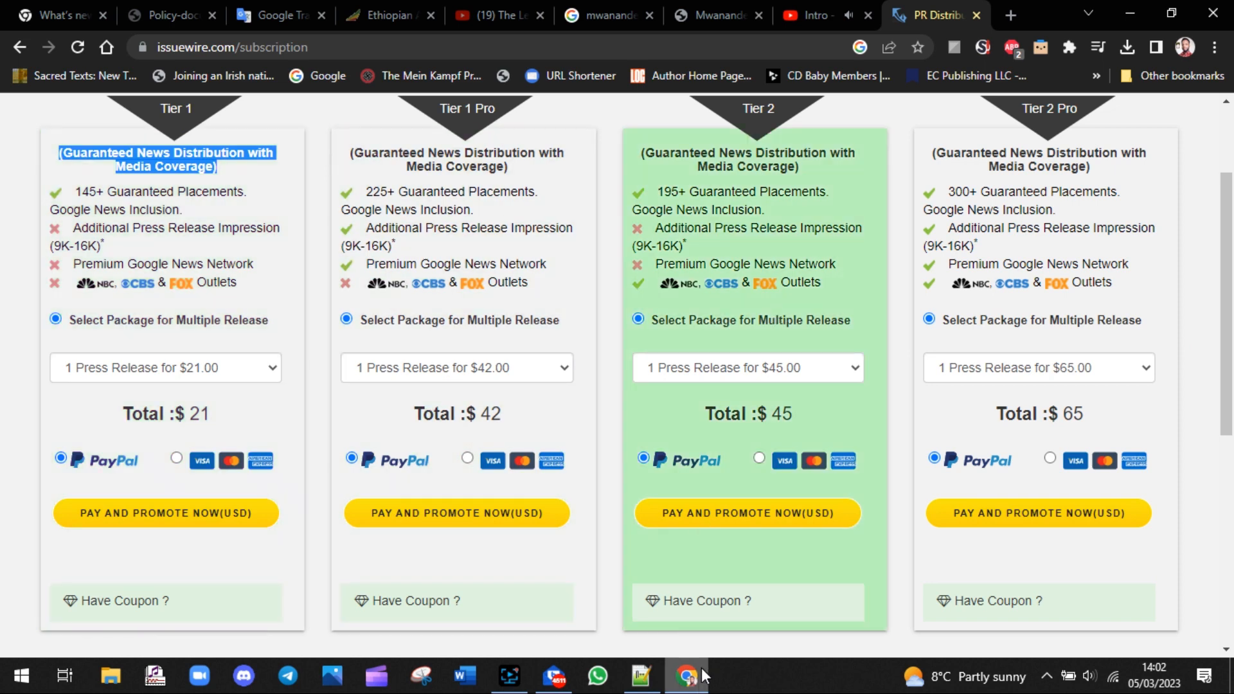
Switch to Notepad++, append "+ OUTLETS" to the distribution line and start a new line.
left_click(643, 676)
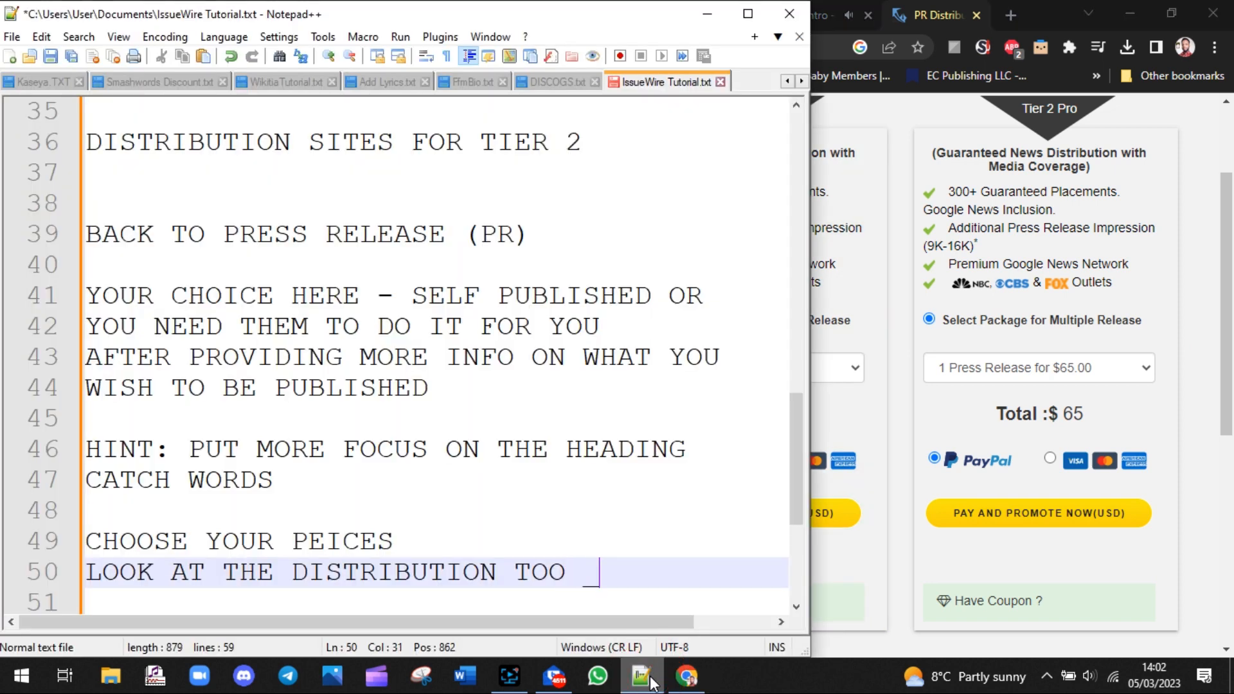
type("OT")
key("Return")
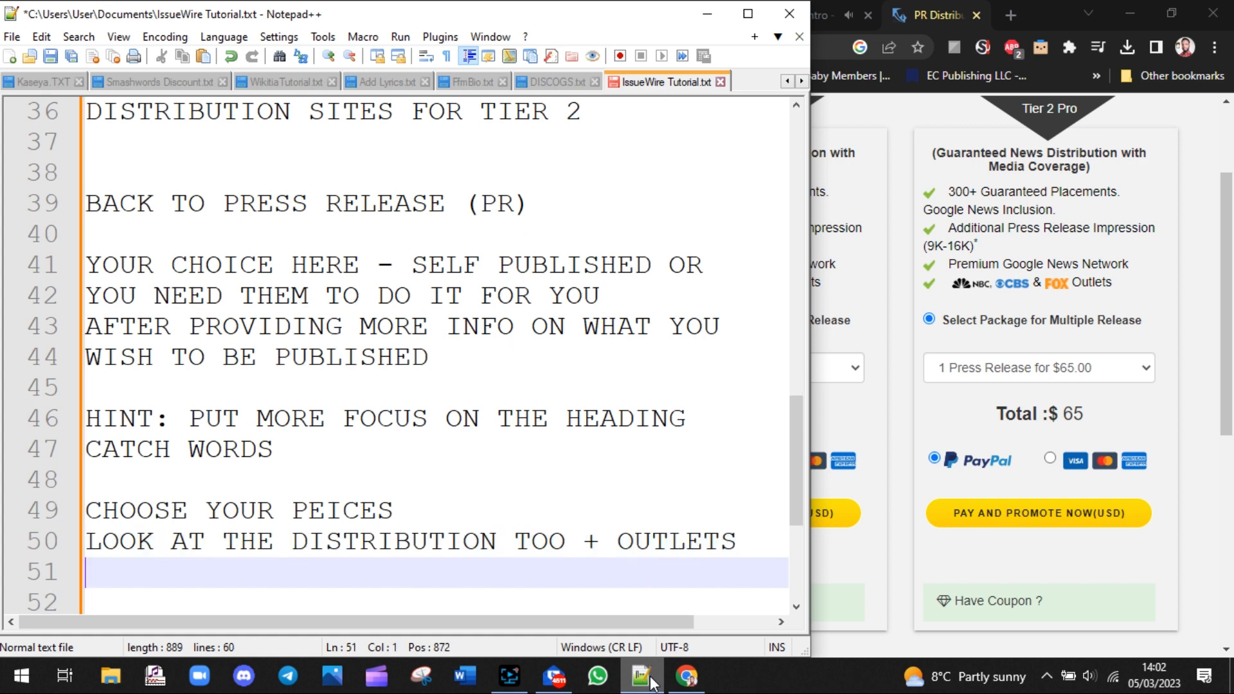
Switch to the IssueWire packages in Chrome and highlight Tier 2's news network and outlets lines, plus the Tier 2 and Tier 1 Pro totals.
left_click(1135, 298)
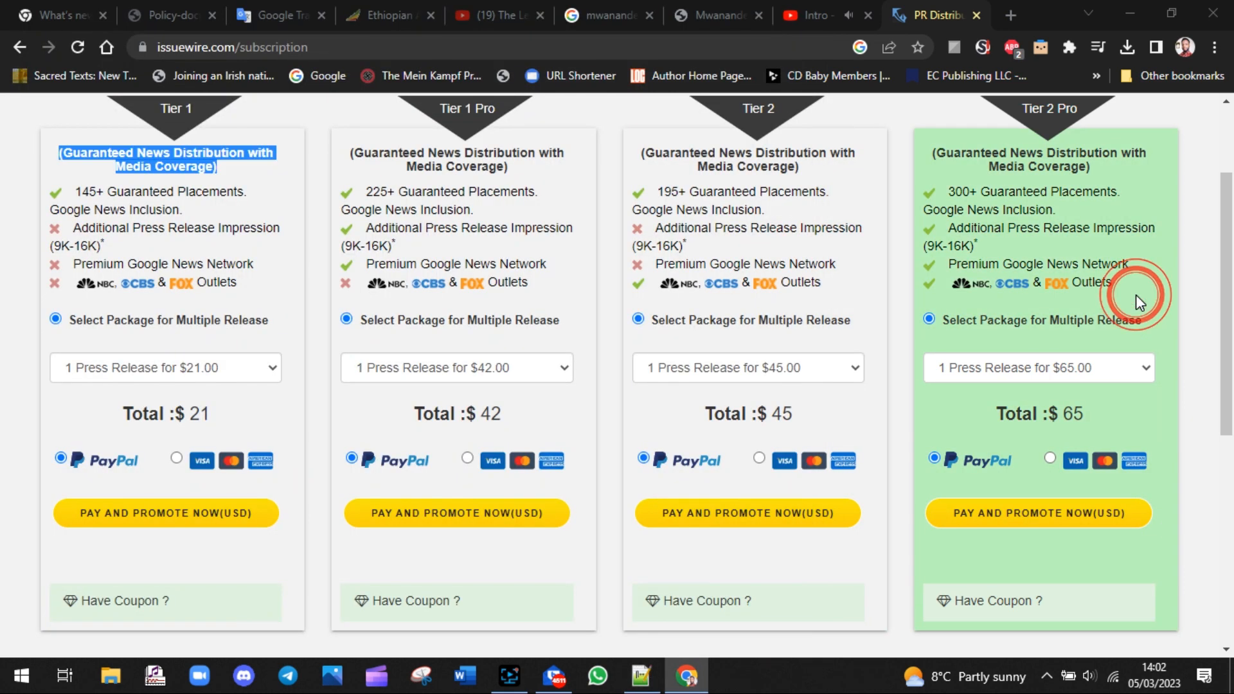
scroll(707, 244, "down", 1)
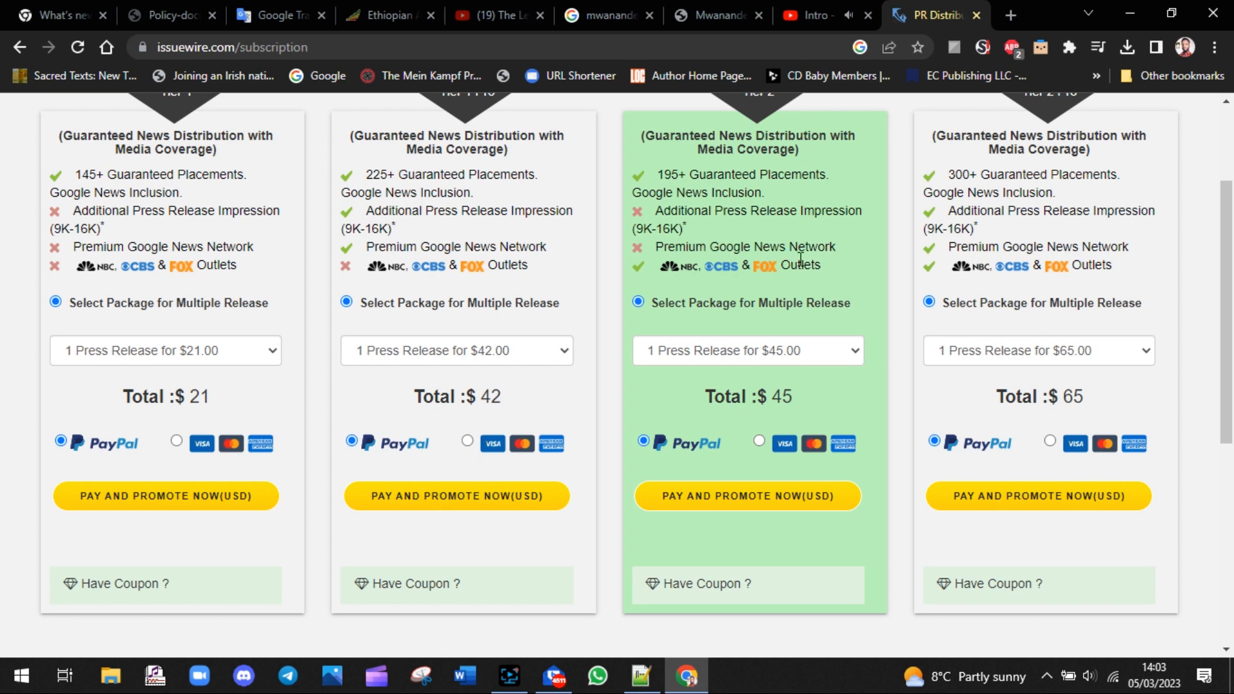
left_click_drag(822, 262, 656, 248)
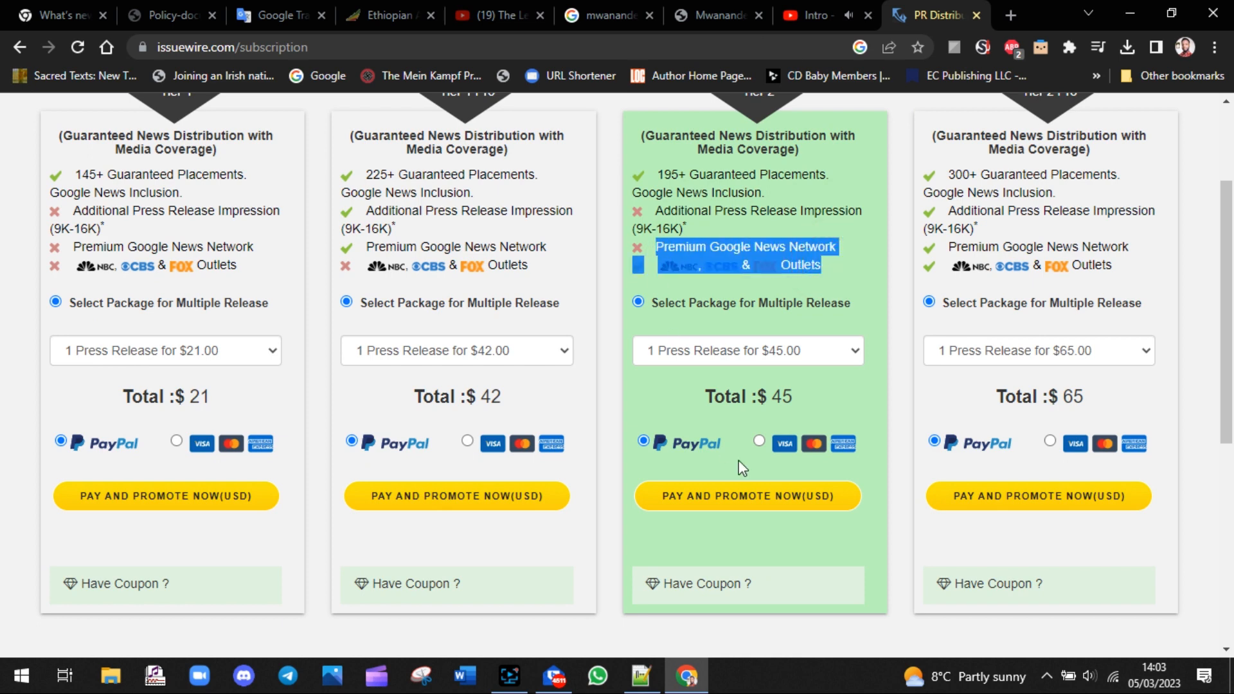
left_click_drag(796, 404, 702, 399)
left_click_drag(511, 397, 302, 372)
Show the multiple press release price options for the Tier 1 and Tier 1 Pro packages without choosing one.
left_click(258, 350)
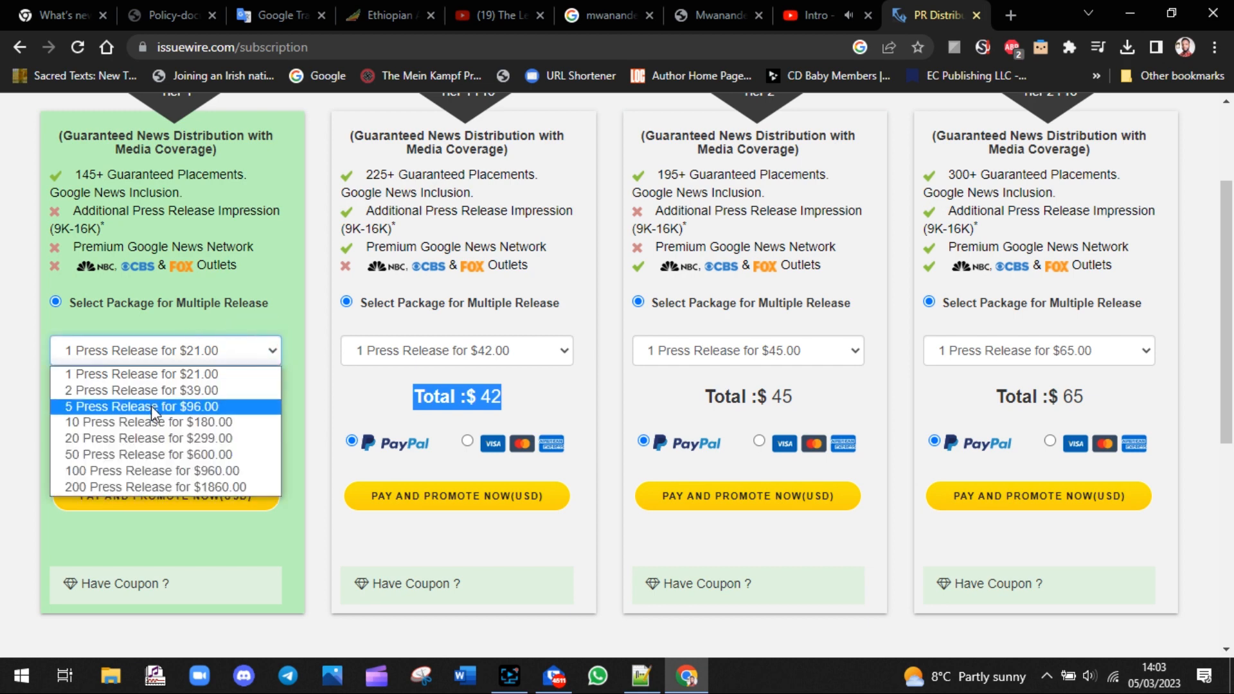
left_click(553, 350)
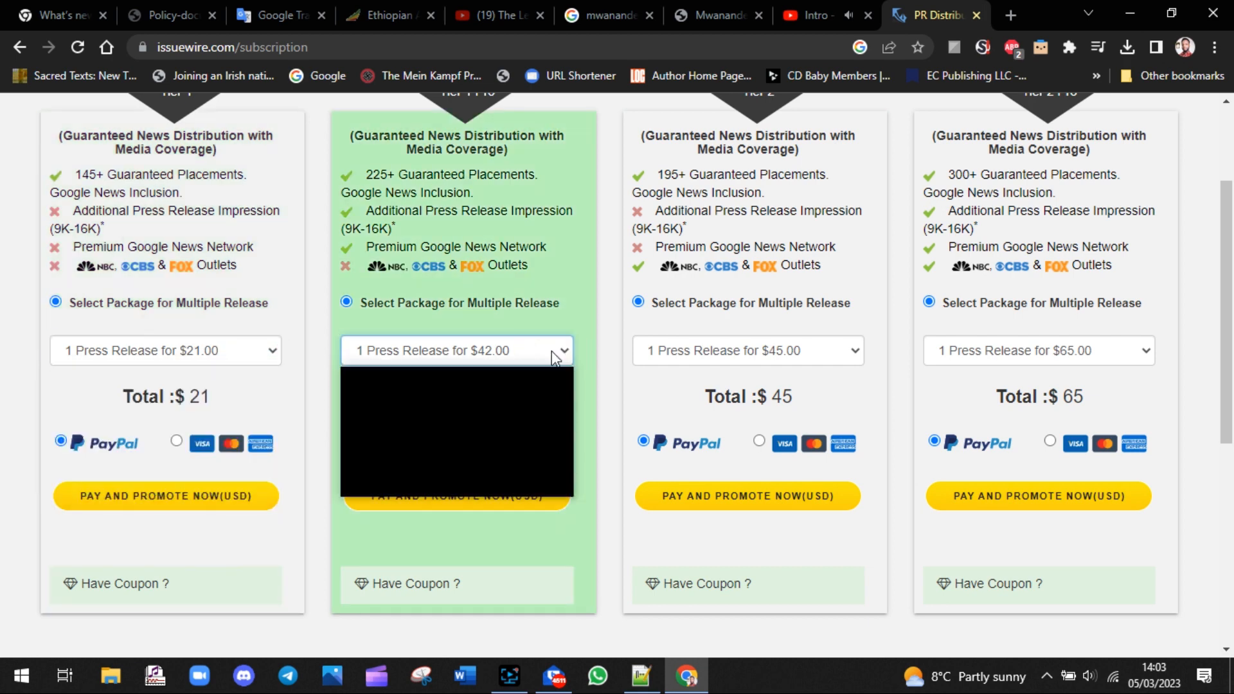
left_click(4, 441)
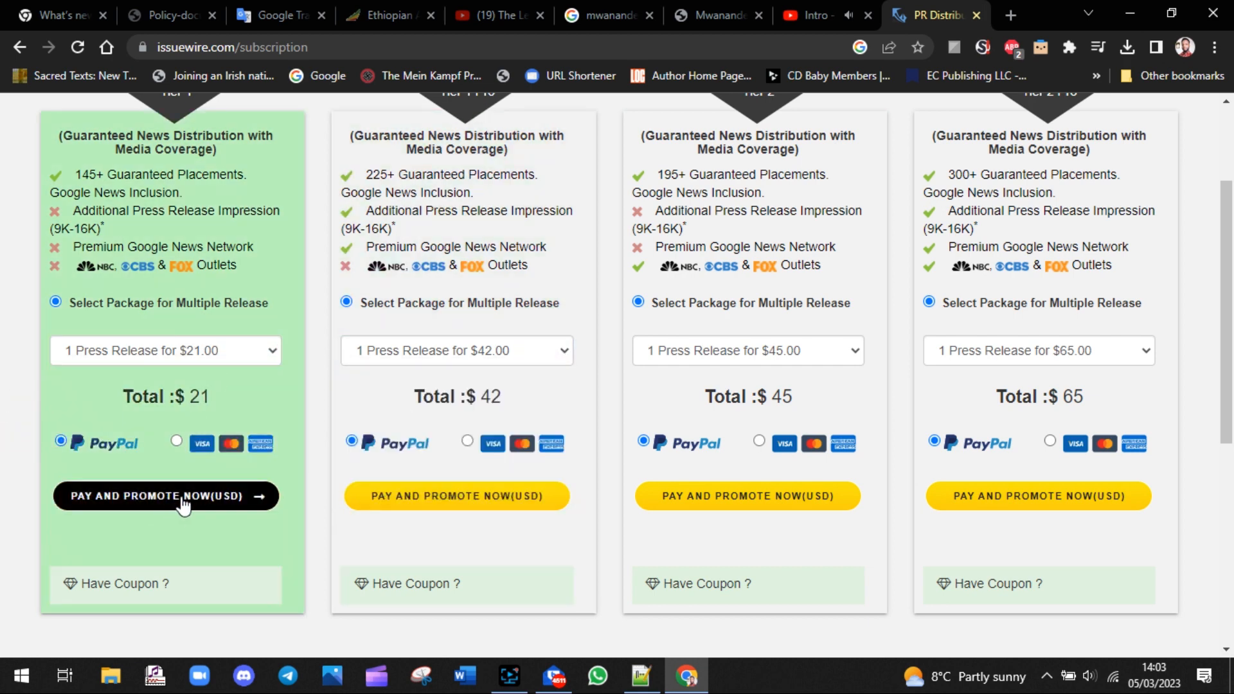
Open the PayPal checkout for one Tier 1 press release and expand the Tier 1 and Tier 1 Pro coupon fields.
left_click(183, 496)
left_click(164, 585)
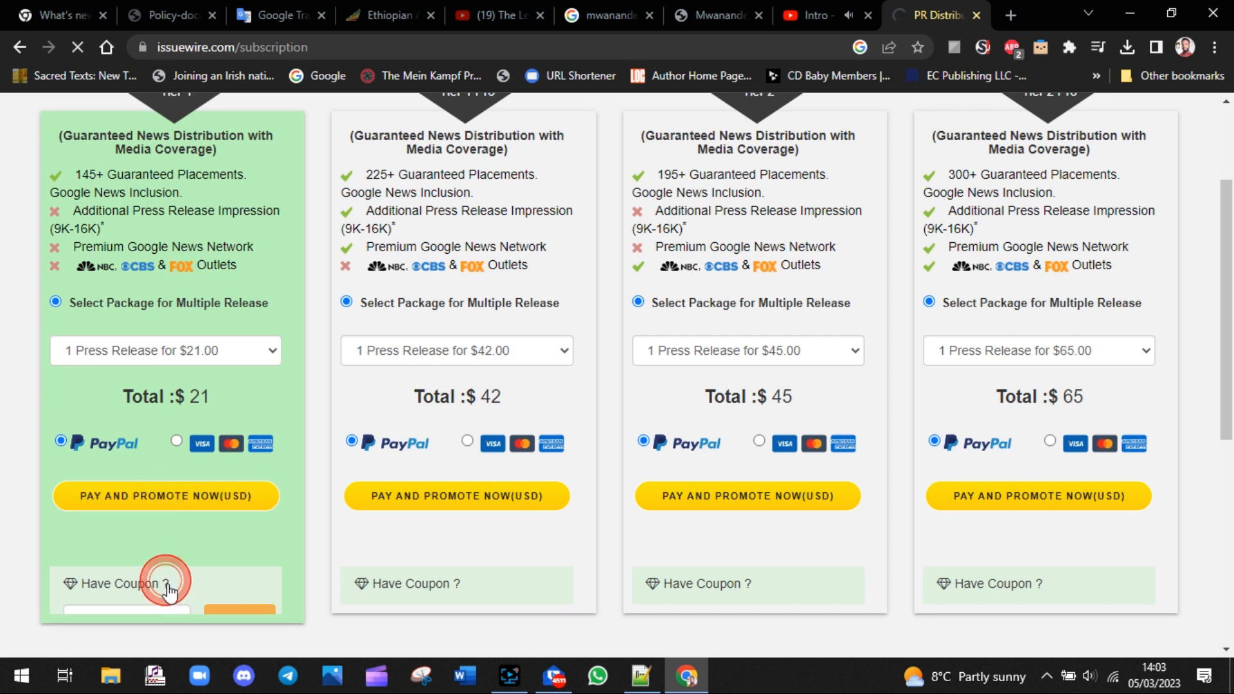
left_click(154, 617)
left_click(482, 585)
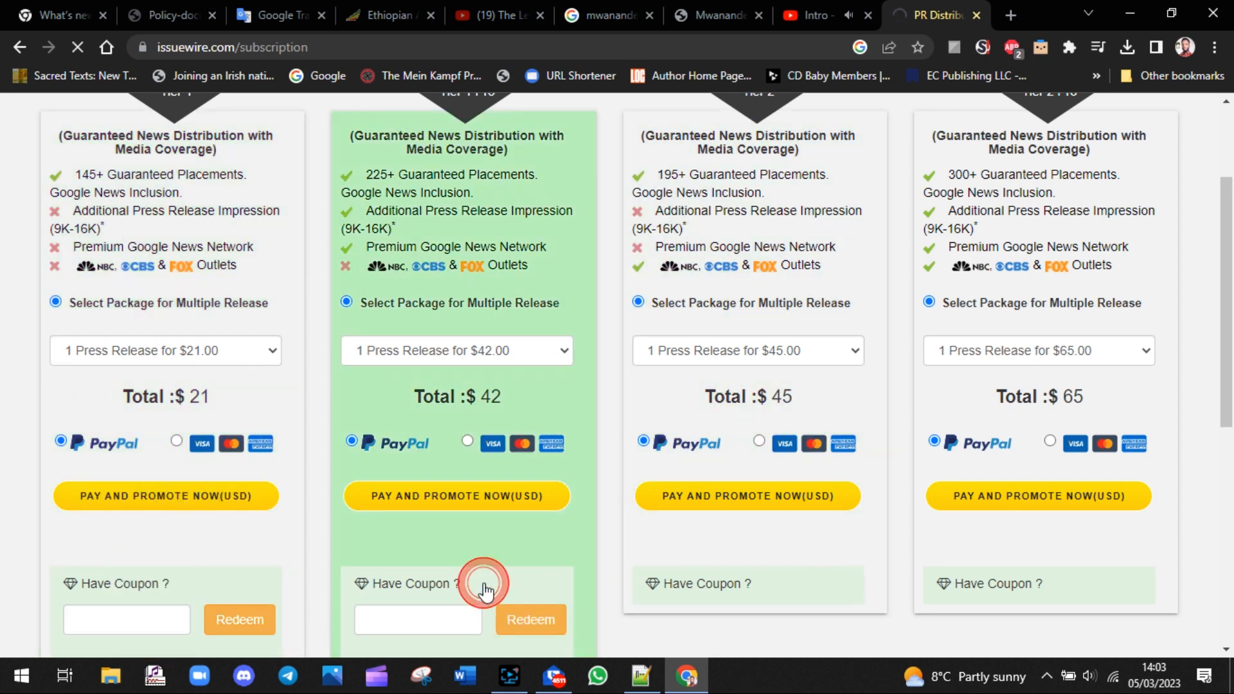
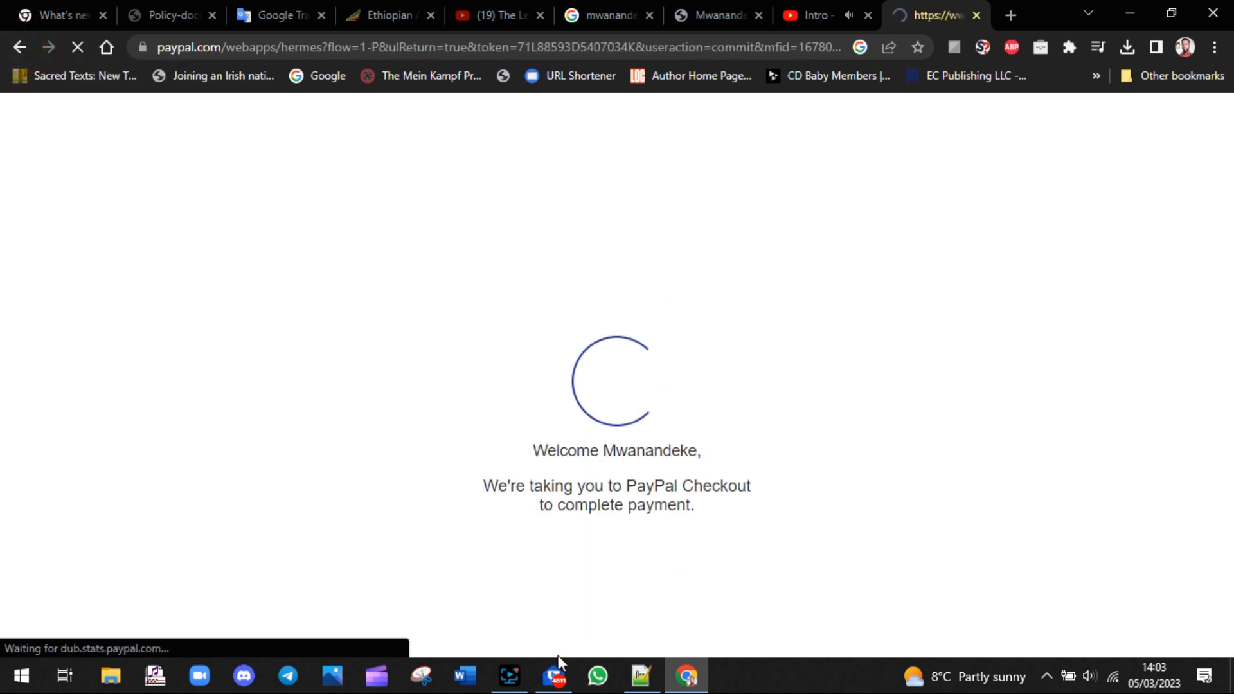
left_click(509, 675)
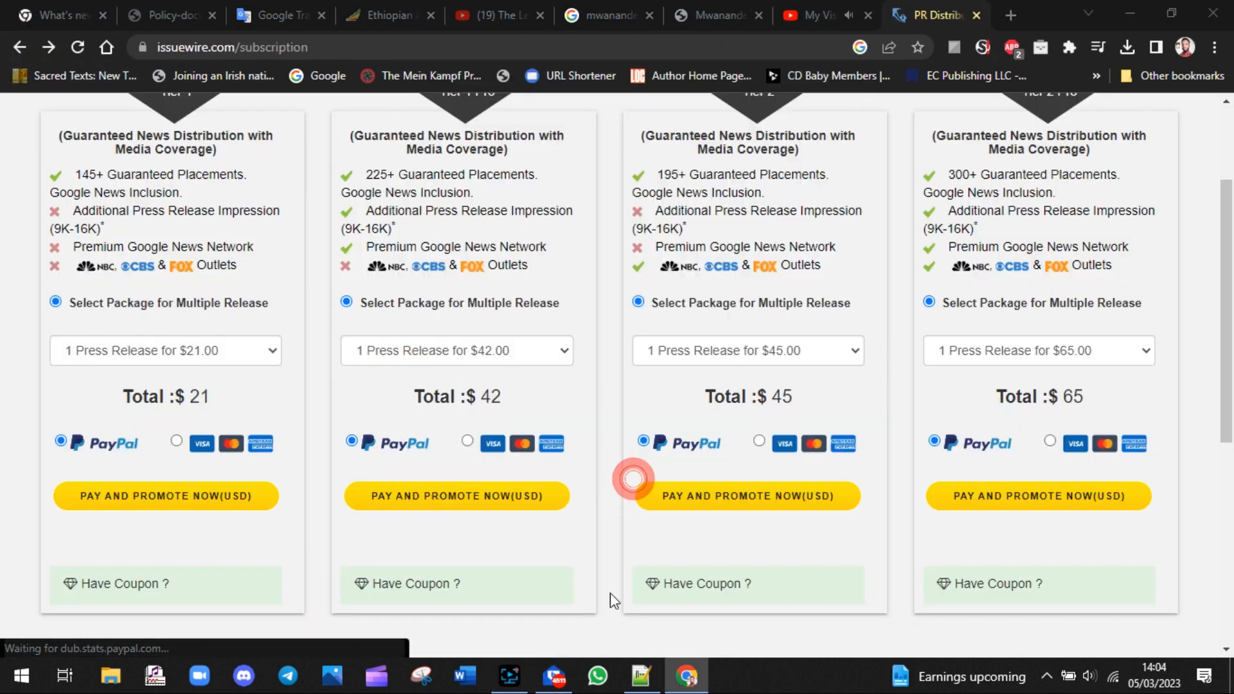
Switch to Notepad++ and add the heading "STEP 3:" below the distribution and outlets line, followed by a blank line.
left_click(640, 675)
type("STEP")
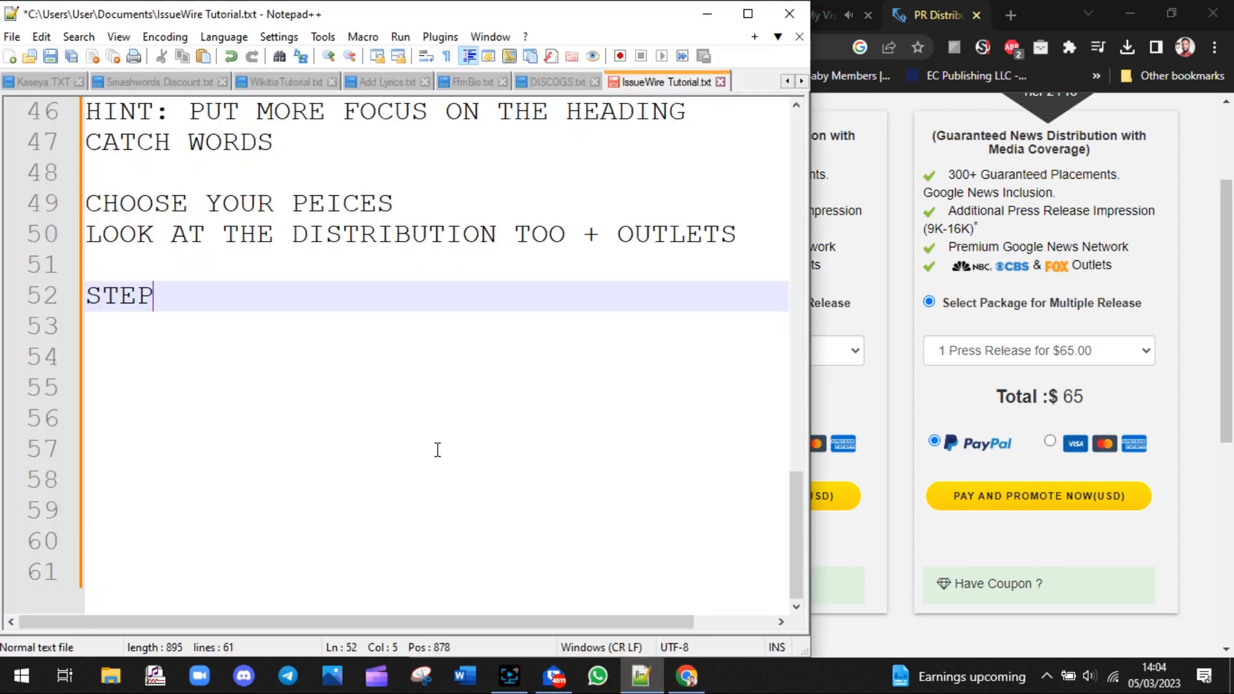
type(" 3:")
key("Return")
key("Return")
Write "PAYMENT THROUGH PAYPAL (MORE SECURED" under the Step 3 heading and start a new line.
type("PAYM")
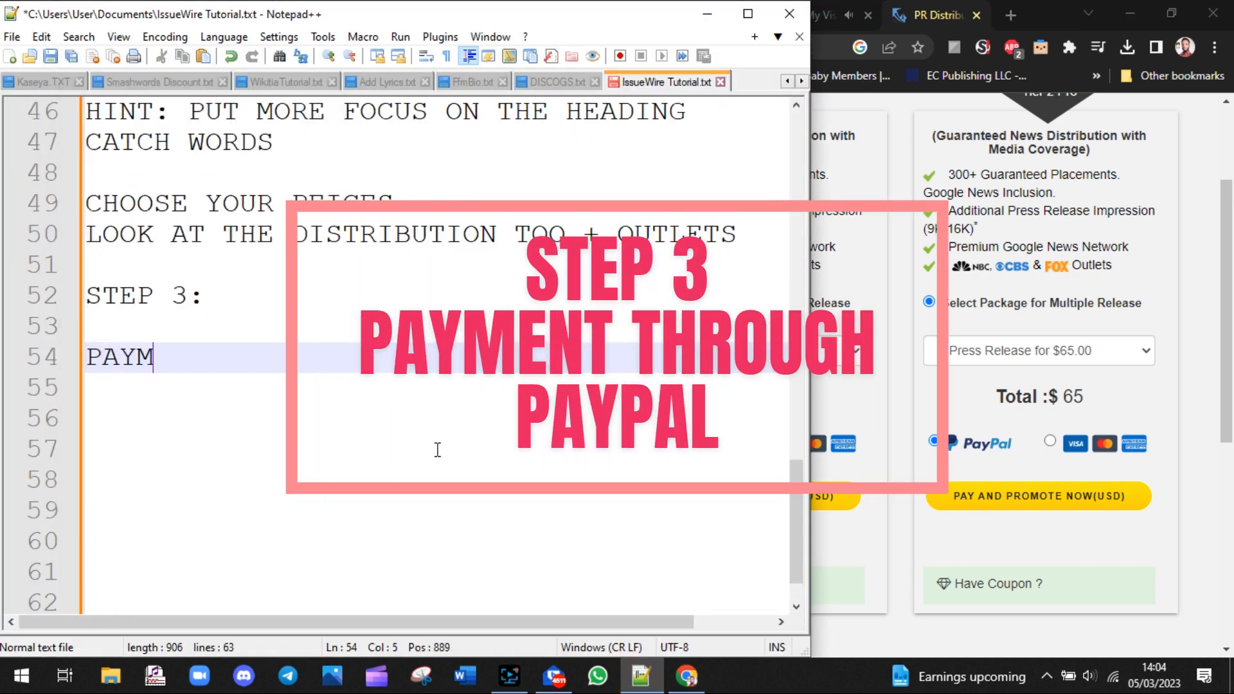
type("ENT THROUGH PYPA")
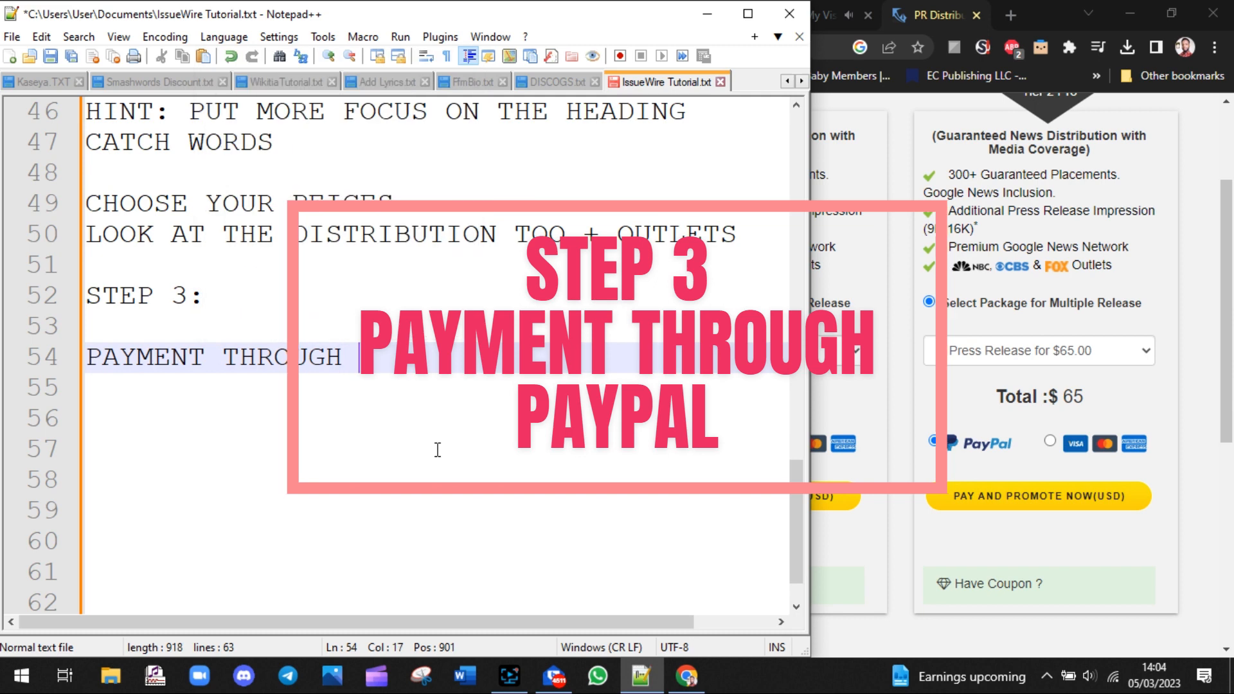
key("BackSpace")
key("BackSpace")
key("BackSpace")
type("A")
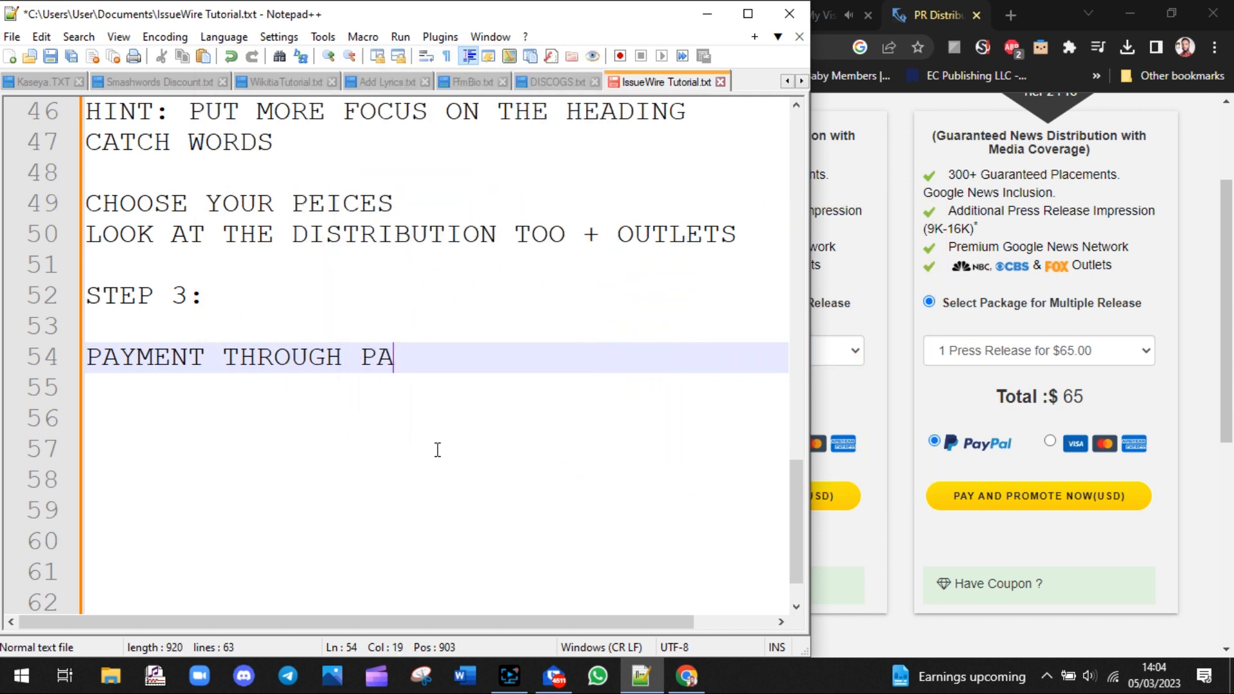
type("YPAL (MORE SECU")
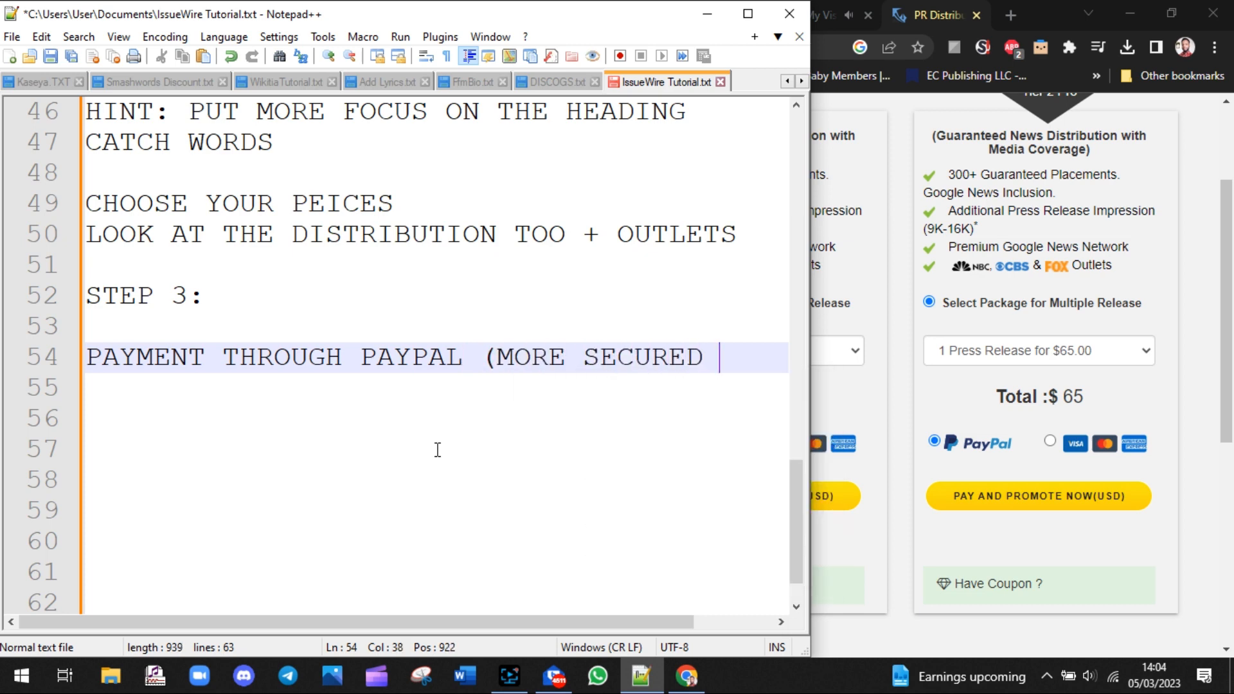
type("RED")
key("Return")
Complete the payment note with "FOR YOU THE CUSTOMER / BUYER)" on the second line and leave a blank line below.
type("FOR THE CO")
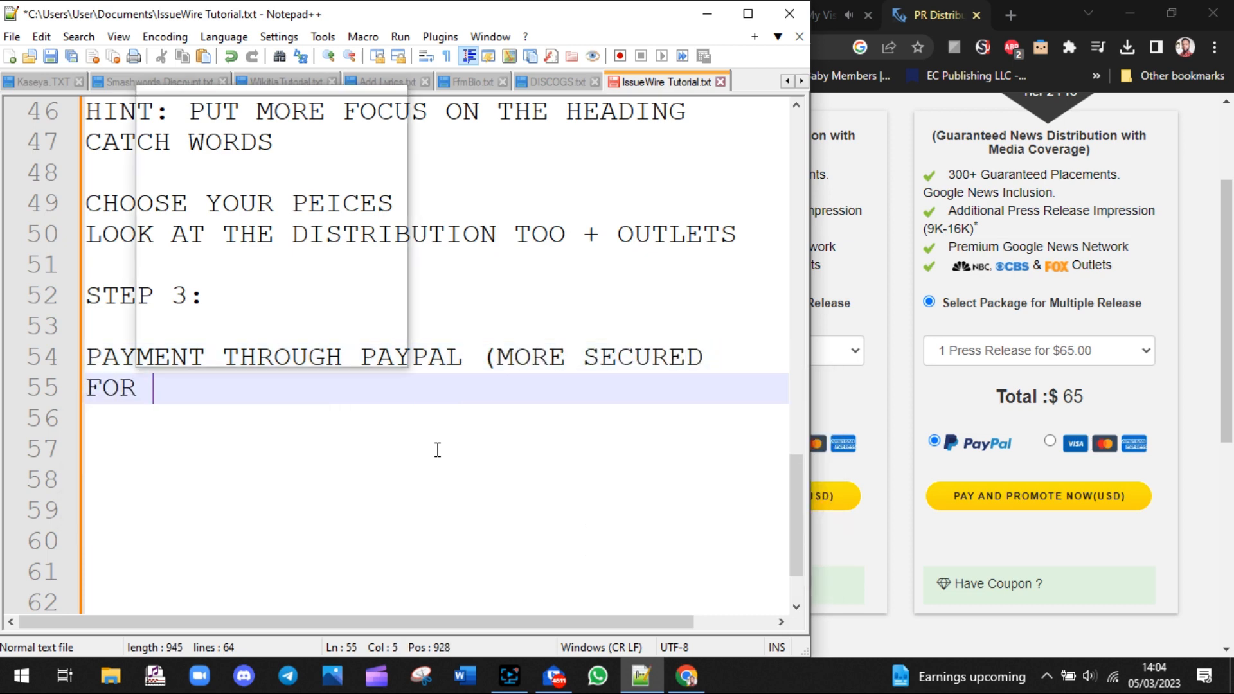
key("BackSpace")
key("BackSpace")
key("BackSpace")
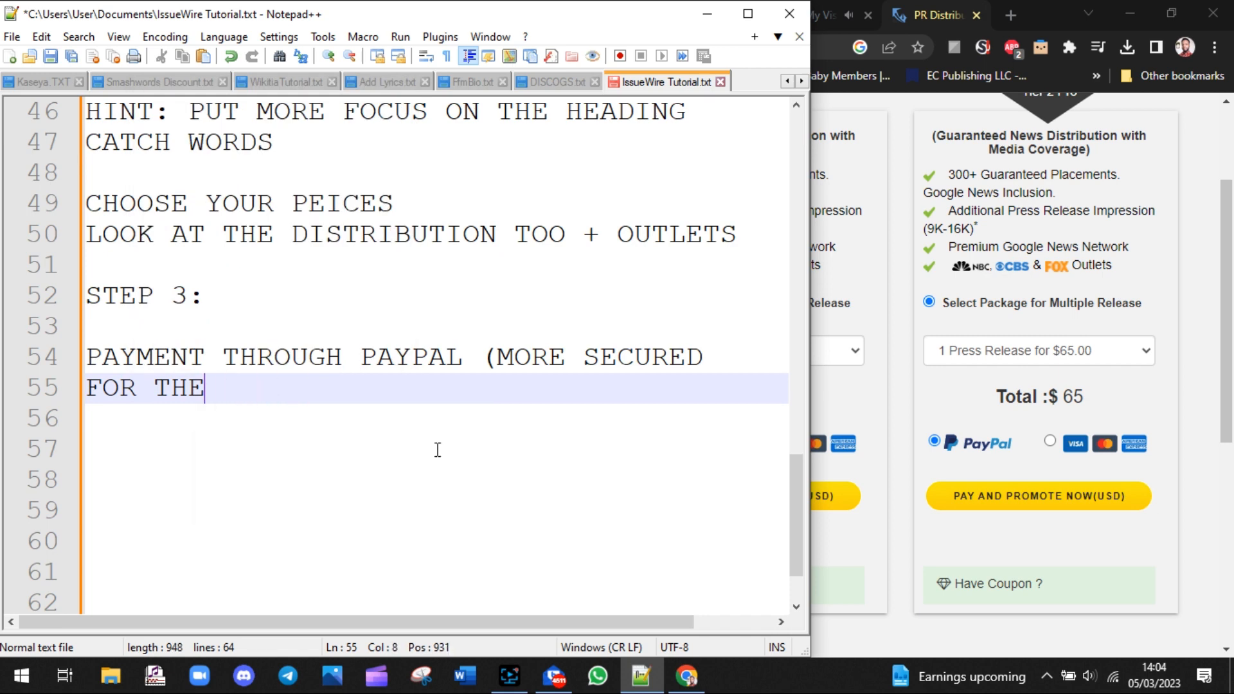
type("YOU THE S")
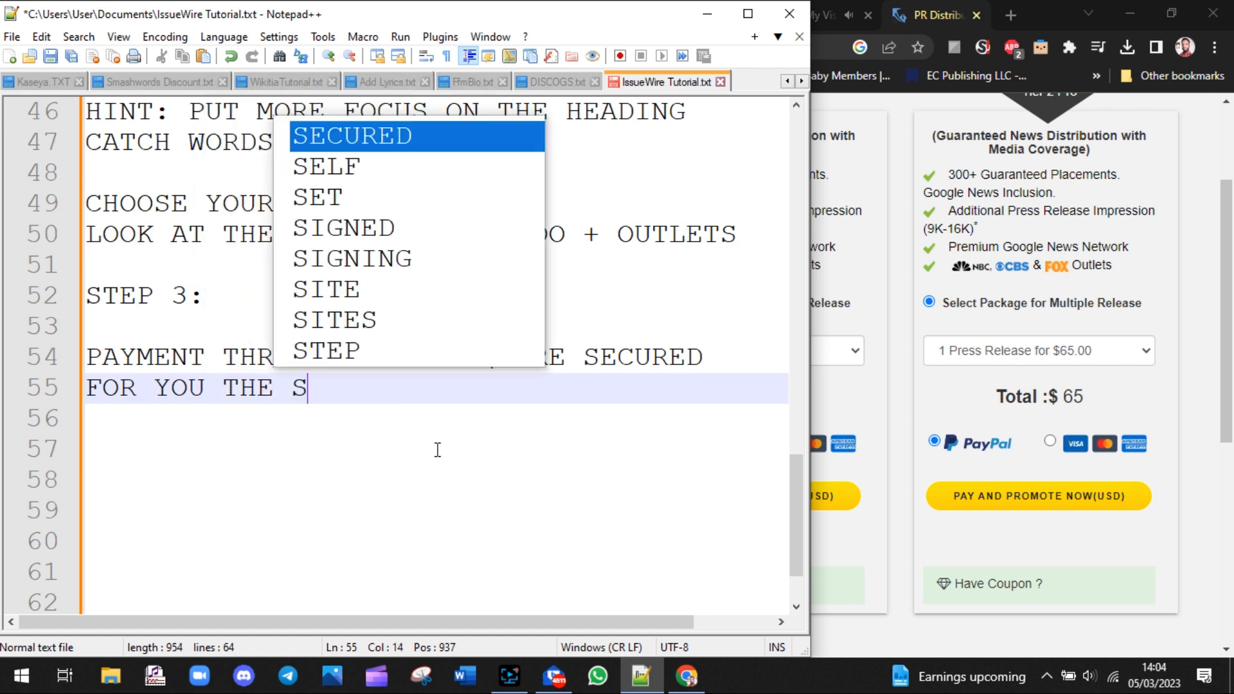
key("BackSpace")
type("CU")
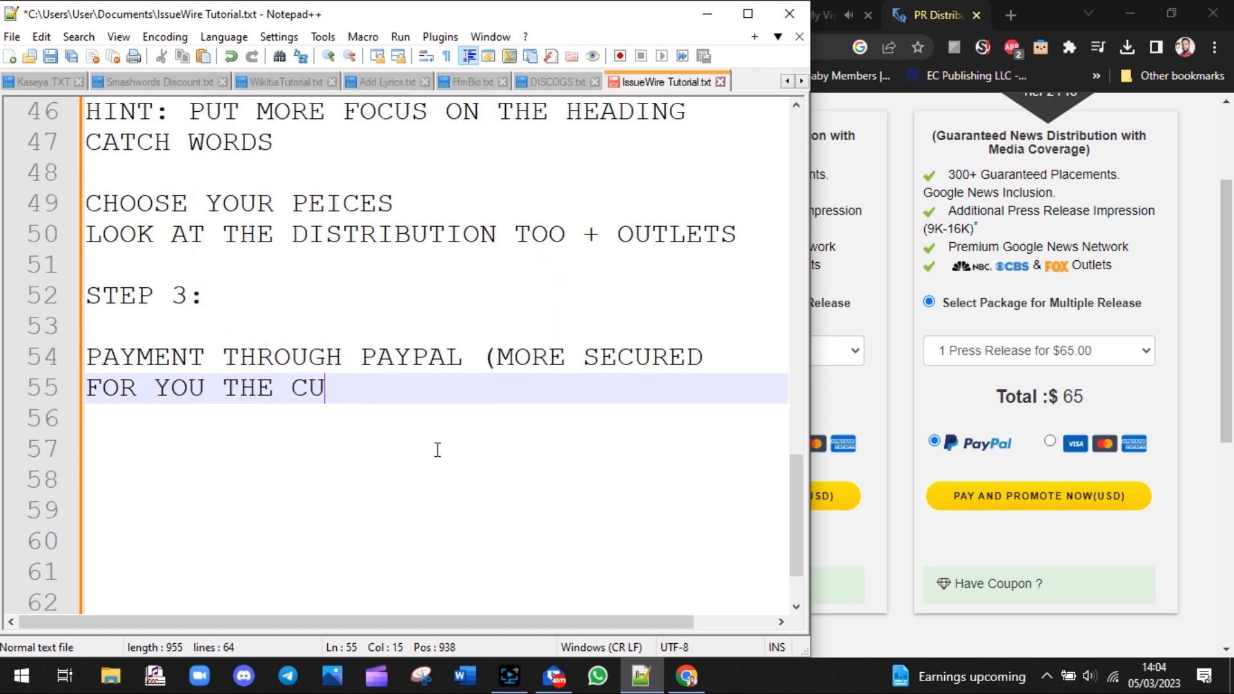
type("STOMER")
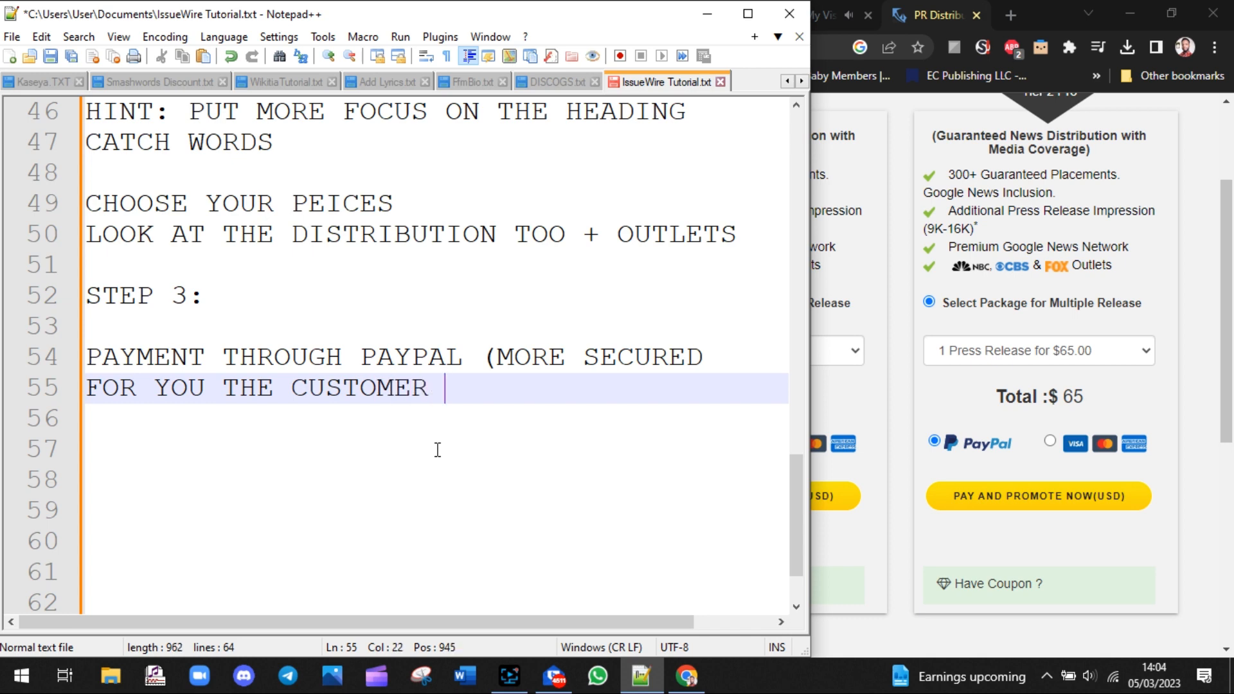
type(" / BUYER")
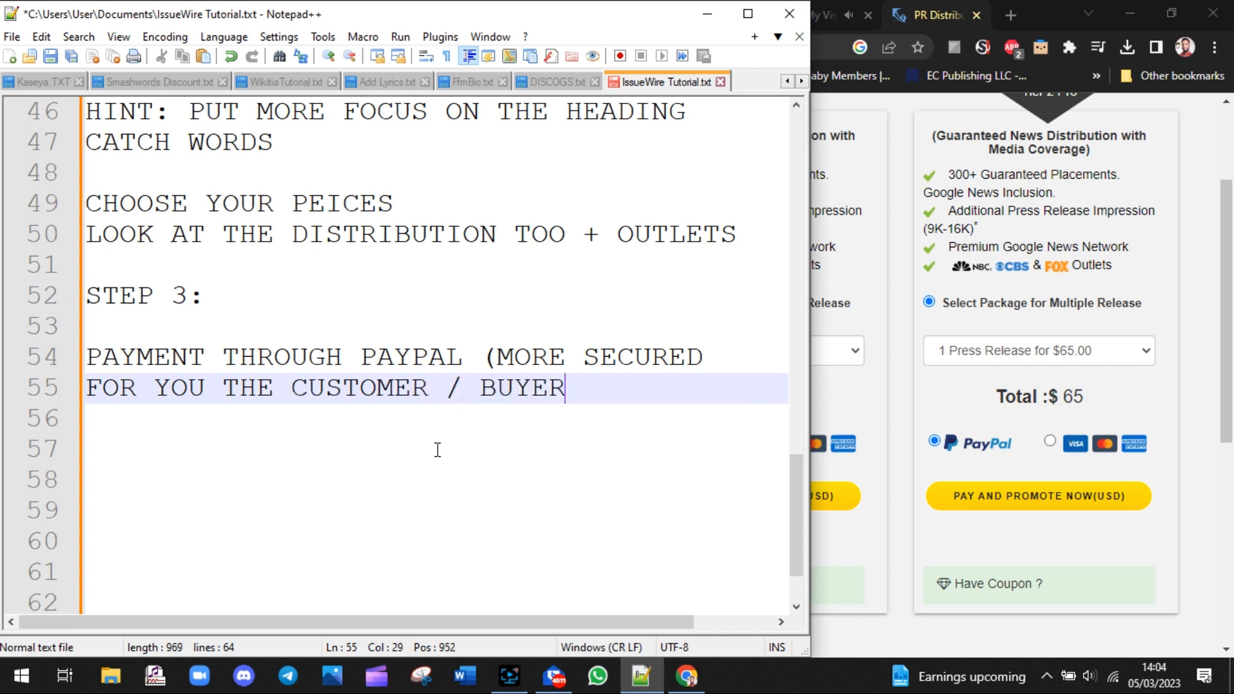
type(")")
key("Return")
key("Return")
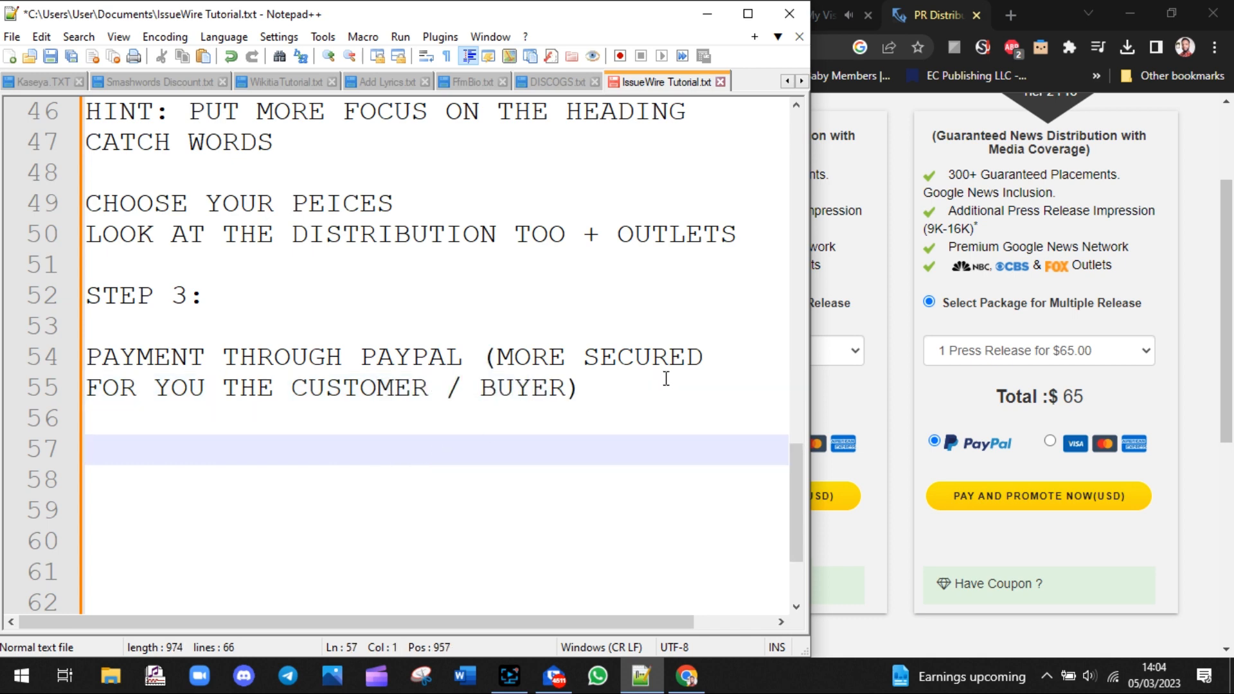
Return to the IssueWire packages page in Chrome and highlight the account's credit balance.
left_click(893, 392)
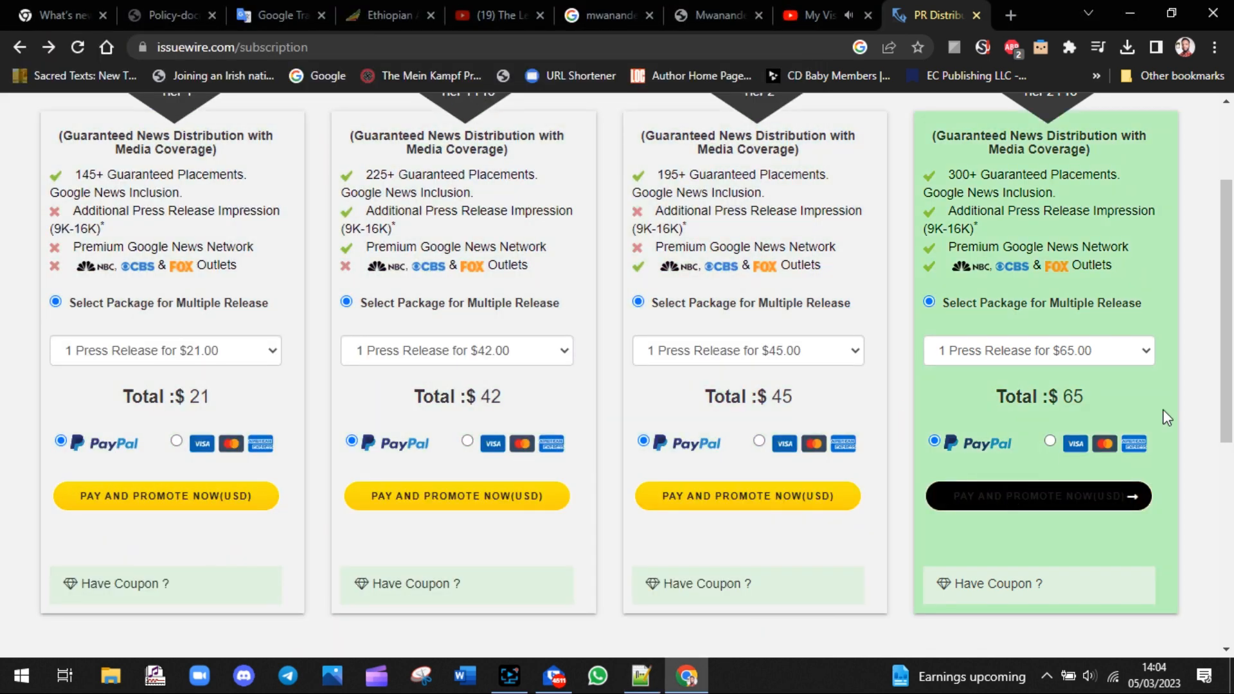
left_click_drag(1228, 352, 1232, 267)
triple_click(1046, 180)
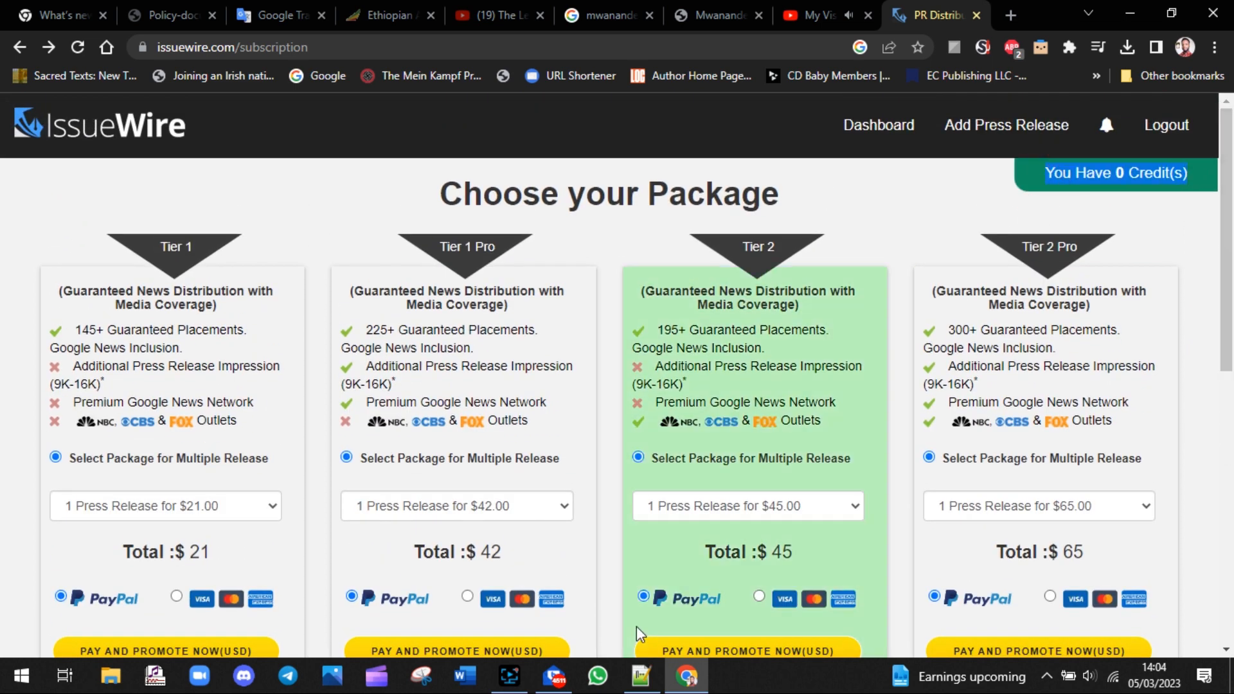
Switch to Notepad++ and add the line "NOTE: I HAVE ZERO CREDIT" below the PayPal payment note.
left_click(641, 675)
type("NOTE")
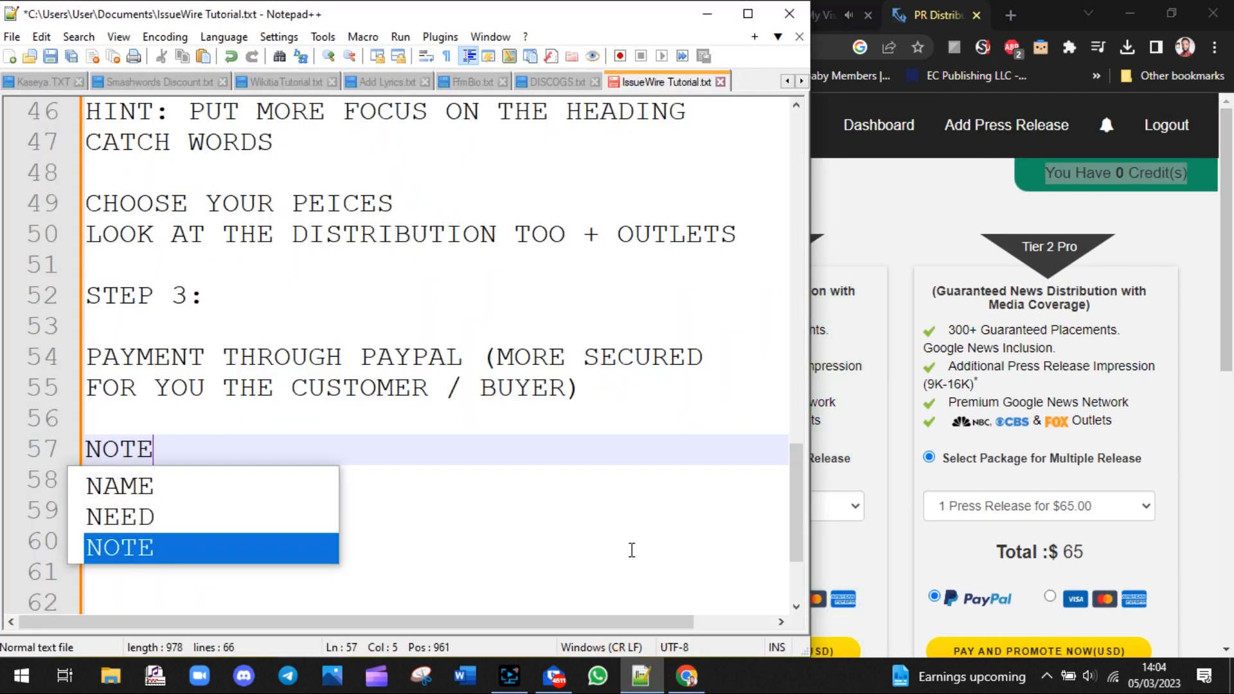
type(": I HAVE ")
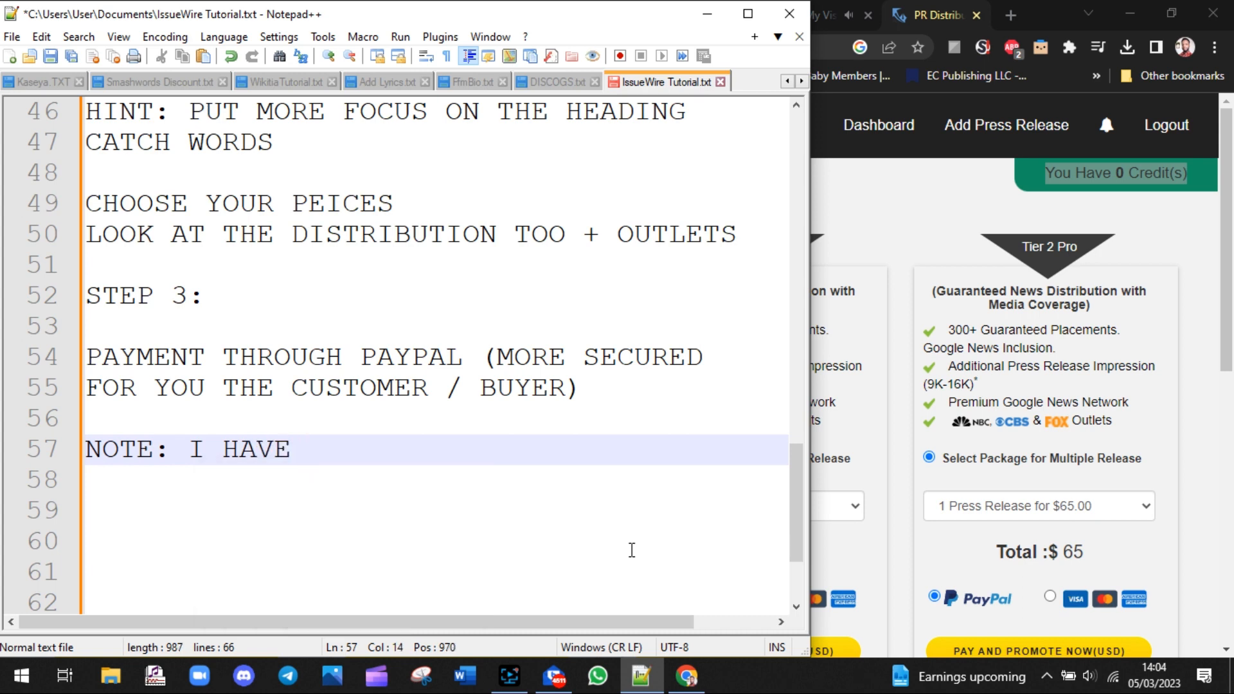
type("ZERO CREDIT")
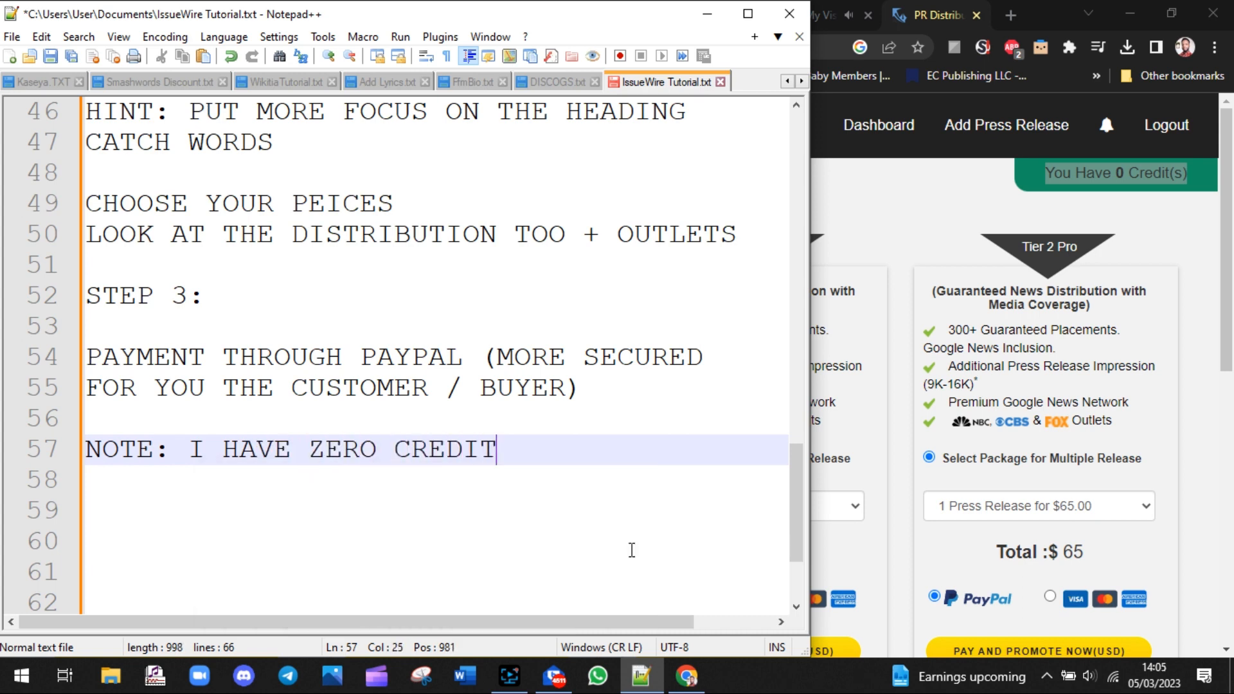
key("Return")
Add the line "MEANING, YOU CAN PAY MORE CREDIT AND" directly beneath the credit note.
type("MEANING")
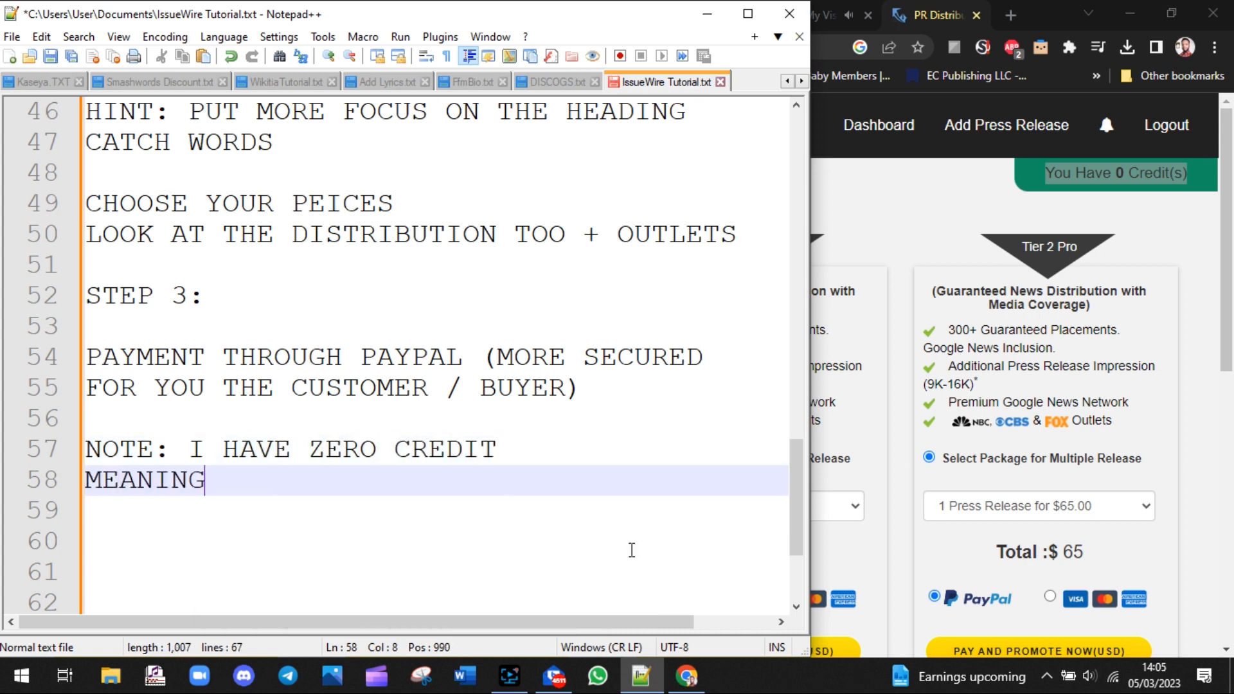
type(", YOU CAN PAY")
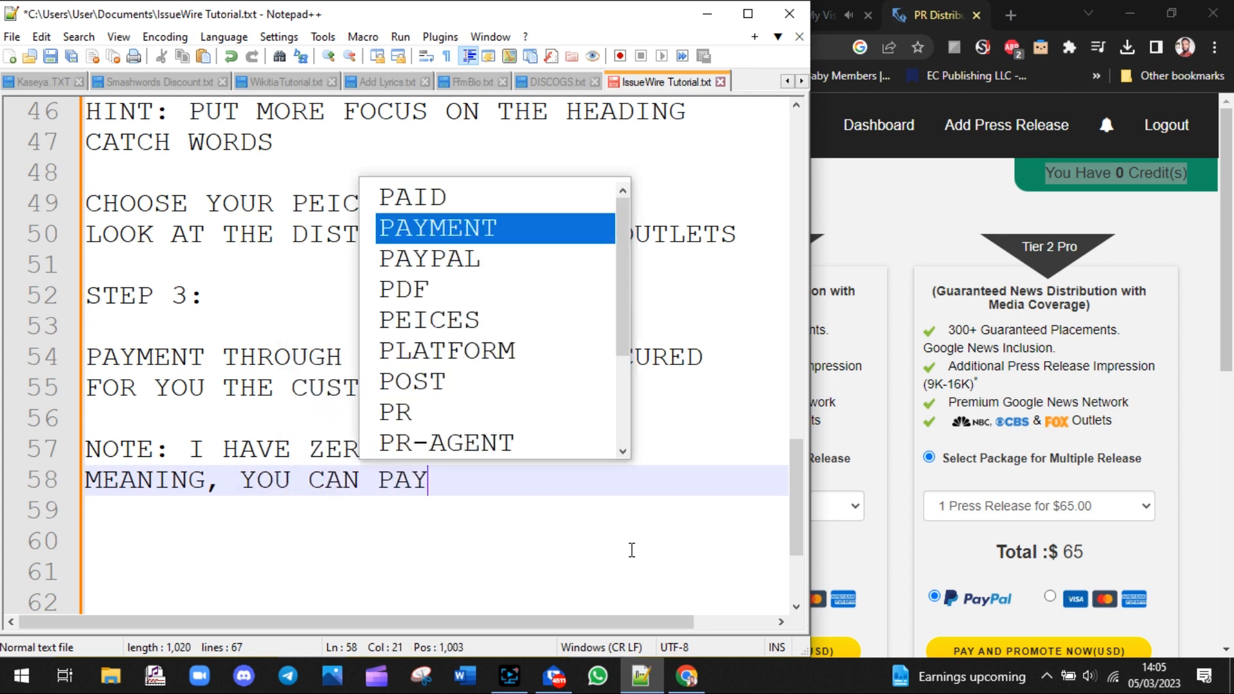
type(" MORE CR")
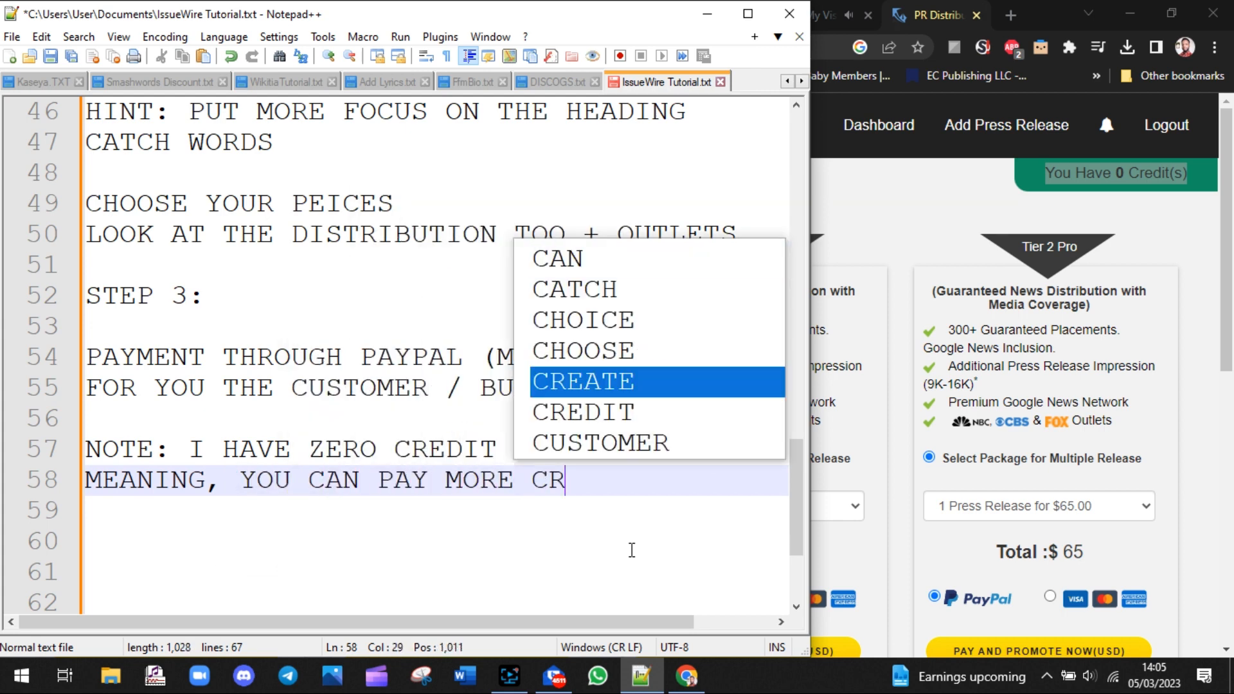
type("EDIT AND")
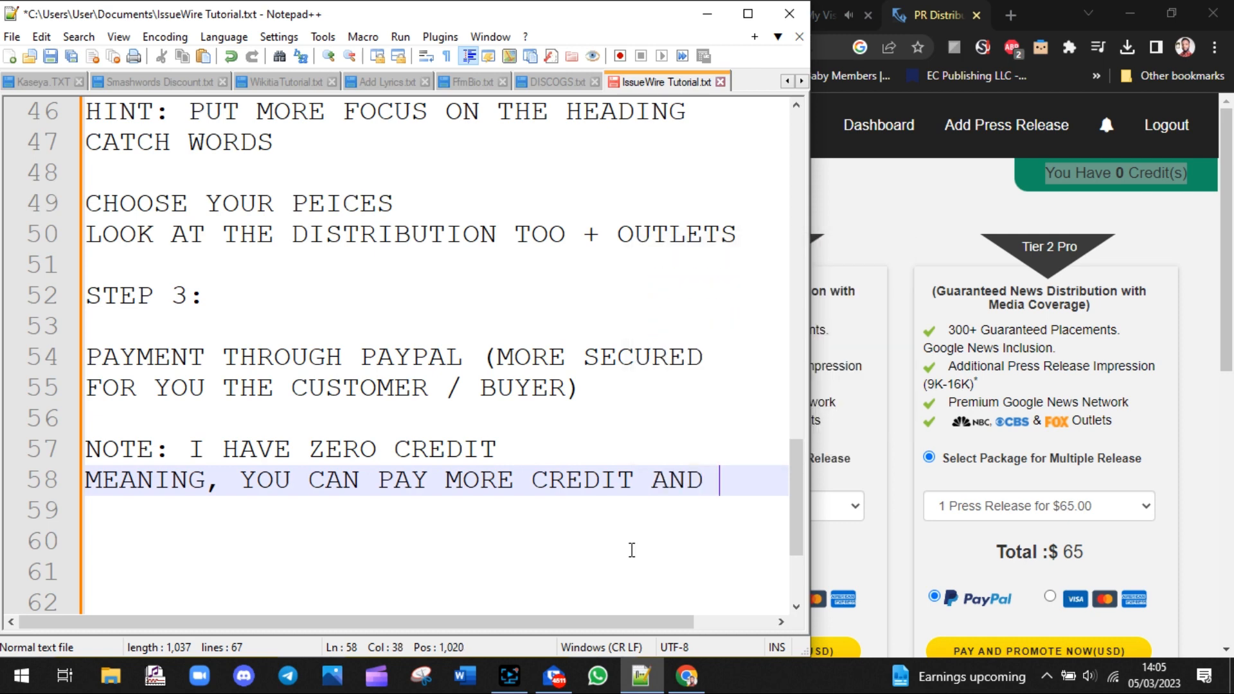
key("Return")
Continue the credit note with the line "THEN DECIDE TO RELEASE YOUR NEWS LATER ON" and leave a blank line below it.
type("THEN DECI")
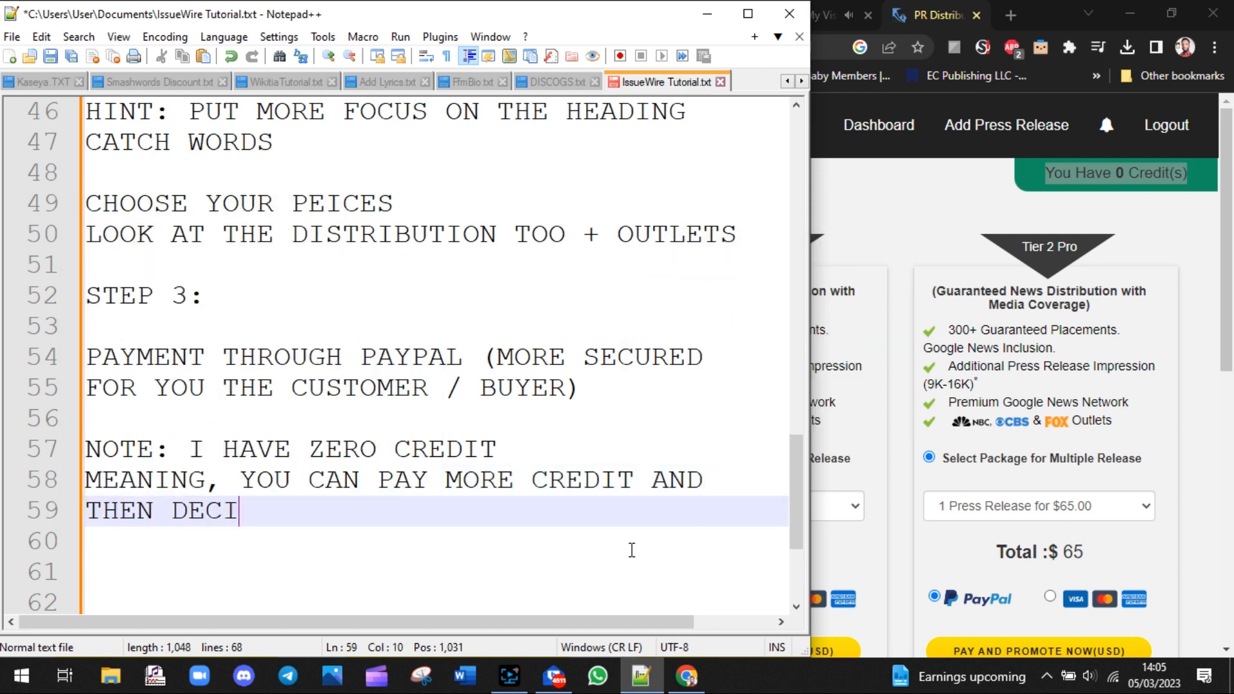
type("DE TO ")
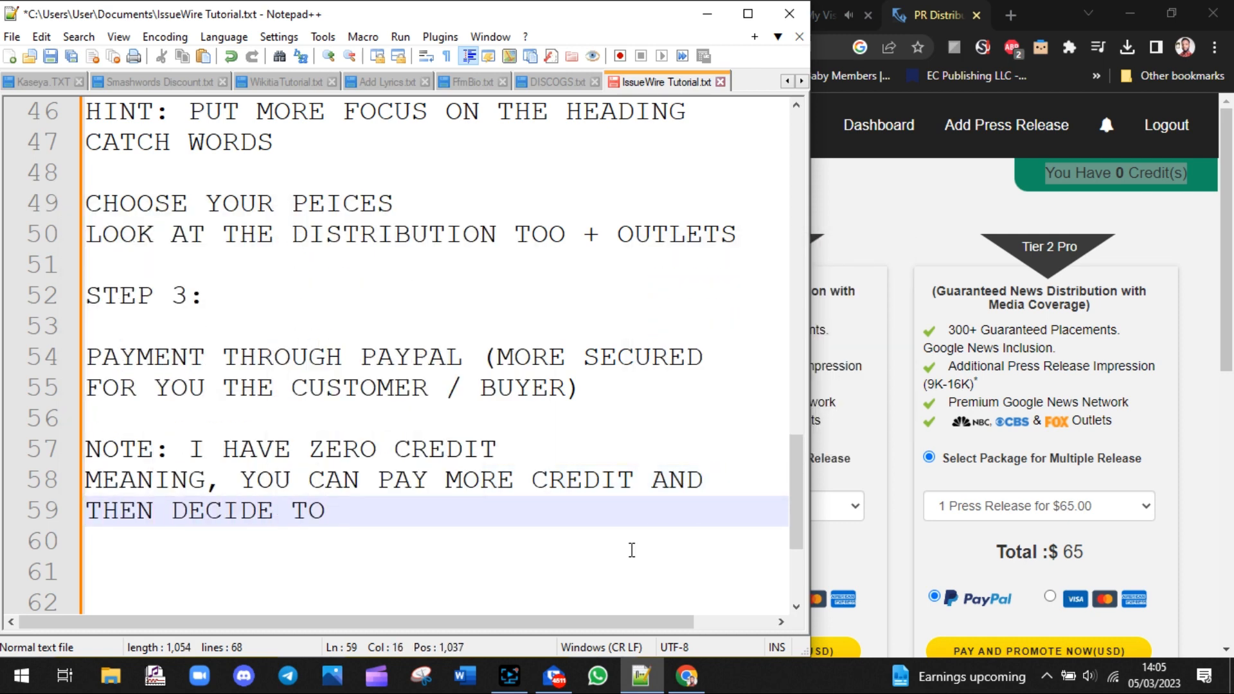
type("RELEASE ")
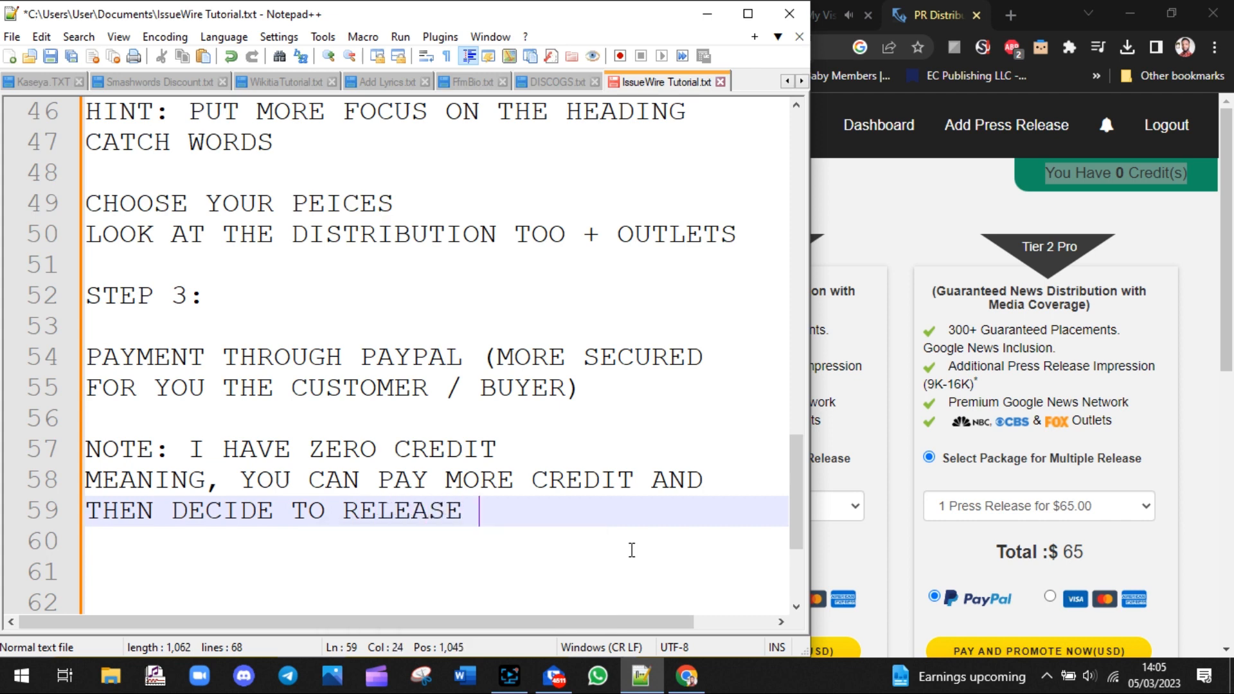
type("YOUR NEWS L")
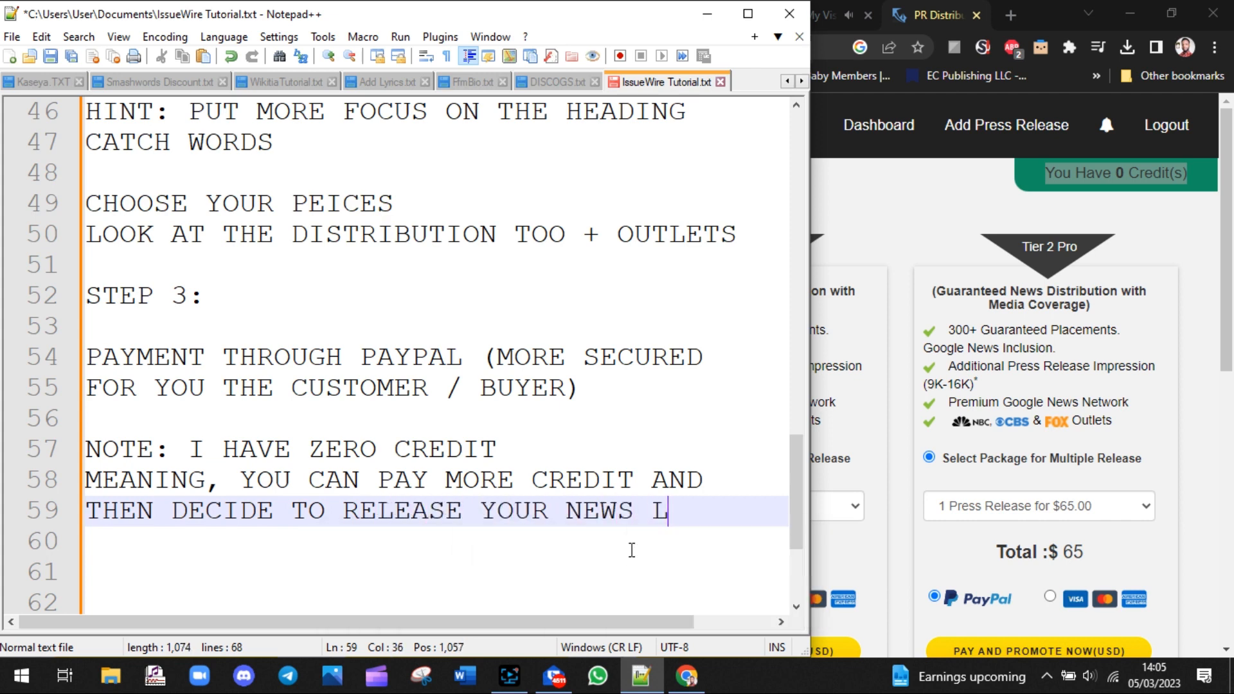
type("ATER ON")
key("Return")
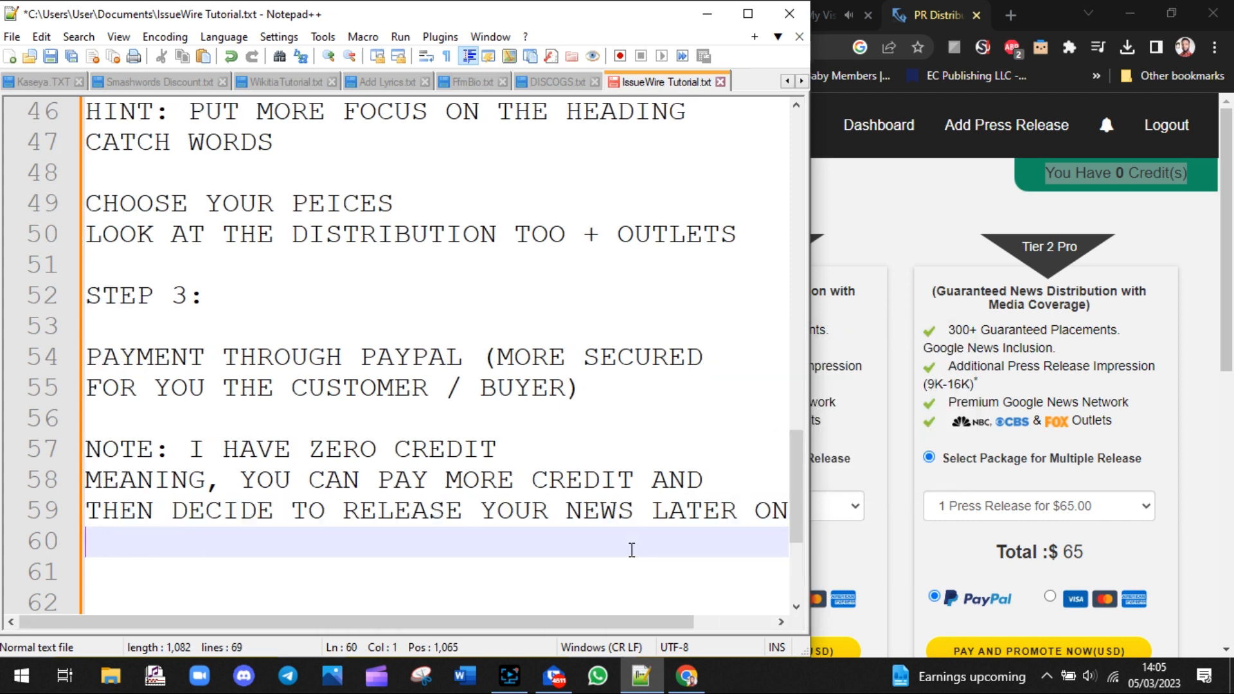
key("Return")
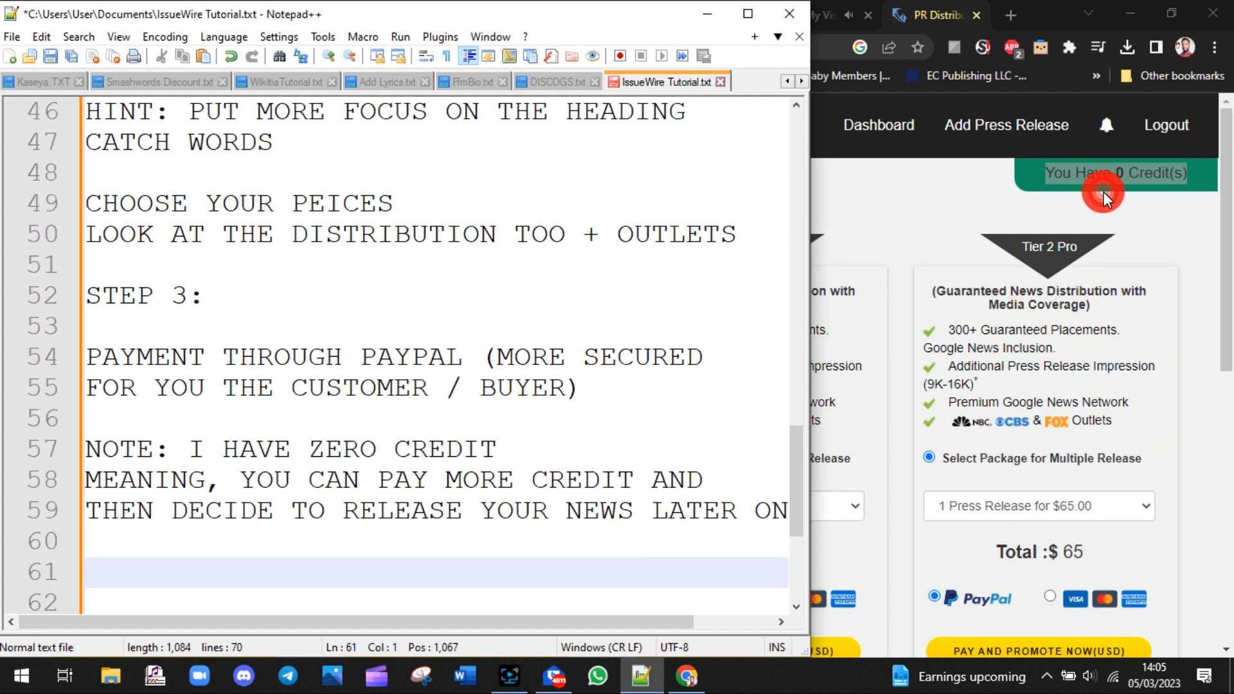
left_click(1099, 187)
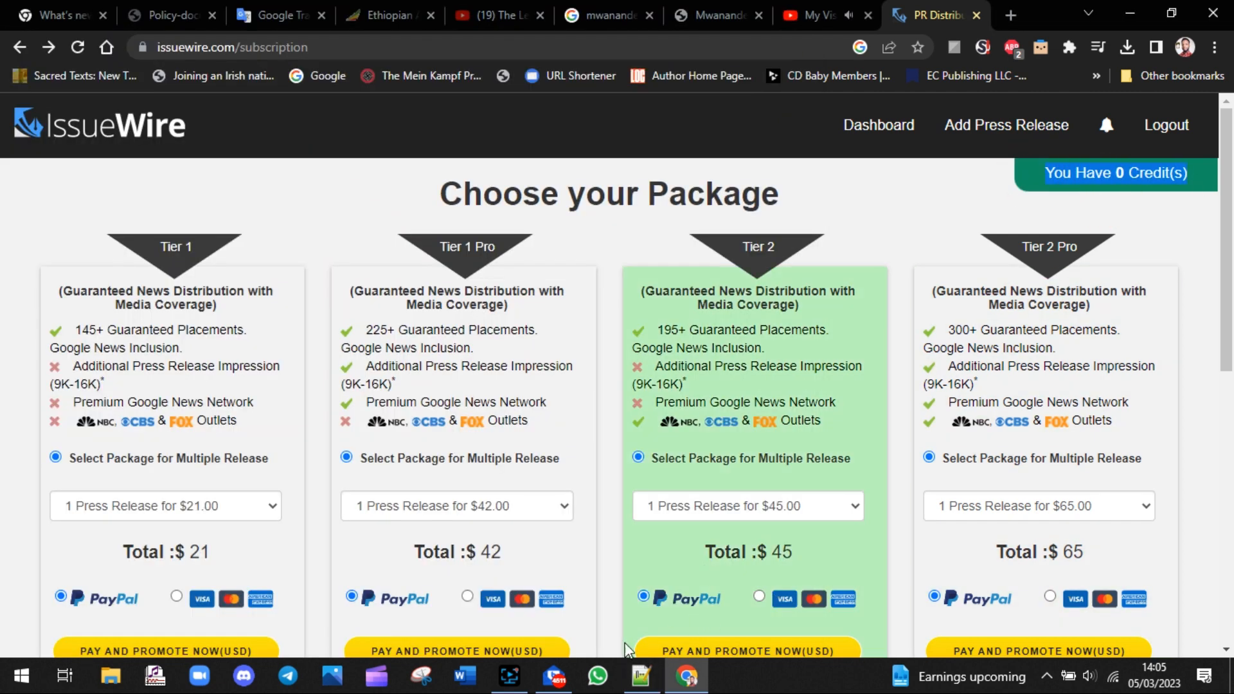
left_click(510, 676)
left_click(629, 477)
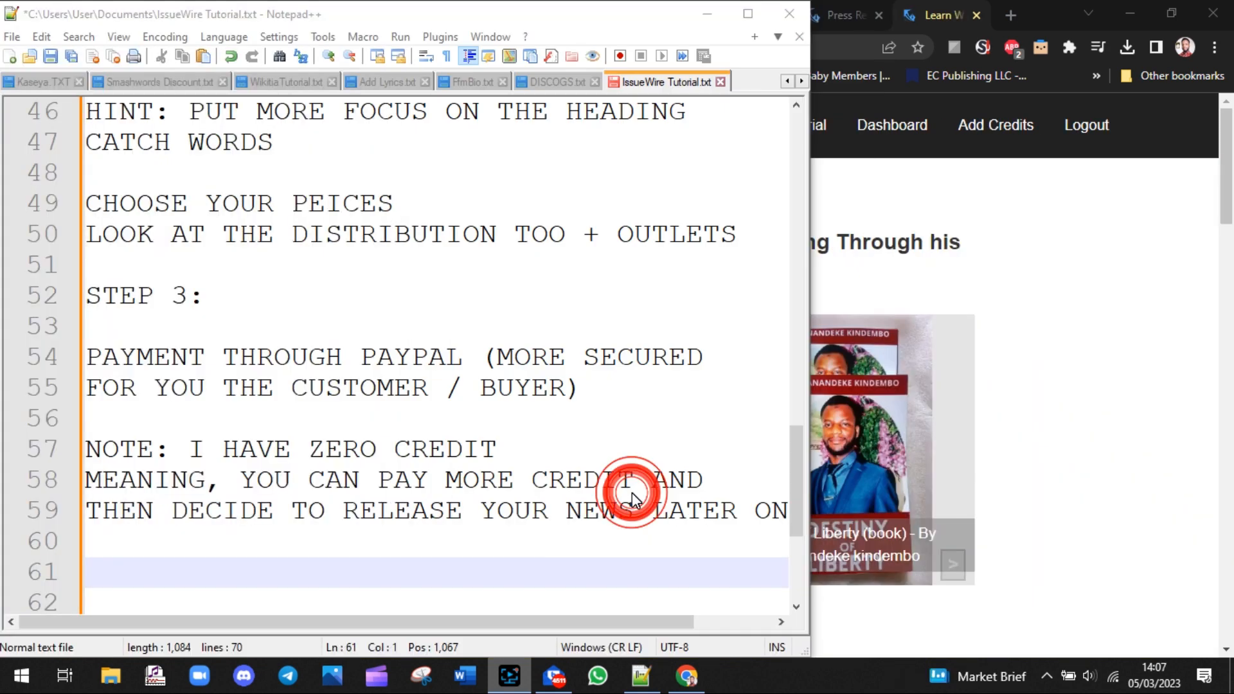
Below the credit note in Notepad++, add the line "SINCE THIS IS JUST A QUICK TUTORIAL".
left_click(436, 571)
type("S")
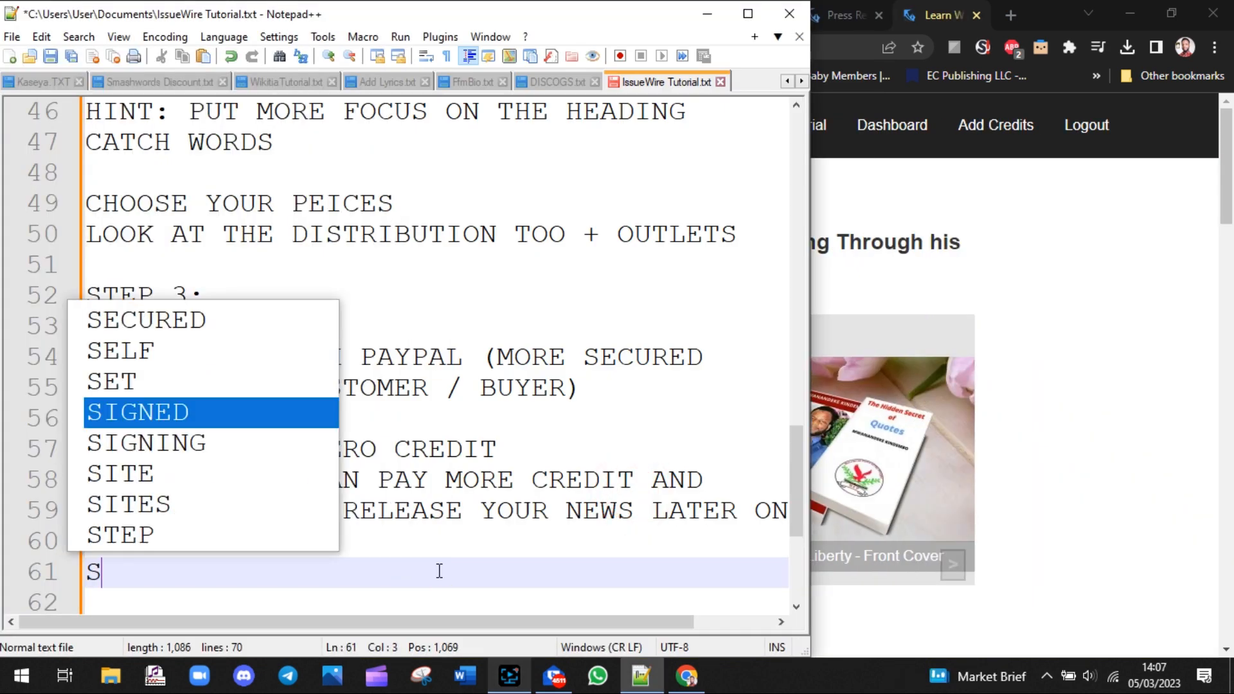
type("INCE THIS IS ")
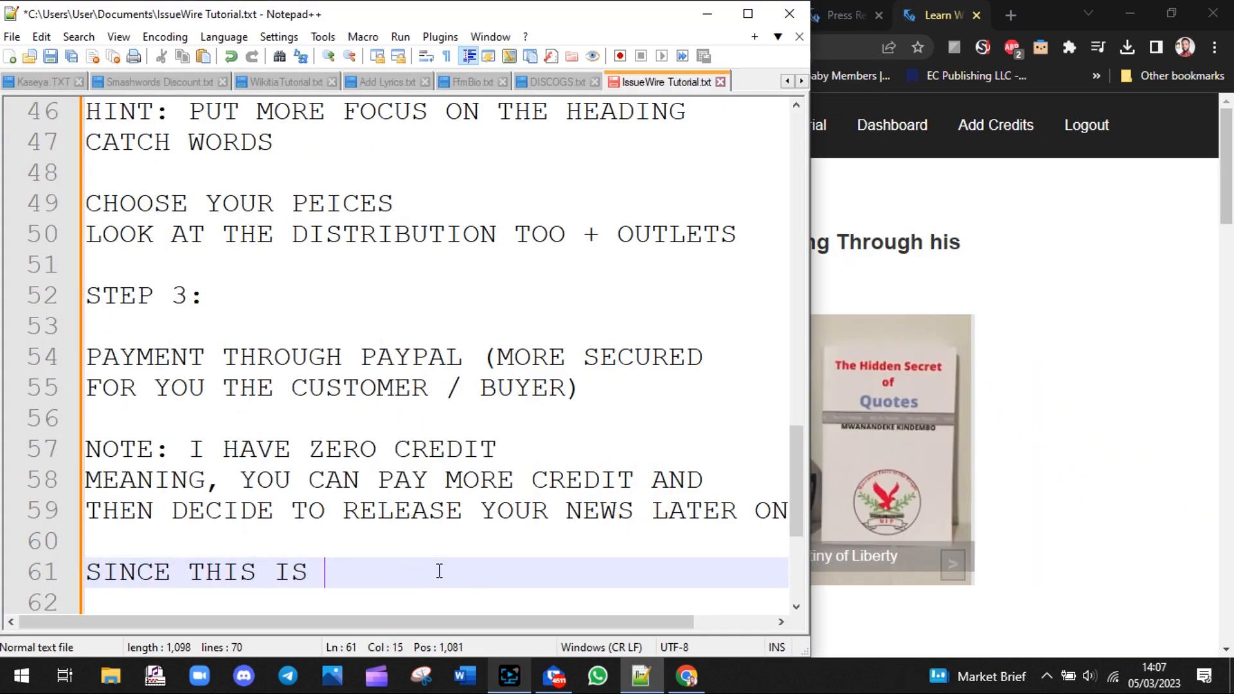
type("JUST A Q")
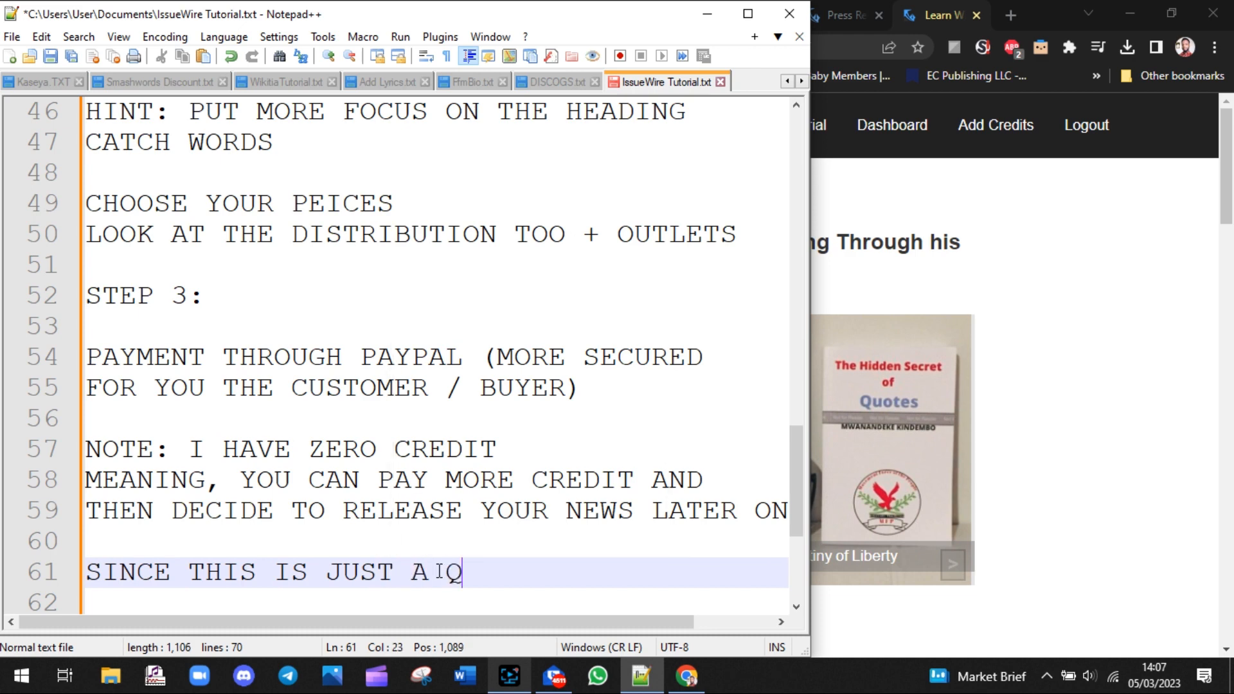
type("UICK TUR")
key("BackSpace")
type("T")
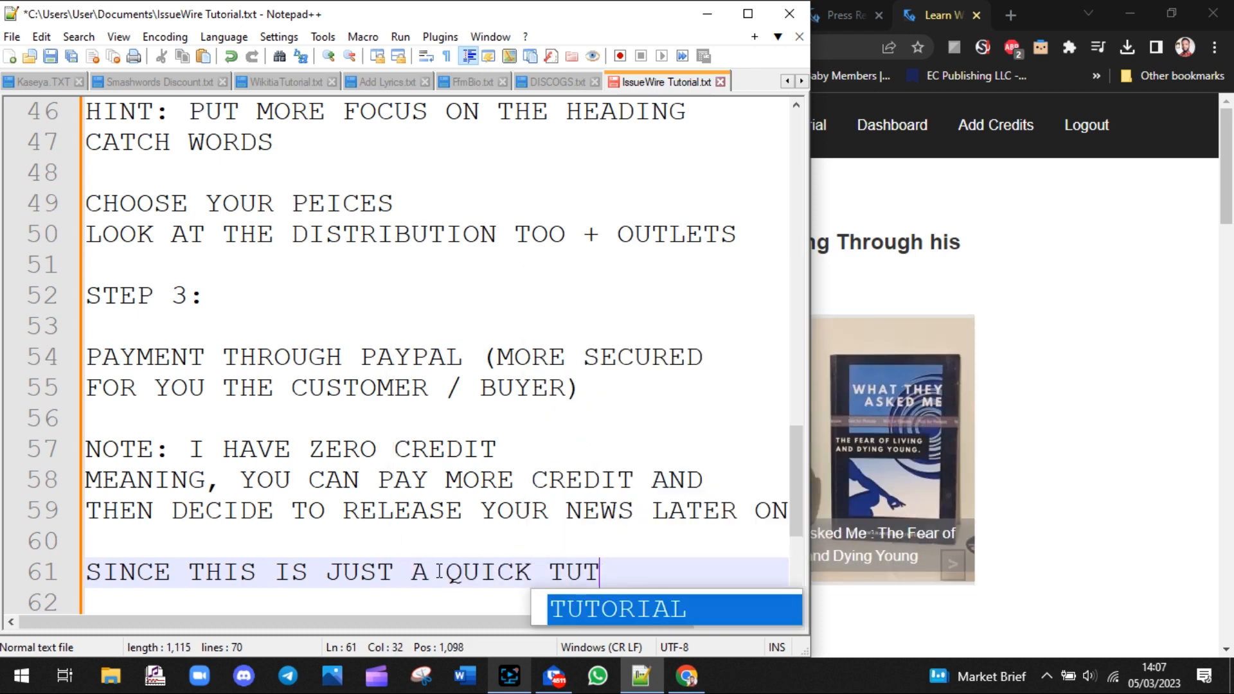
type("ORIAL")
key("Return")
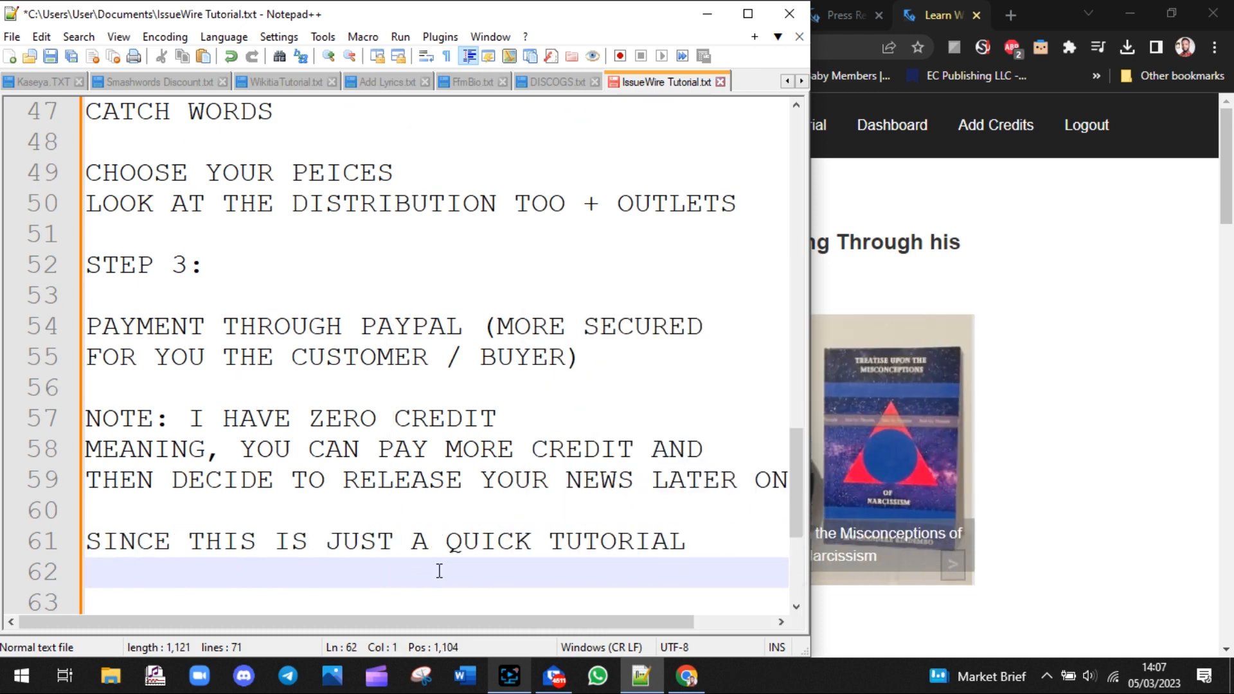
Add the line "WHICH MEANS I'M NOT READY TO PAY" directly below the quick tutorial line.
type("WH")
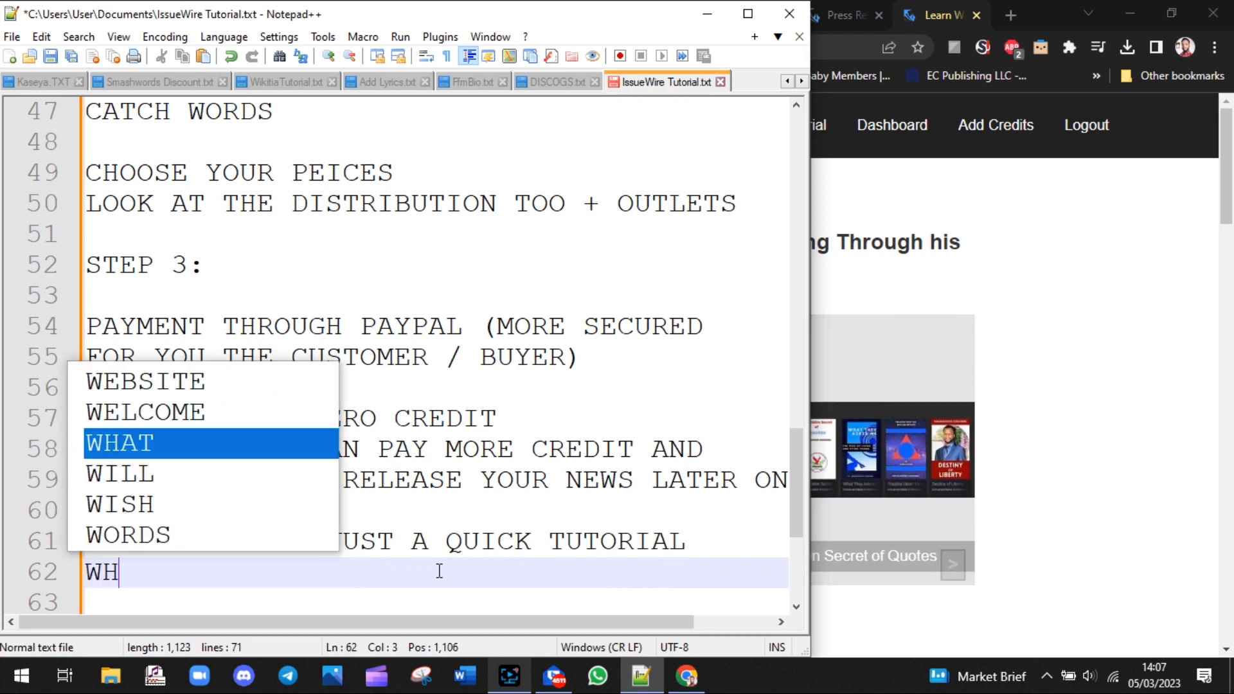
type("ICH MEANS ")
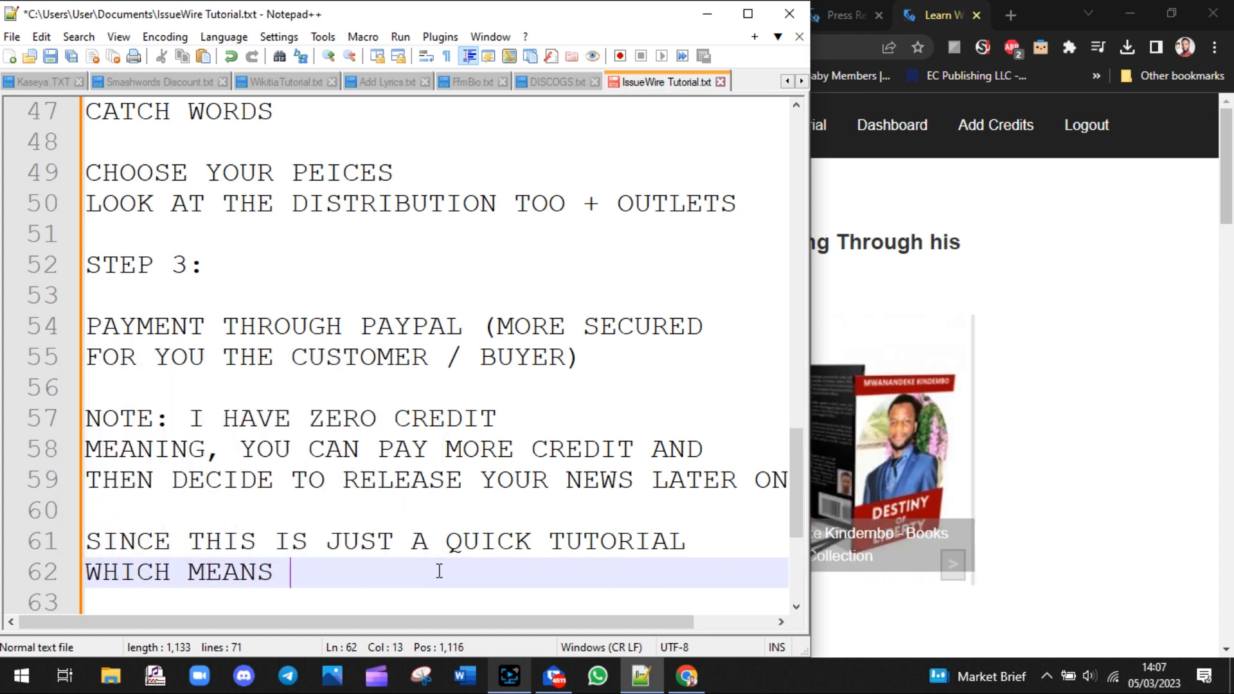
type("I'M NOT ")
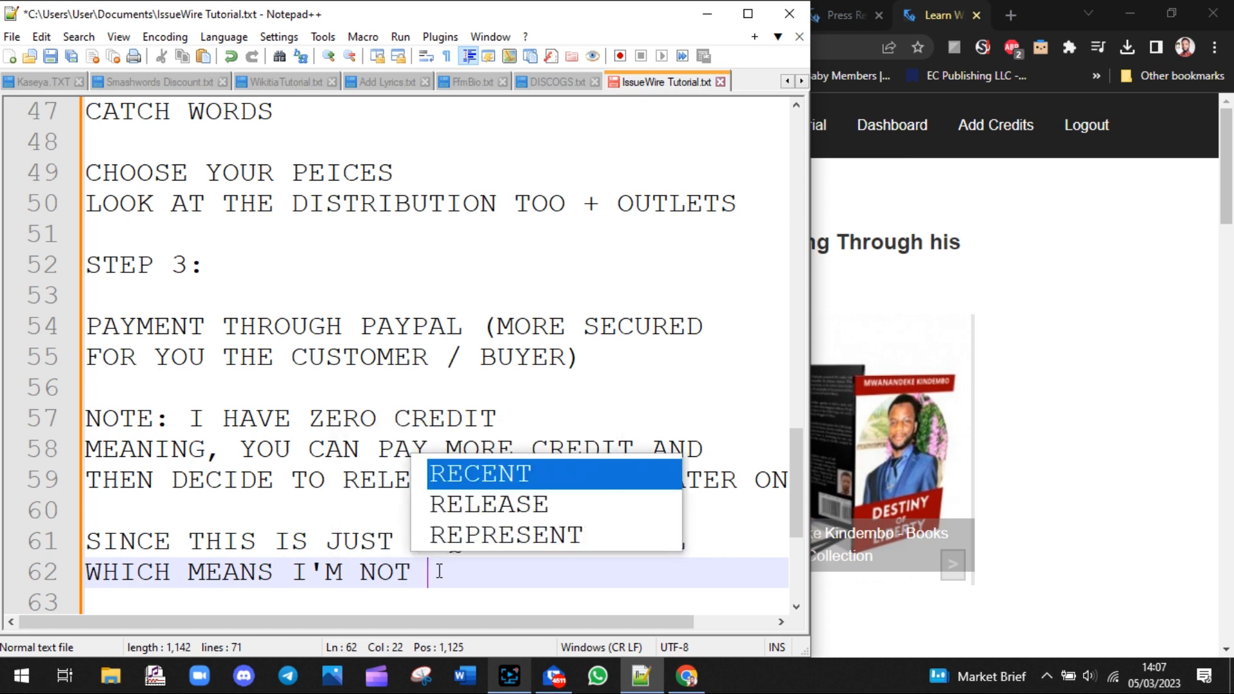
type("READY TO PAY")
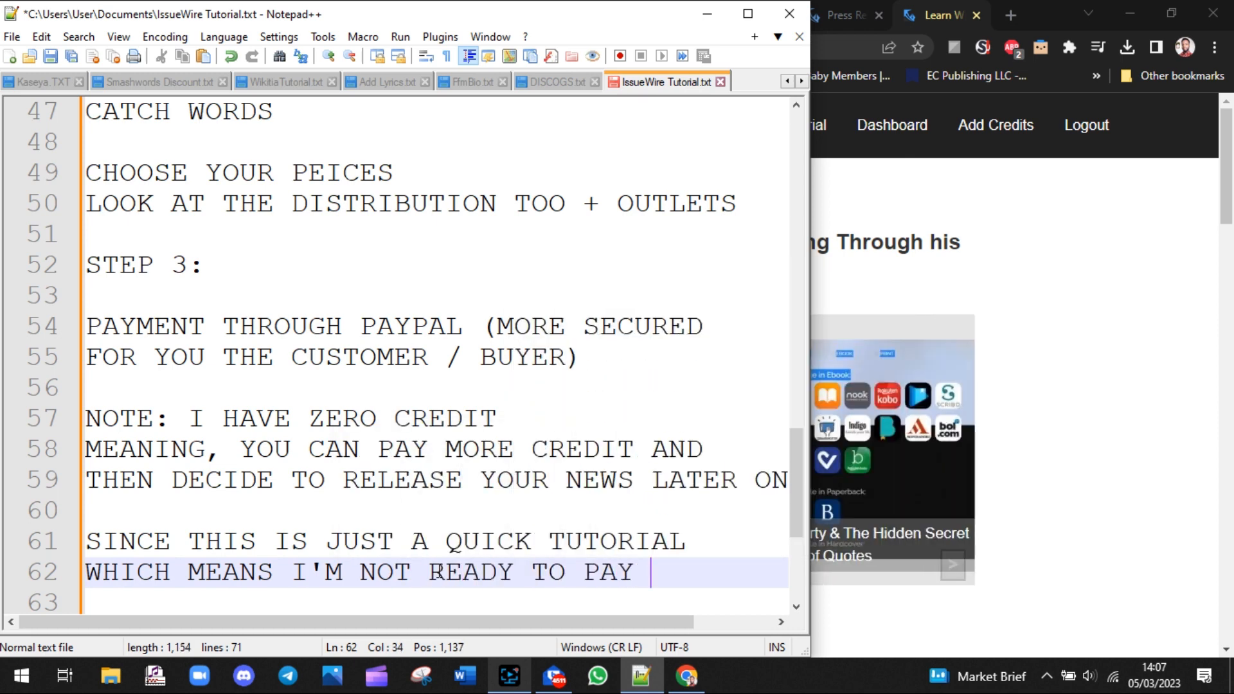
key("Return")
Continue the paragraph with the line "NOR PUBLISH ANY ARTICLE AT THE MOMENT".
type("NOR PUBL")
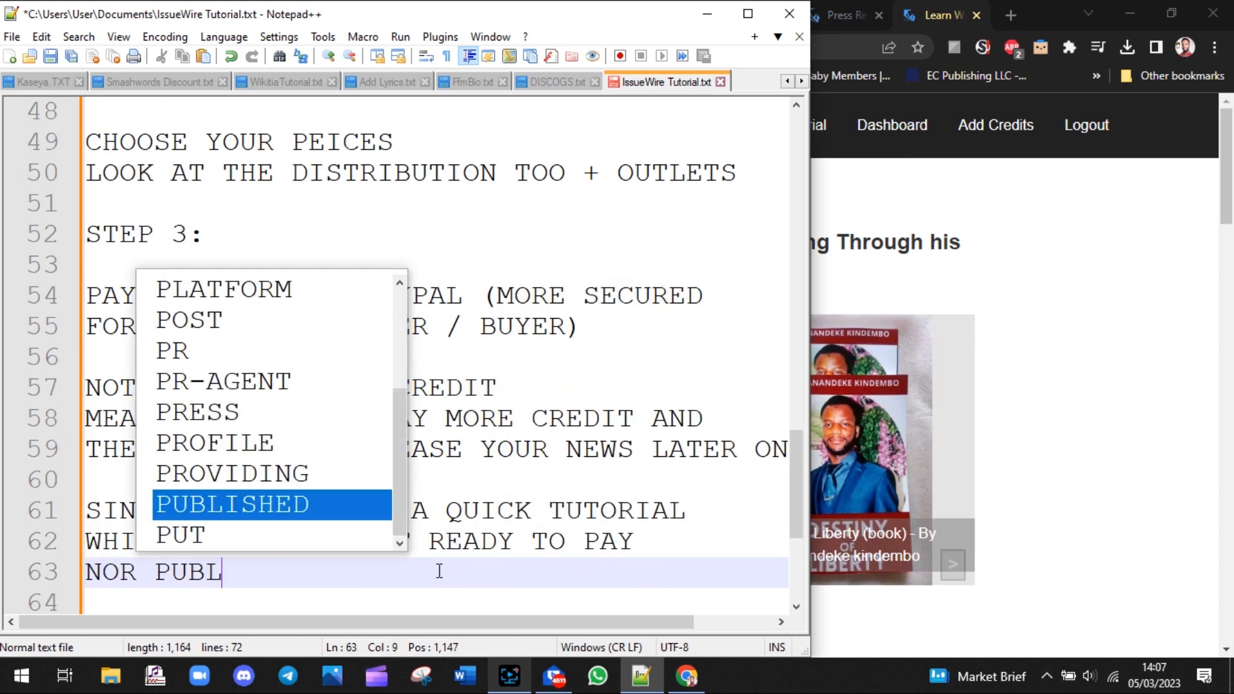
type("ISH ANY ART")
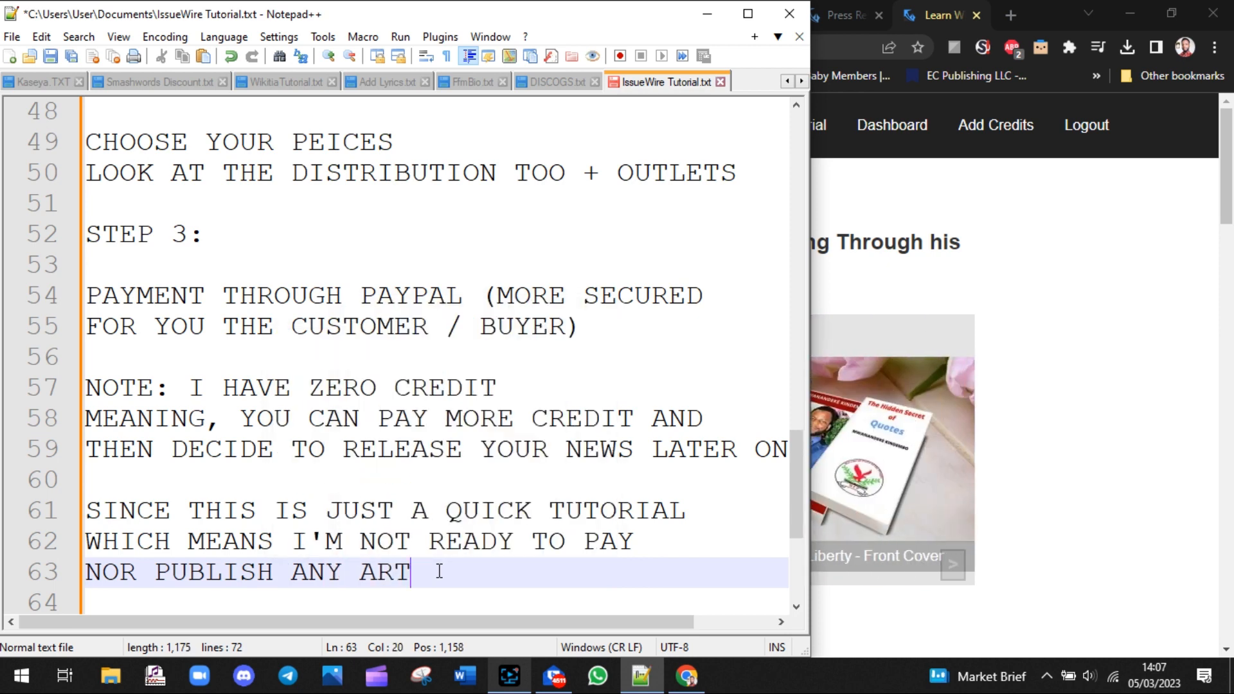
type("ICLE AT THE ")
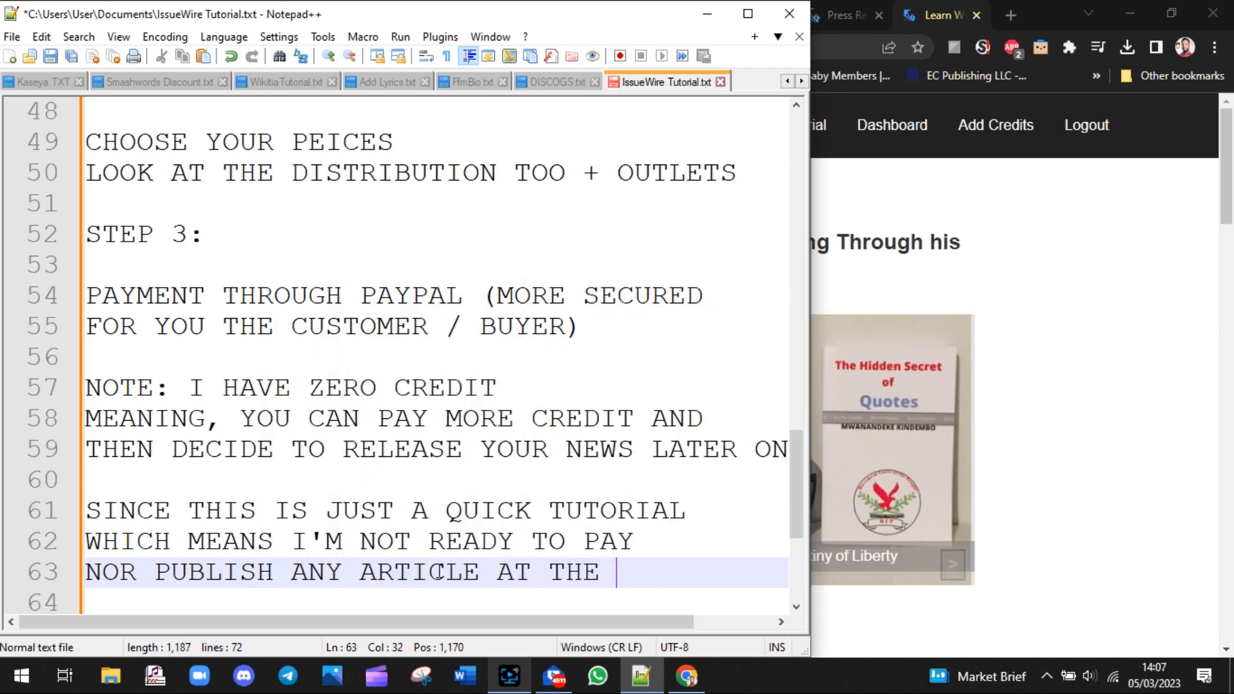
type("MOMENT")
key("Return")
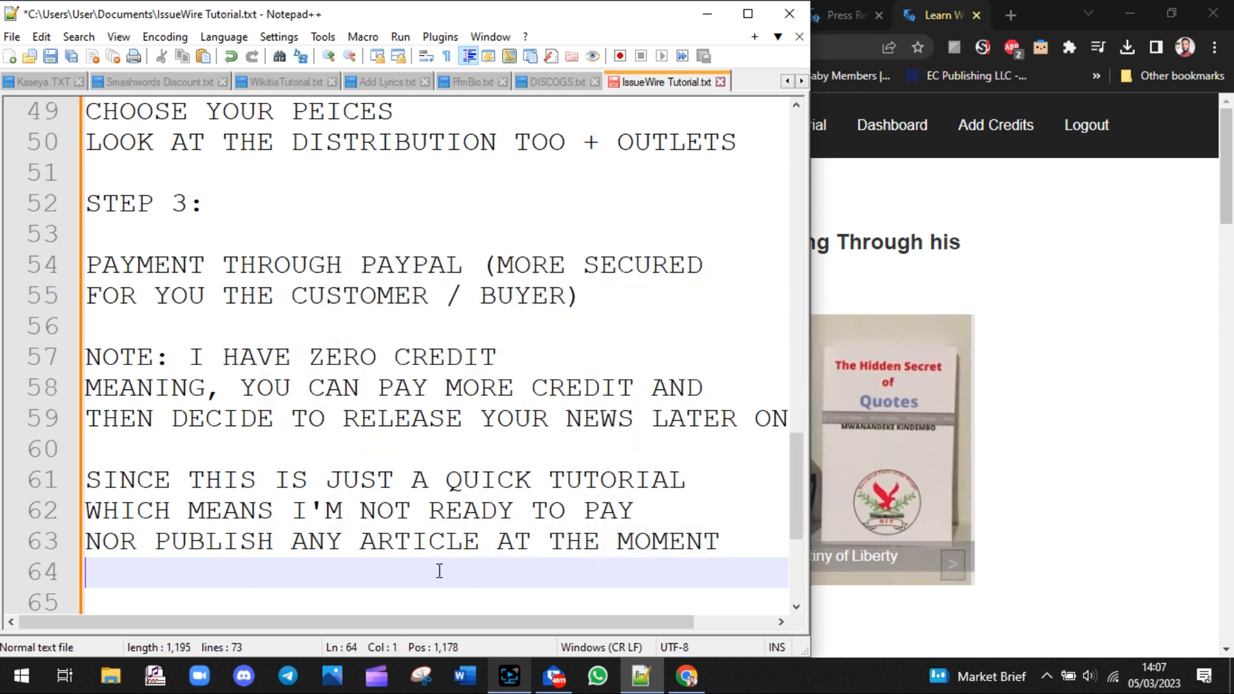
Finish the paragraph with "YOU HAVE TO GO THROUGH THE PROCESS" and "OF PR" on separate lines, leaving a blank line below.
type("YOU HAVE ")
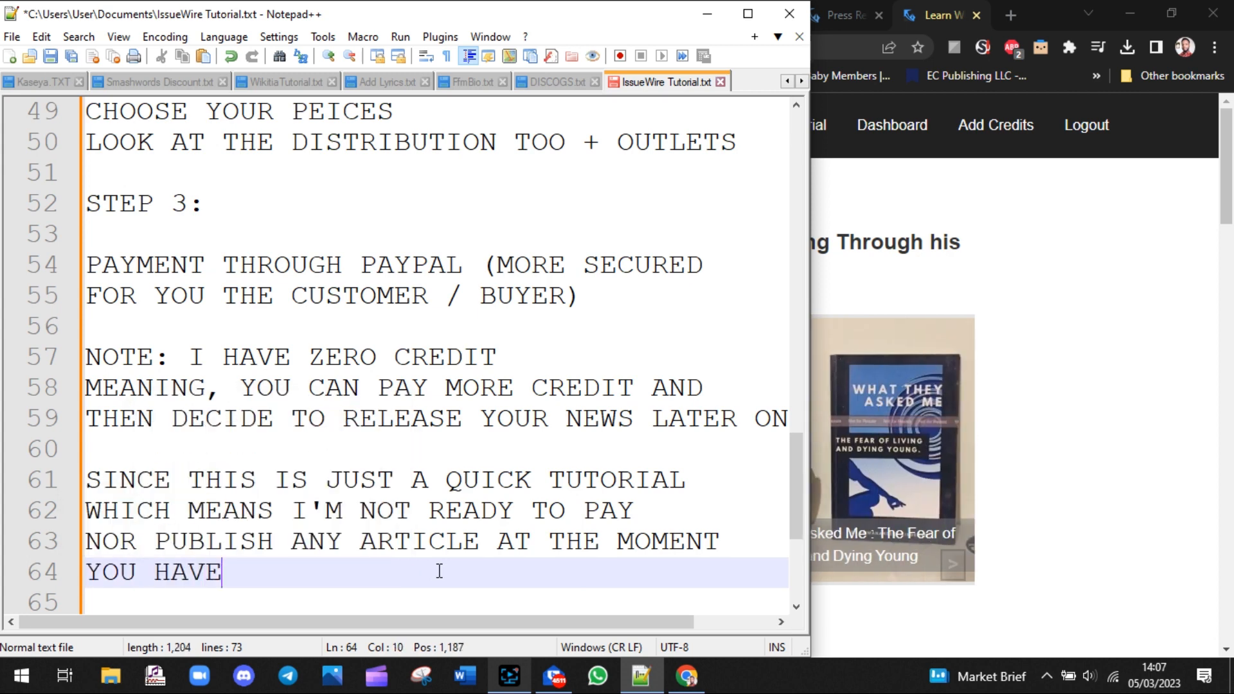
type("TO GO THROUGH THE")
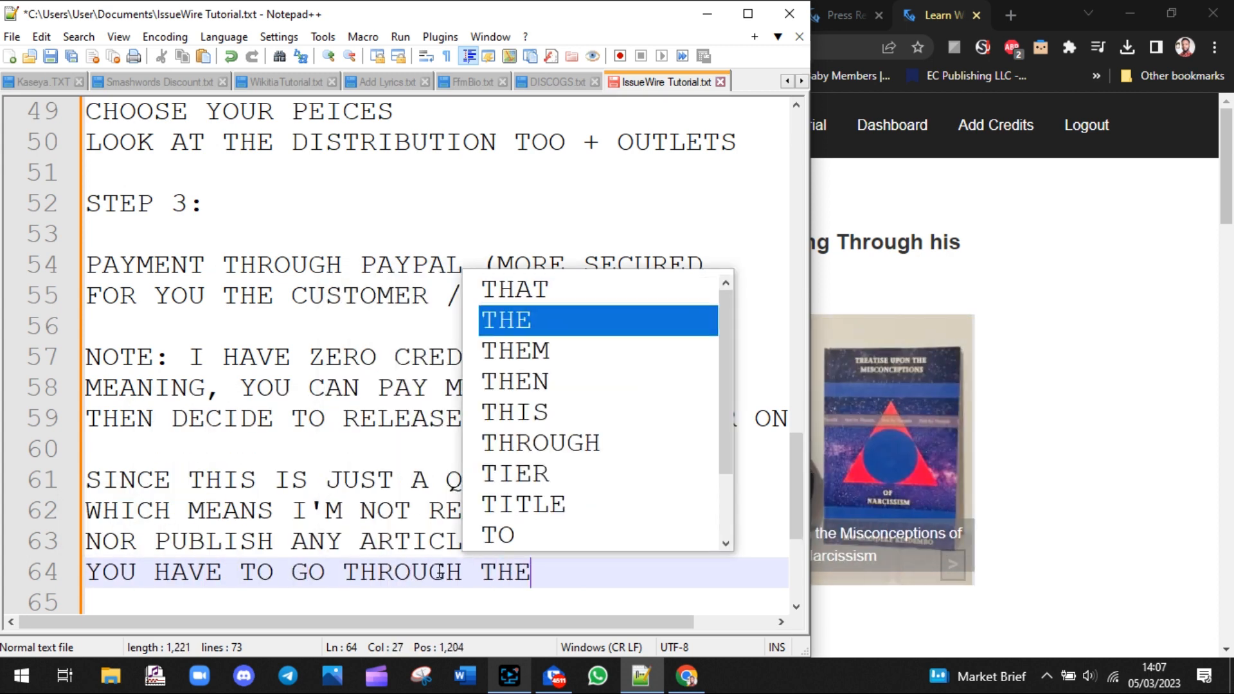
type(" PROCESS")
key("Return")
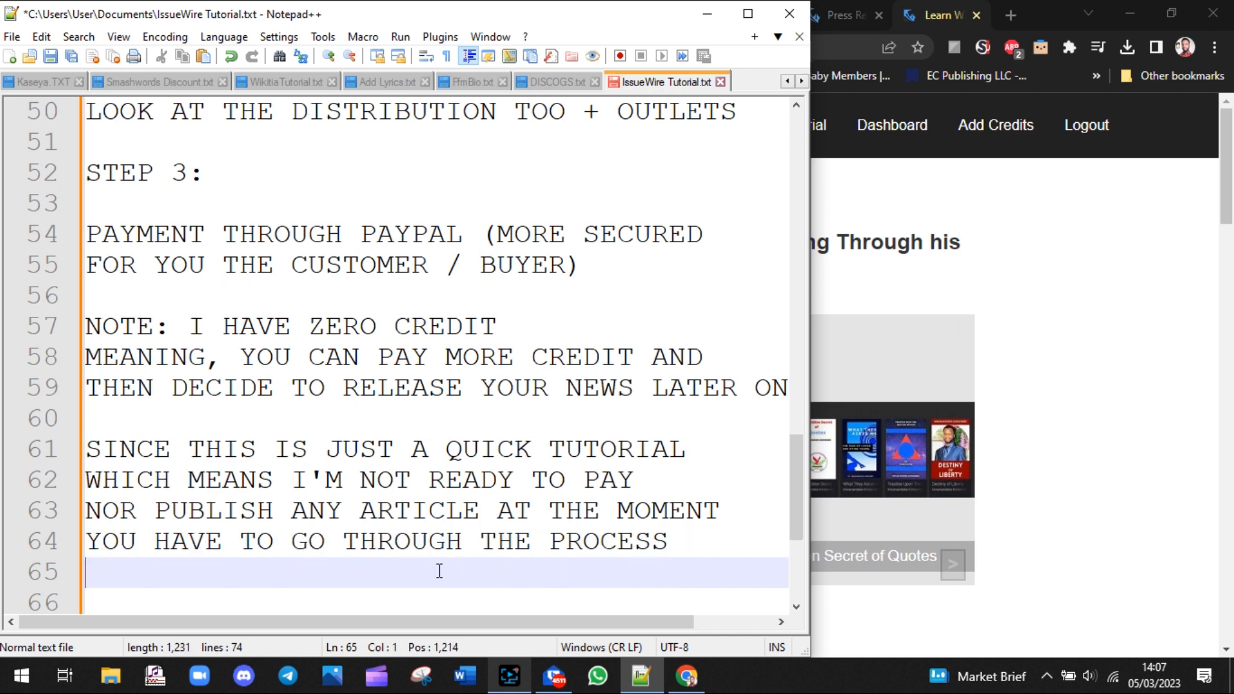
type("OF PR")
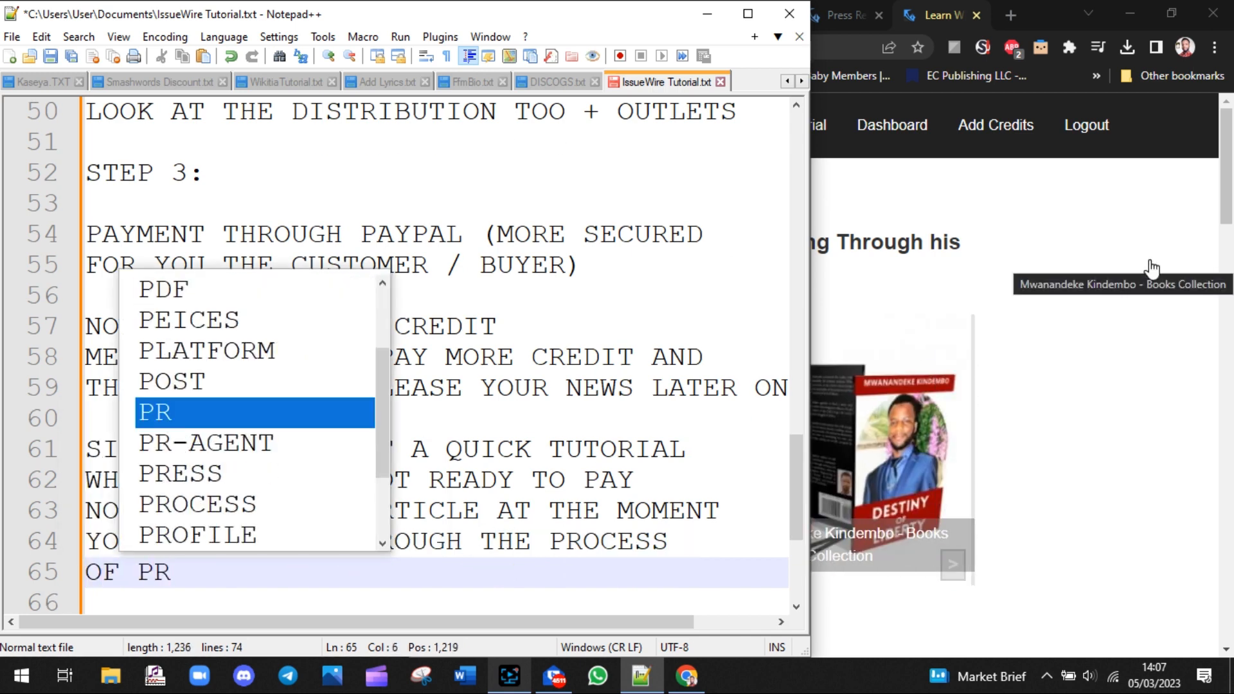
key("Return")
key("Return")
Write "HERE IS THE SAMPLE ARTICLE" as a new line below the paragraph.
type("H")
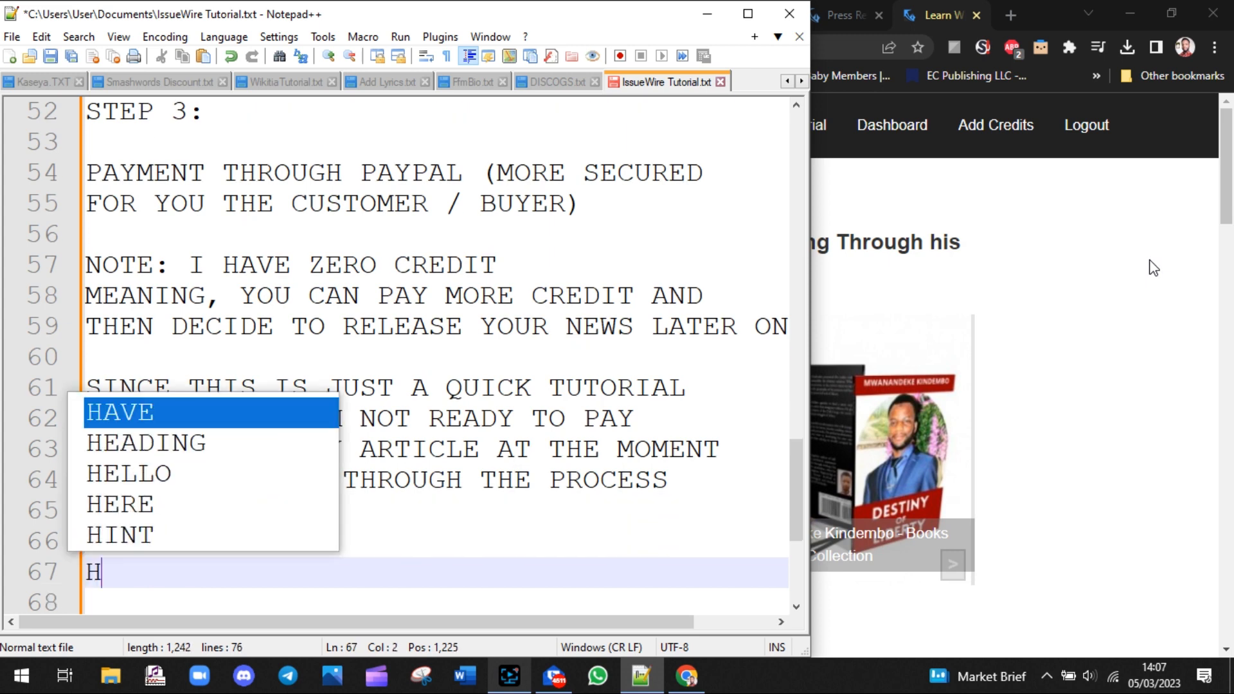
type("ERE IS T")
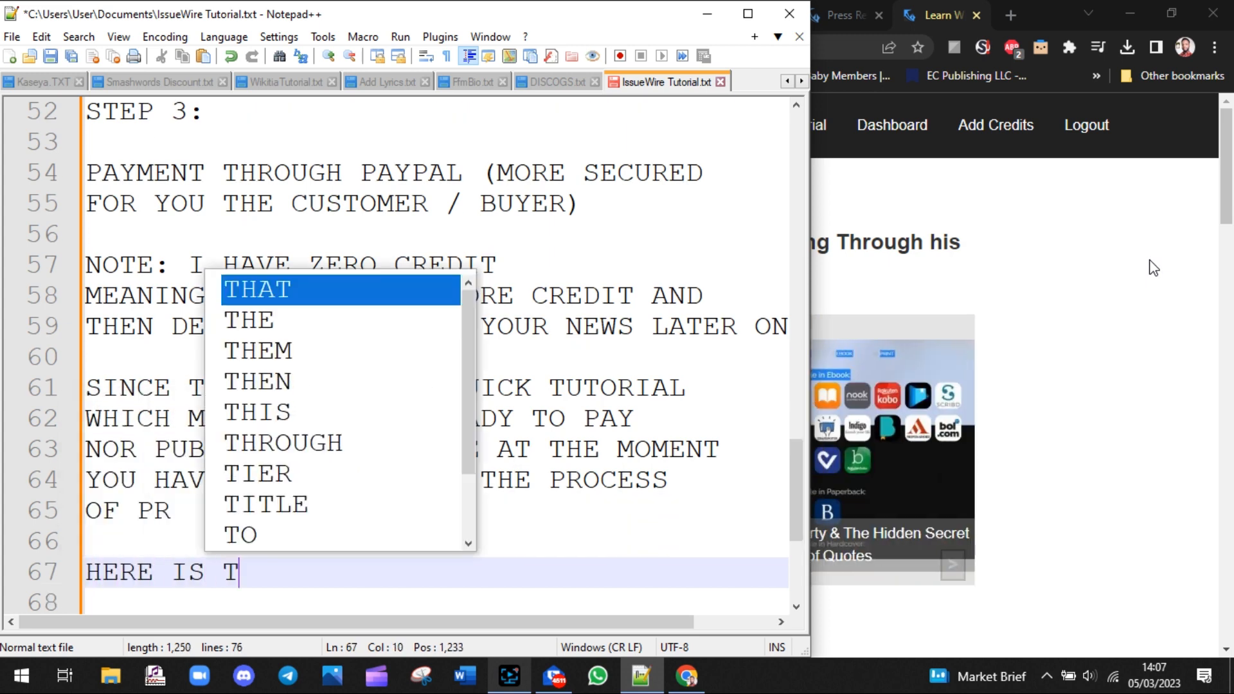
type("HE SAMEP")
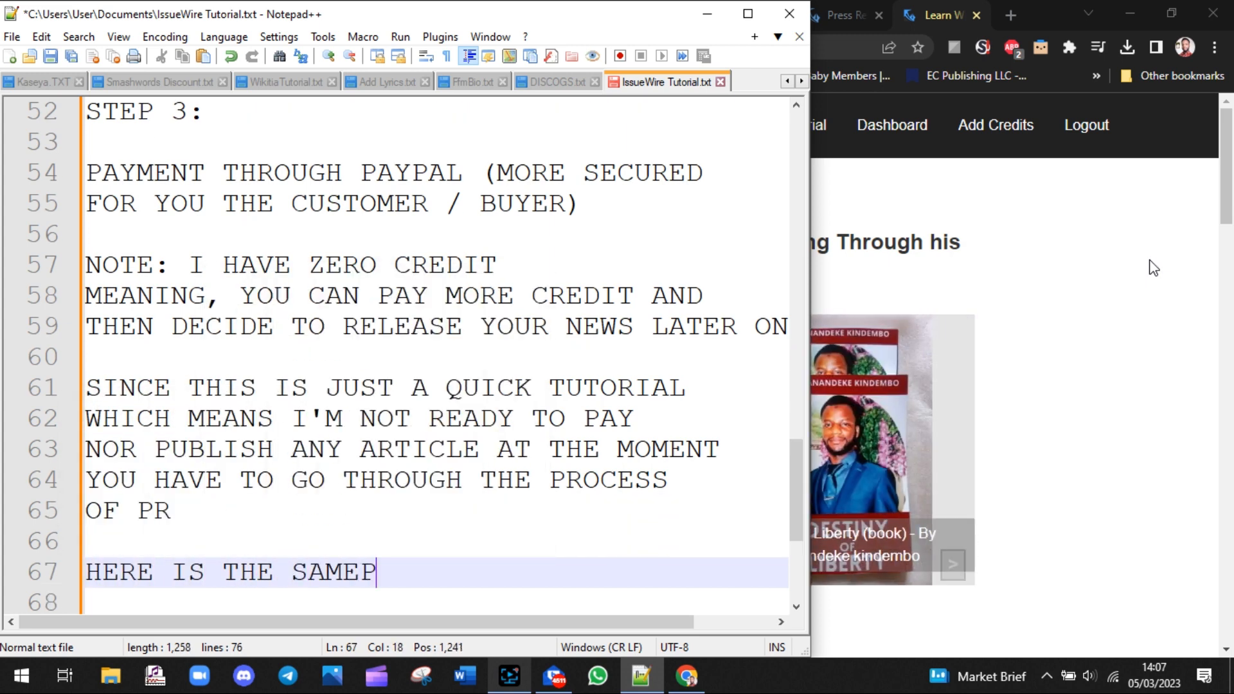
key("BackSpace")
key("BackSpace")
type("PLE")
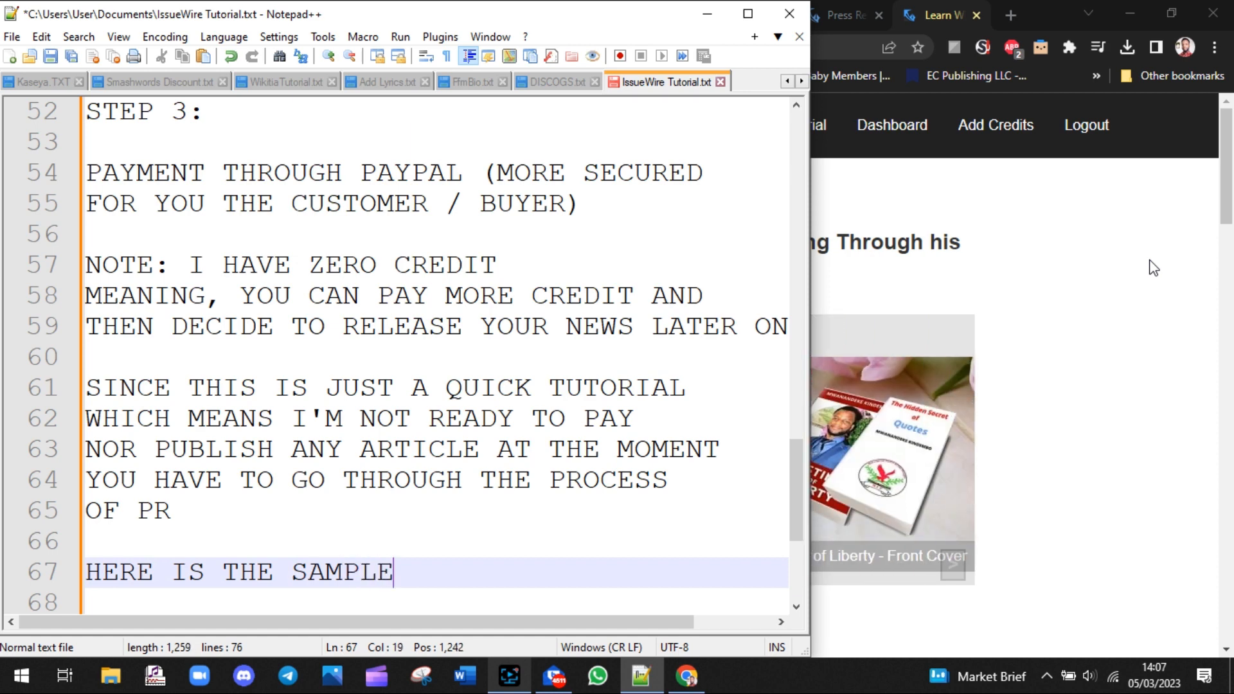
type(" ARTICL")
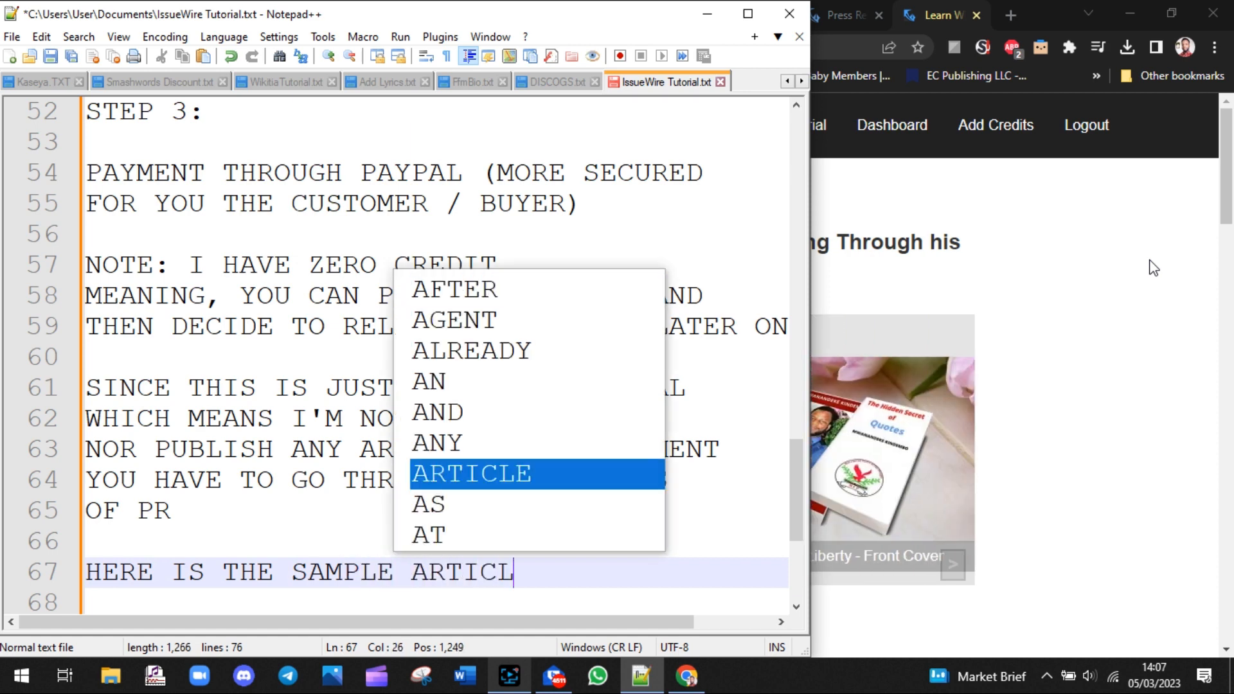
type("E")
Switch to the published IssueWire article in Chrome and highlight its headline, then its place and date line.
left_click(1130, 314)
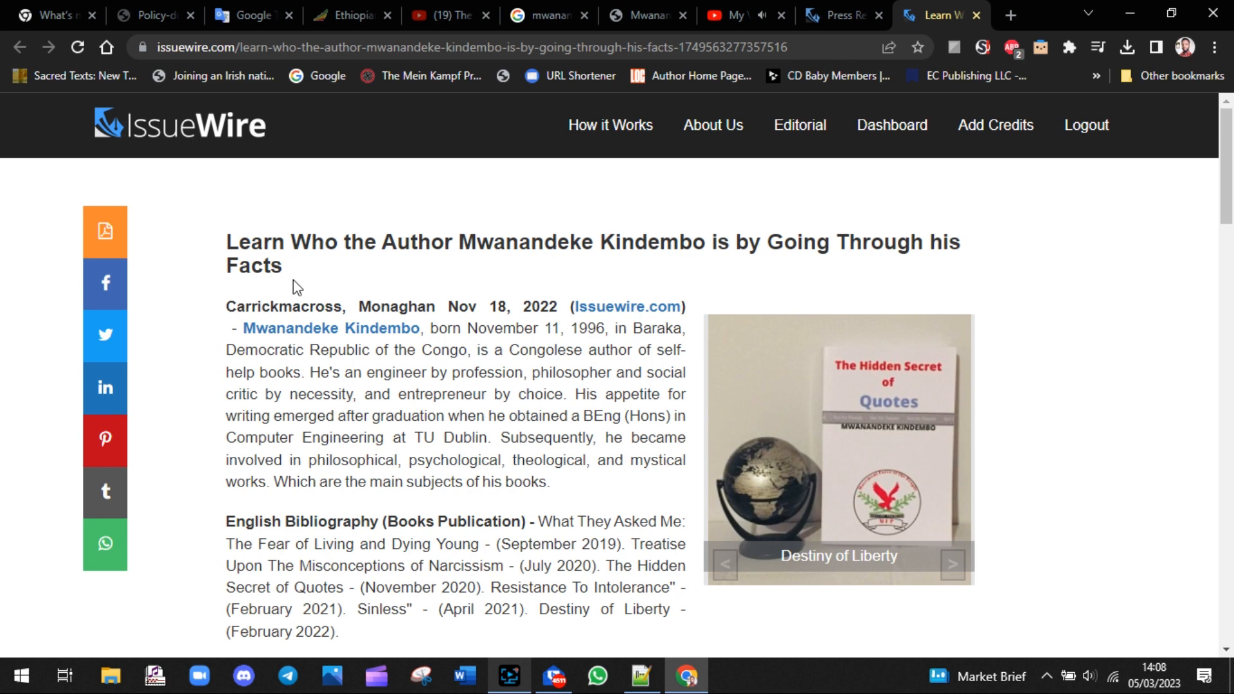
left_click_drag(291, 269, 218, 242)
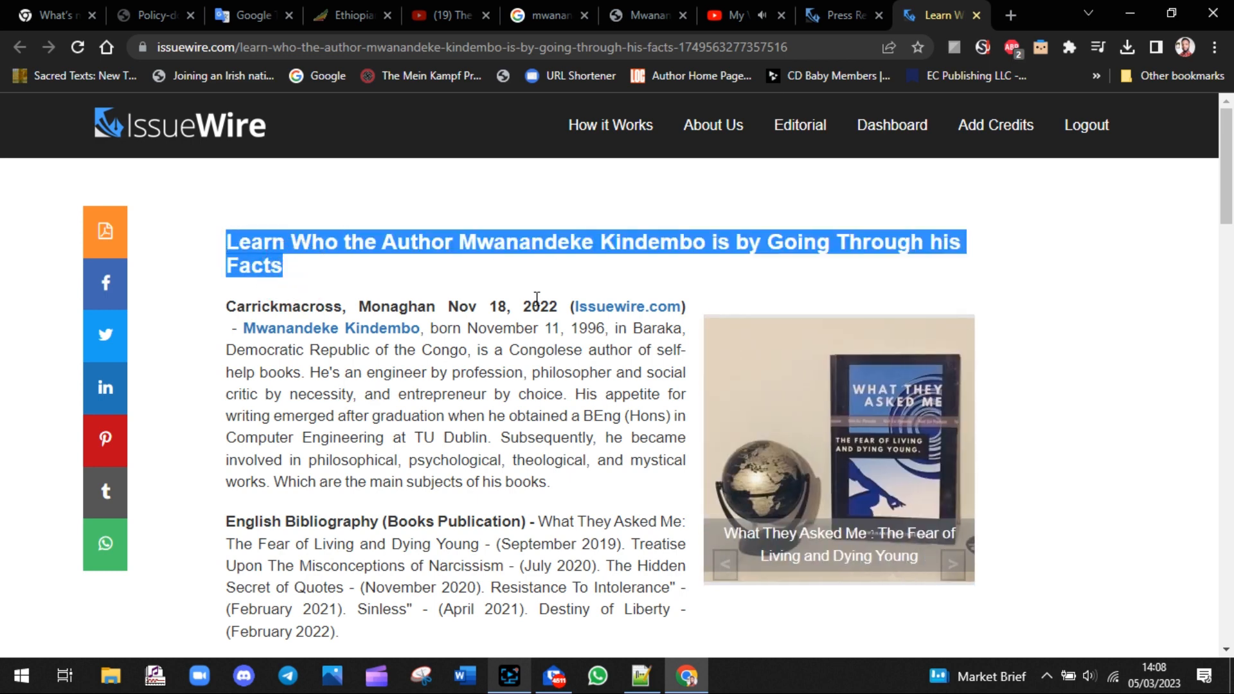
left_click_drag(209, 309, 559, 309)
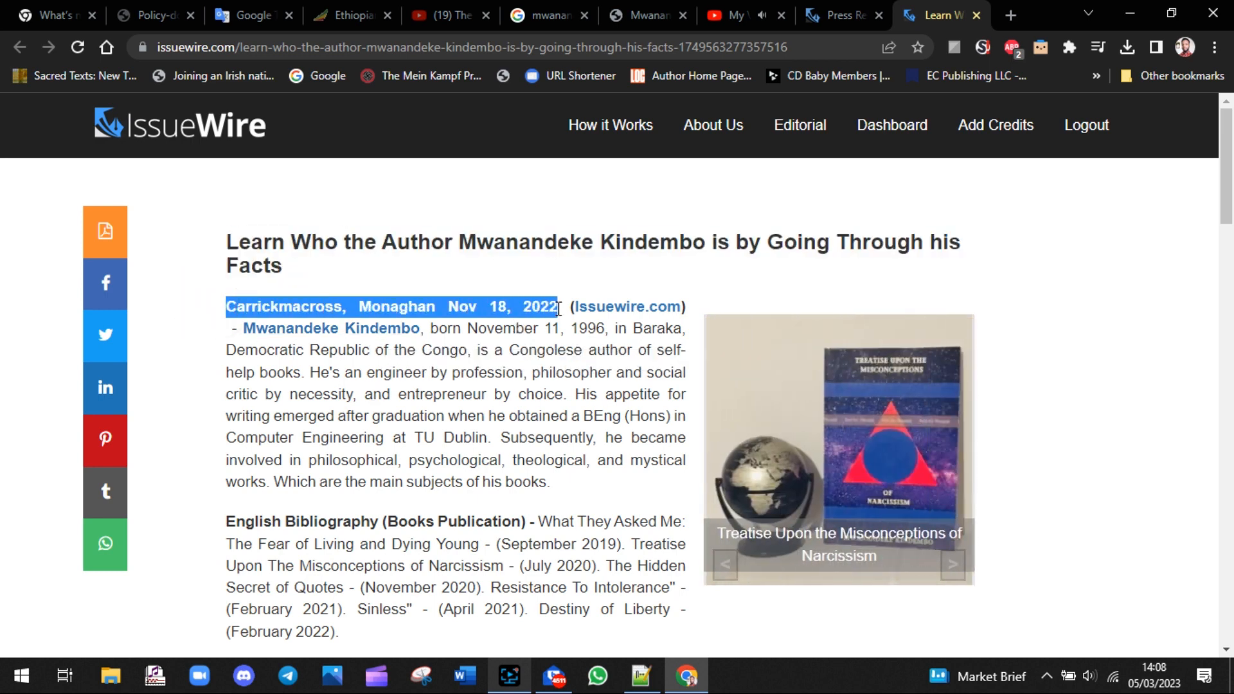
Switch to the notes in Notepad++, end the sample article line with a colon, and start a list below a blank line with "TITLE, LOCATION".
left_click(639, 675)
type(":")
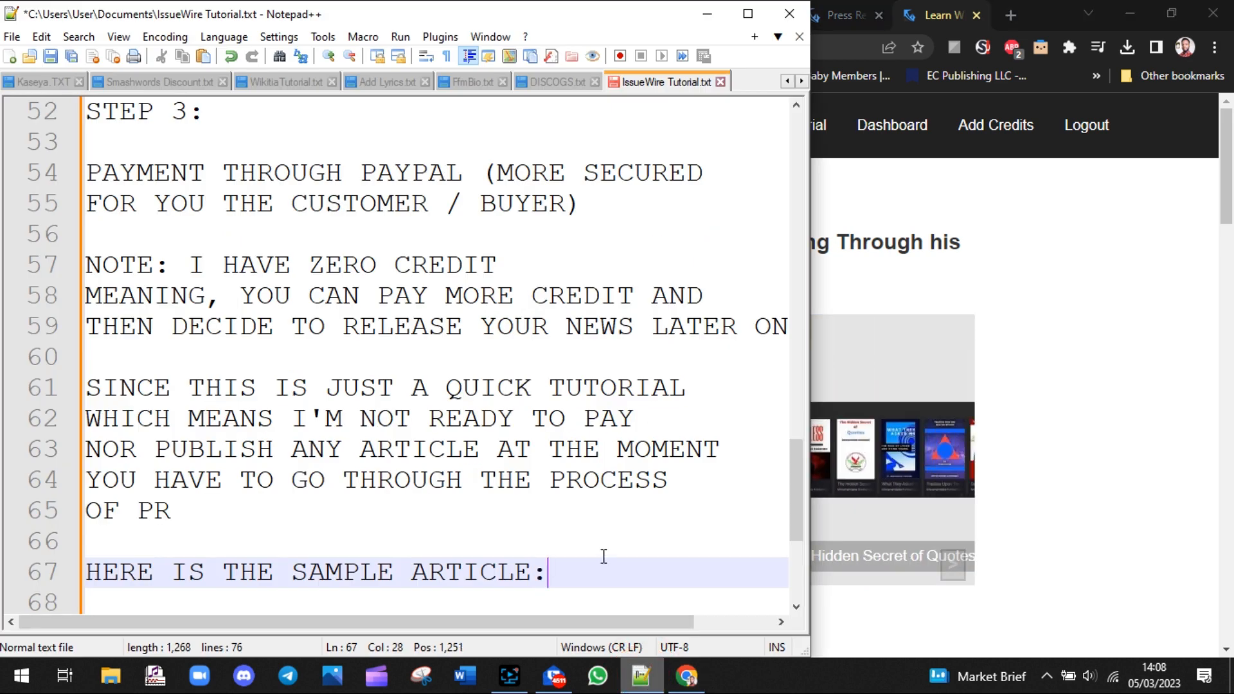
key("Return")
key("Return")
type("TITLE")
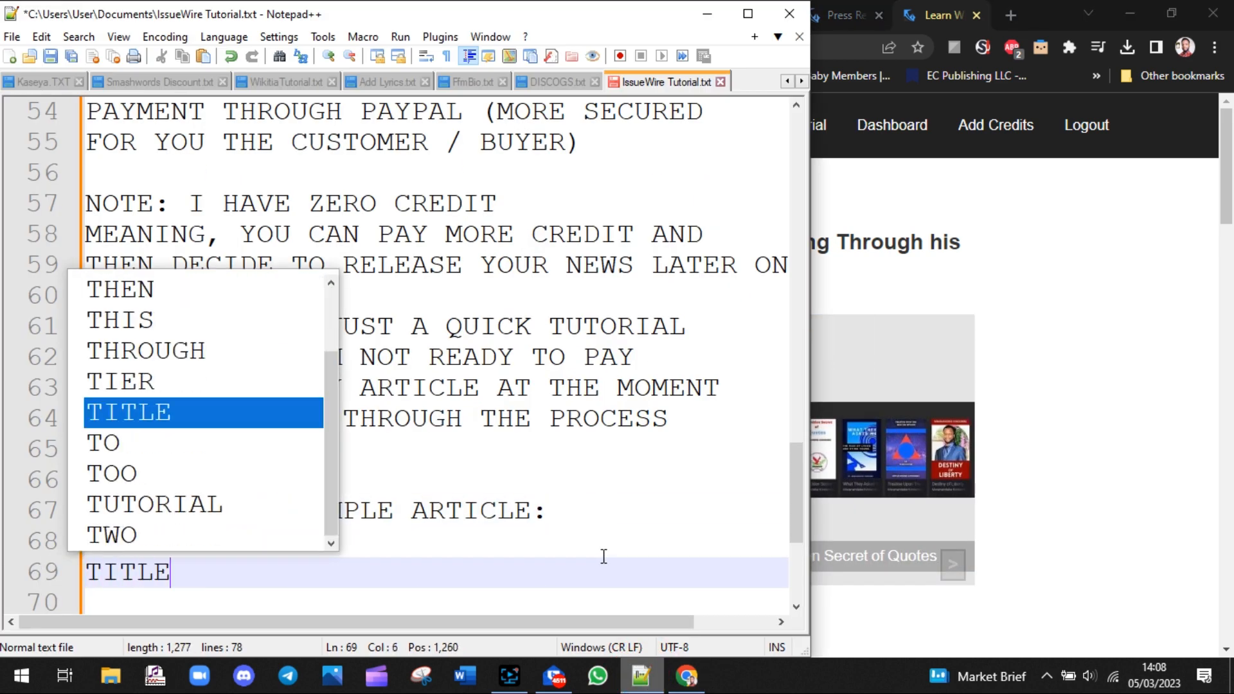
type(":")
key("Return")
key("ctrl+z")
type(",")
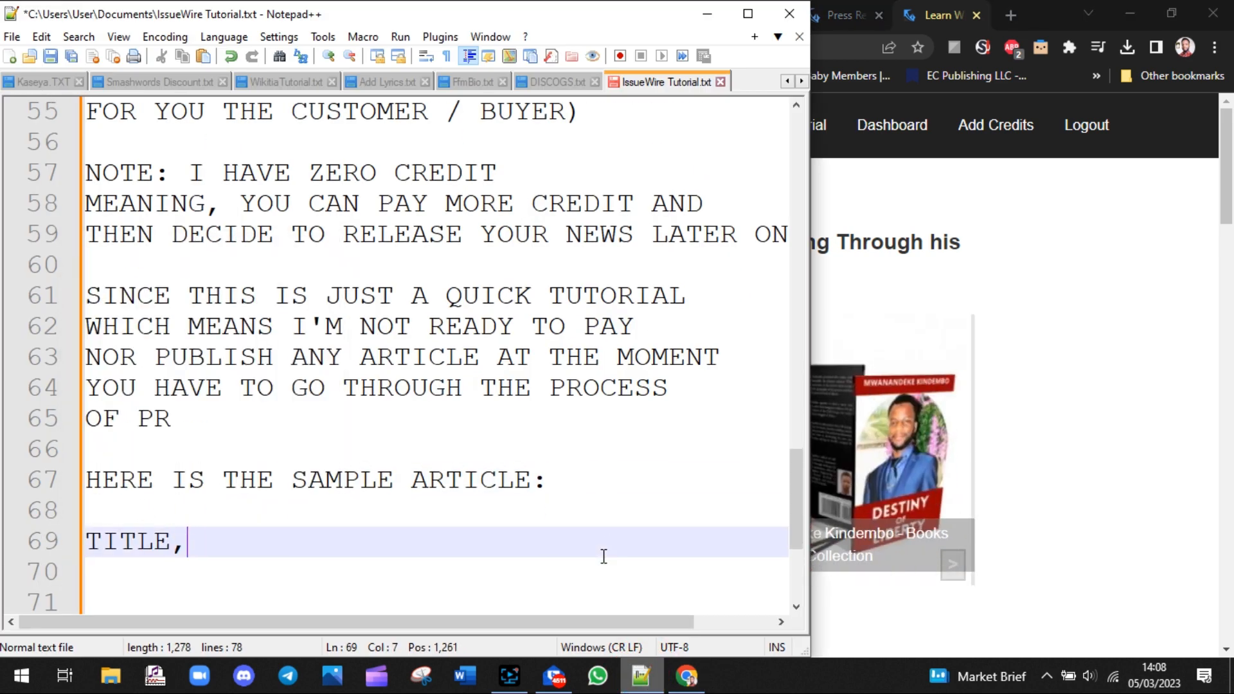
type(" LOCATION")
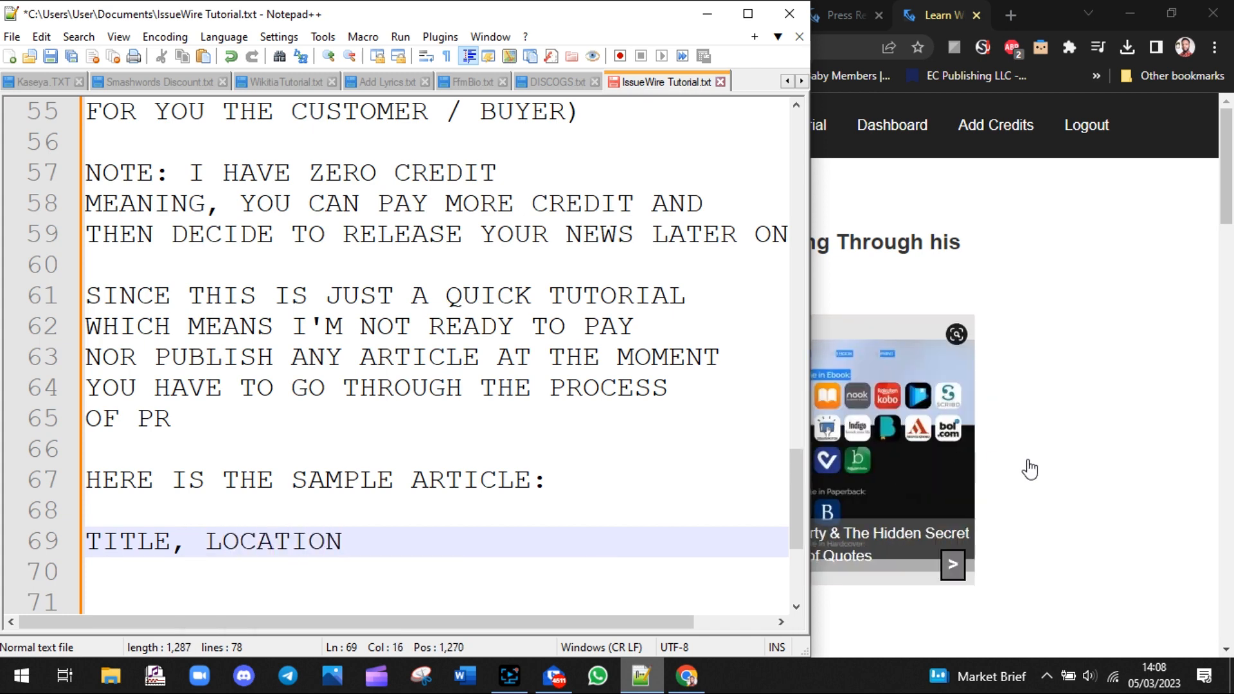
Highlight the article's headline and place in Chrome, and add ", DATE" to the list in the Notepad++ notes.
left_click(1125, 427)
triple_click(325, 268)
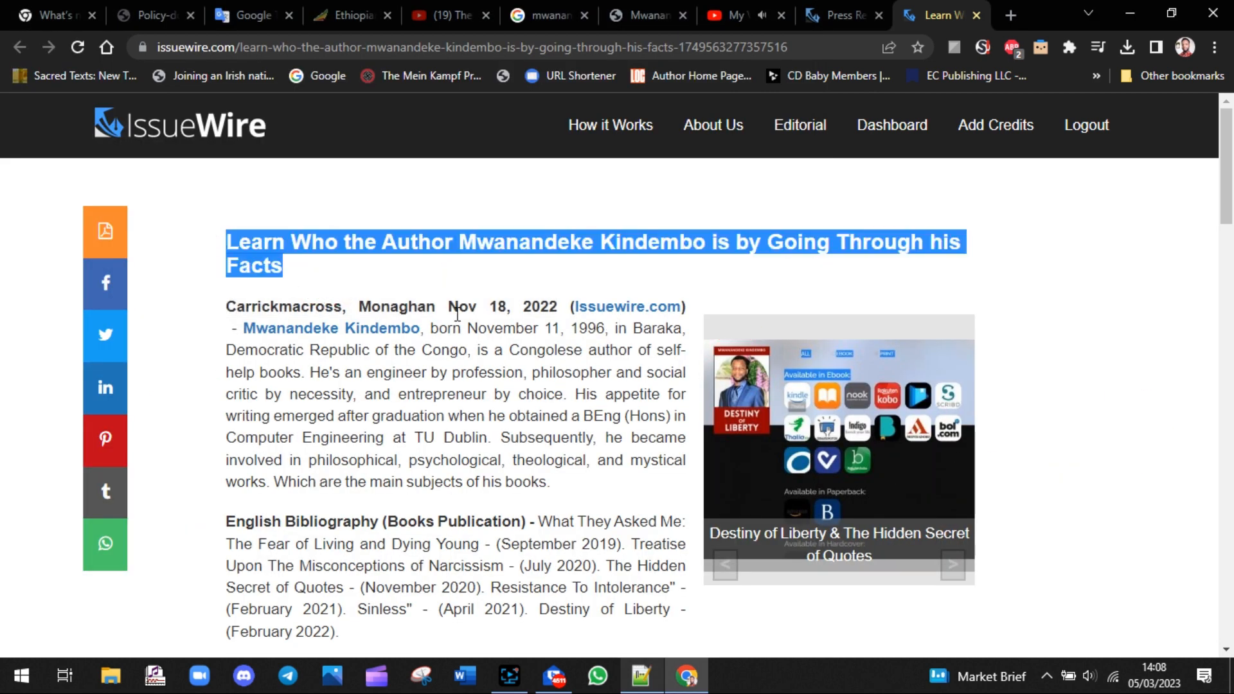
left_click_drag(458, 308, 226, 307)
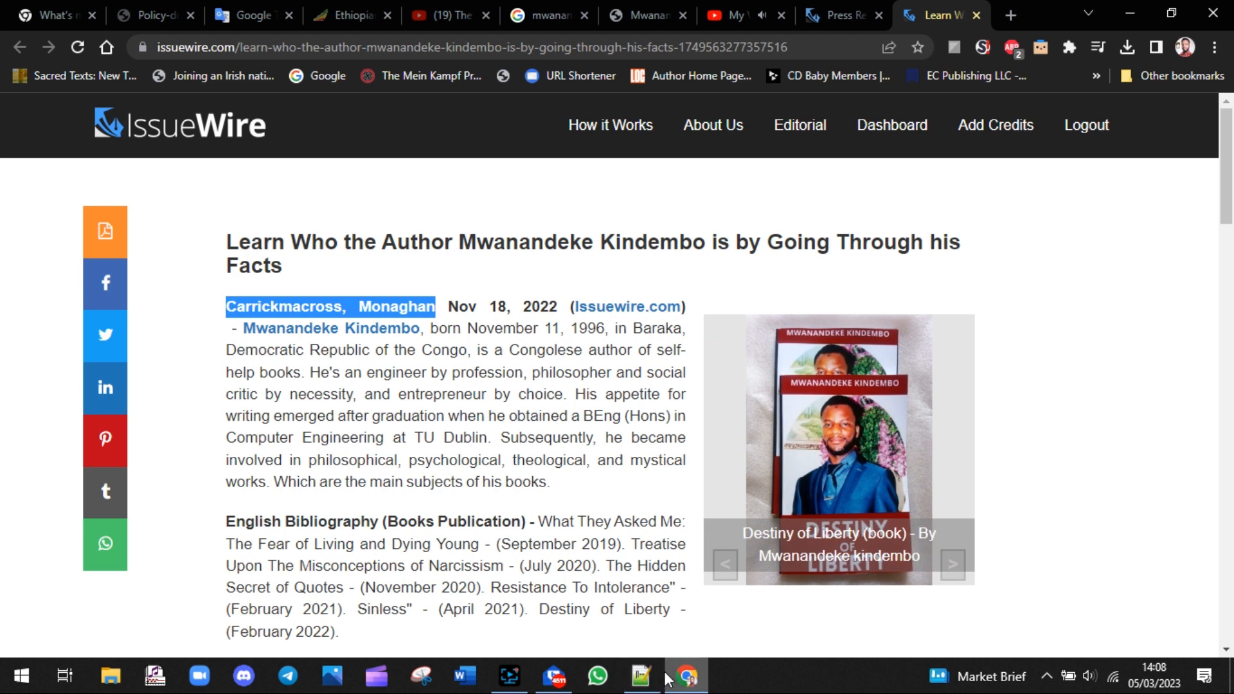
left_click(641, 676)
type("DATE")
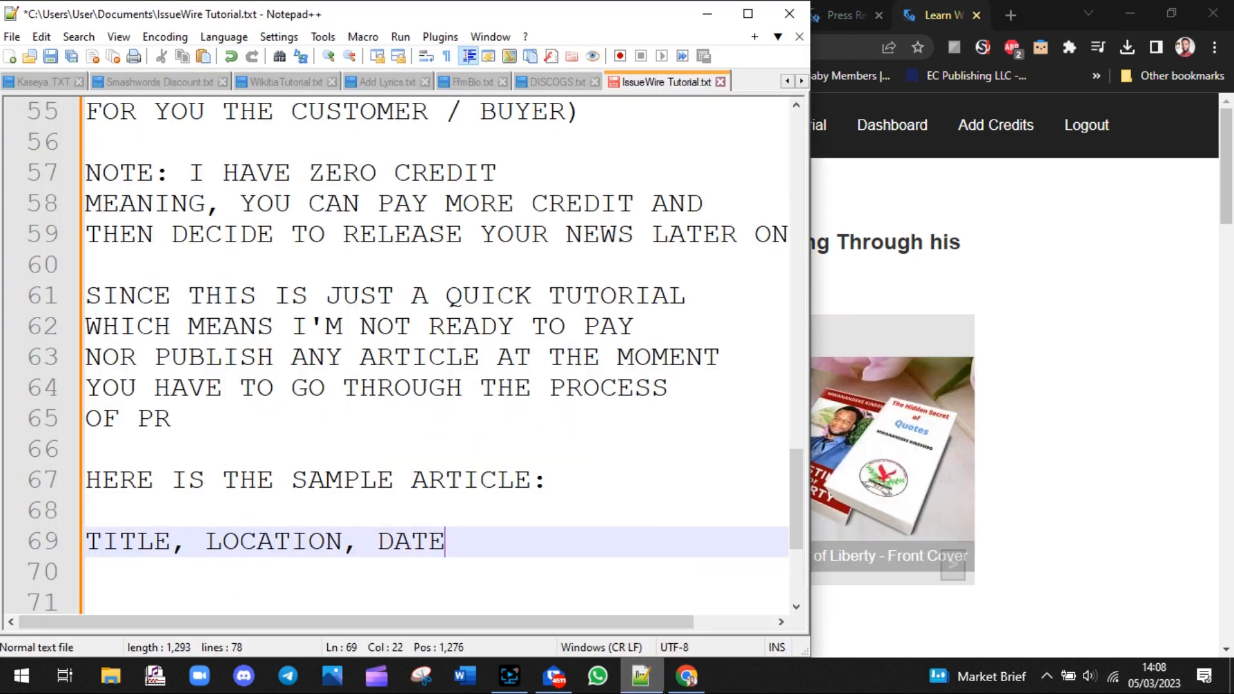
Highlight the article's publication date in Chrome, and add ", MAIN BODY" to the list in the Notepad++ notes.
left_click(1093, 471)
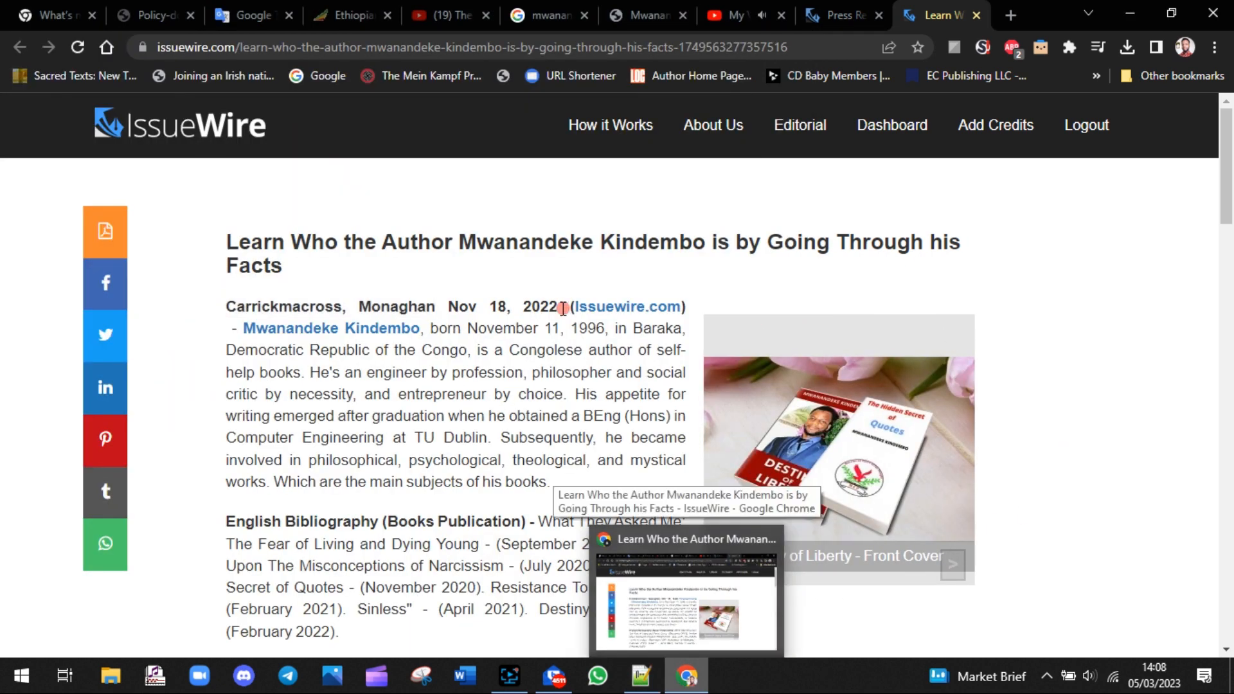
left_click_drag(559, 308, 448, 308)
scroll(1232, 187, "down", 3)
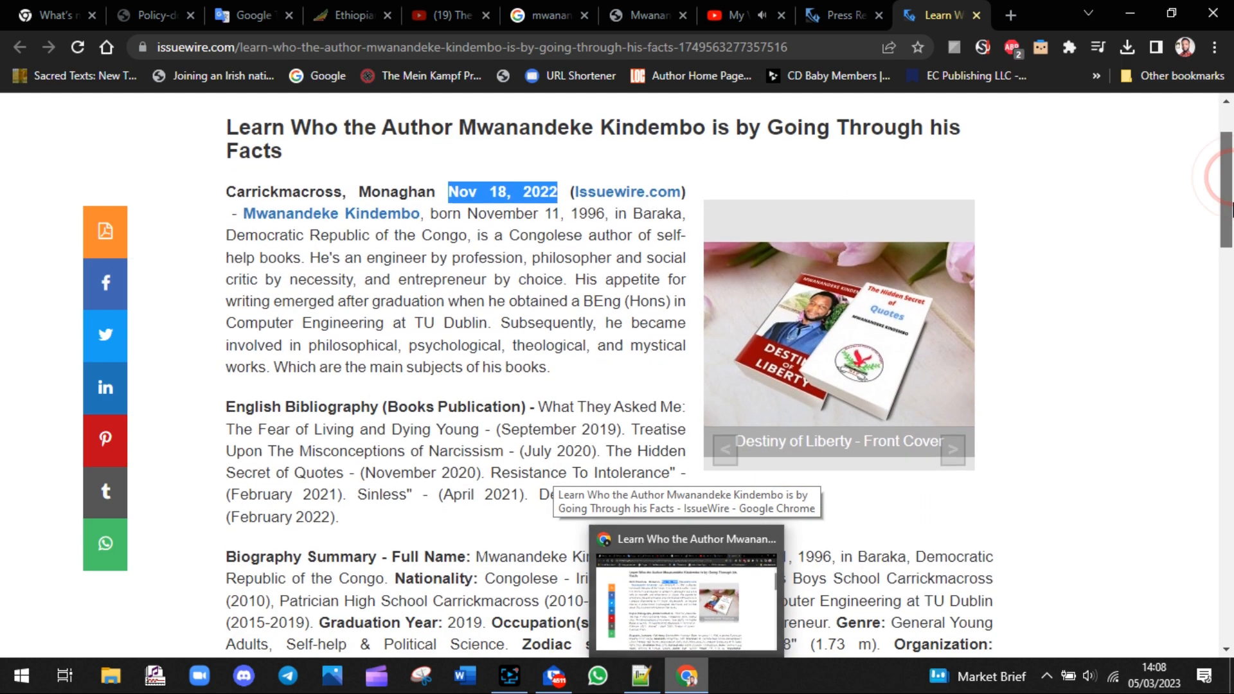
left_click(637, 685)
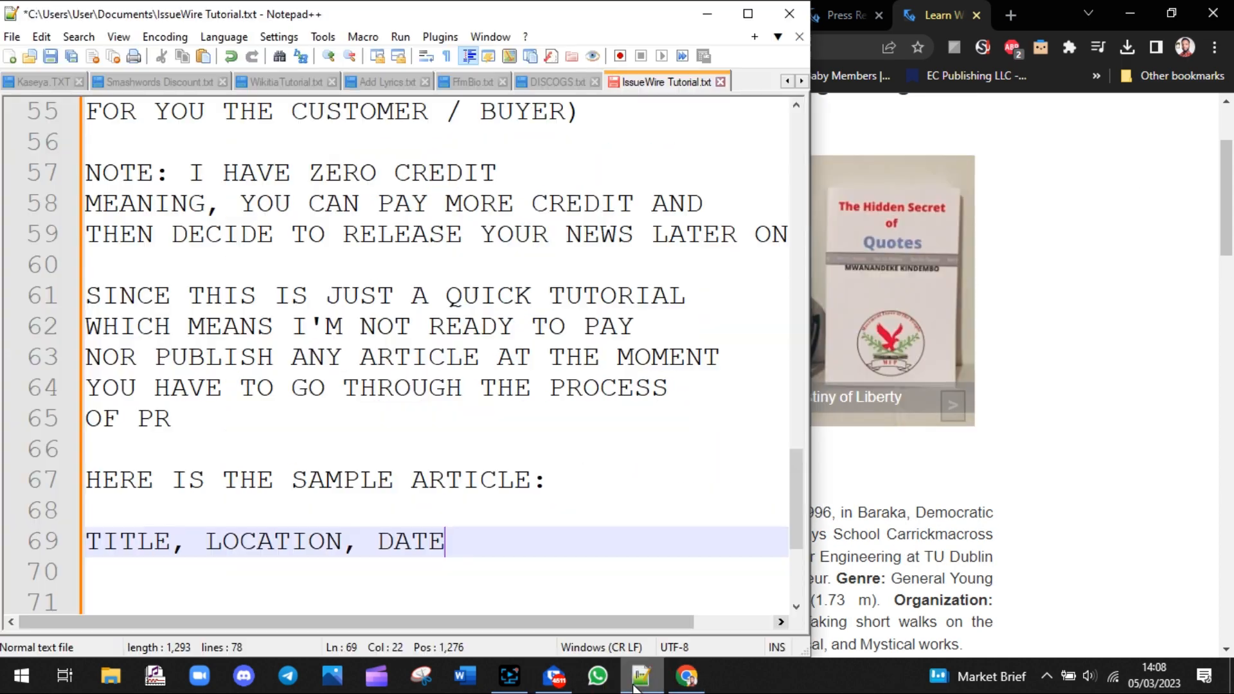
type("IN BODY")
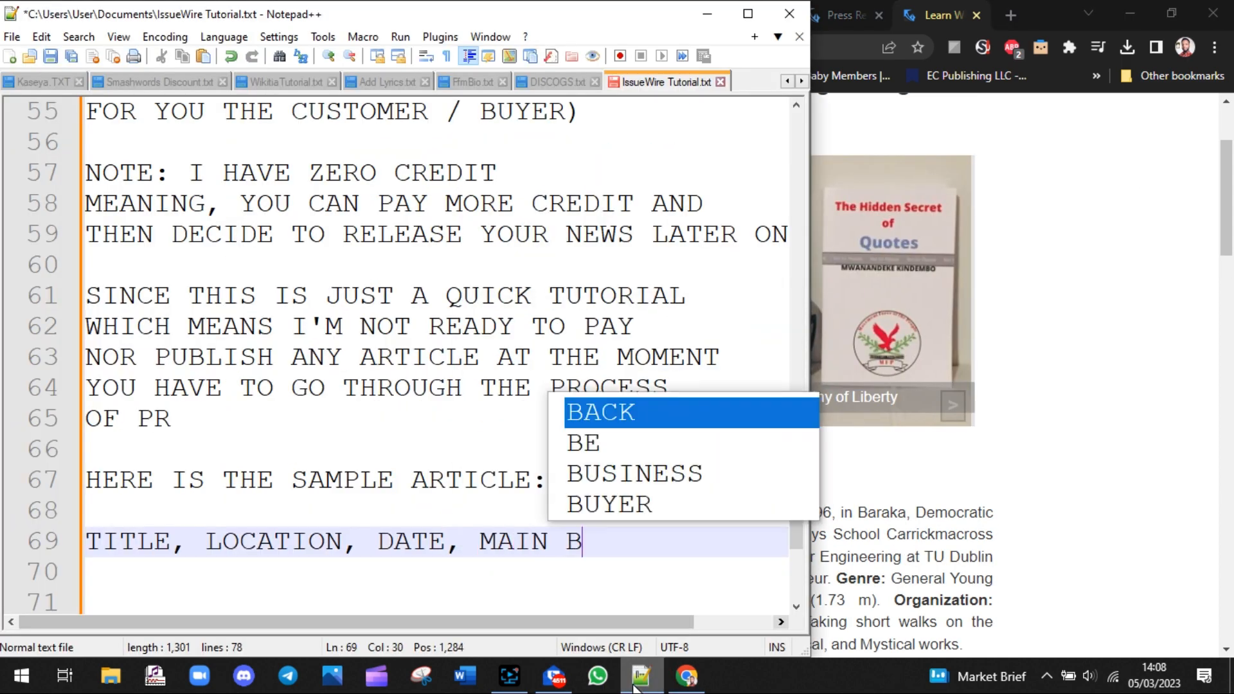
Switch to the article in Chrome and highlight its main body text from the introduction through the Trivia paragraph, continuing to the Media Contact section.
left_click(685, 674)
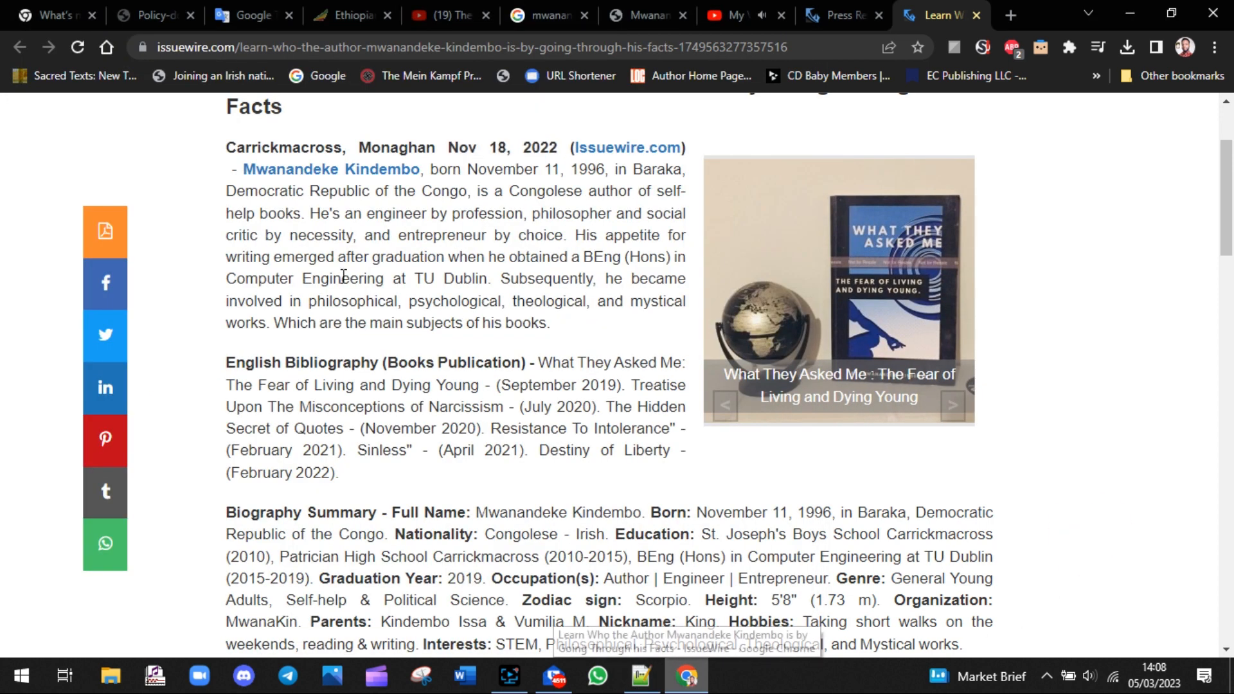
left_click_drag(227, 169, 490, 484)
left_click_drag(505, 540, 767, 507)
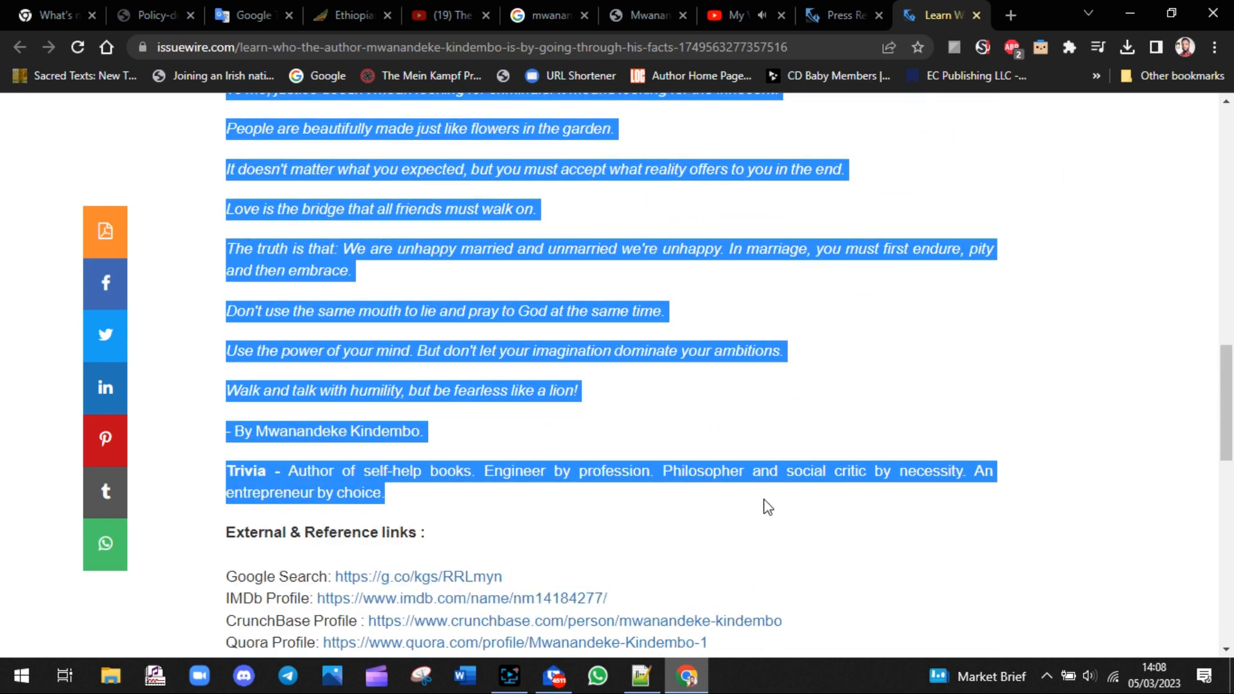
left_click_drag(775, 459, 760, 276)
left_click(565, 336)
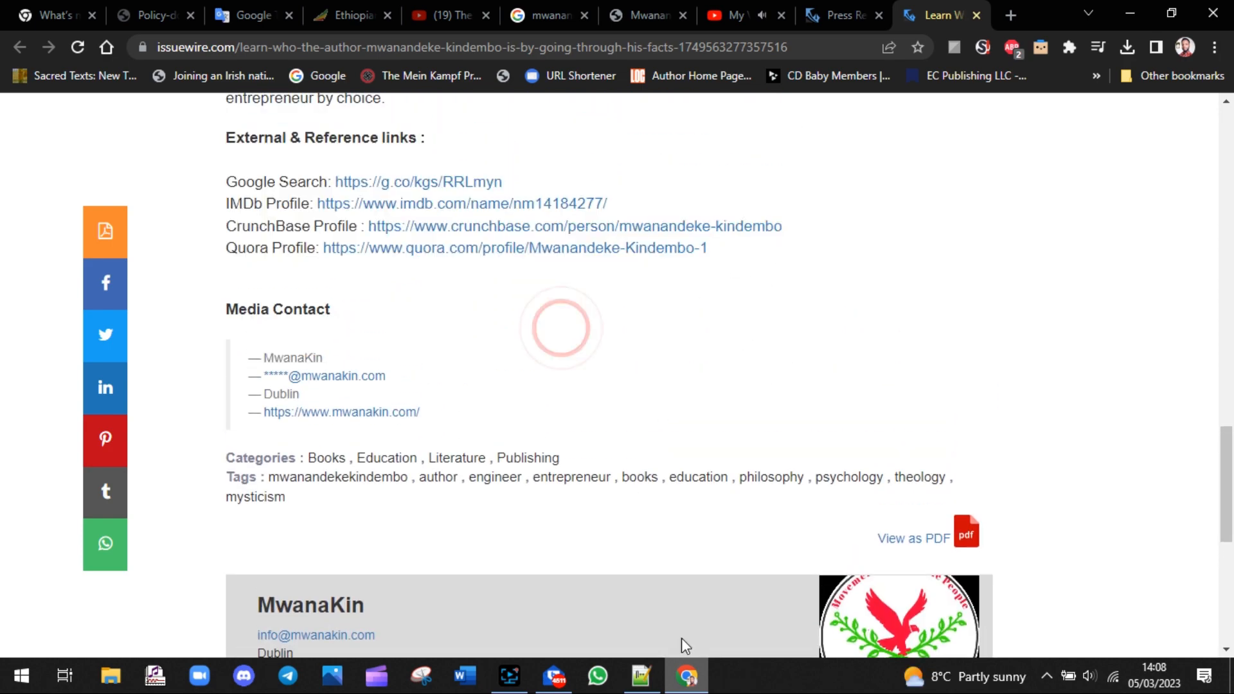
In the Notepad++ notes, end the list line with a comma and write "MEDIA CONTACT / WEBSITE DETAILS" on a new line.
left_click(653, 678)
type(", LOCATION, DATE, MAIN BODY")
key("Return")
type("MEDI")
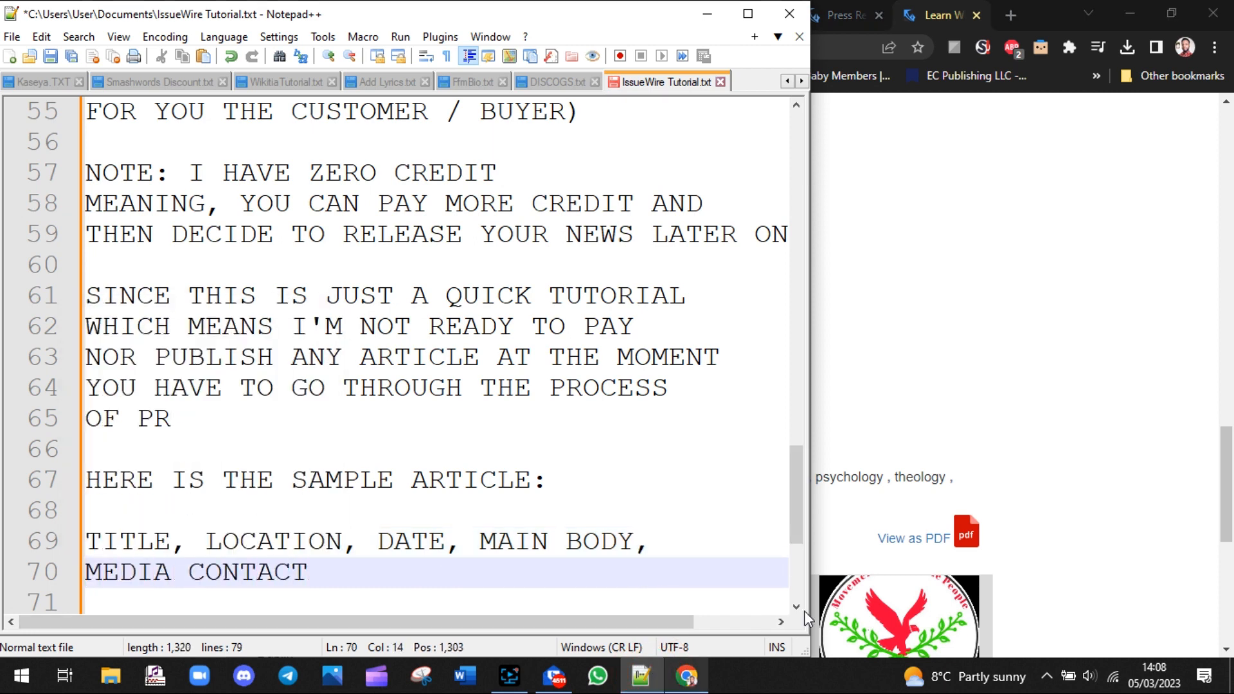
type("A CONTACT ")
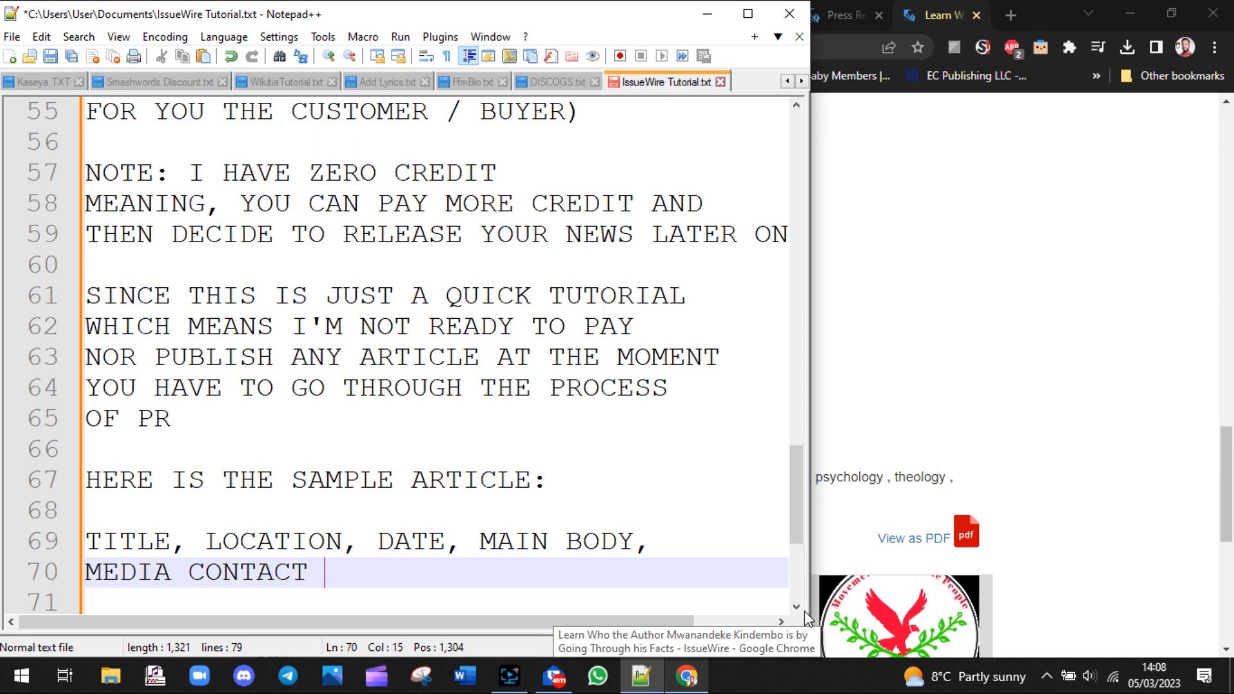
type("/ WEBSITE DETAILS")
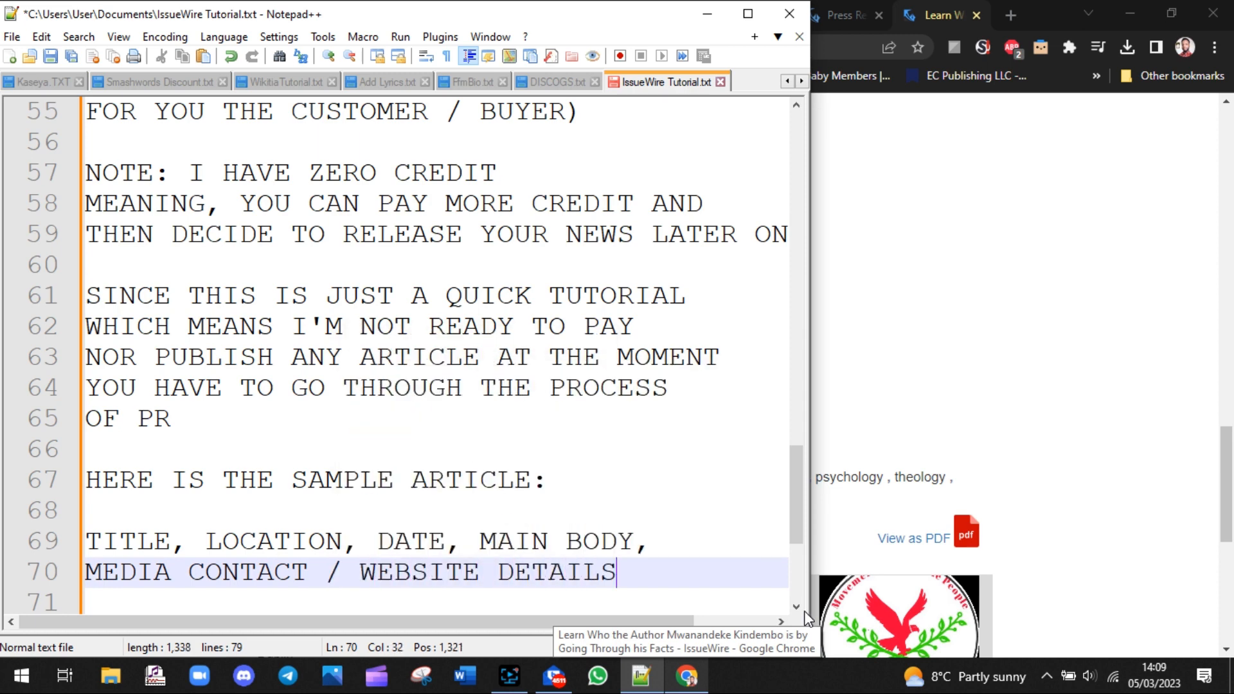
Switch to the article in Chrome and highlight the contact details under the Media Contact heading.
left_click(1121, 350)
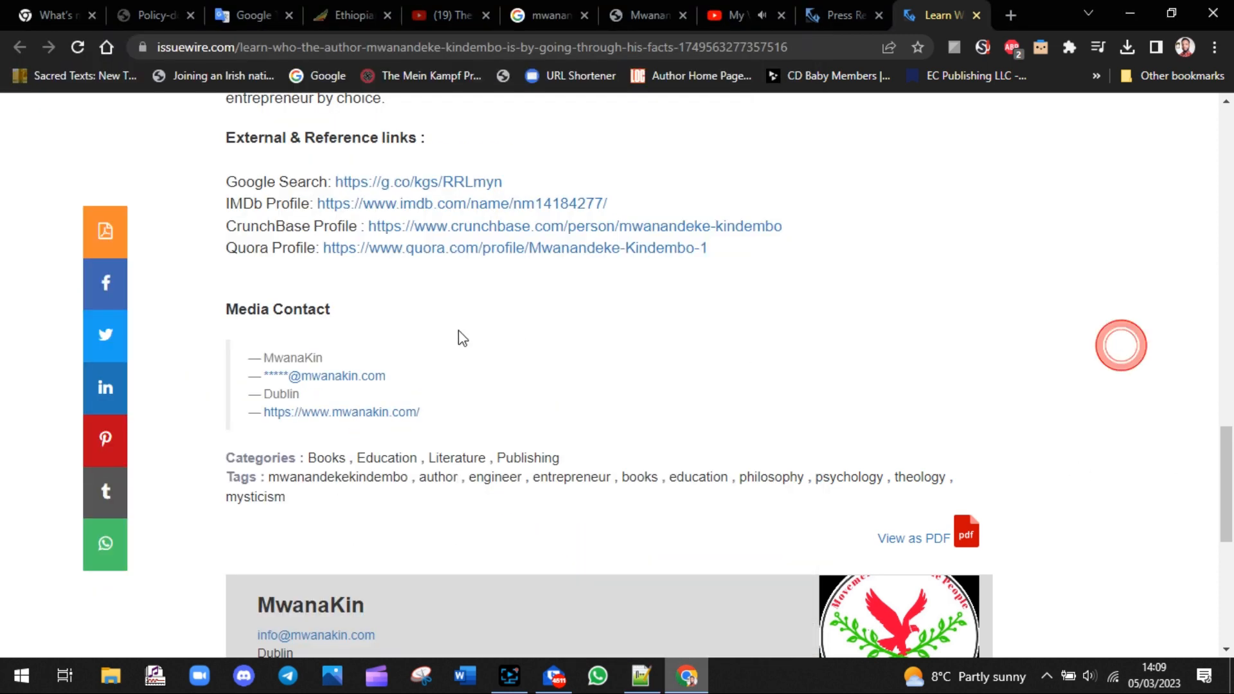
mouse_move(211, 307)
left_mouse_down()
mouse_move(366, 306)
mouse_move(224, 301)
left_mouse_up()
left_click(362, 311)
left_click_drag(260, 357, 448, 429)
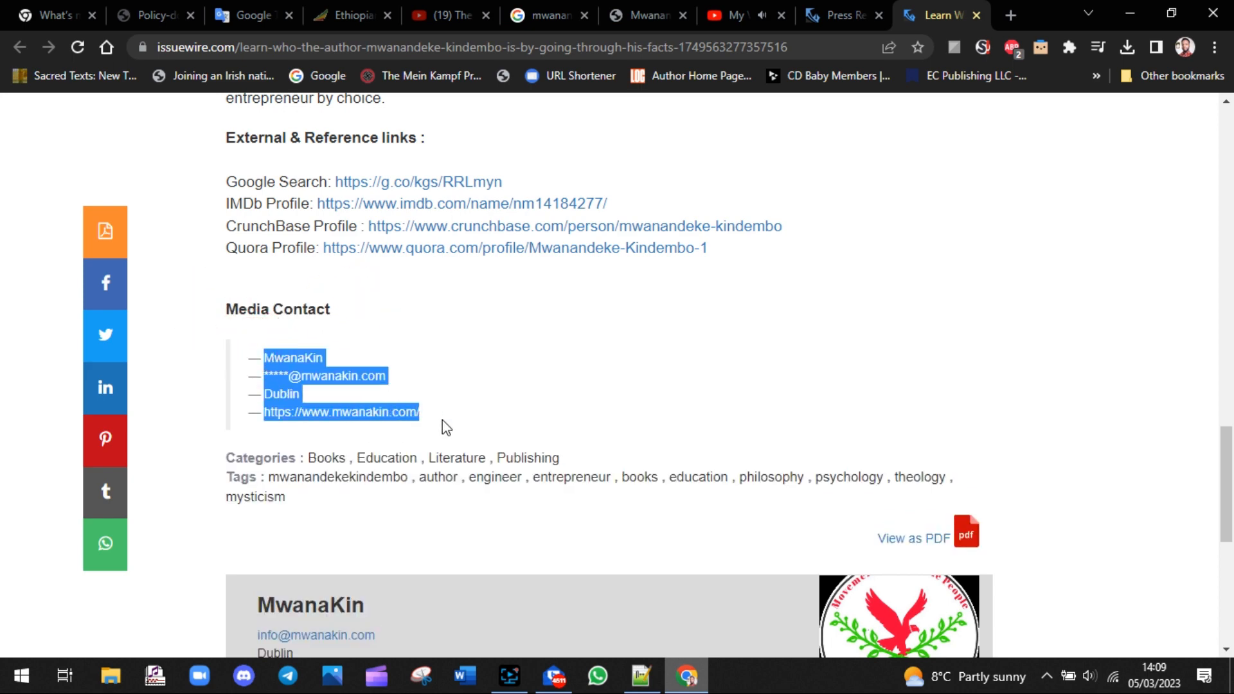
left_click(508, 681)
left_click(508, 682)
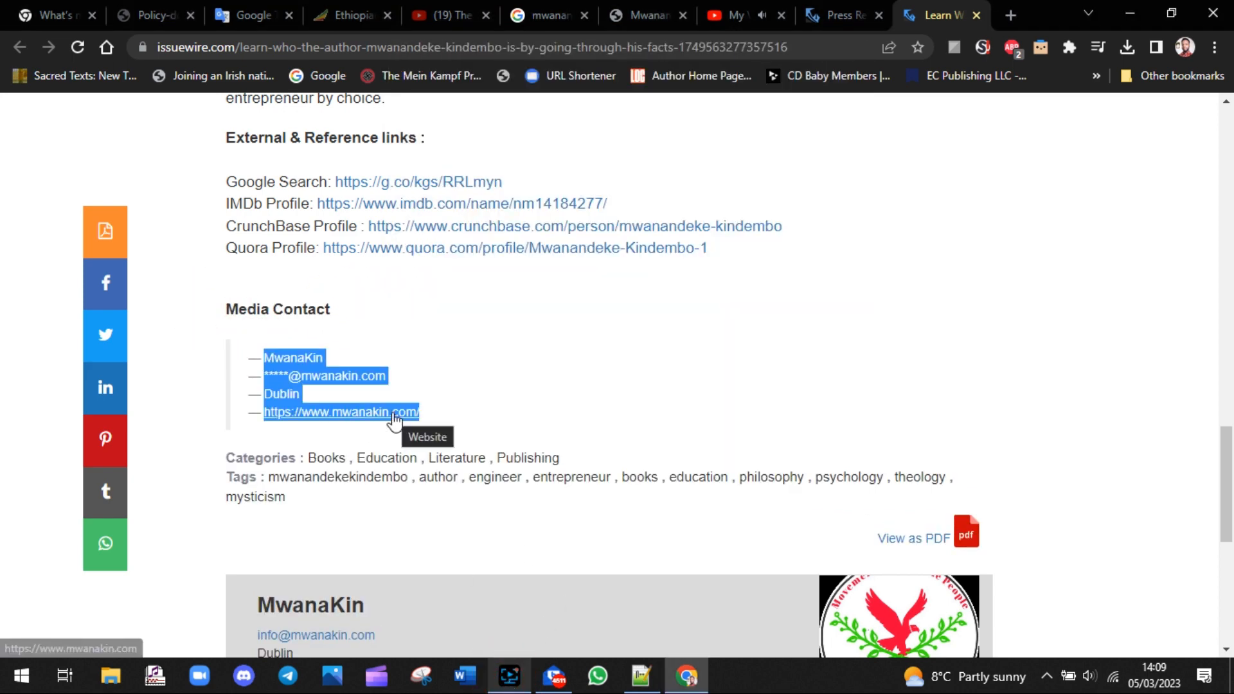
left_click(514, 474)
In the Notepad++ notes, add a comma after "WEBSITE DETAILS" and write "CATEGORIES / TAGS" on a new line.
left_click(640, 676)
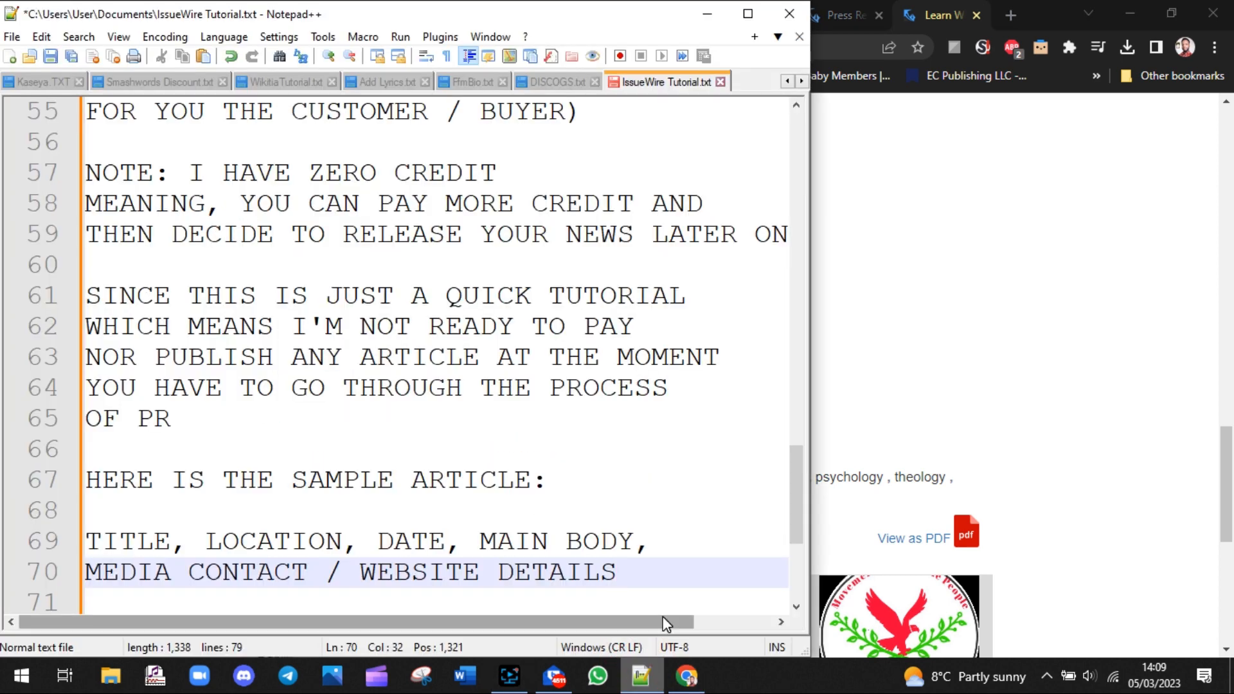
type(",")
key("Return")
type("CATEGORIES / TAGS")
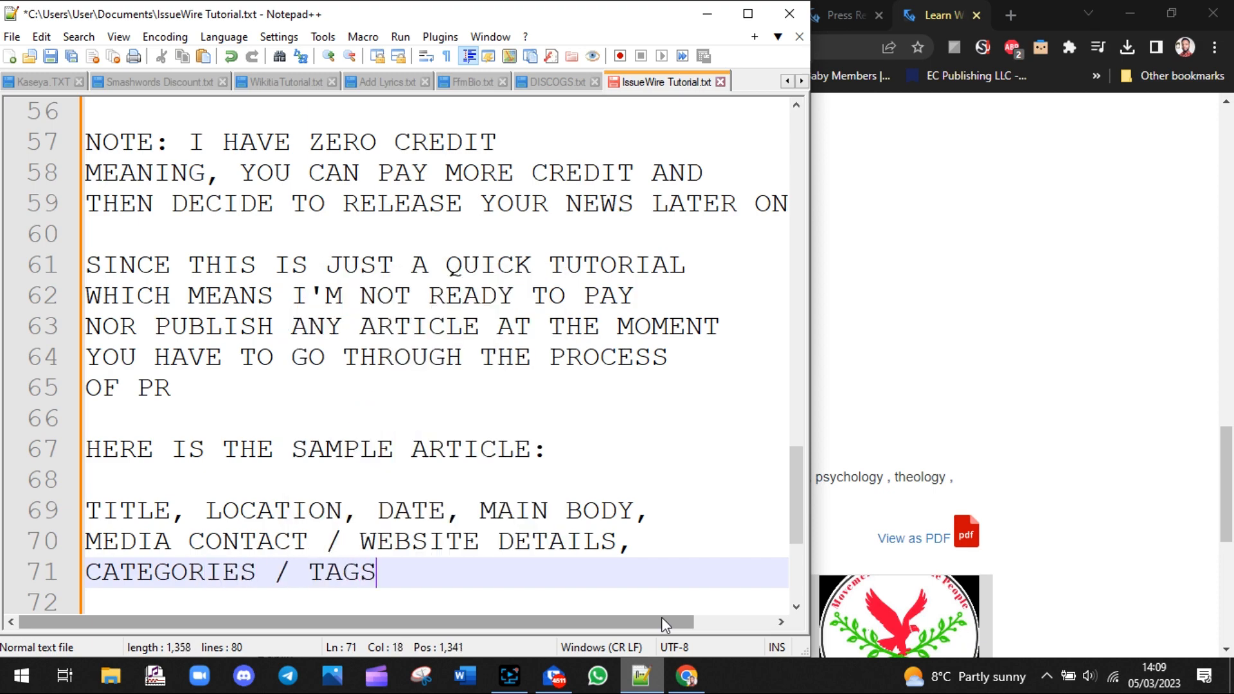
Switch to the article in Chrome and highlight its Categories line, then its list of tags.
left_click(1226, 408)
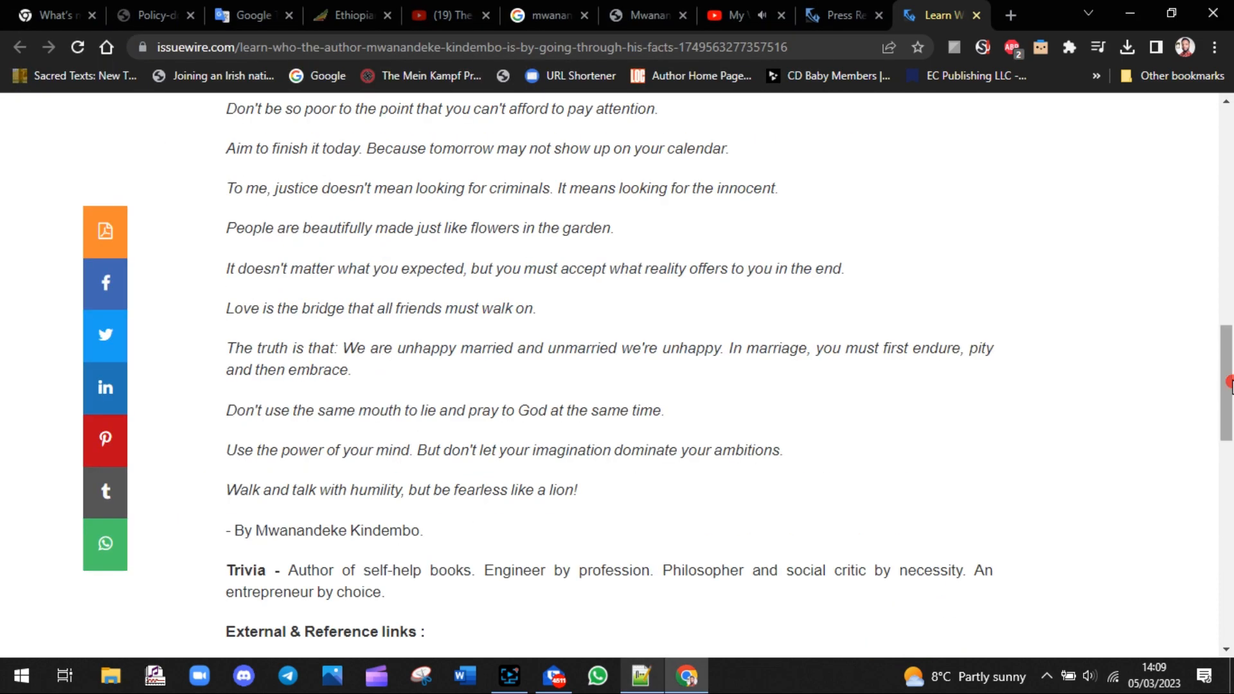
scroll(515, 425, "down", 12)
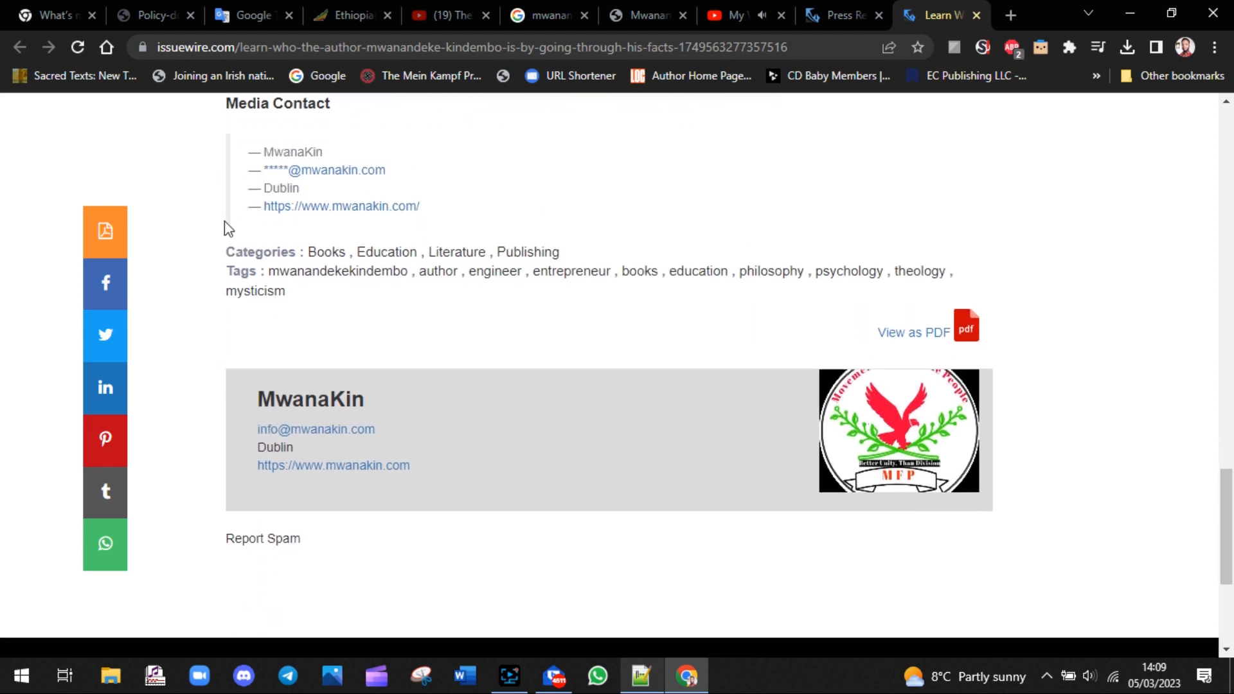
left_click_drag(221, 250, 586, 260)
left_click_drag(224, 270, 325, 312)
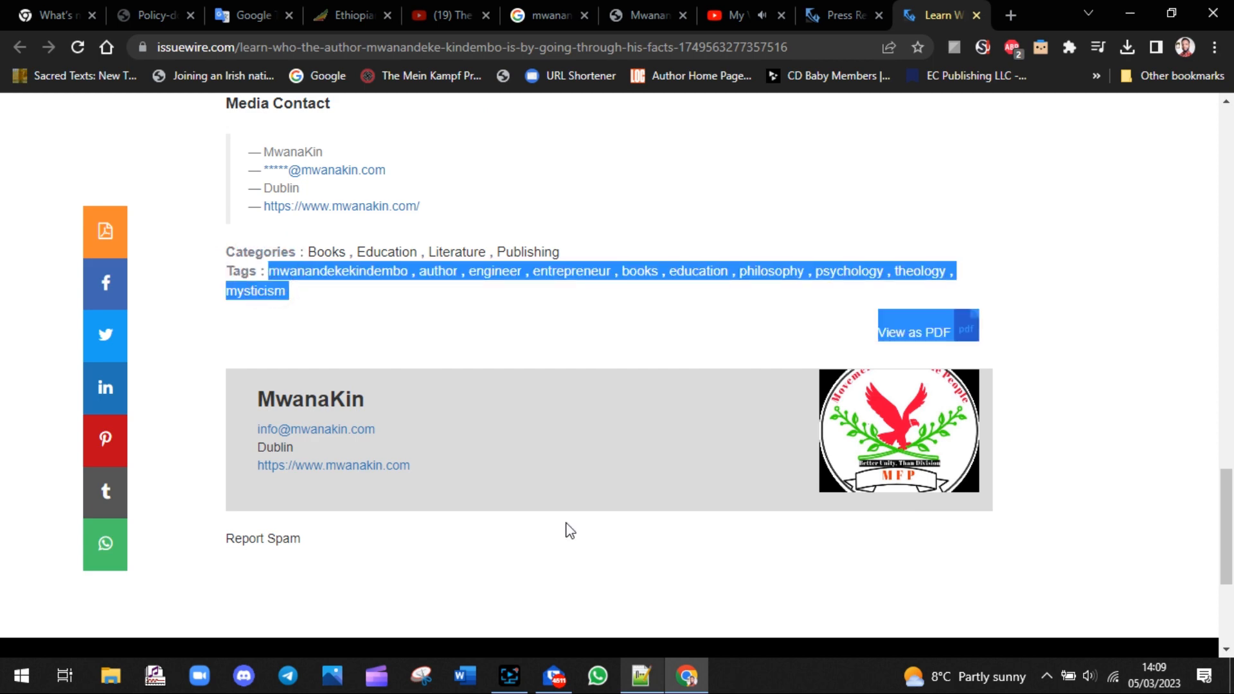
In the Notepad++ notes, replace the slash between "CATEGORIES" and "TAGS" with "&".
left_click(641, 675)
left_click(290, 577)
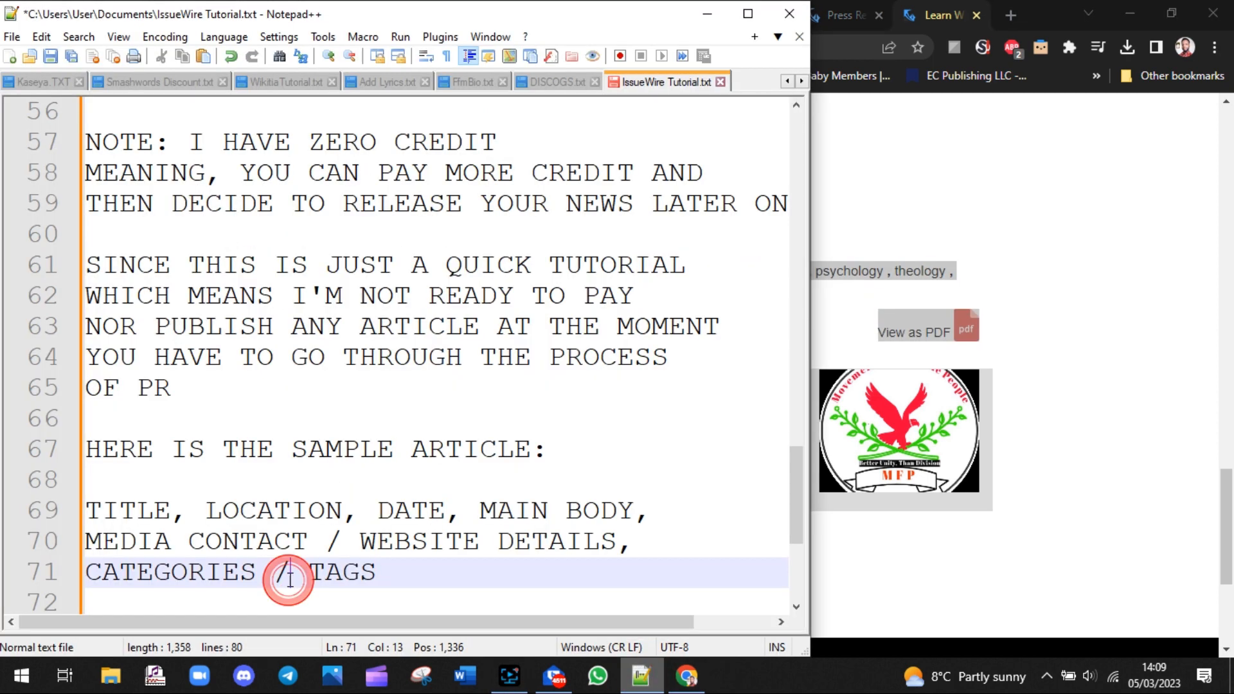
key("BackSpace")
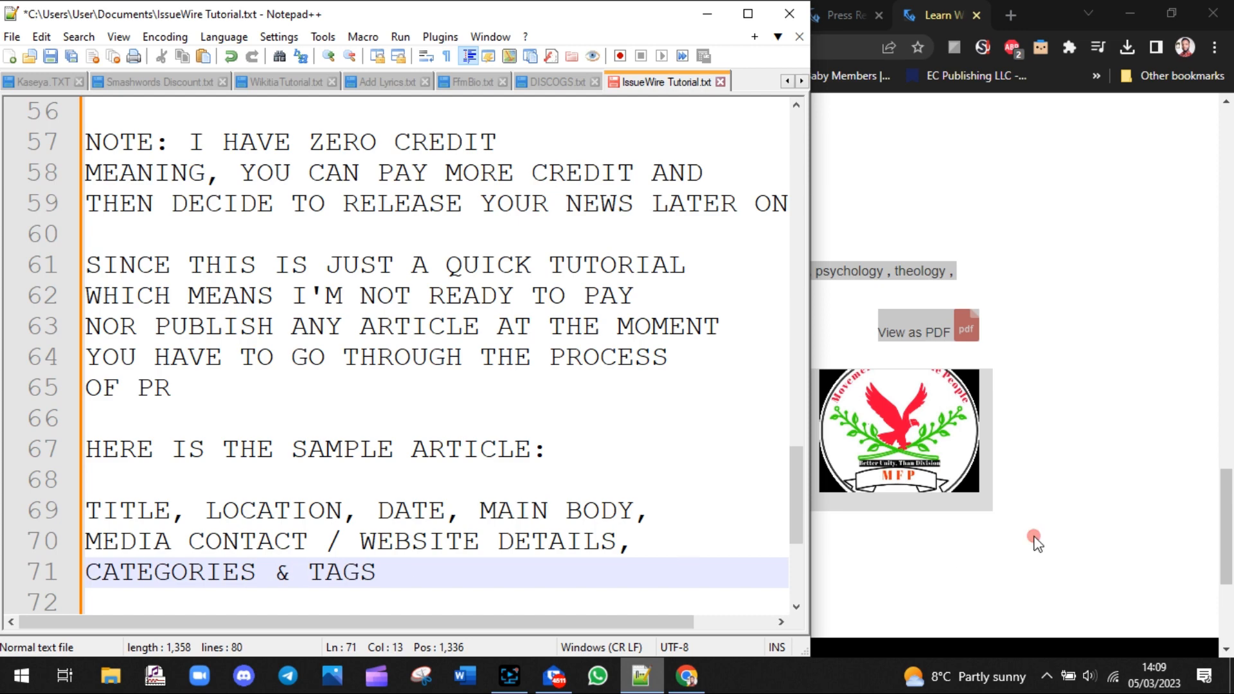
Switch to the article in Chrome, highlight its categories and tags together, and return to the image slideshow beside the introduction.
left_click(1035, 544)
left_click_drag(303, 294, 221, 257)
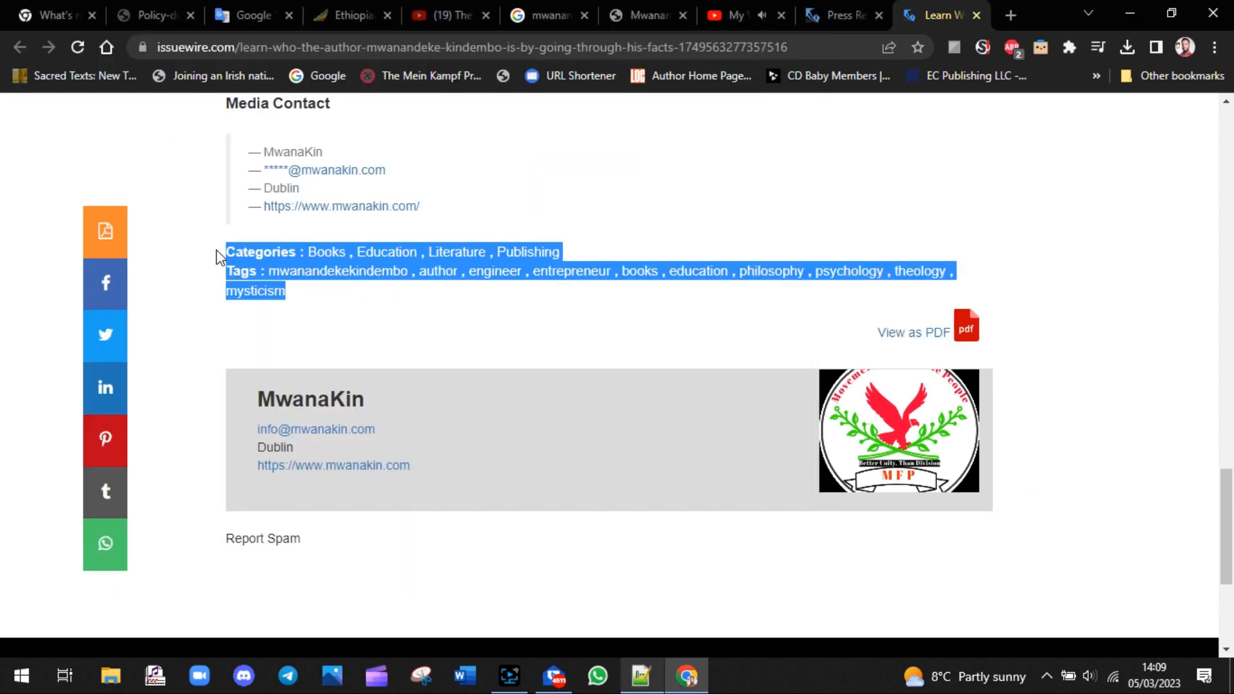
left_click_drag(1228, 504, 1231, 93)
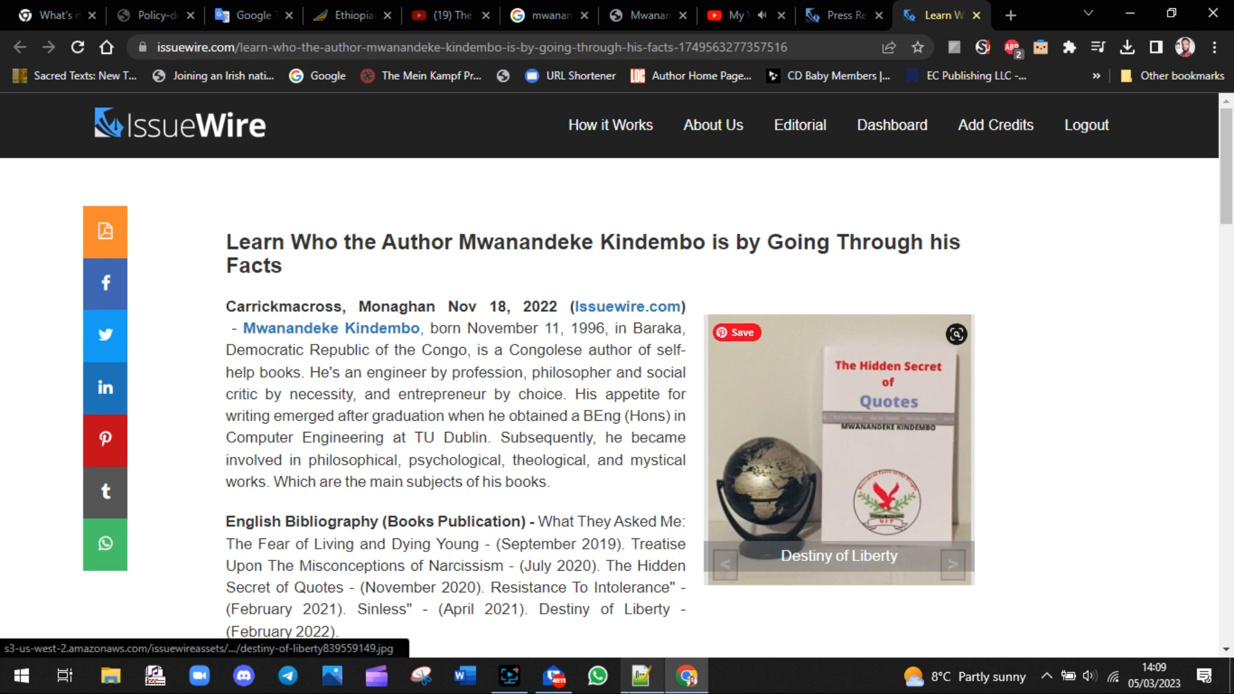
In the Notepad++ notes, add ", INCLUDING IMAGES" after "CATEGORIES & TAGS".
left_click(641, 676)
left_click(608, 569)
type(", INCLUDING I")
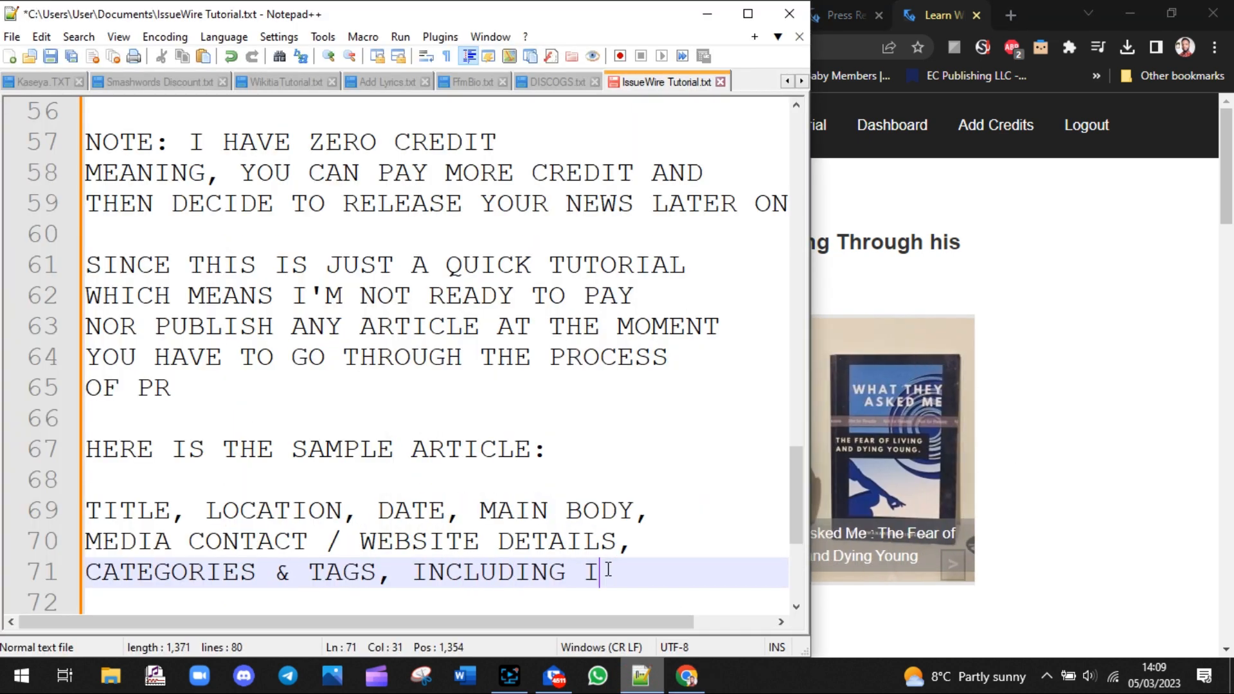
type("MAGES")
Switch to the article in Chrome and advance its image slideshow through the next pictures.
left_click(1062, 403)
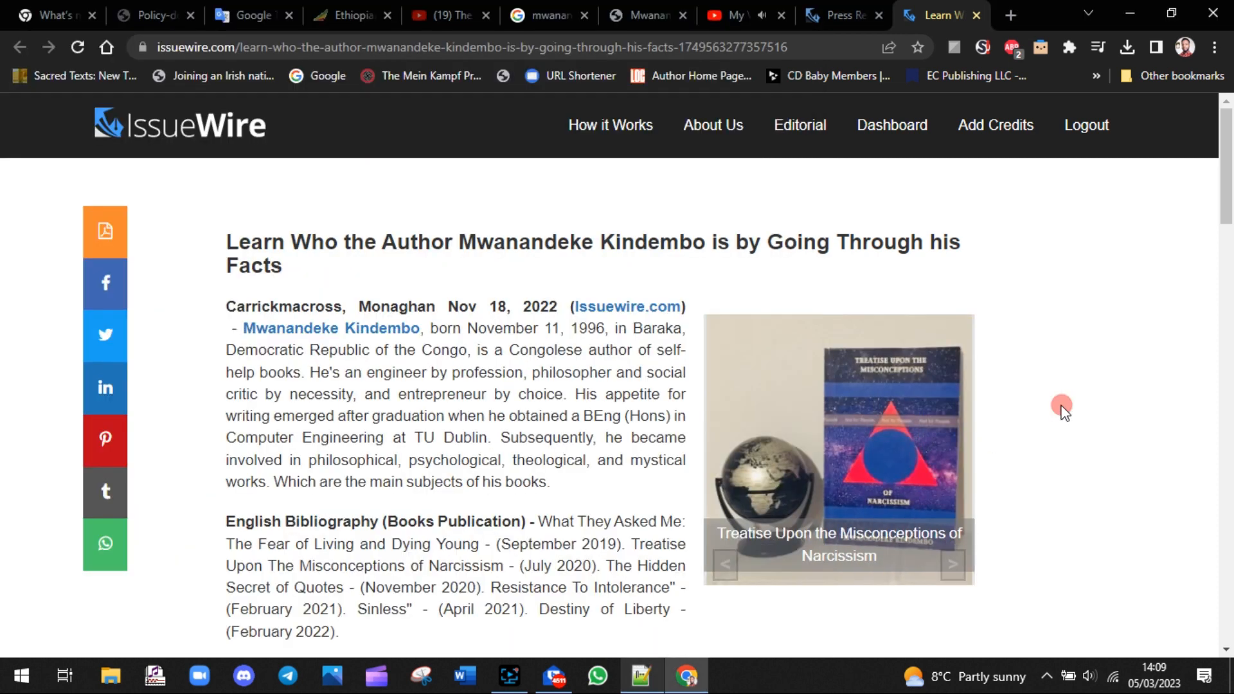
left_click(954, 564)
left_click(954, 566)
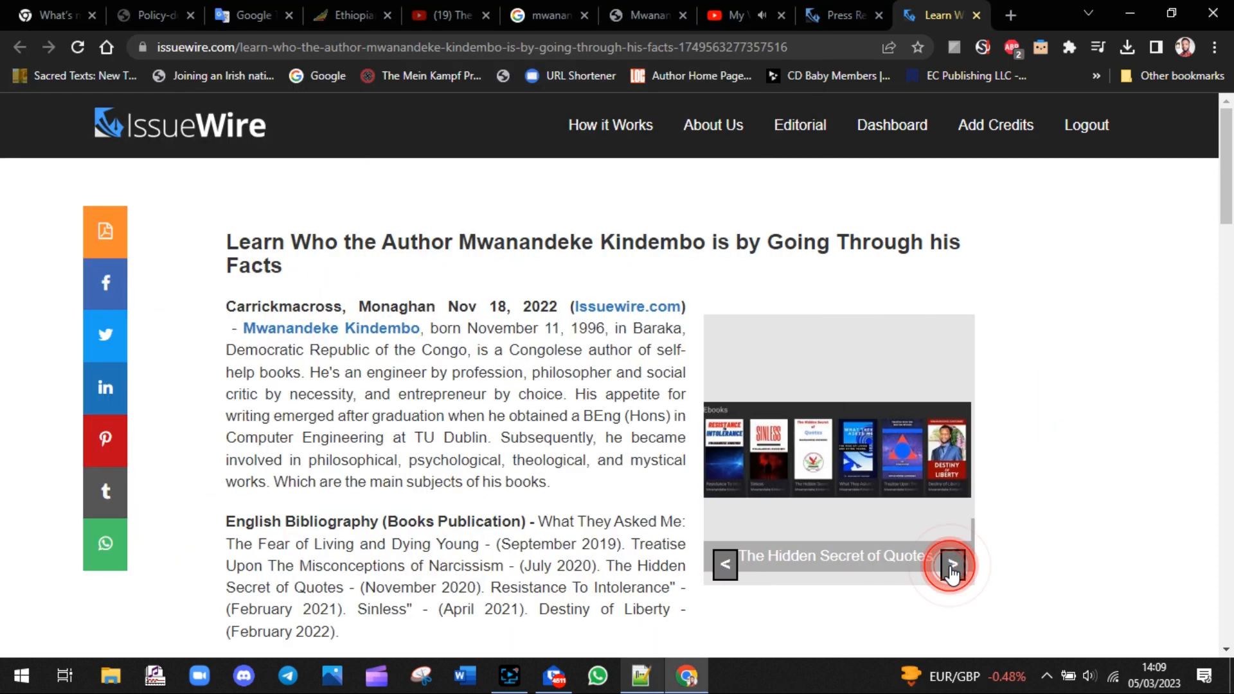
In the Notepad++ notes, add the lines "YOU CAN DECIDE TO INCLUDE THE IMAGE" and "DESCRIPTION OR NOT" below "INCLUDING IMAGES".
left_click(642, 678)
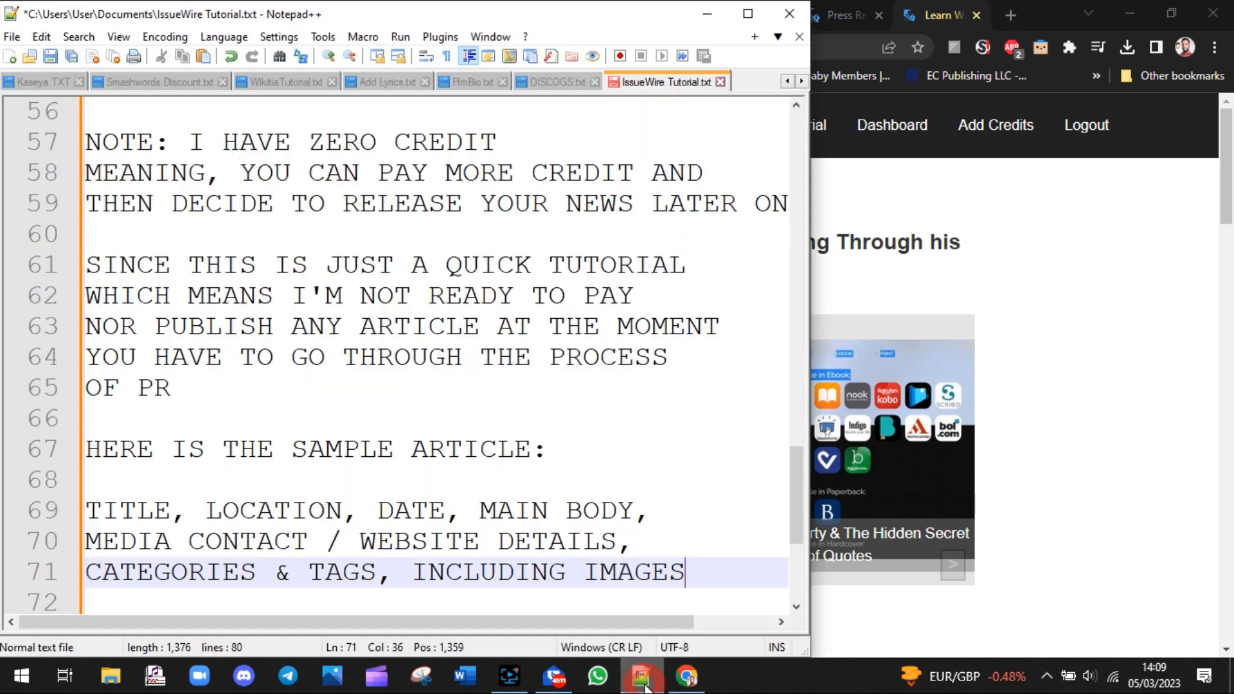
key("Return")
type("YOU CAN ")
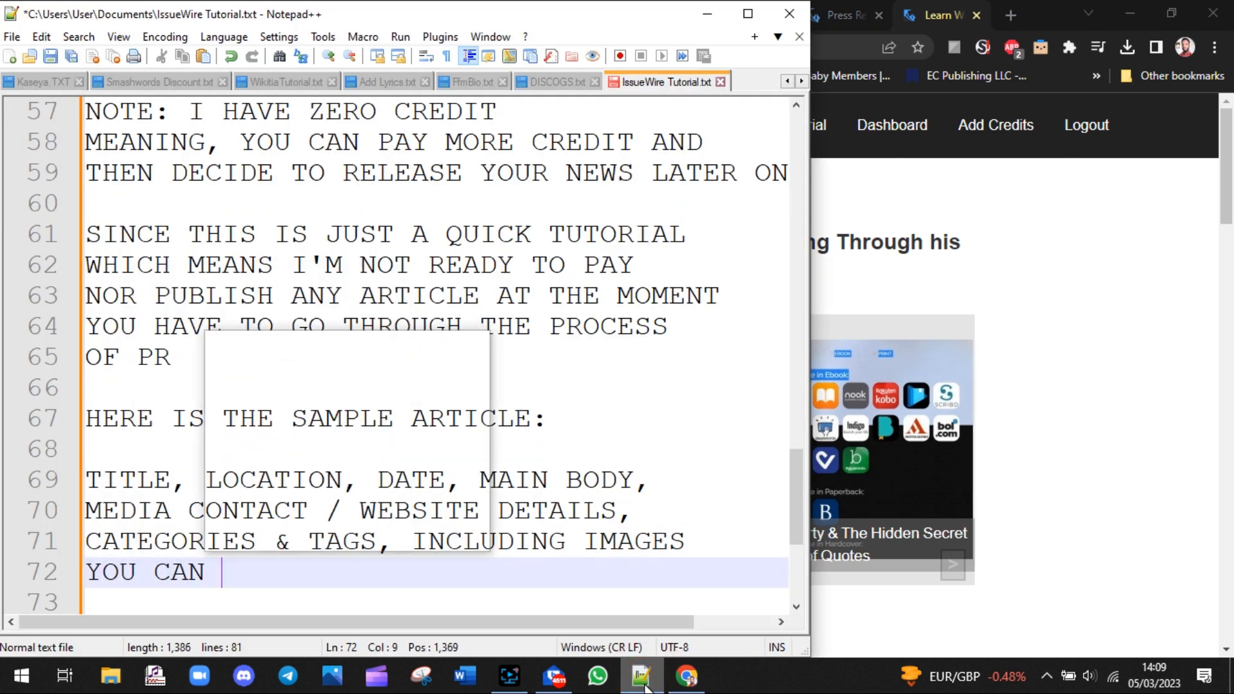
type("DECIDE TO I")
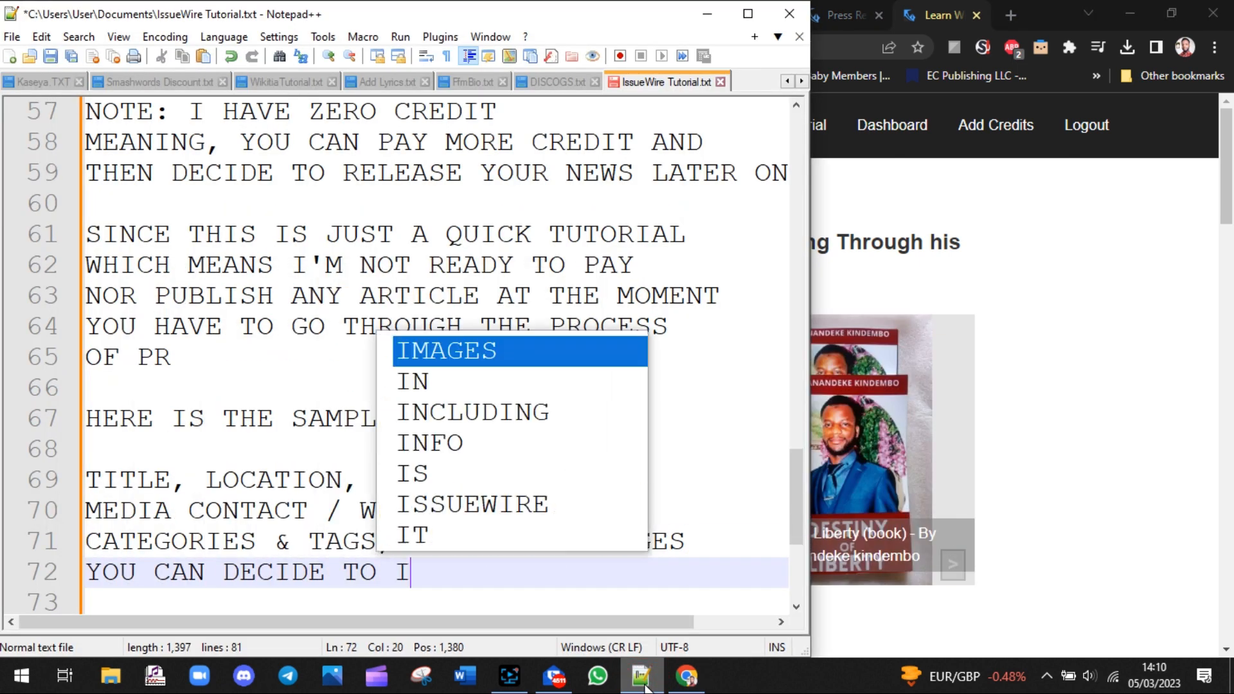
type("NCLUDE THE ")
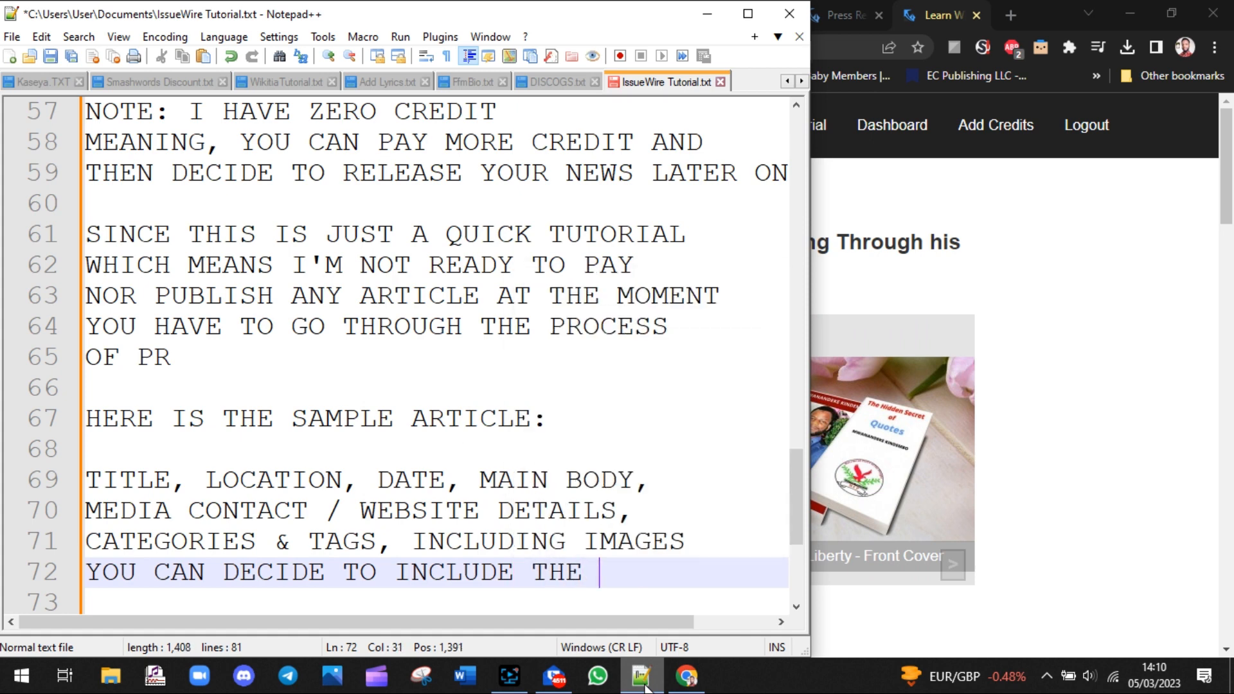
type("IMAGE DESC")
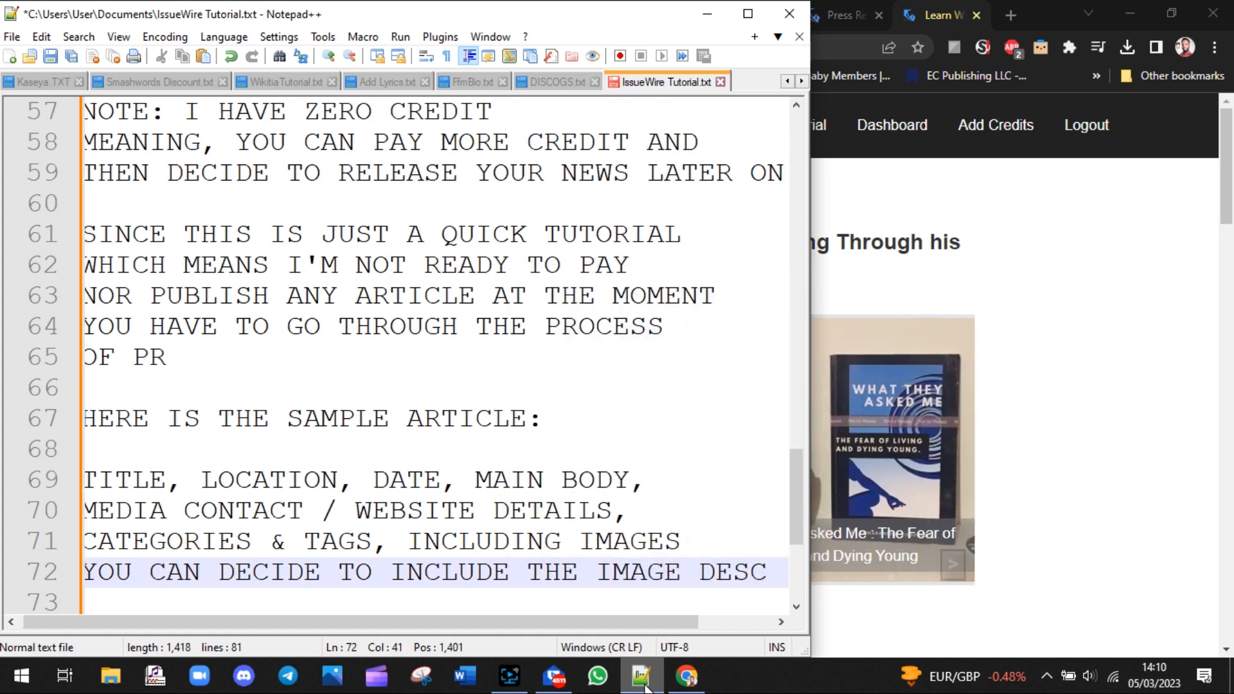
key("Return")
key("End")
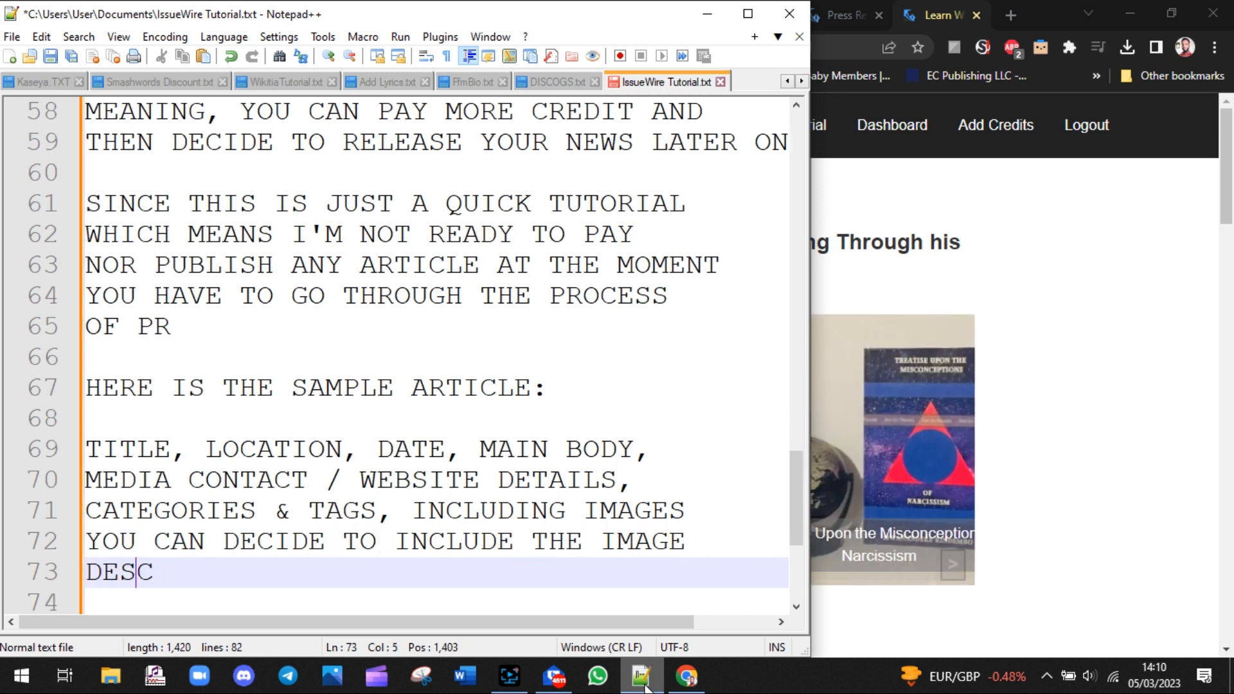
type("RIPTIO OR")
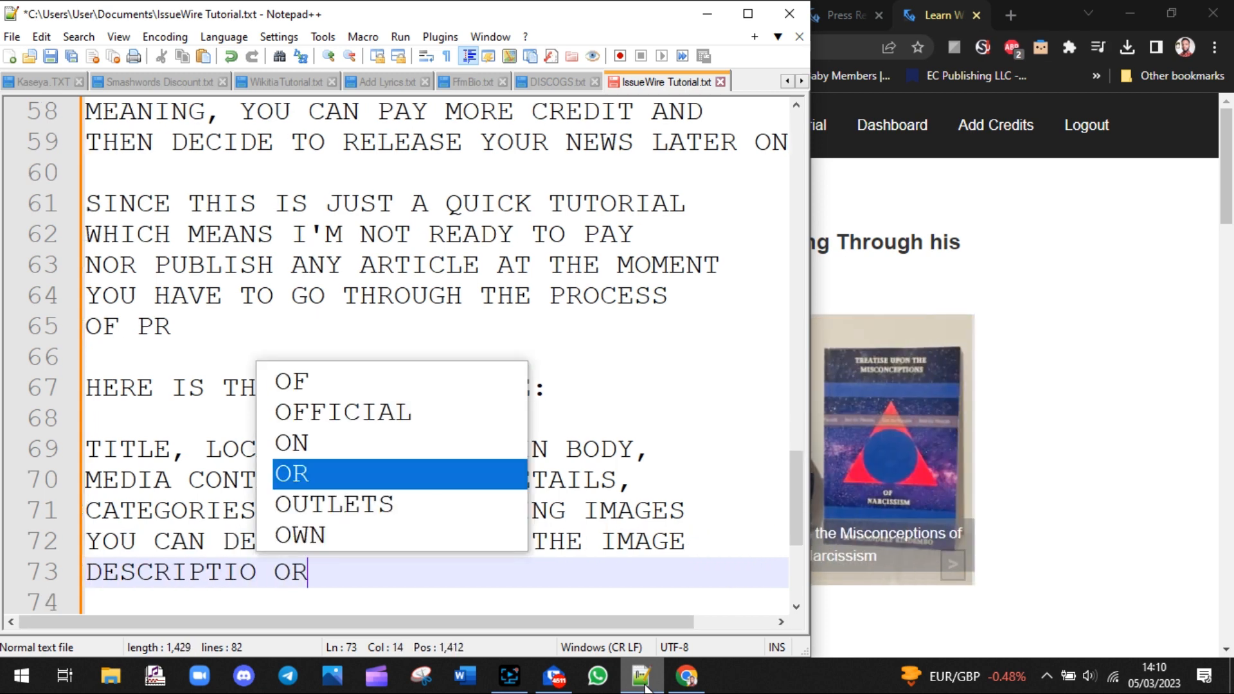
key("BackSpace")
key("BackSpace")
key("BackSpace")
type("N OR NOT")
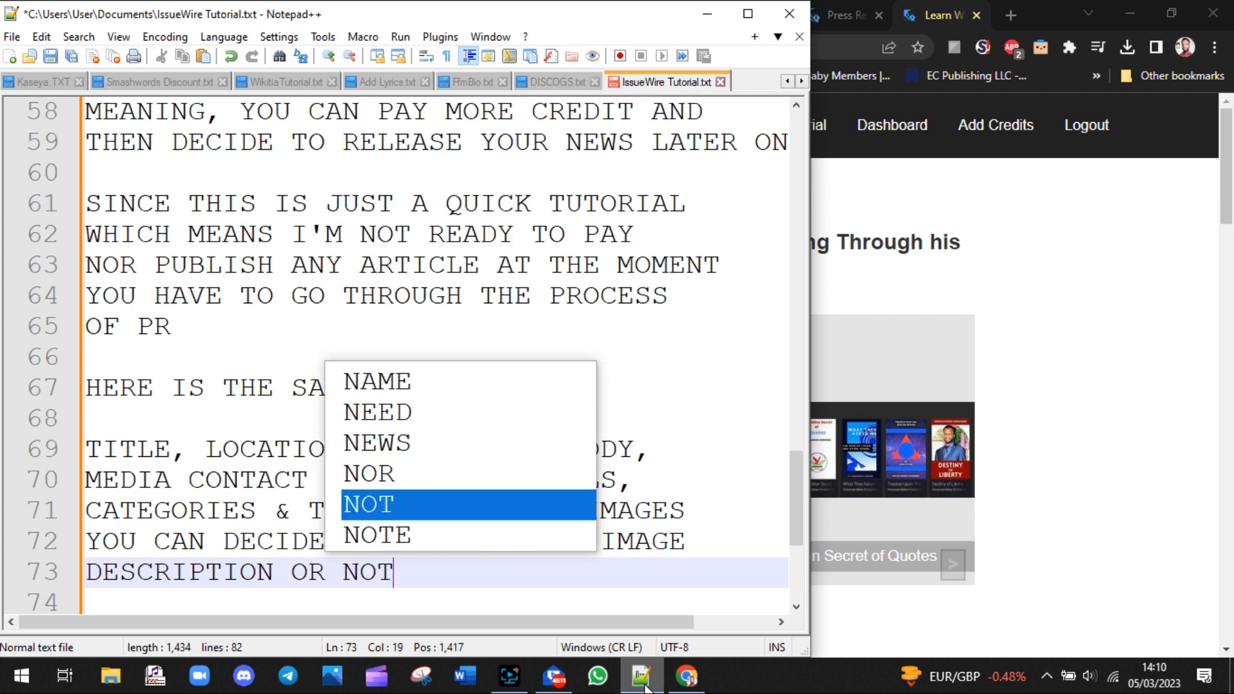
Switch to the article in Chrome and advance its slideshow to examine the image captions, continuing down to the biography text.
left_click(686, 675)
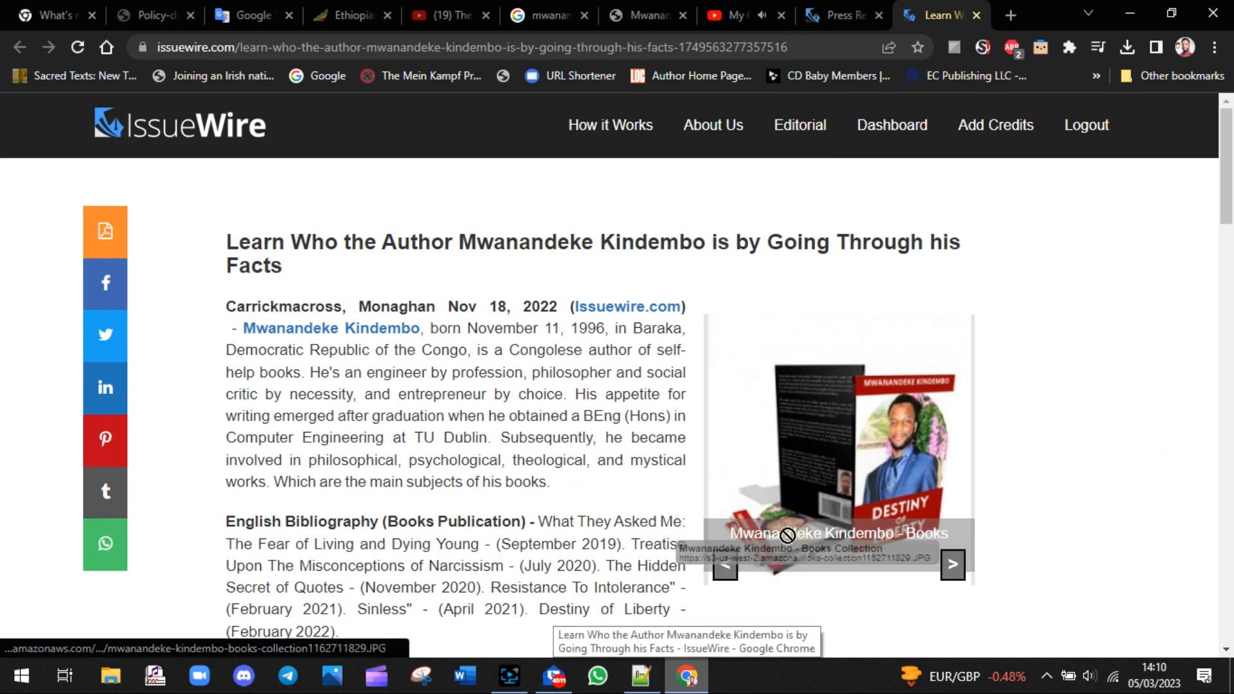
left_click(954, 565)
left_click(952, 565)
left_click(952, 565)
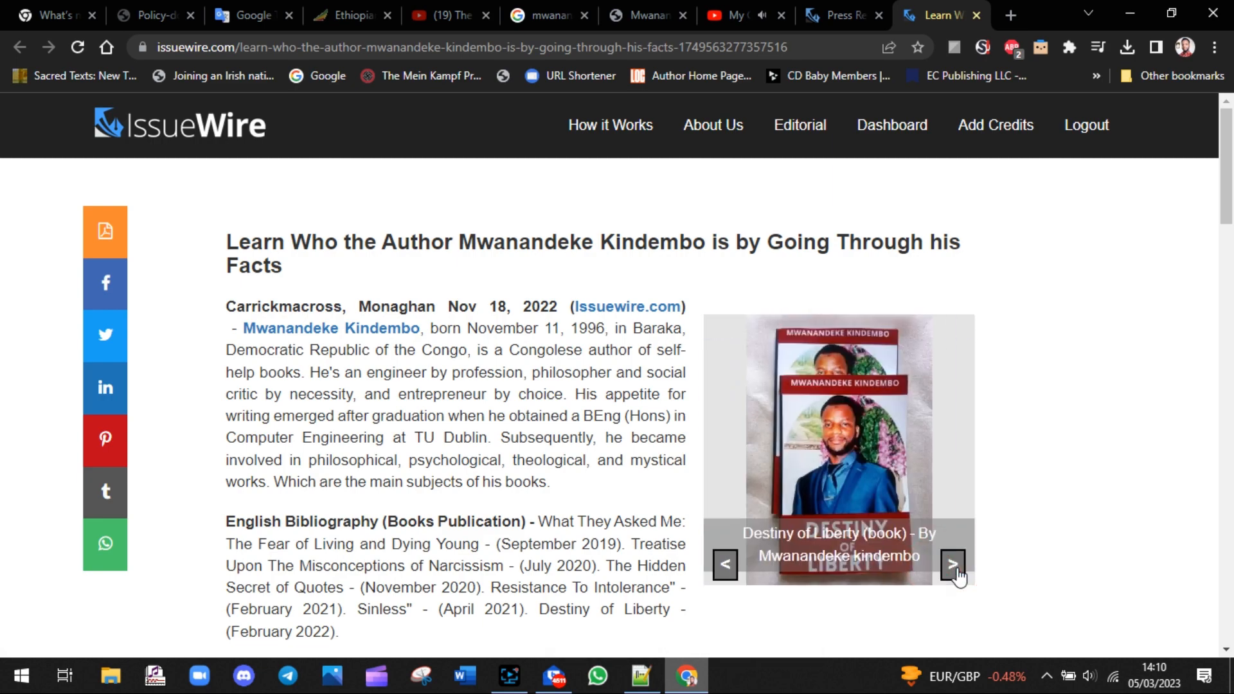
left_click(957, 569)
left_click(957, 569)
left_click(956, 569)
left_click_drag(1226, 200, 1224, 289)
In the Notepad++ notes, add a paragraph after a blank line: "THEN HIT THE SUBMIT / RELEASE THE PRESS" and "FOR ISSUEWIRE REVIEW".
left_click(641, 676)
key("Return")
key("Return")
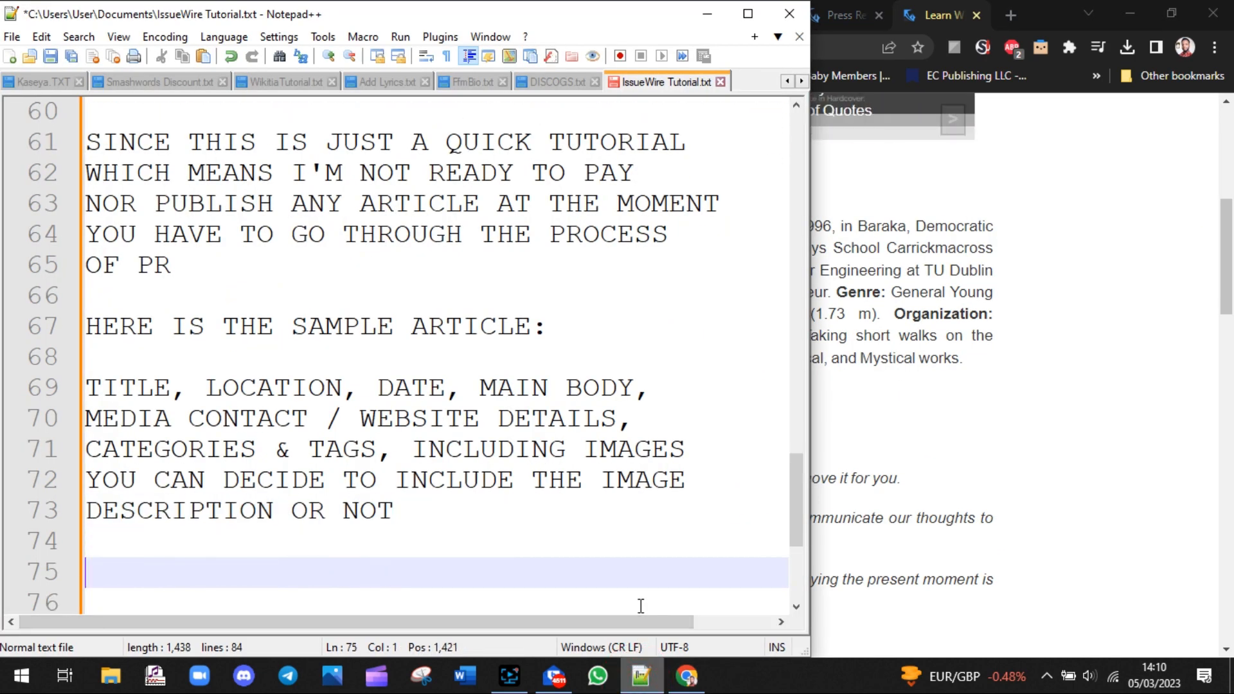
type("THEN HIT T")
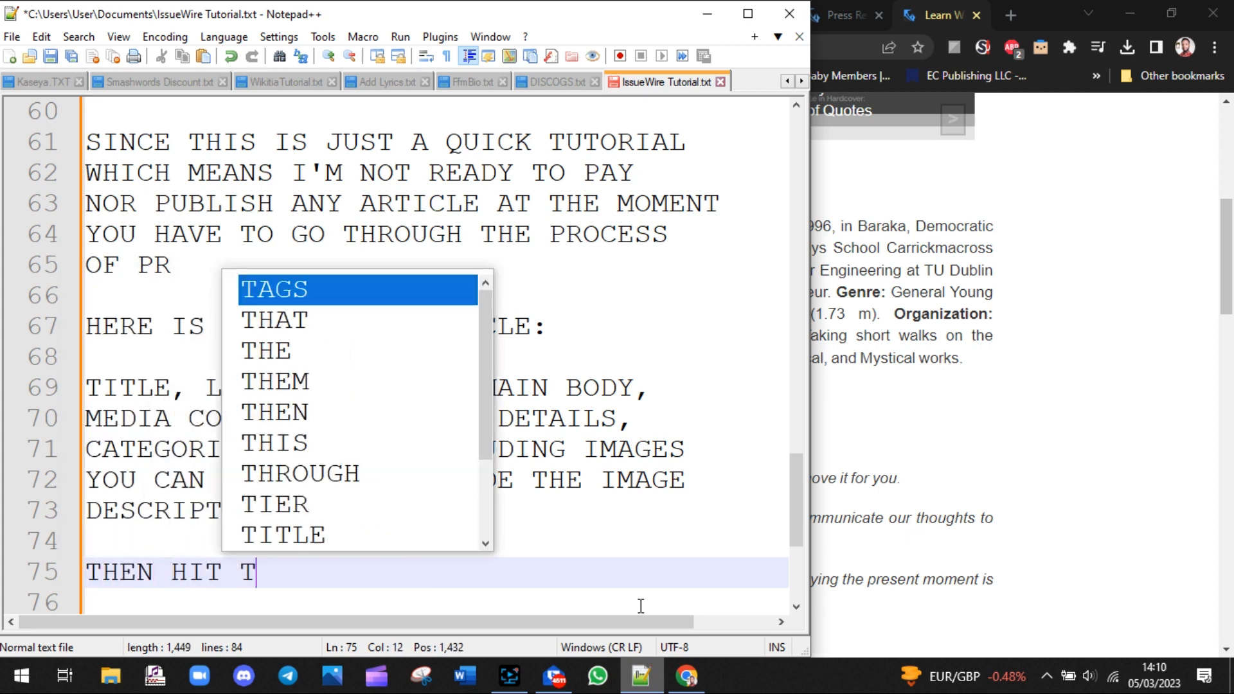
type("HE SUBMIT / ")
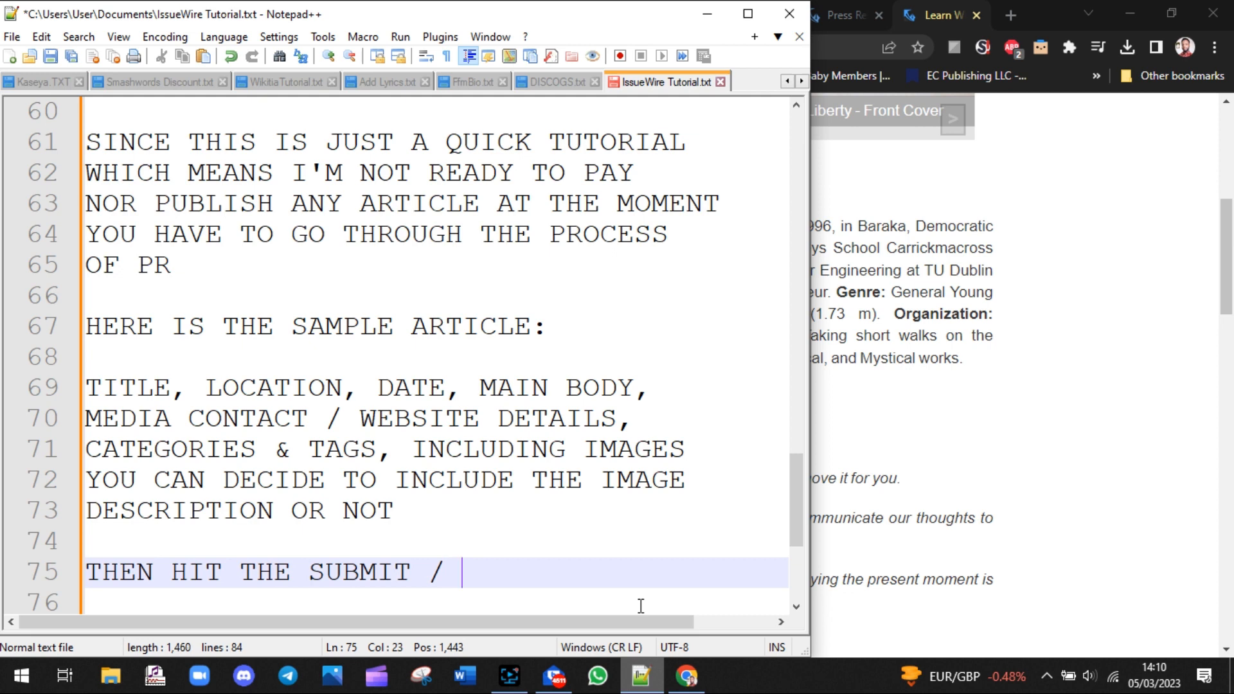
type("RELEASE ")
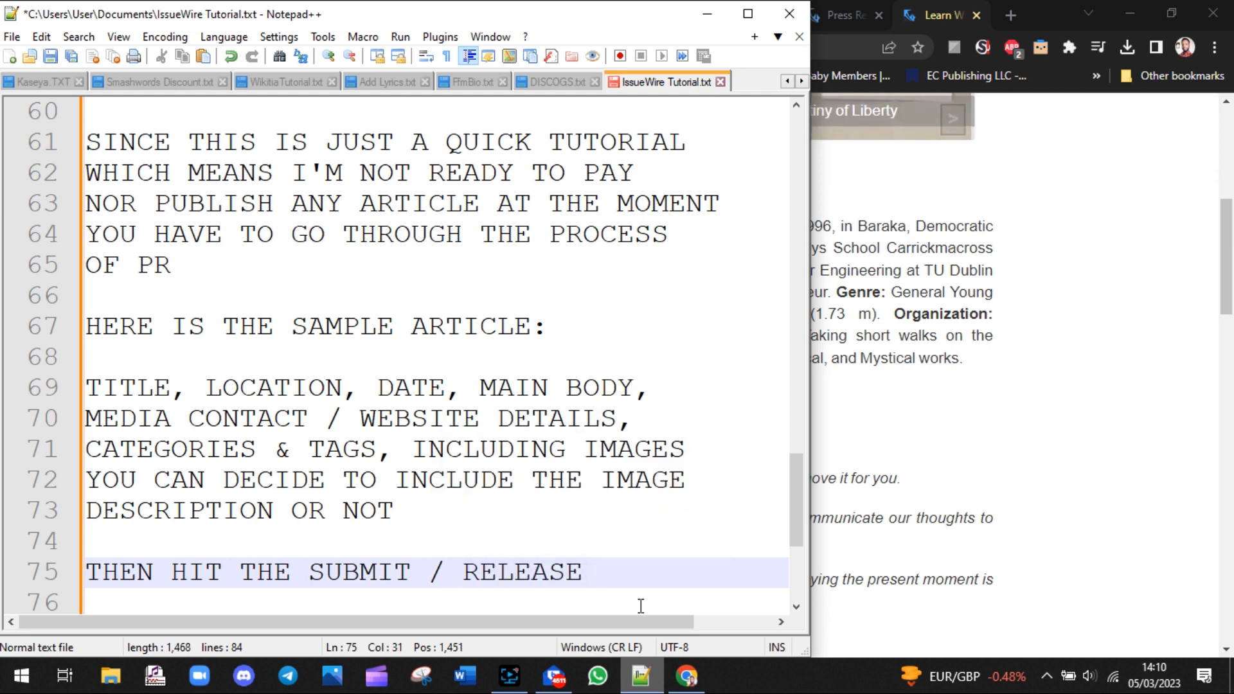
type("THE PRESS")
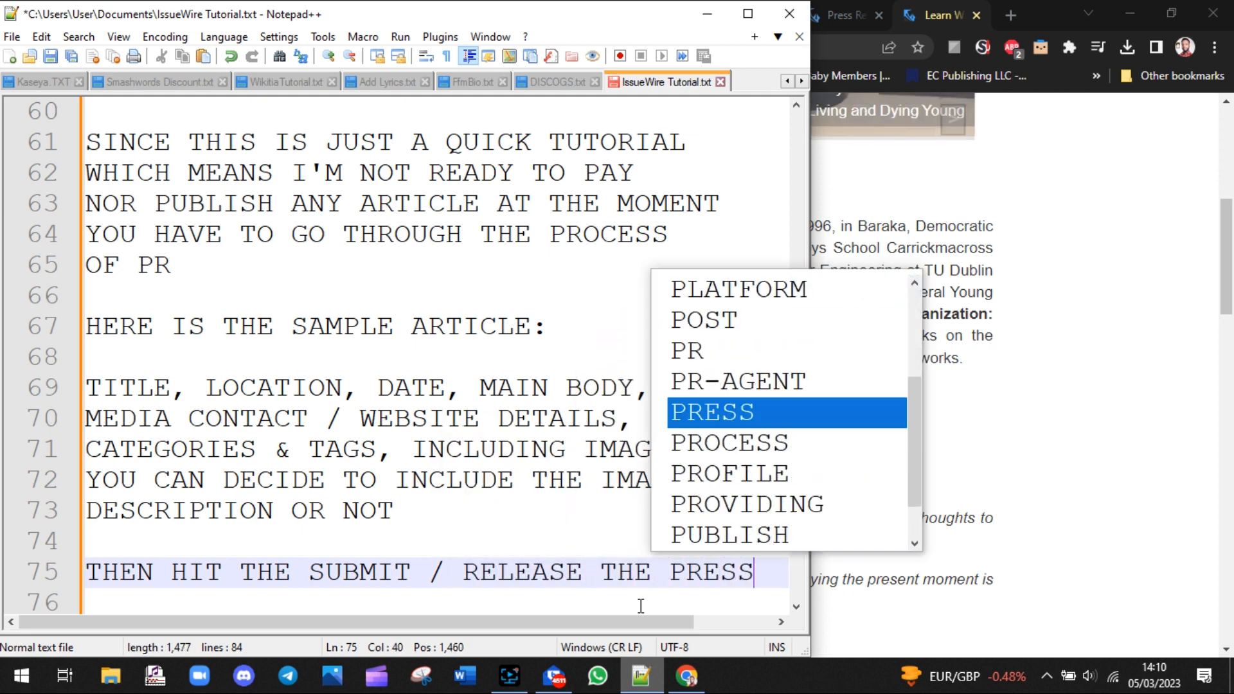
key("Return")
type("FOR ")
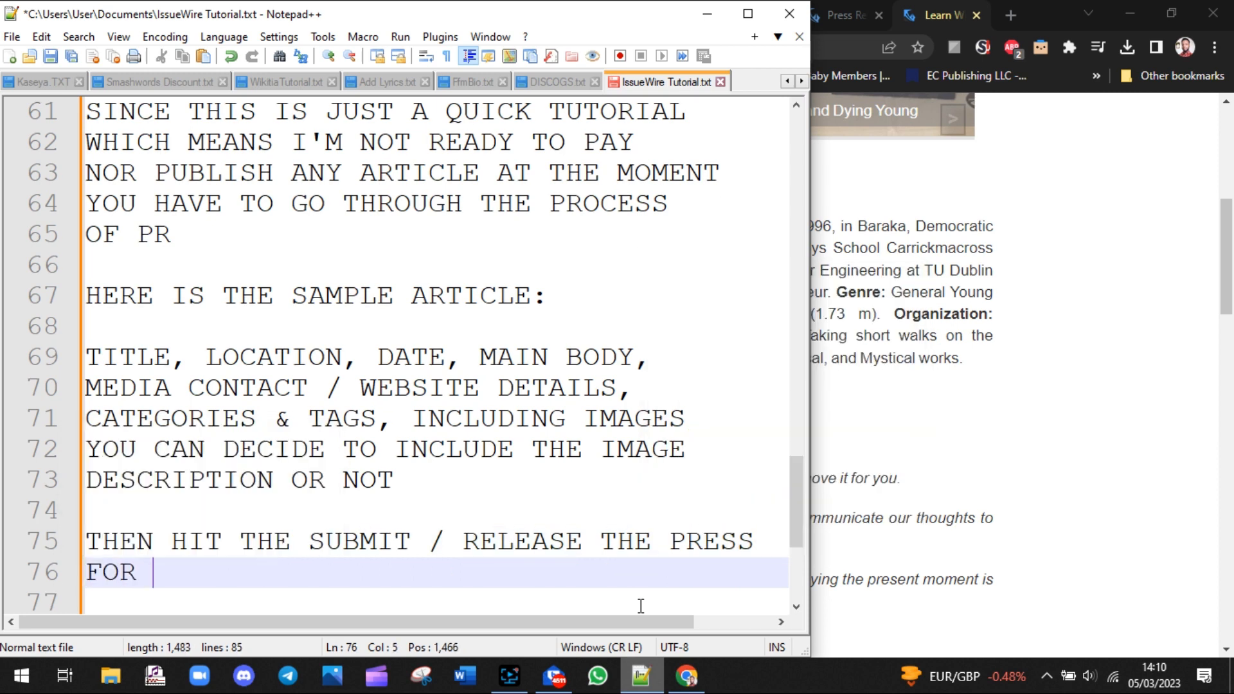
type("ISSUEW")
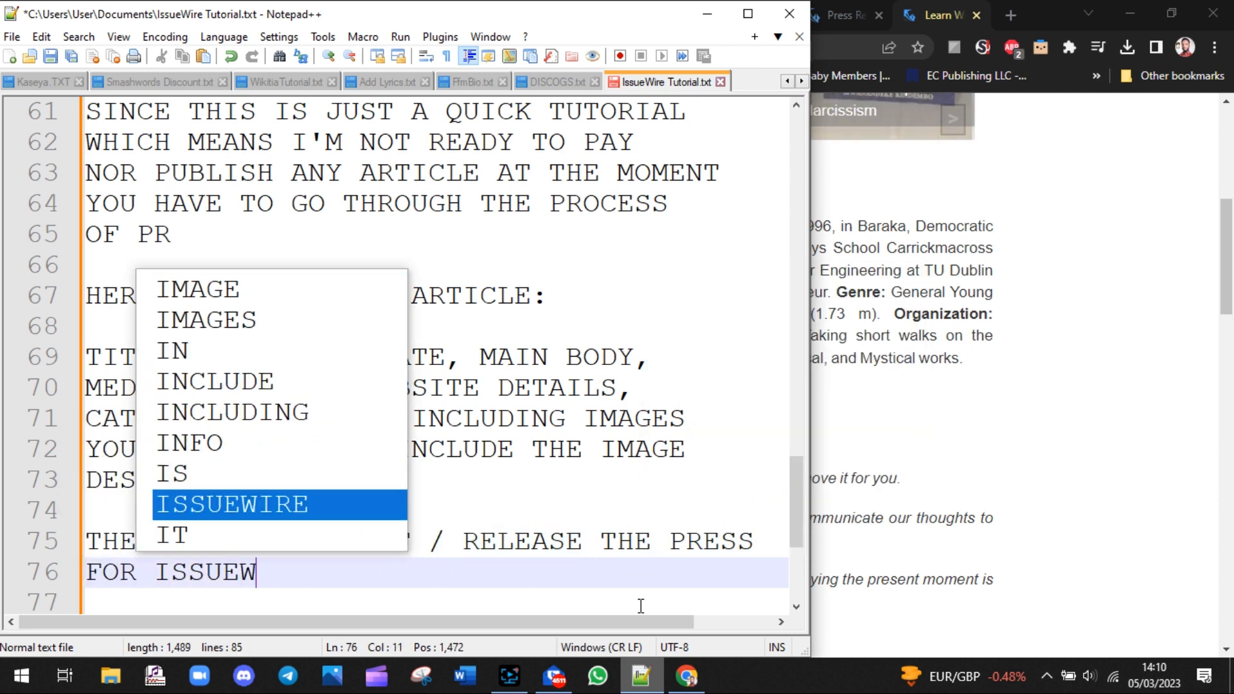
type("IRE REVIEW")
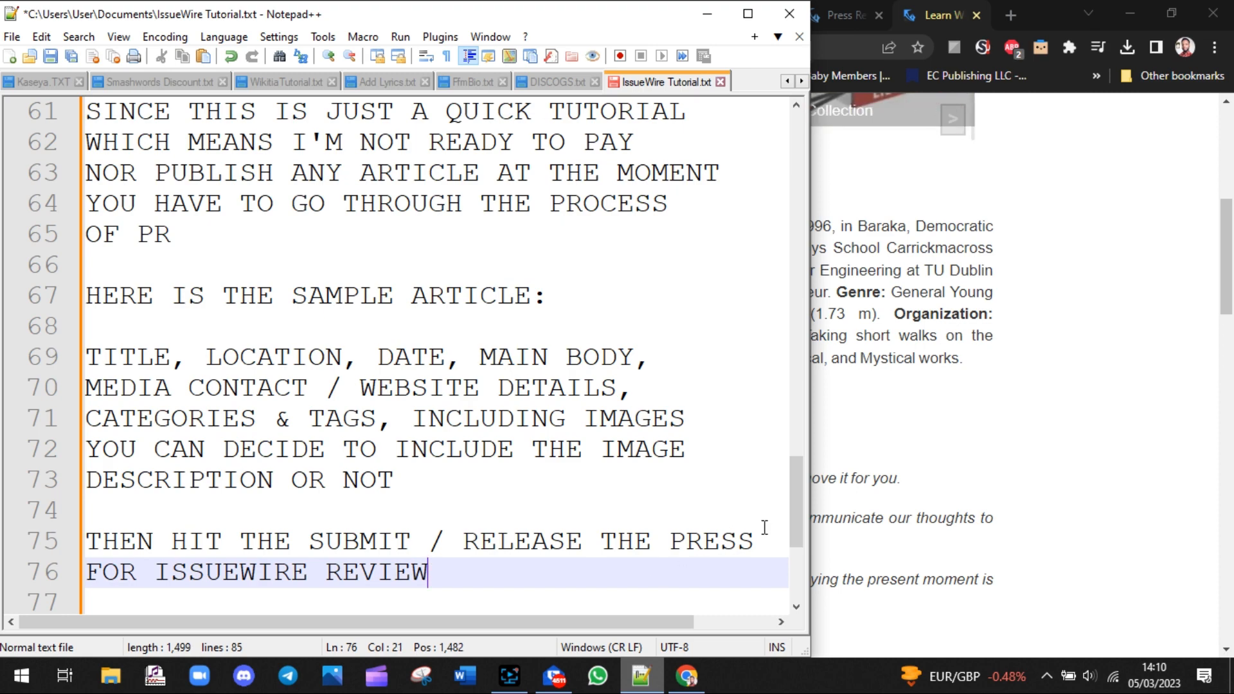
Switch to Chrome, read further down the sample article, and highlight the second release's status in the press release list.
left_click(1074, 458)
left_click_drag(1224, 274, 1232, 369)
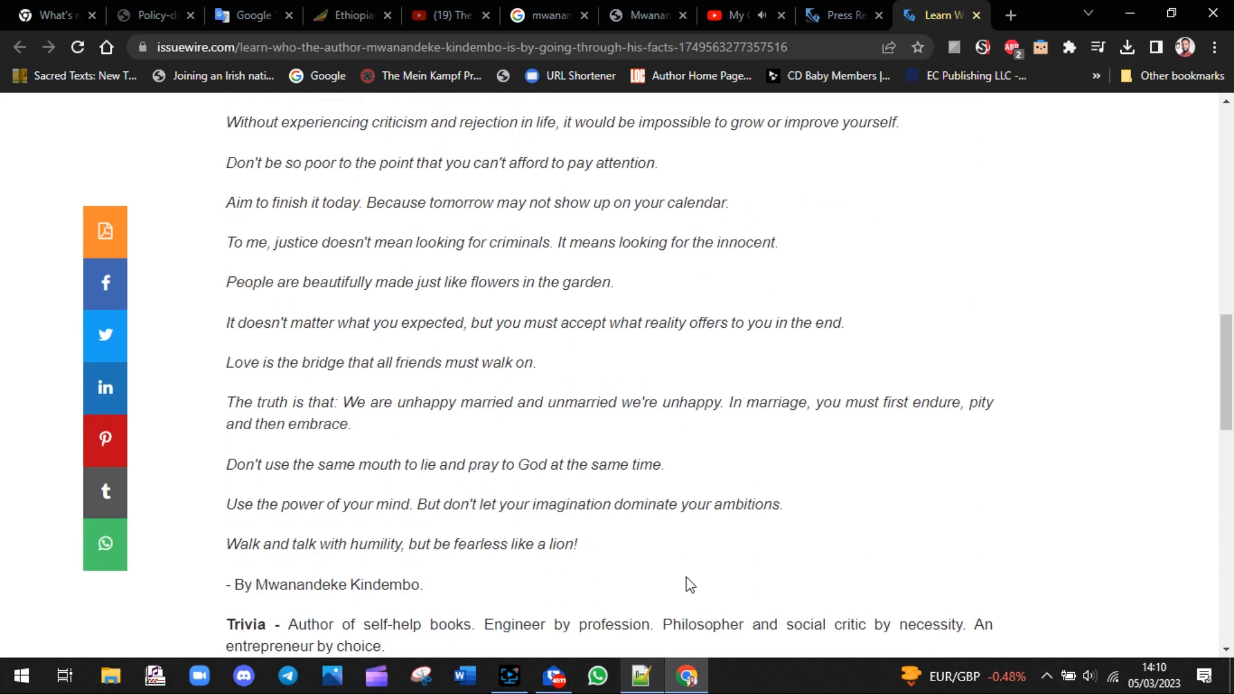
left_click(509, 675)
left_click(620, 487)
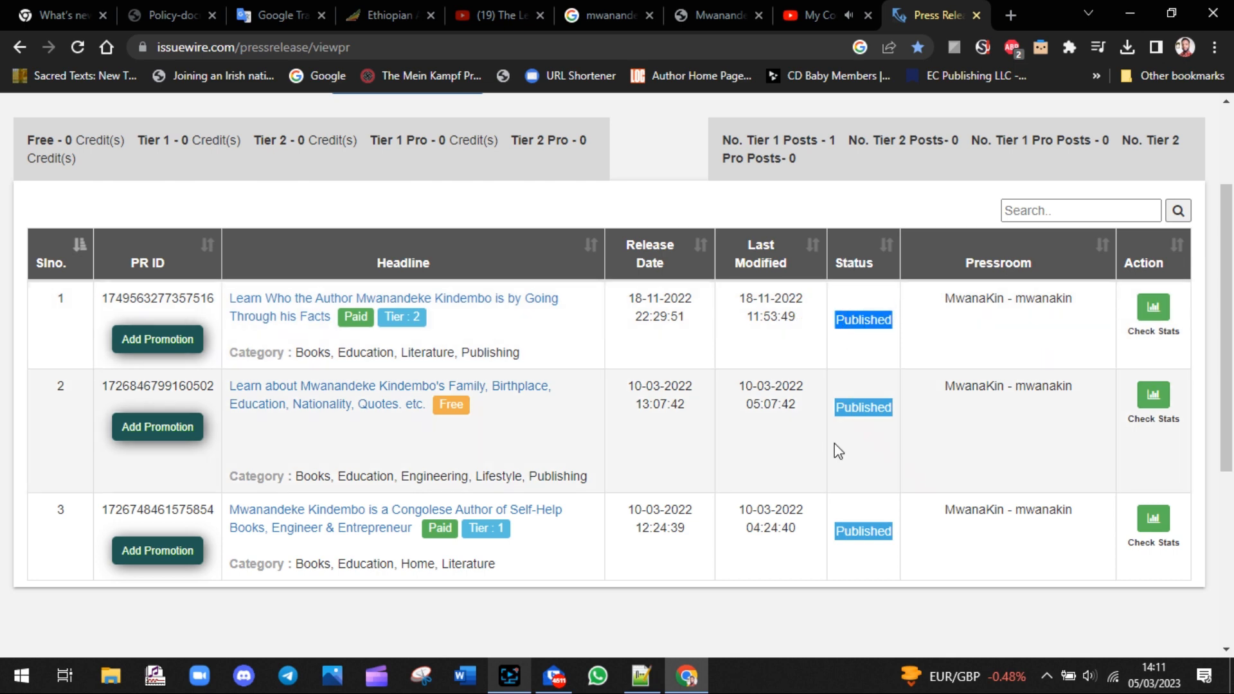
left_click_drag(825, 403, 894, 407)
In the Notepad++ notes, add the heading "FINAL STEP:" two blank lines below the review note, followed by another blank line.
left_click(641, 675)
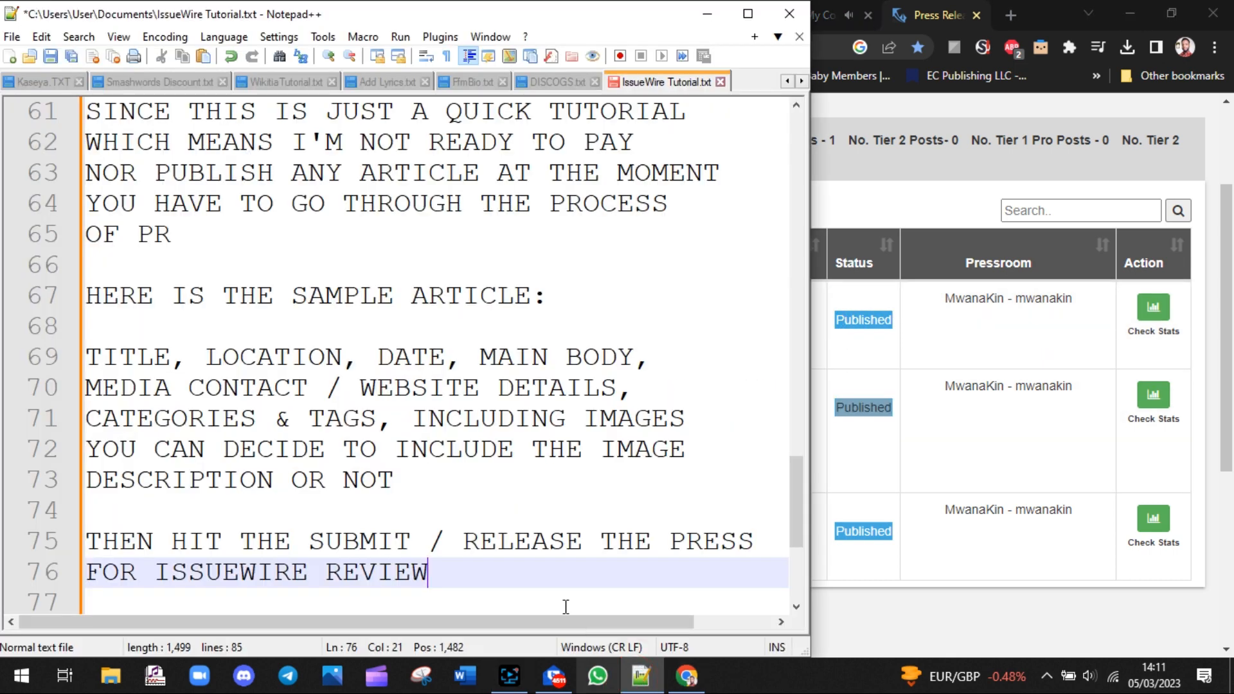
key("Return")
key("Return")
key("Return")
type("FINAL ST")
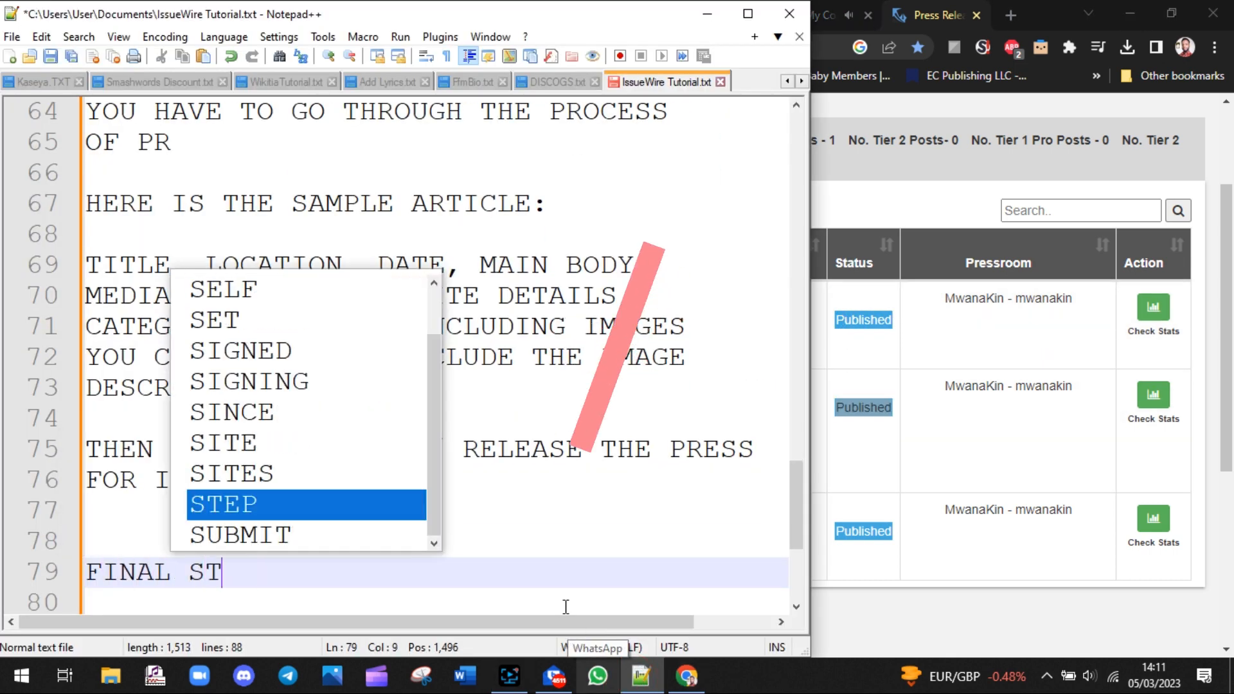
type("EP:")
key("Return")
key("Return")
Write "CHECK OUT AT THE ARTICLE STATUS" under the "FINAL STEP:" heading.
type("CHE")
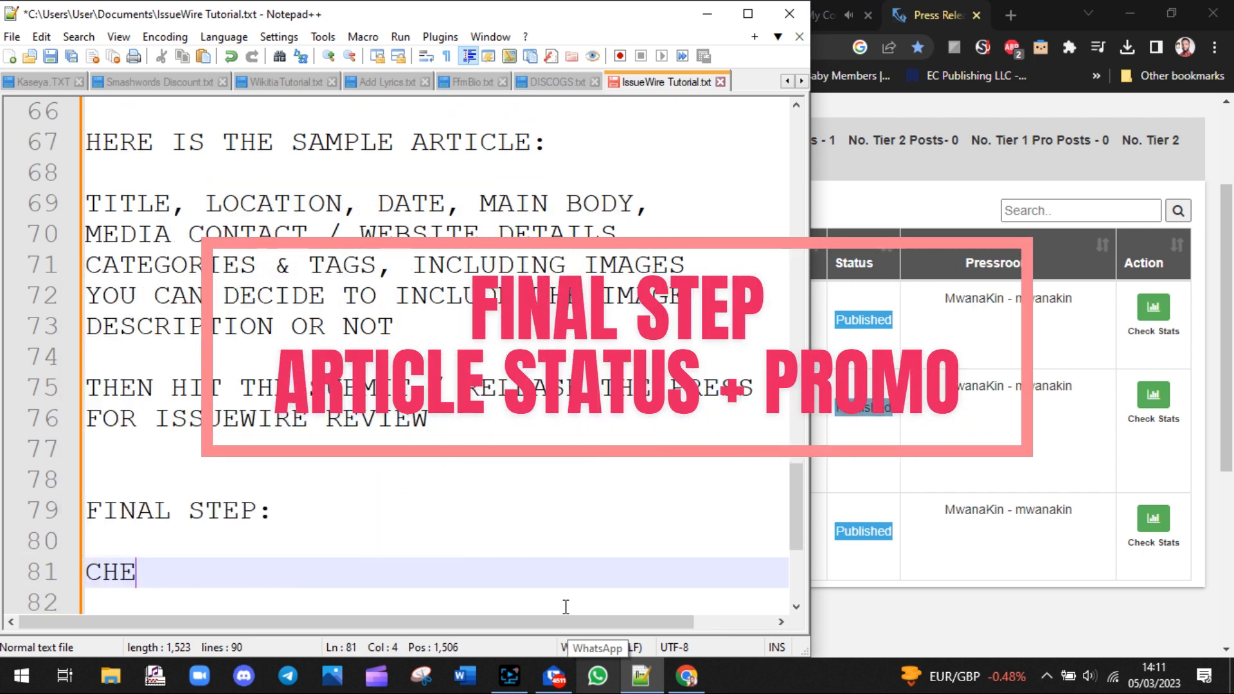
type("CK OUT AT T")
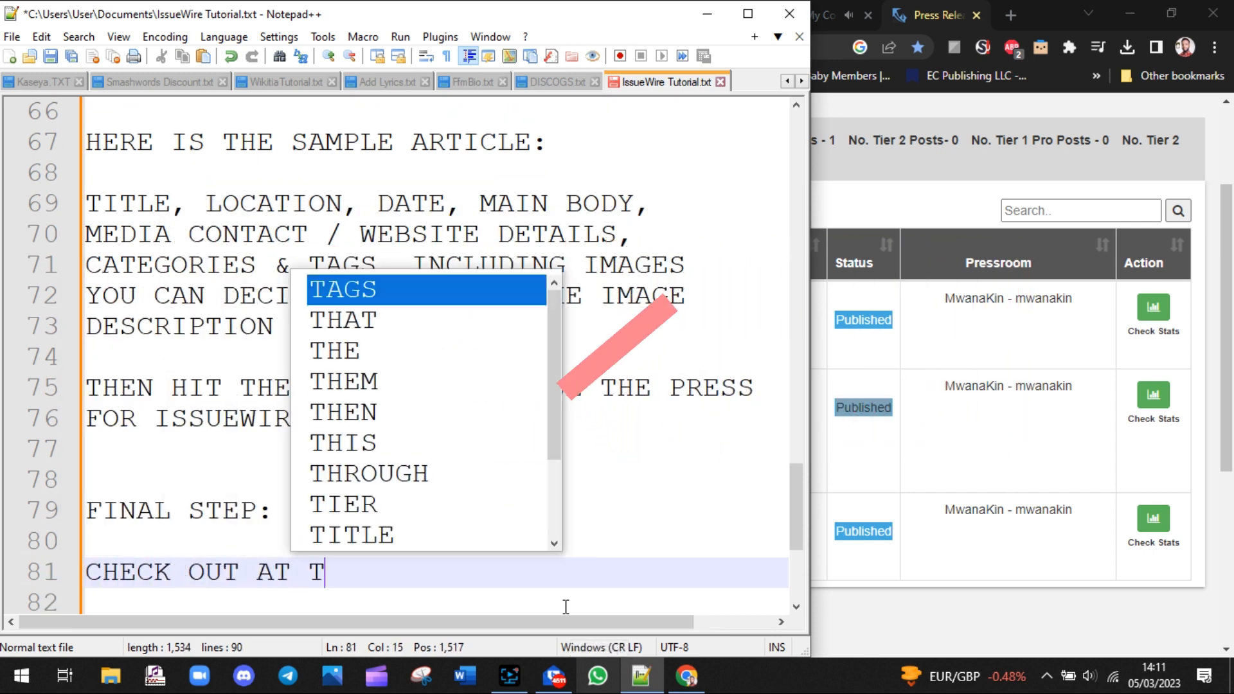
type("HE PRE")
key("BackSpace")
key("BackSpace")
key("BackSpace")
type("AR")
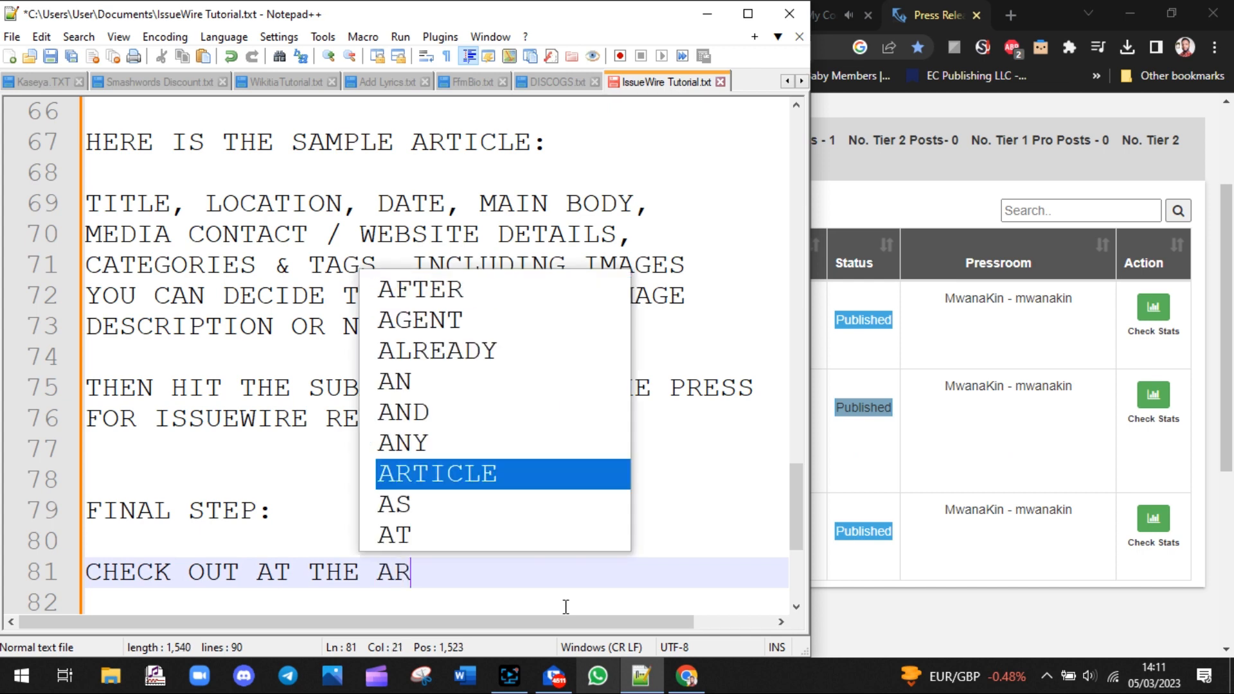
type("TICLE STATUS")
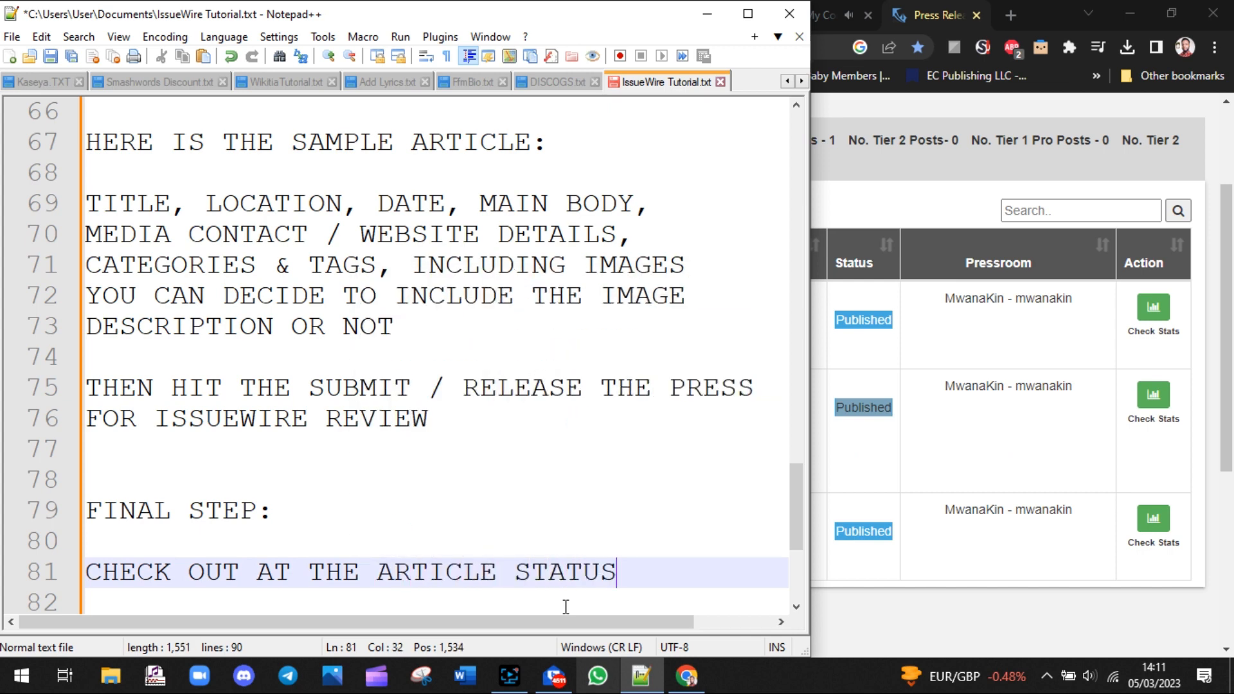
Switch to the press release list in Chrome, sort it by status, and highlight the second release's status while examining the entries.
left_click(922, 590)
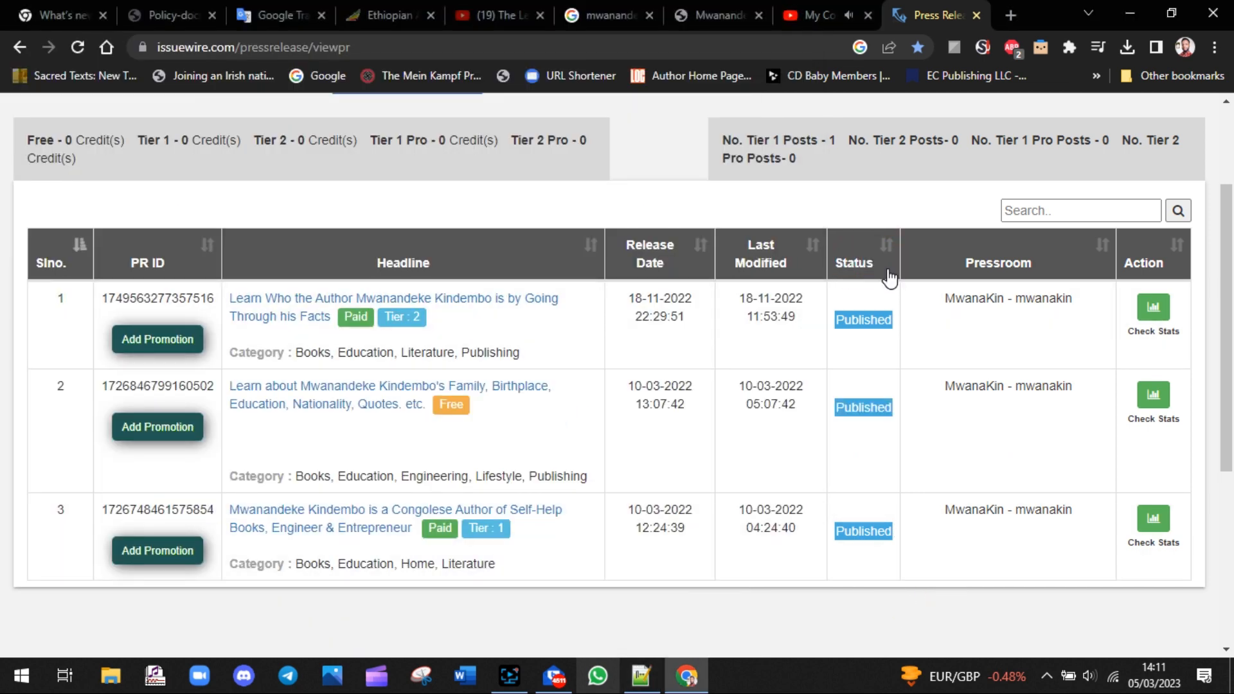
left_click(842, 244)
left_click(875, 362)
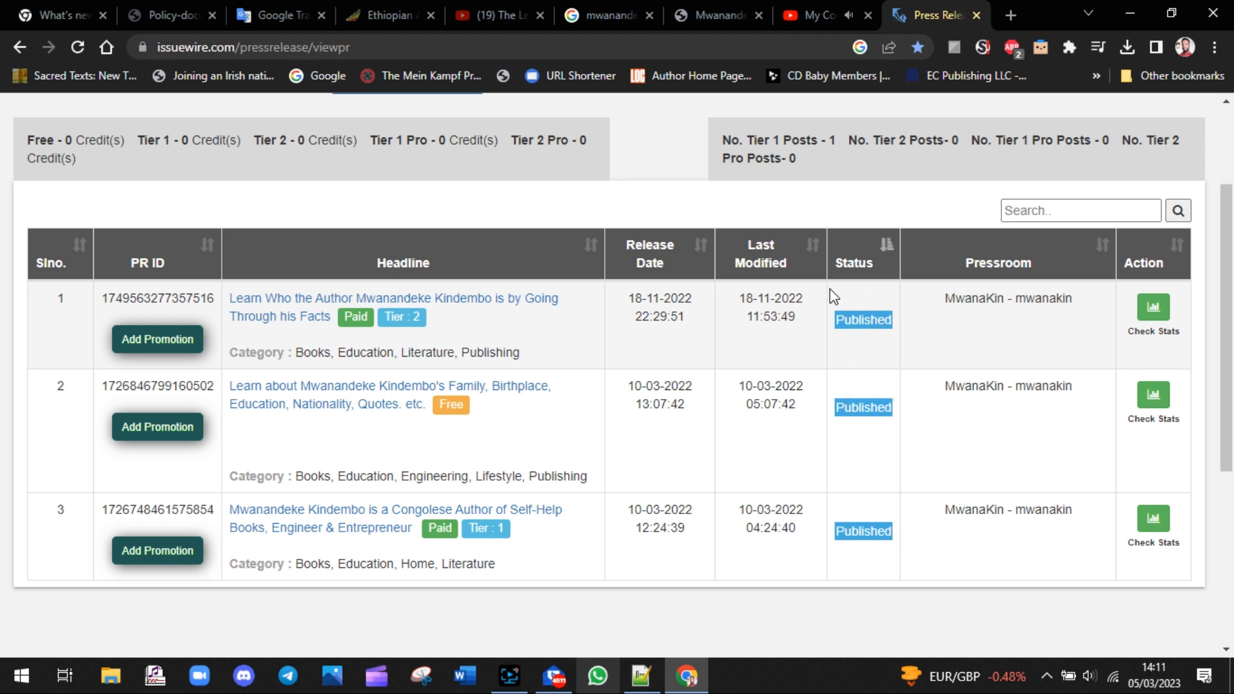
left_click_drag(821, 288, 835, 318)
left_click(885, 352)
left_click_drag(899, 422, 846, 408)
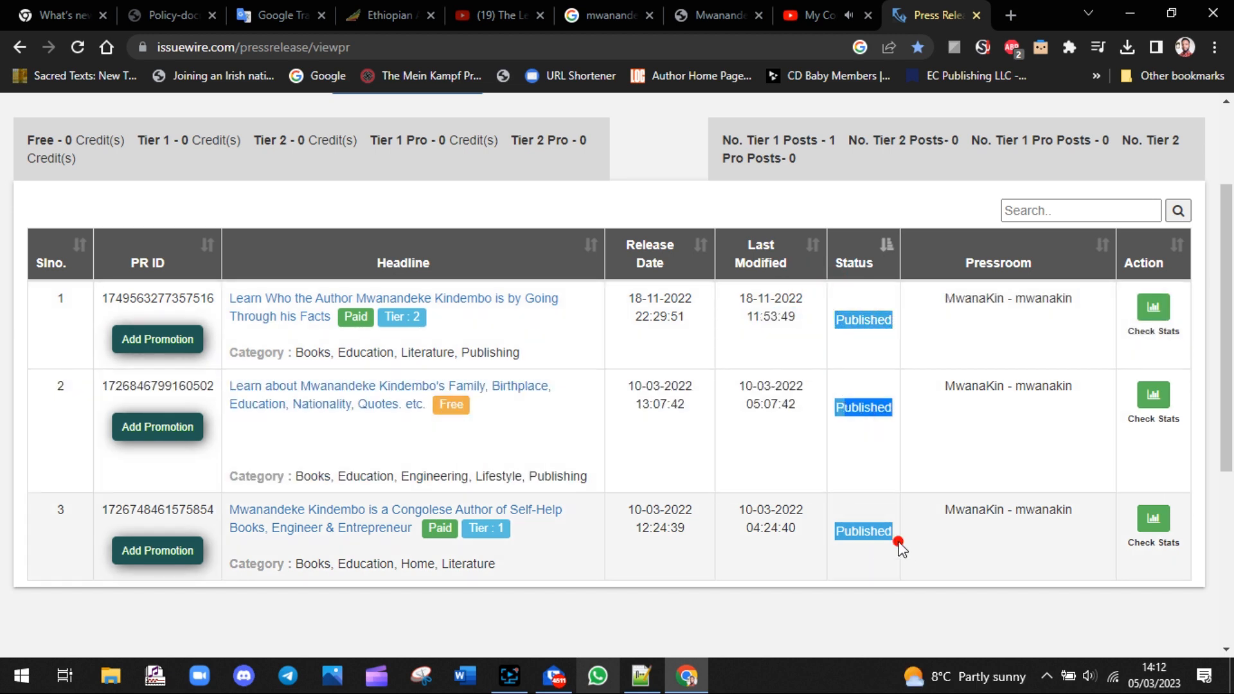
left_click(898, 543)
left_click(213, 337)
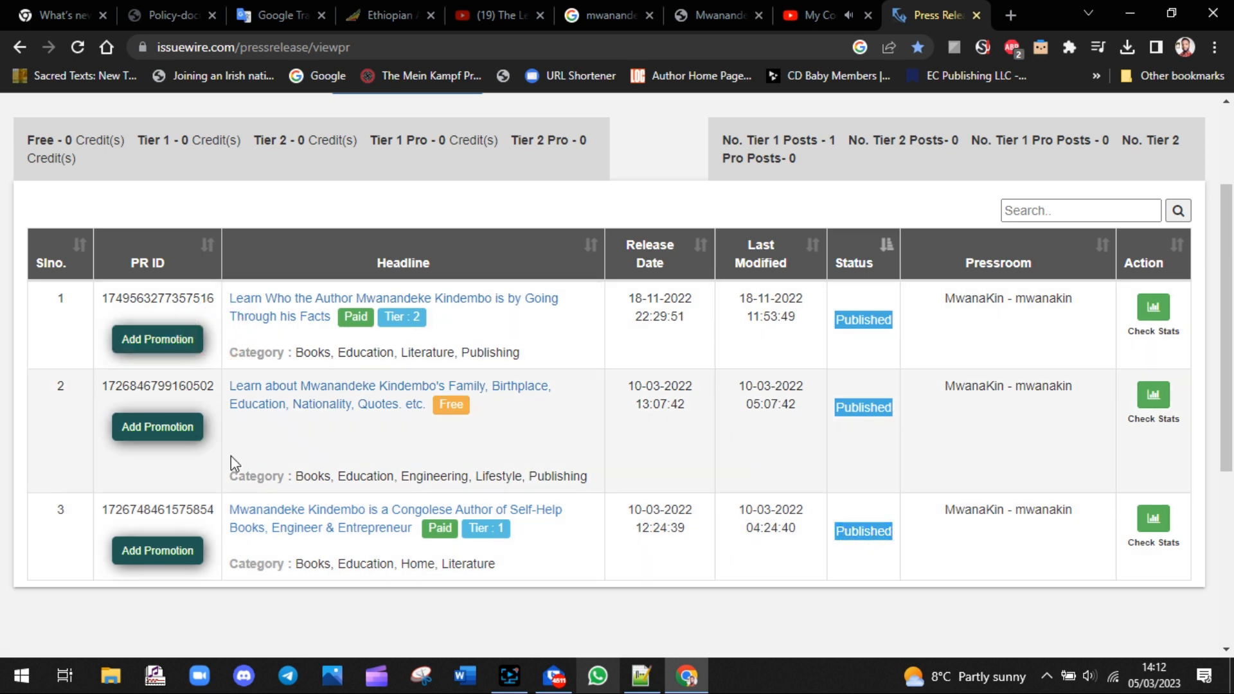
In the Notepad++ notes, add the line "ADD MORE PROMO FOR YOUR ARTICLE", and return to the press release list in Chrome.
left_click(628, 684)
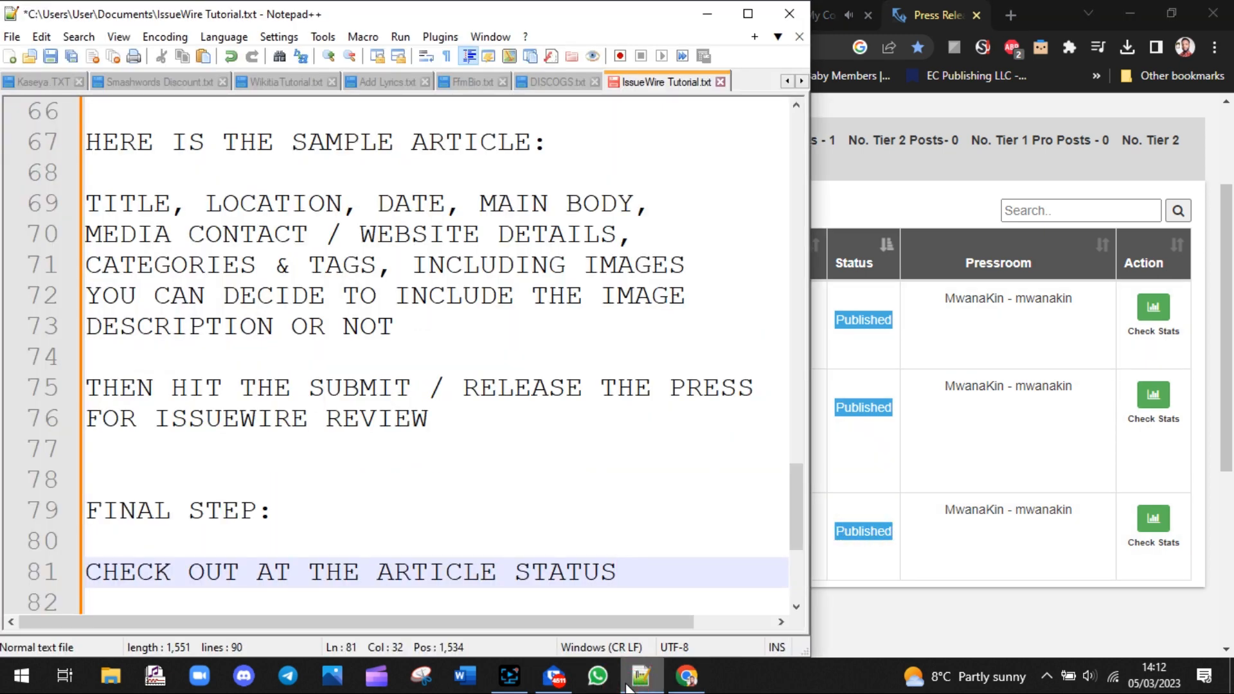
key("Return")
type("ADD ")
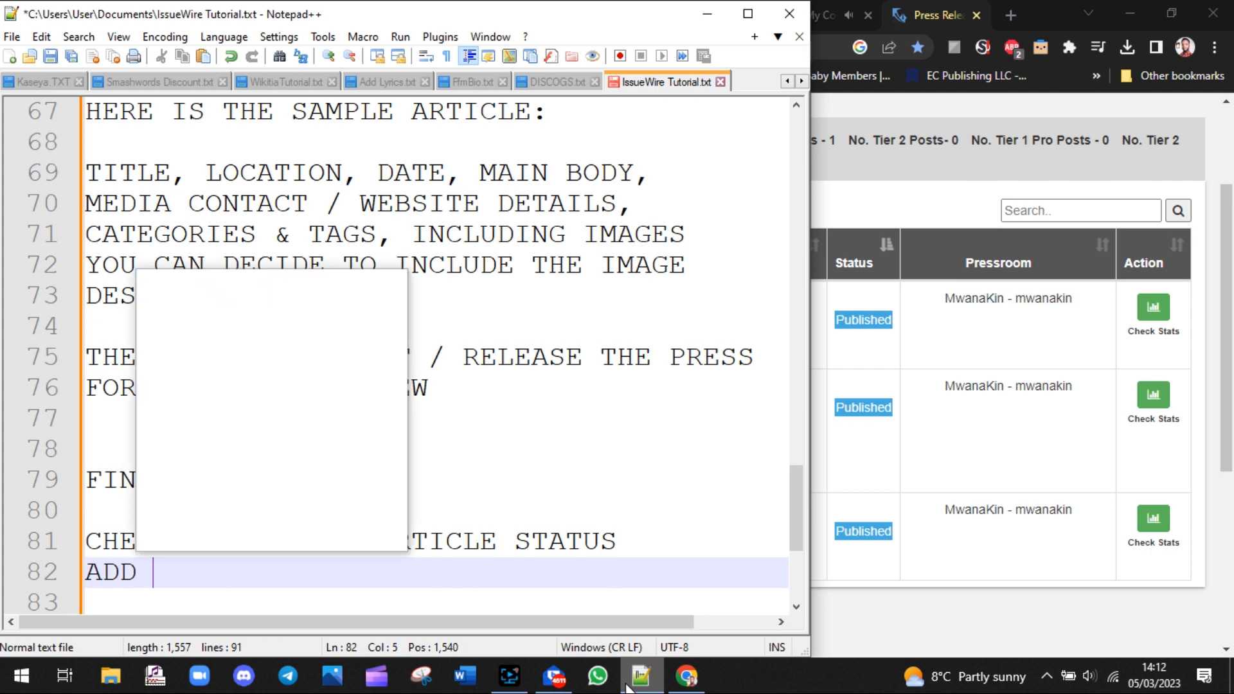
type("MORE PROMO FOR ")
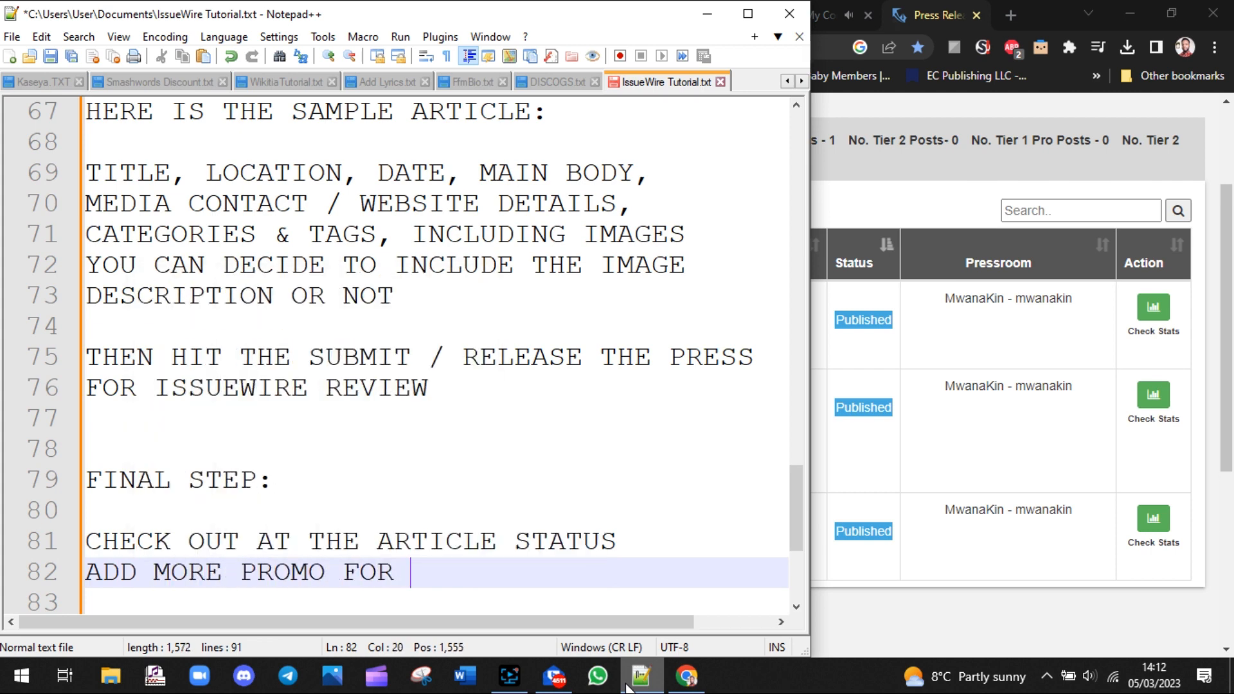
type("YOUR ART")
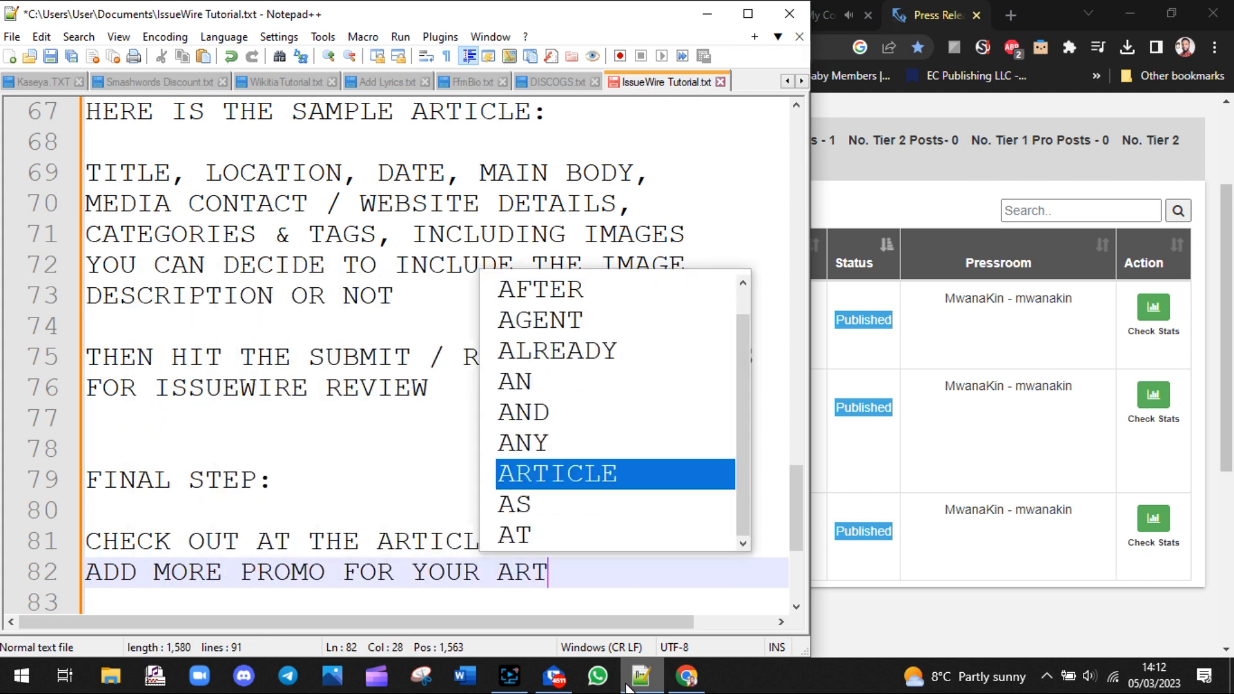
type("ICLE")
left_click(997, 605)
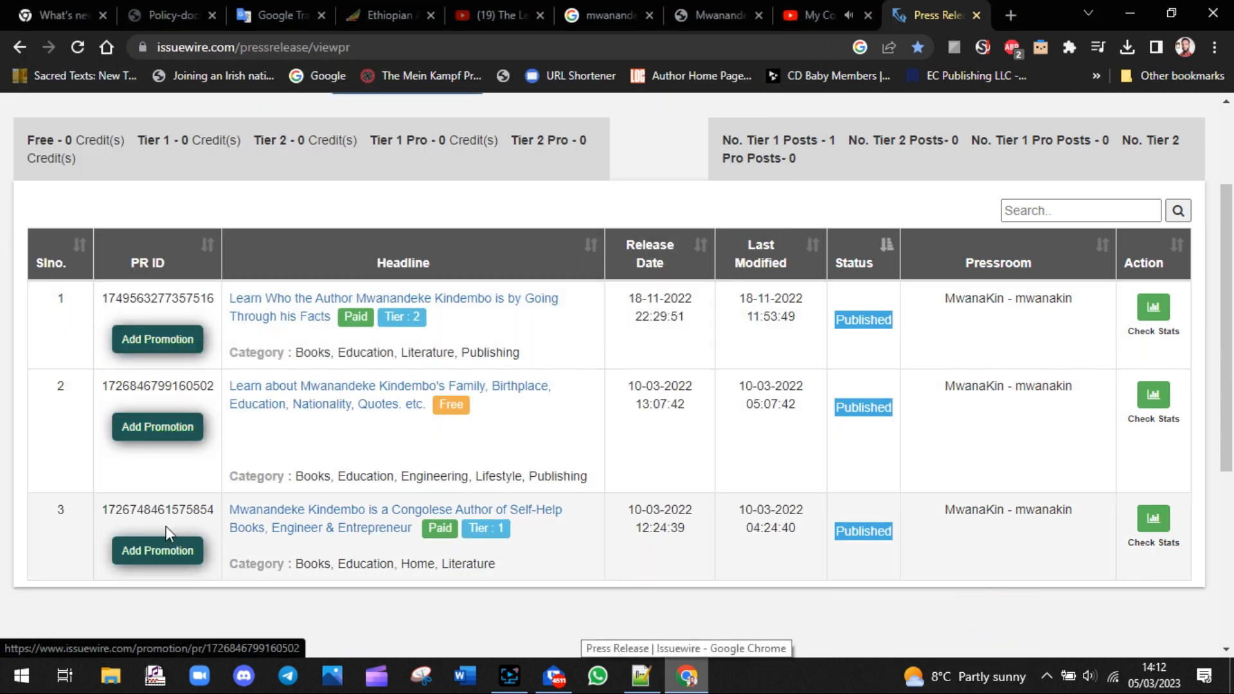
Highlight the PR ID of each of the three releases in turn, from the last row up to the first.
left_click_drag(219, 509, 101, 509)
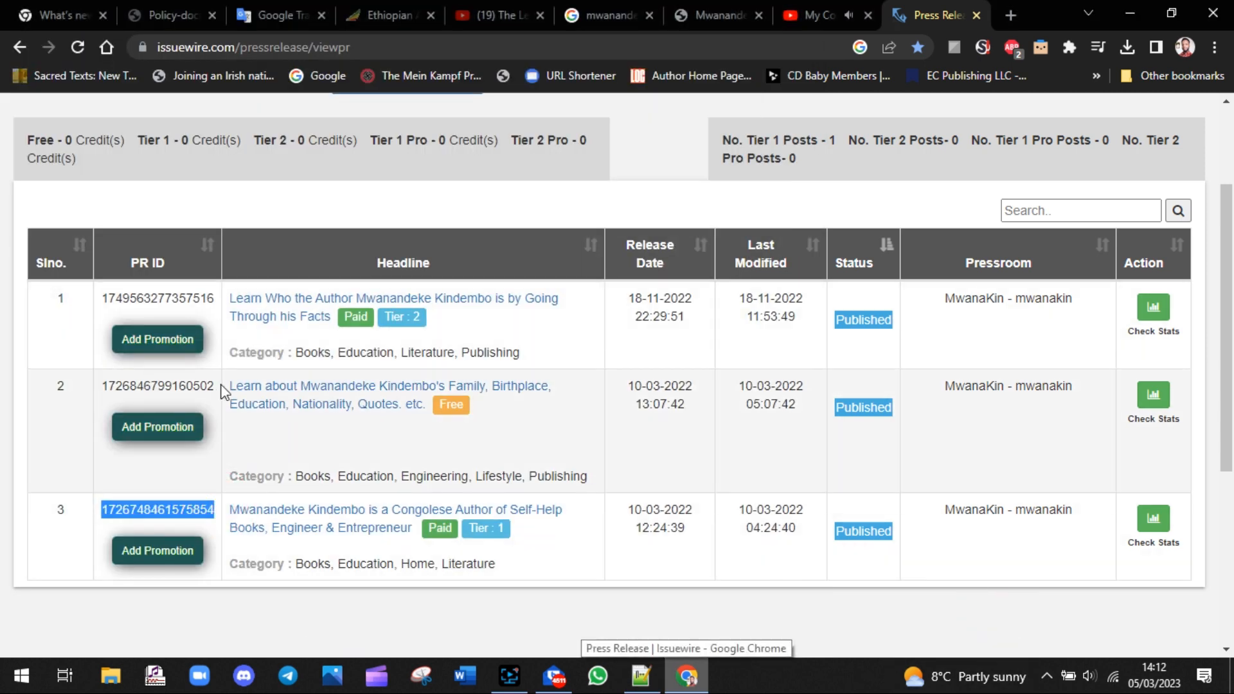
left_click_drag(222, 388, 102, 387)
left_click_drag(218, 299, 102, 298)
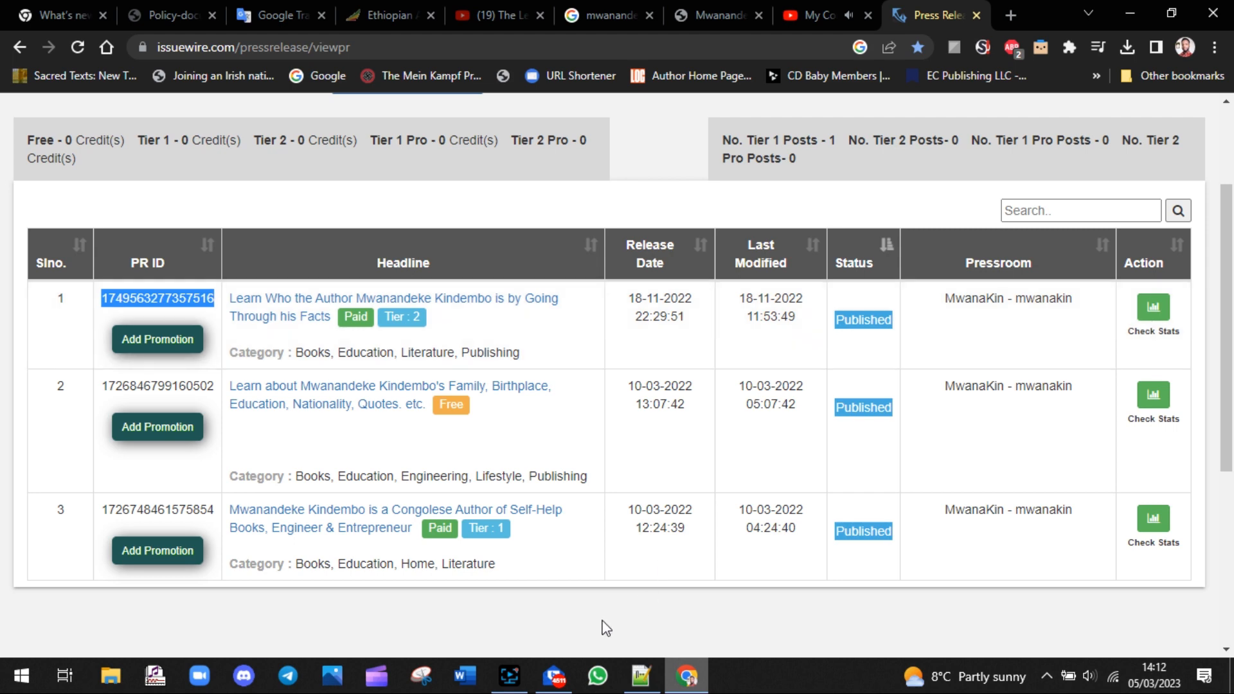
In the Notepad++ notes, add "EMAIL ADDRESS FOR PUBLICATION / DISTRIBUTION" after two blank lines below the promo line, ending with a line break.
left_click(641, 676)
key("Return")
key("Return")
key("Return")
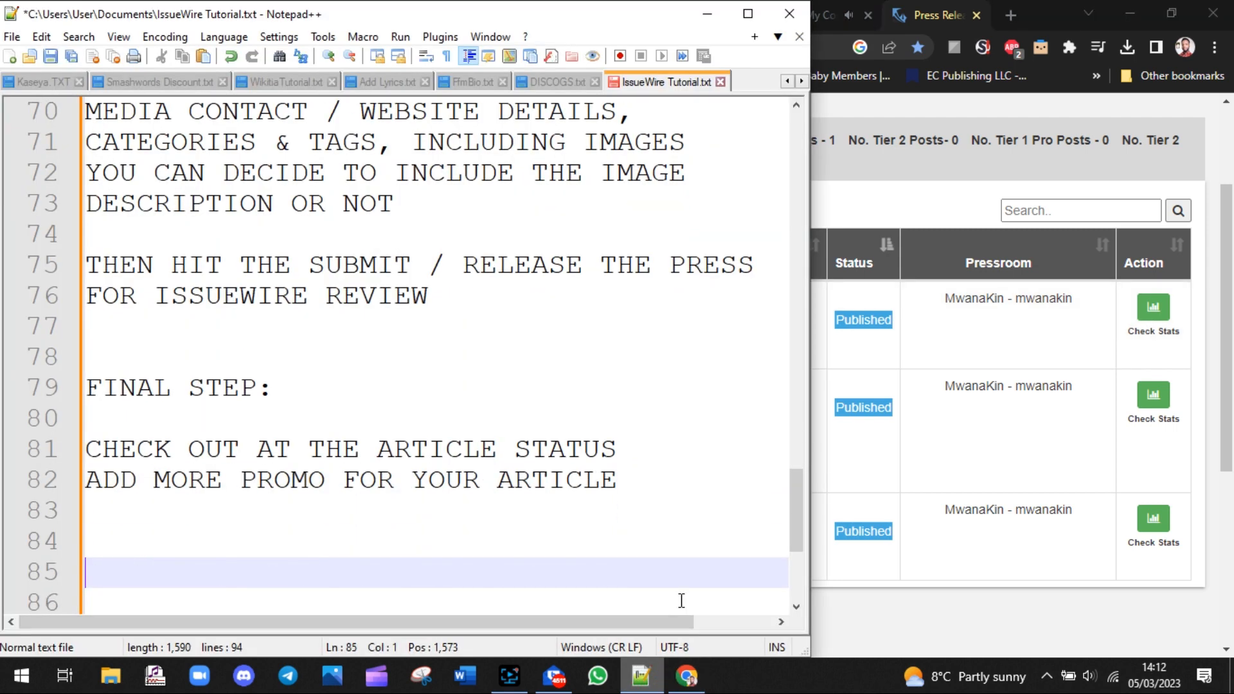
type("R")
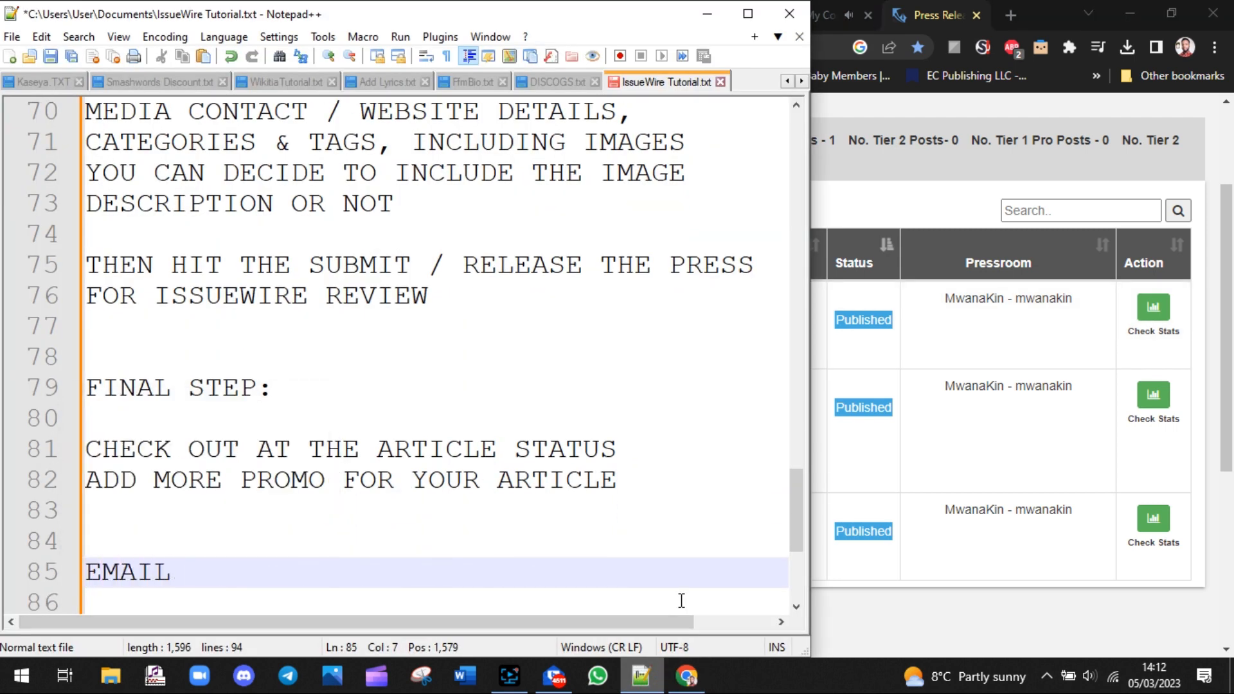
type("MAIL ADDRESS")
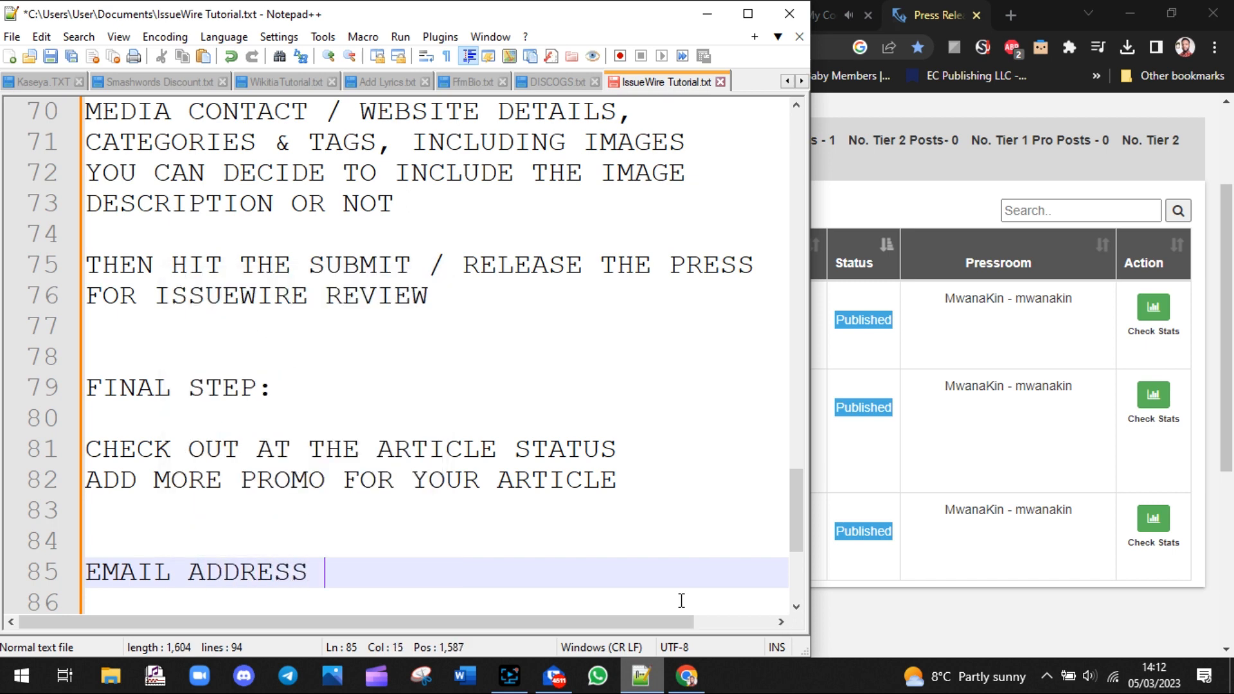
type(" FOR PUBLIS")
key("BackSpace")
type("CATION /")
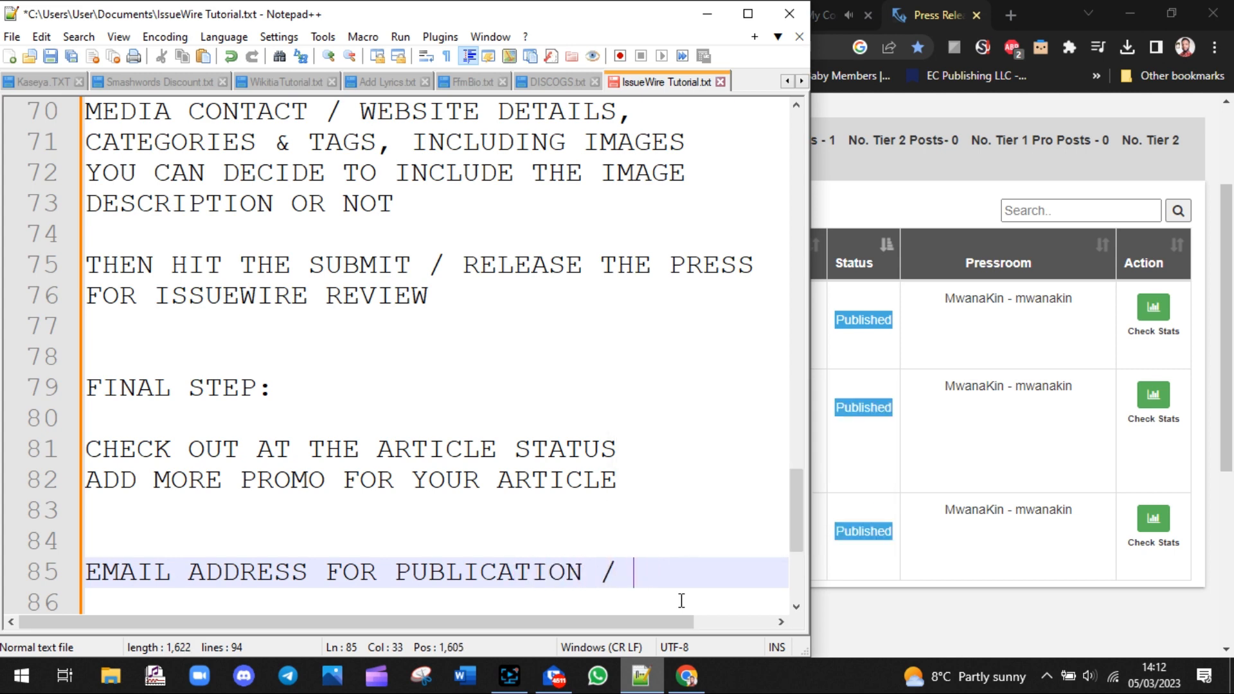
type("DISRT")
double_click(684, 607)
key("Return")
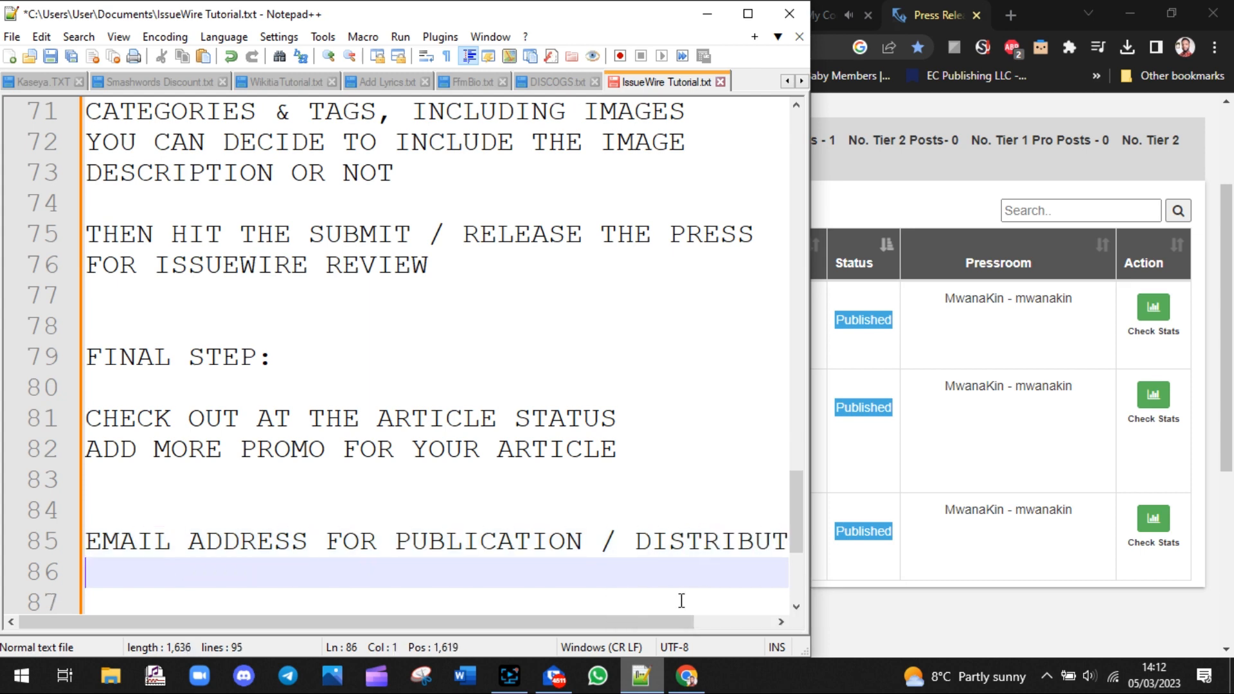
Switch to BlueMail and examine IssueWire's feedback request email, highlighting the greeting, sender address, press release title and Google Display Network impressions.
left_click(554, 676)
left_click_drag(507, 274, 697, 279)
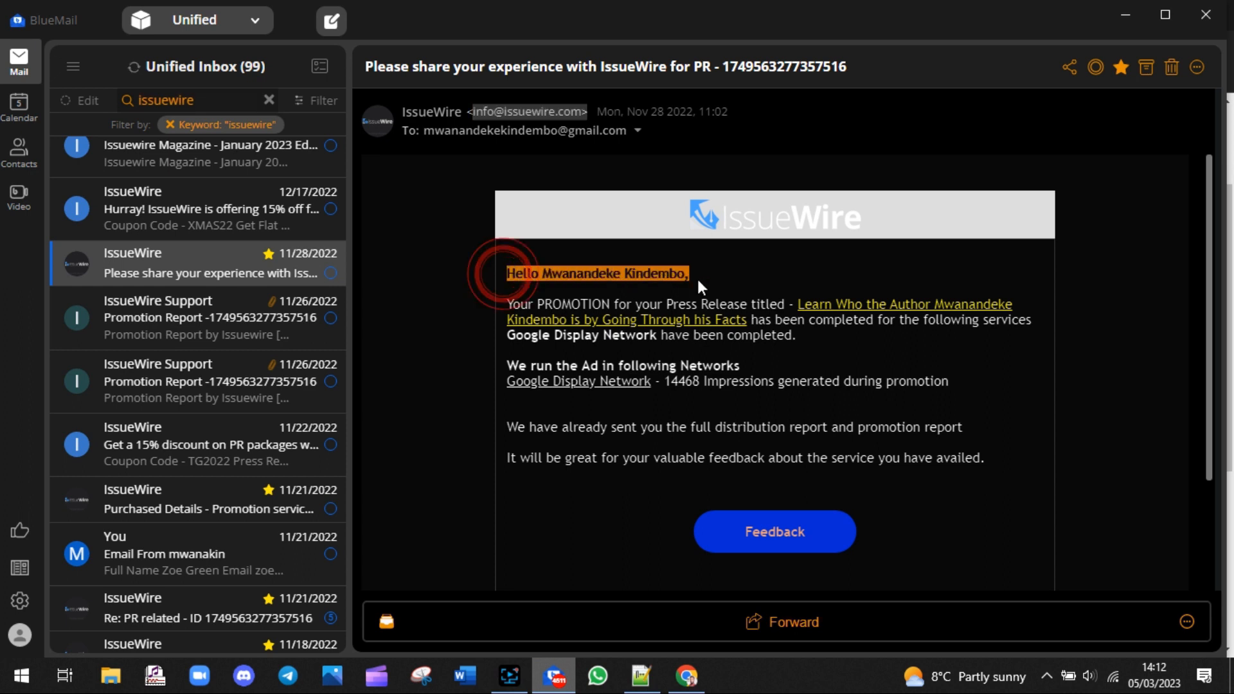
left_click(592, 116)
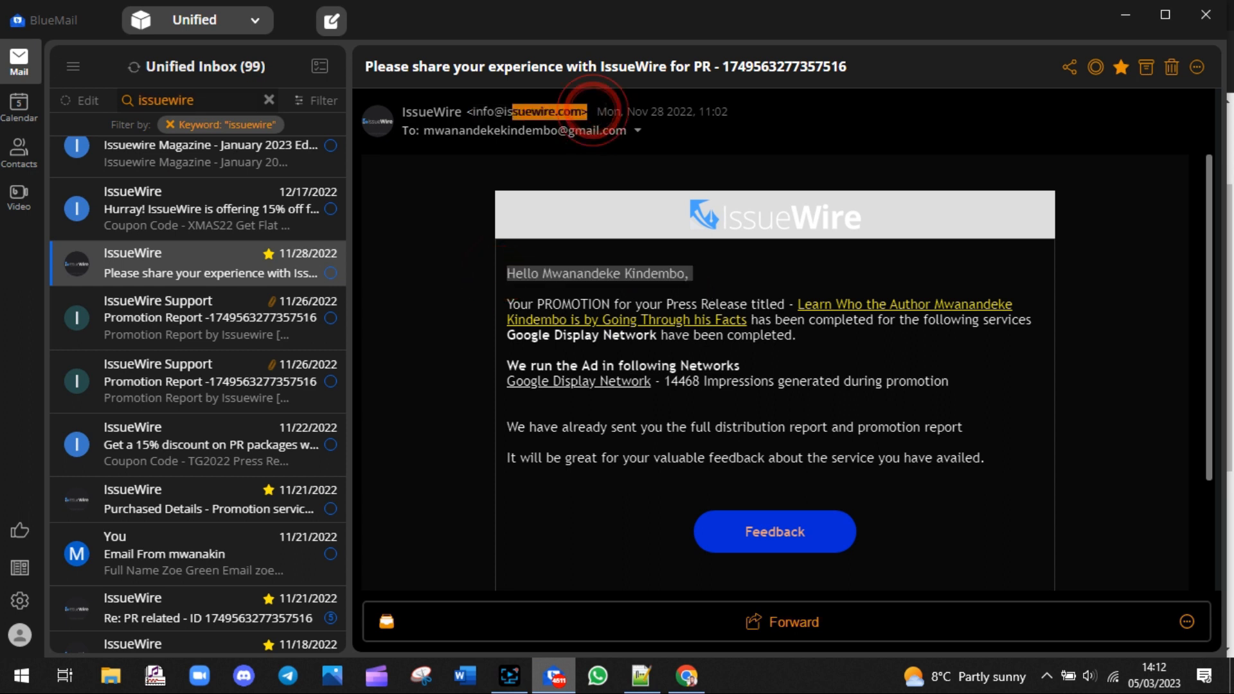
left_click(500, 294)
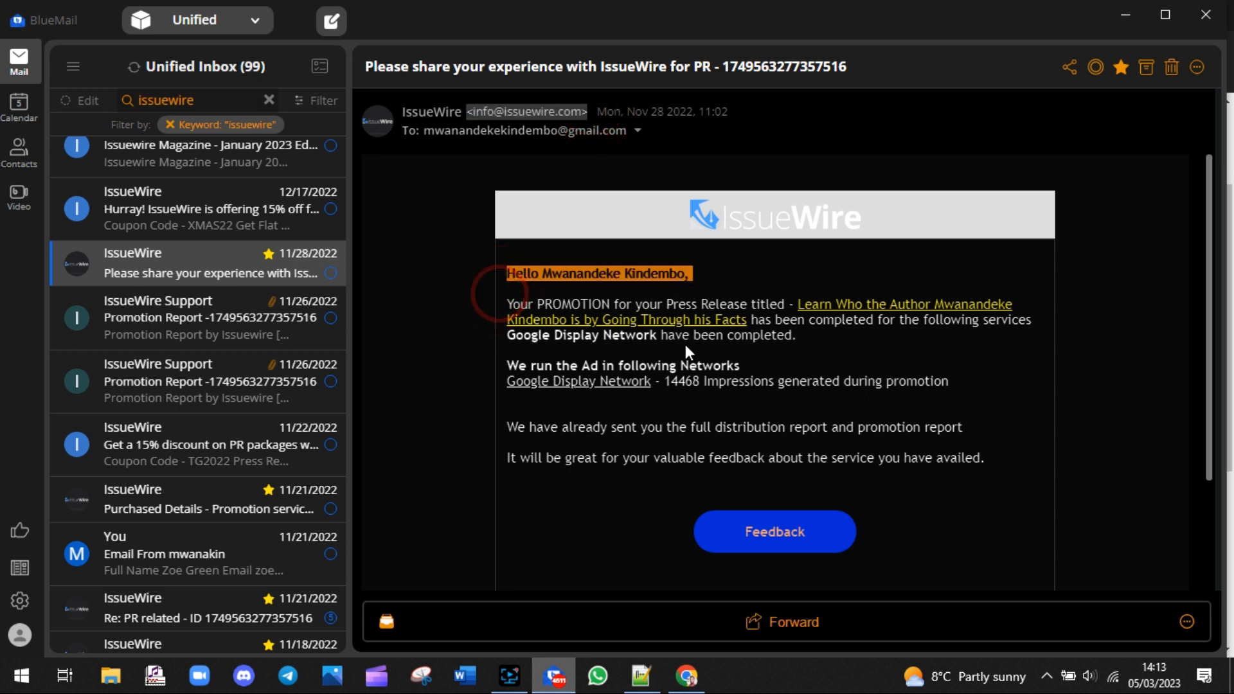
left_click_drag(502, 297, 962, 457)
left_click(997, 369)
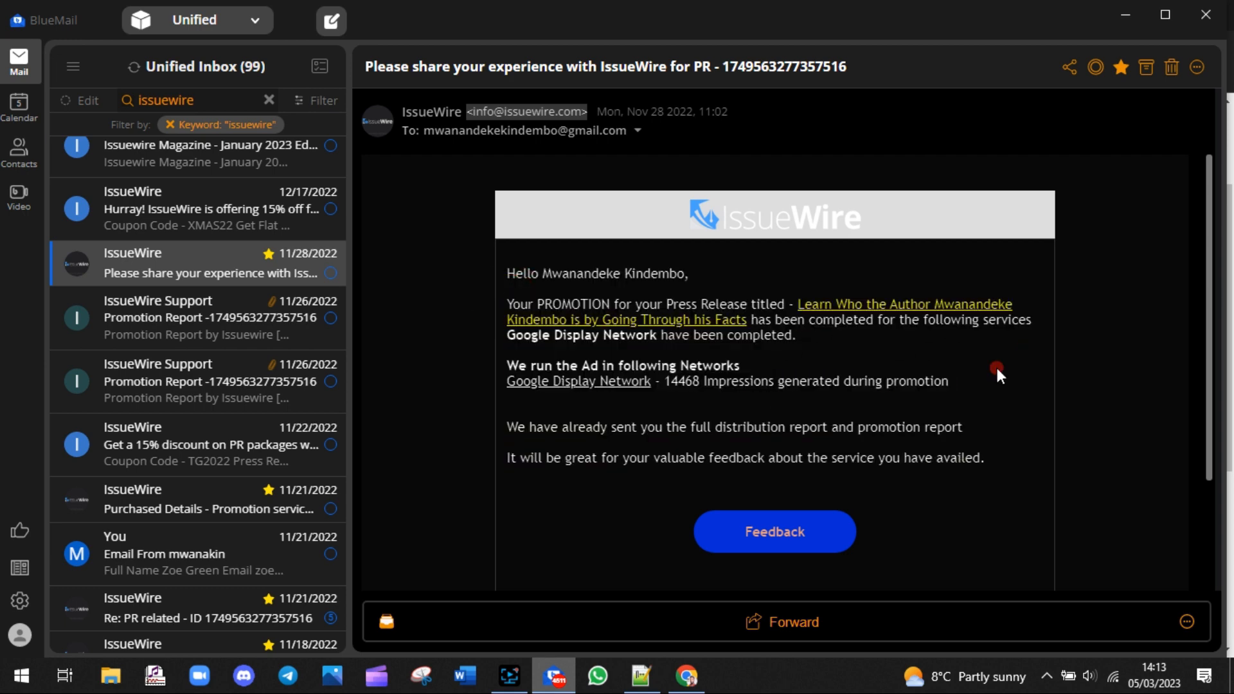
left_click_drag(797, 300, 750, 320)
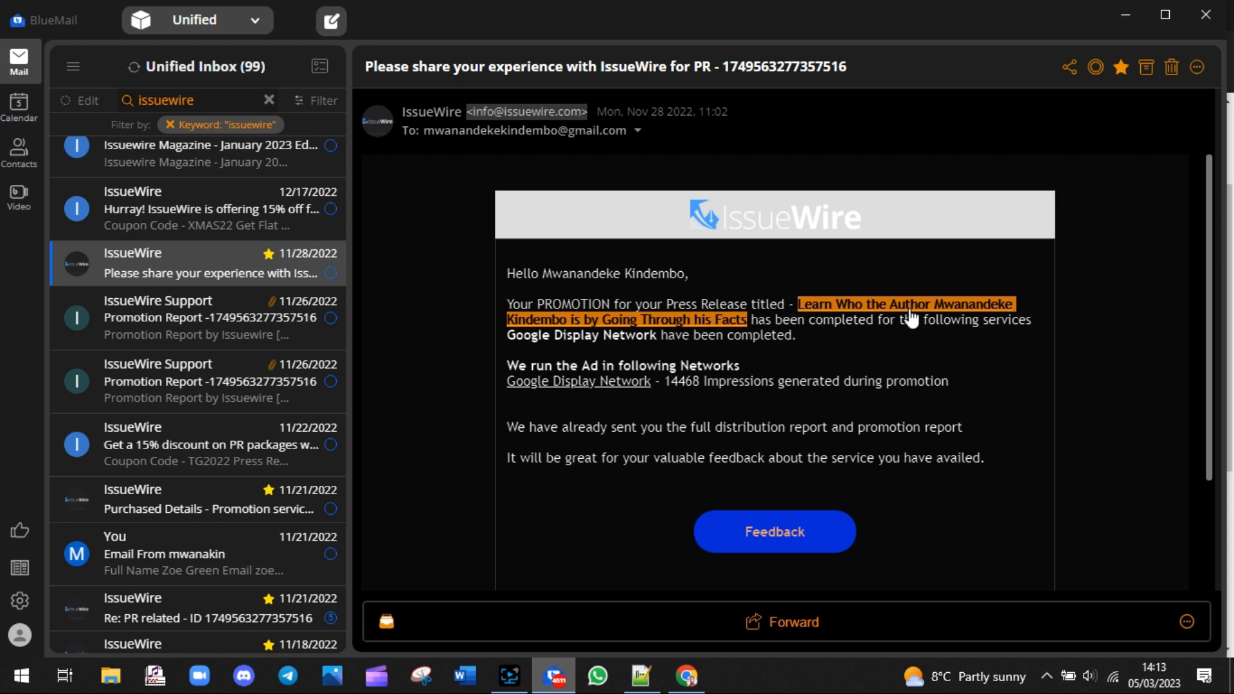
left_click(870, 349)
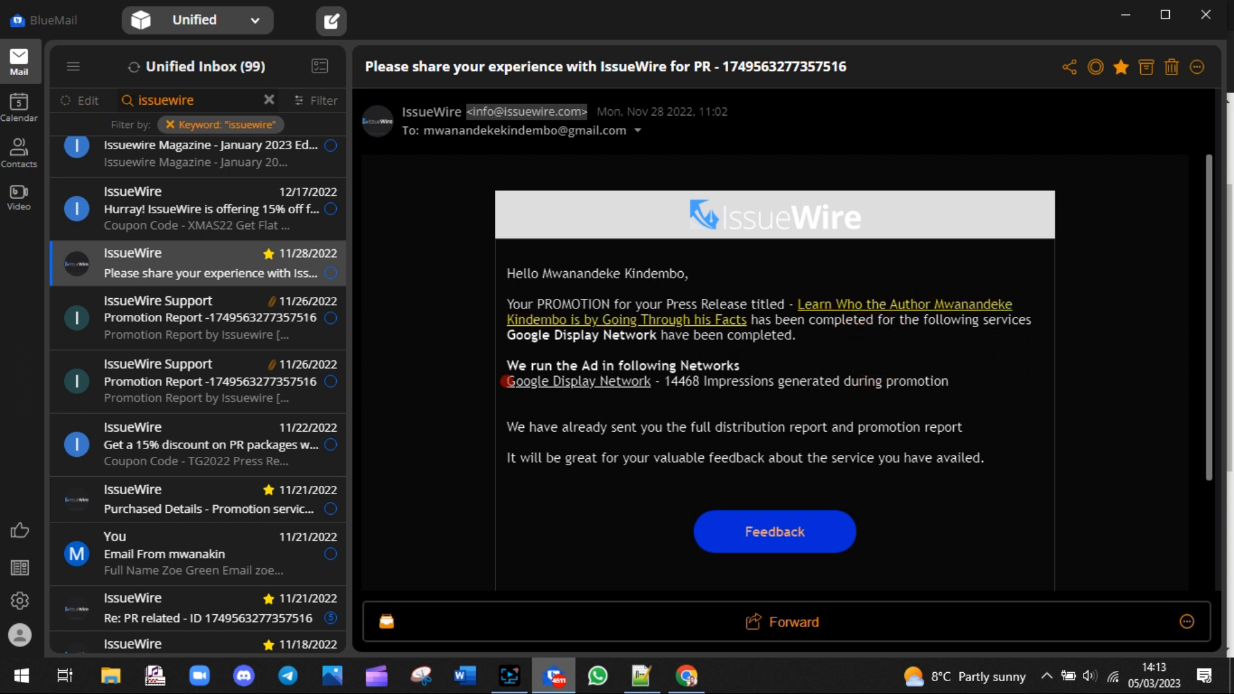
left_click_drag(504, 381, 899, 382)
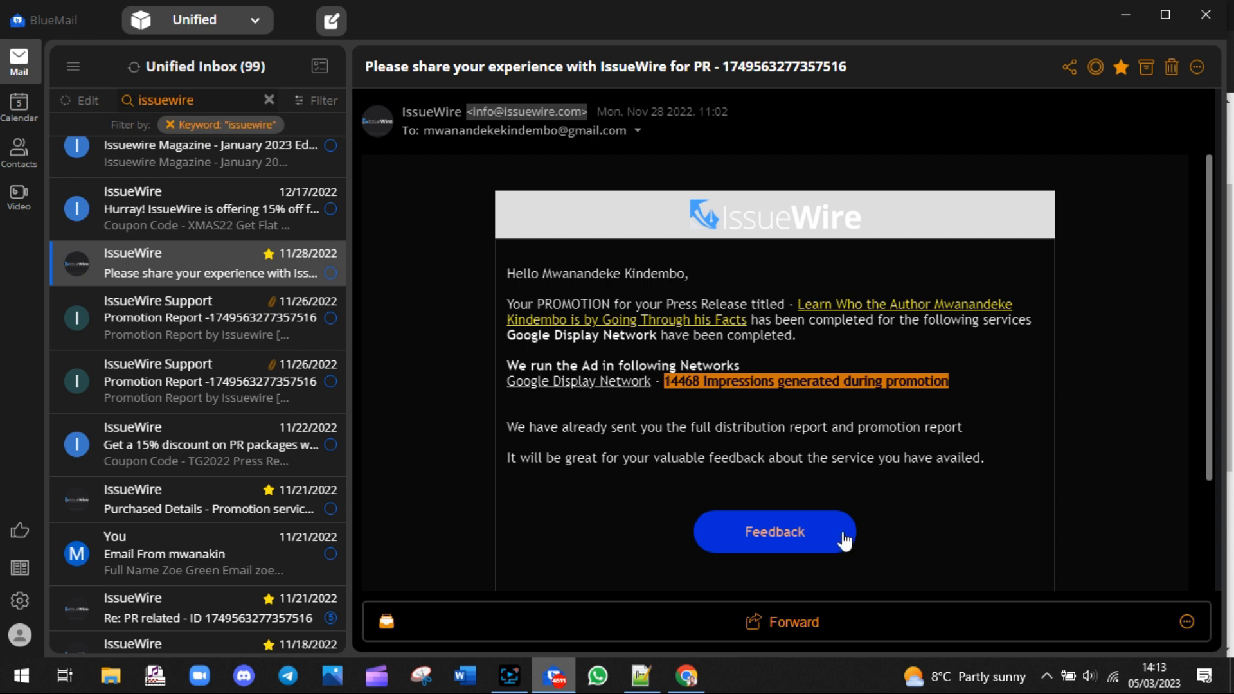
Return to the Notepad++ notes and write "THANK YOU FOR WATCHING!" two blank lines below the email address line.
left_click(704, 666)
left_click(627, 668)
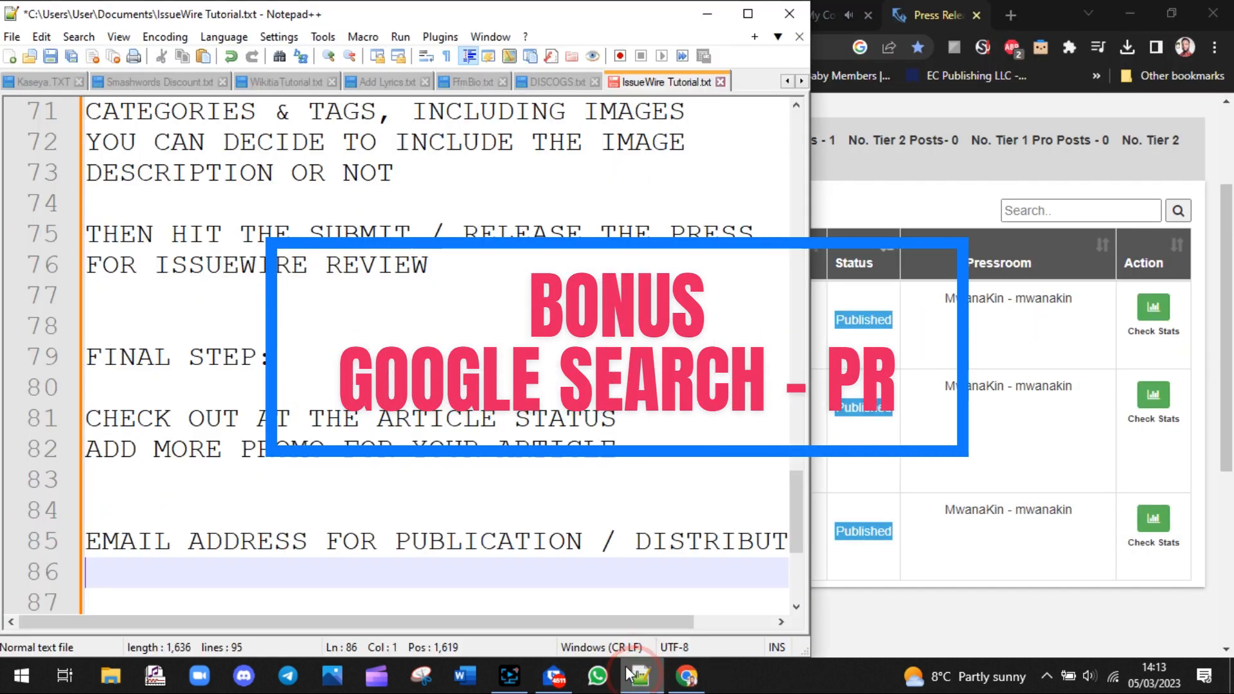
key("Return")
key("Return")
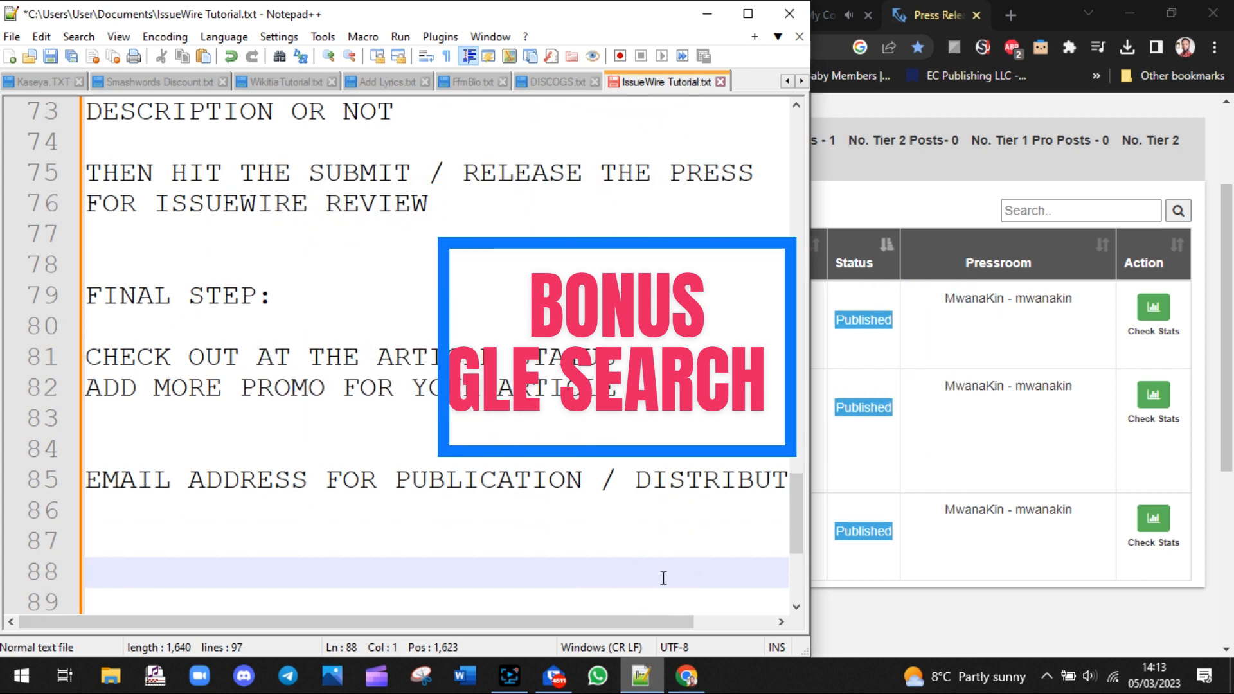
type("THANK YOU FOR WATCHING")
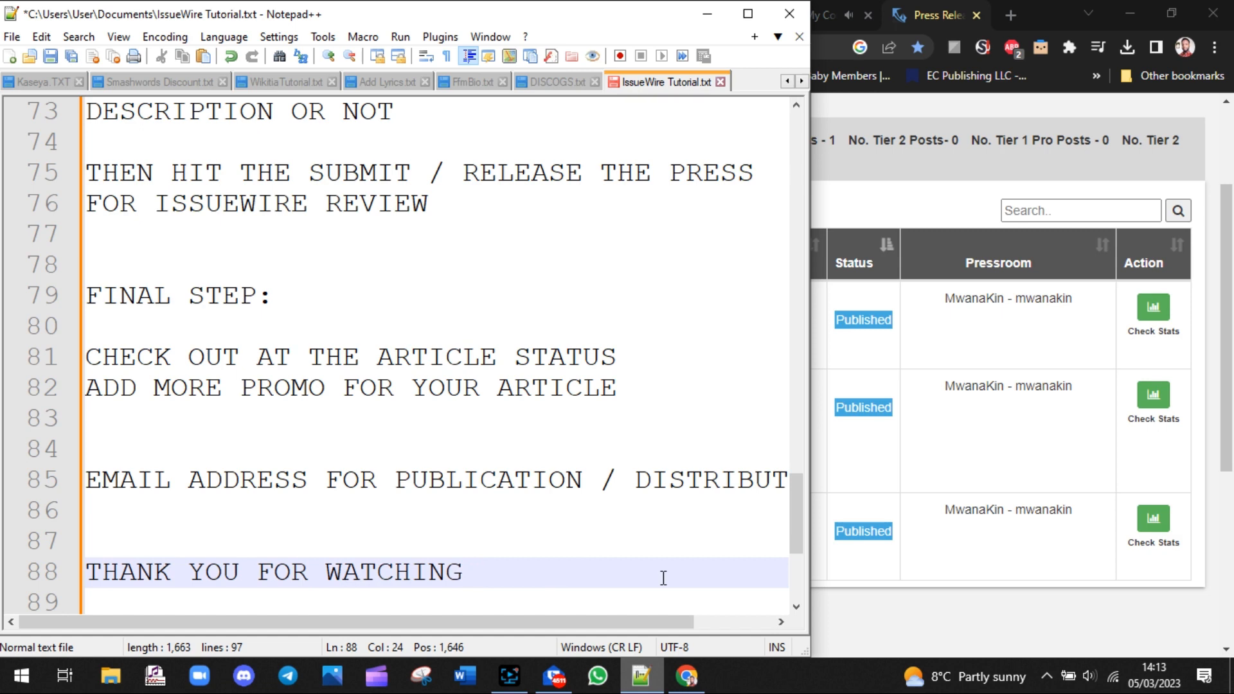
type("!")
After a blank line, write "DON'T FORGET TO LIKE, COMMENT, SHARE &" and continue with "SUBSCRIBE FOR MORE TIPS!" on the following line.
key("Return")
key("Return")
type("DON")
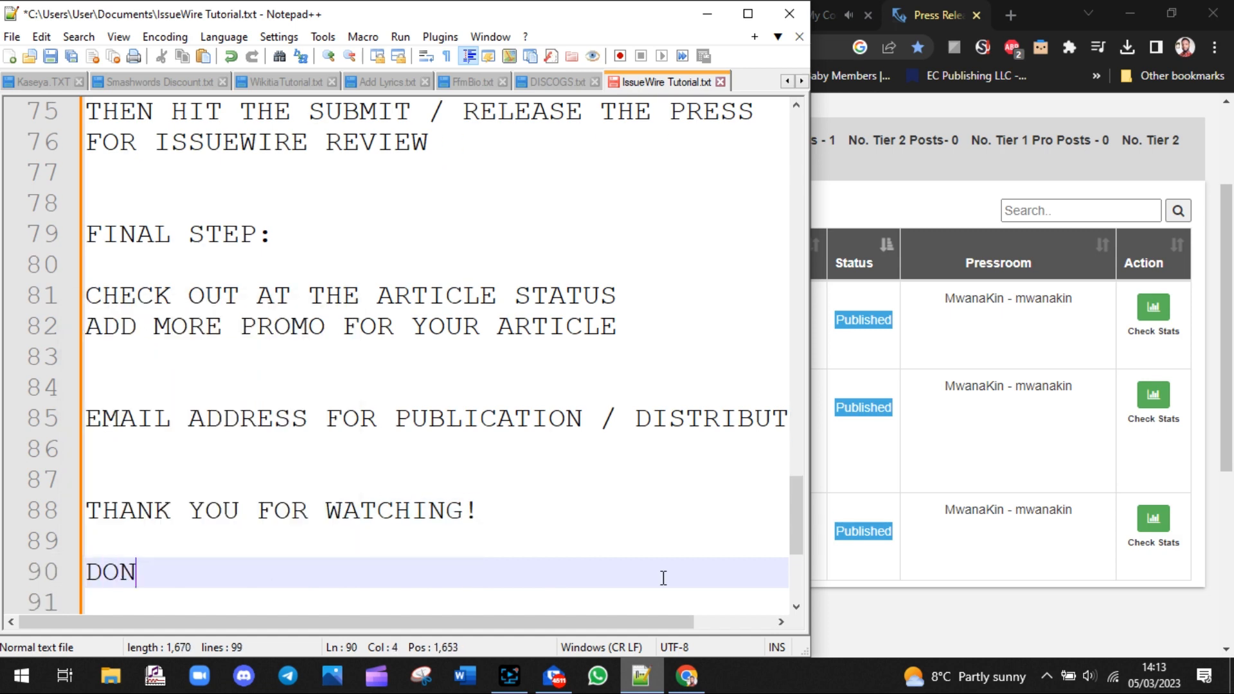
type("'T FORGET ")
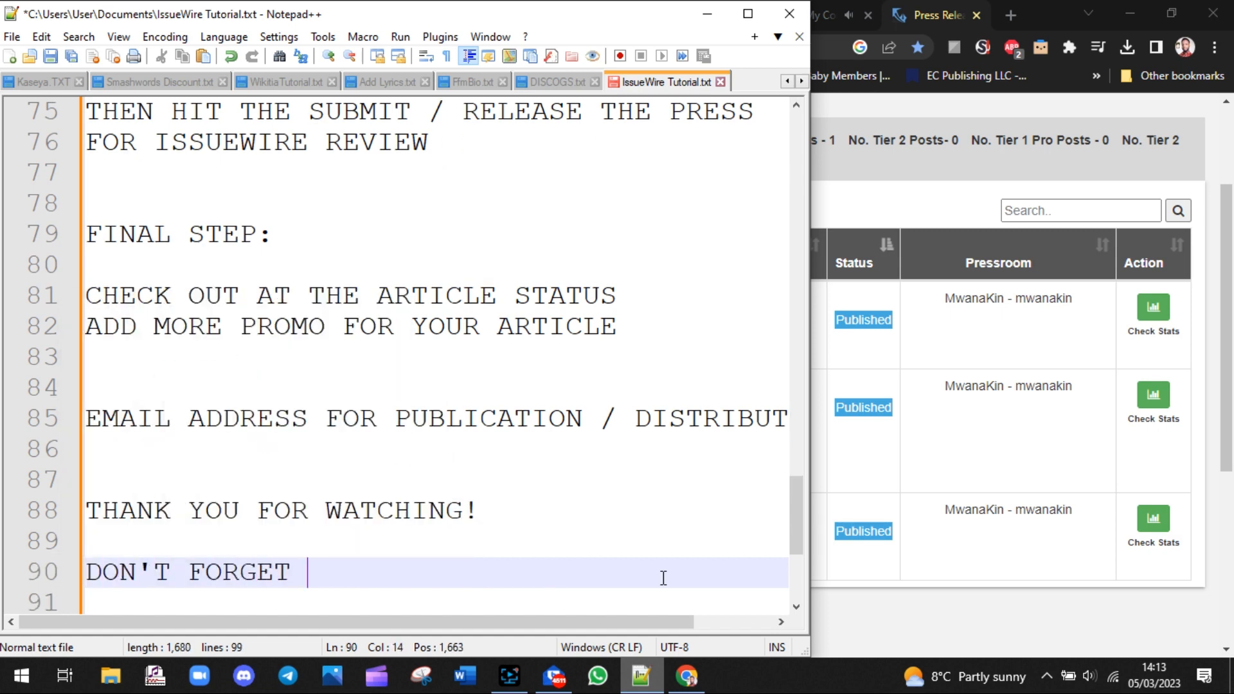
type("TO LIKE, COMMENT, SHARE")
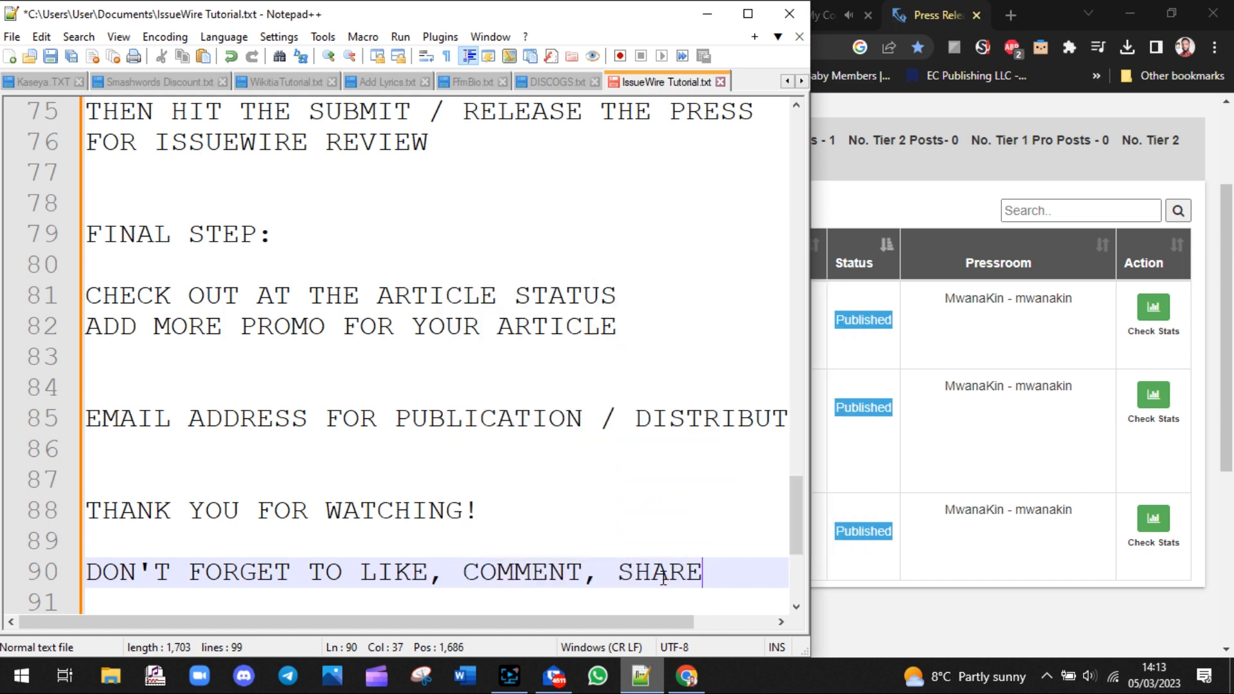
type(" &")
key("Return")
type("SU")
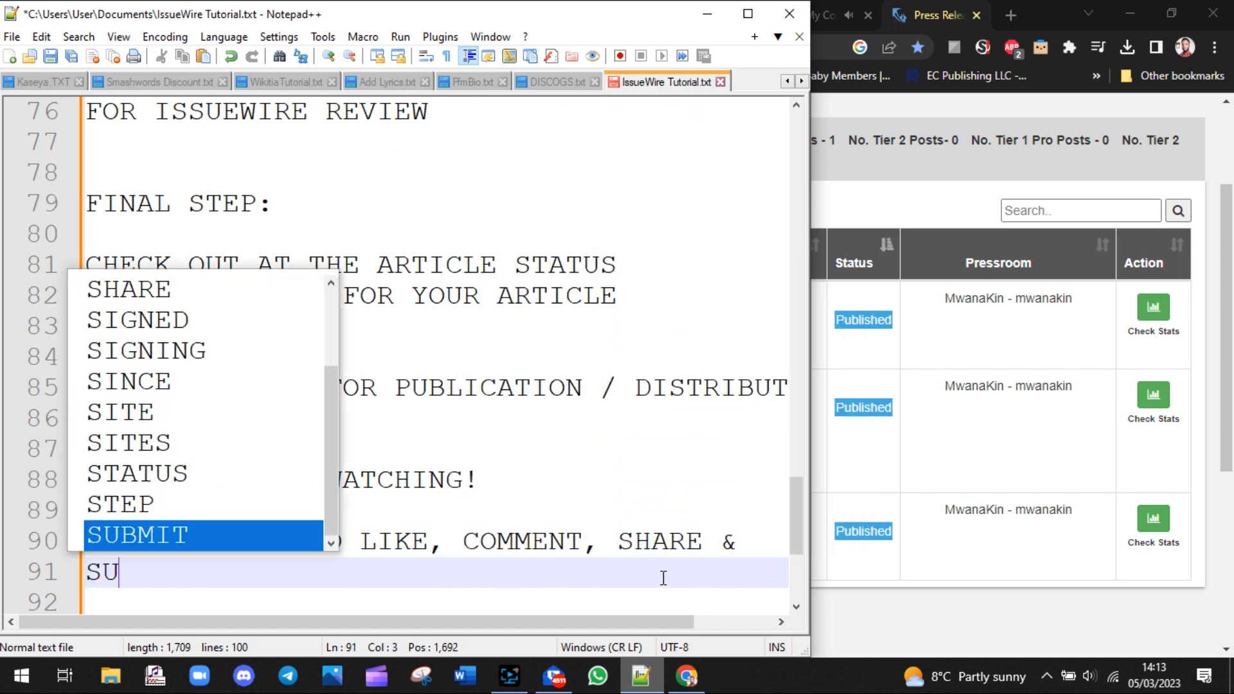
type("BSCRIBE FOR MORE TIPS!")
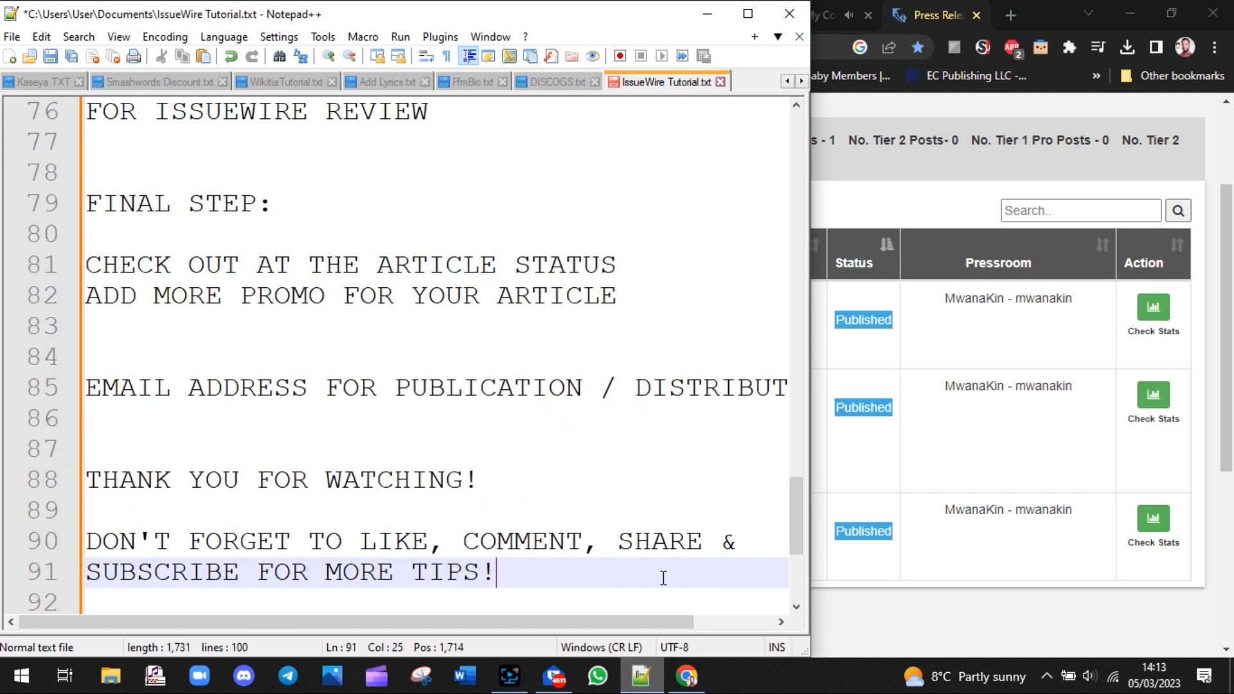
Switch to the Google results in Chrome and search for the author's name followed by "issuewire".
left_click(923, 587)
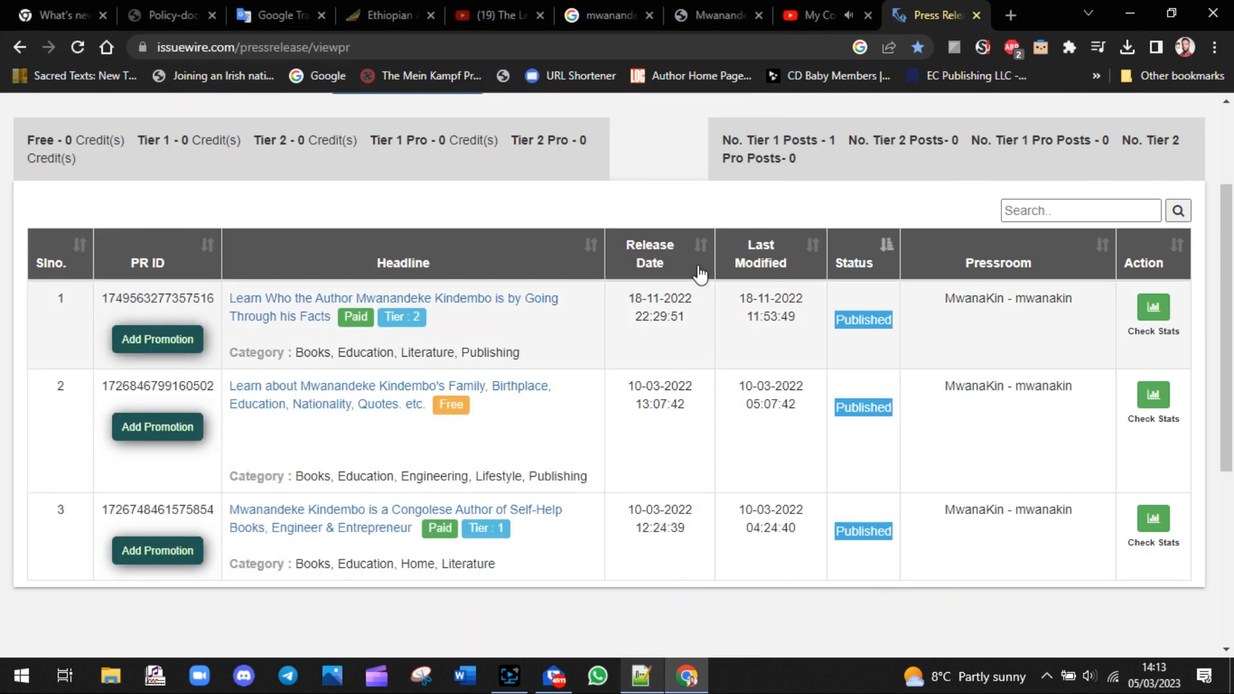
left_click(607, 9)
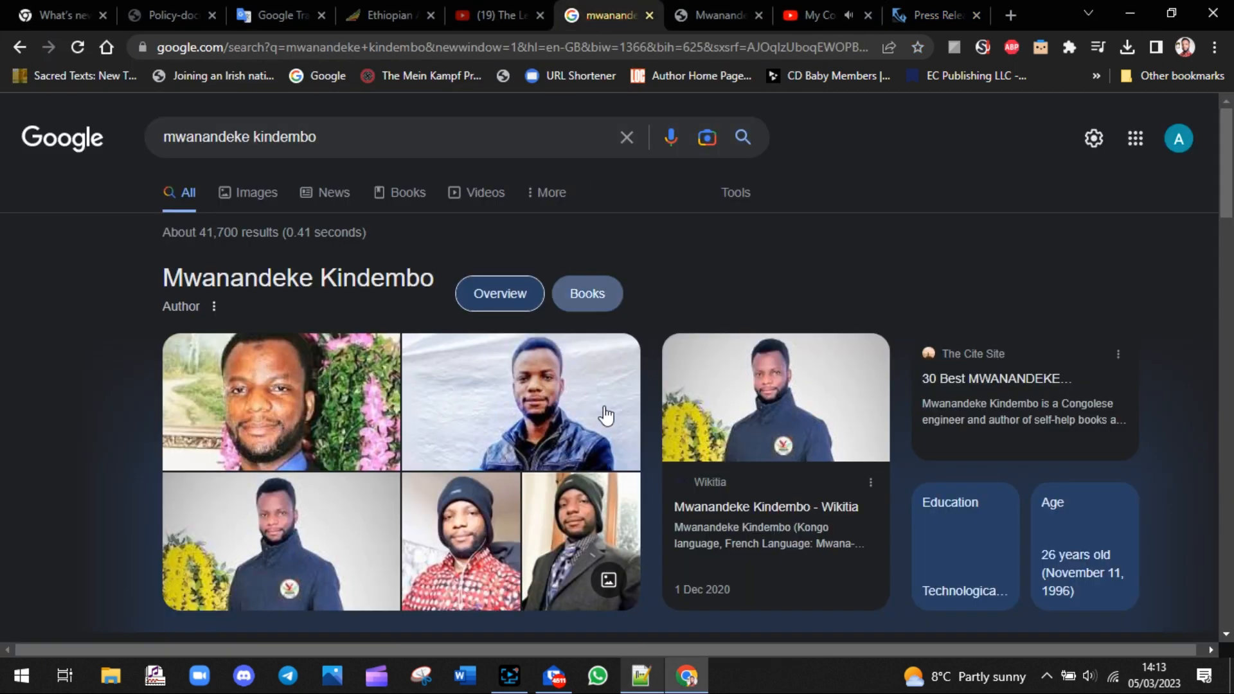
left_click(482, 138)
type("issue")
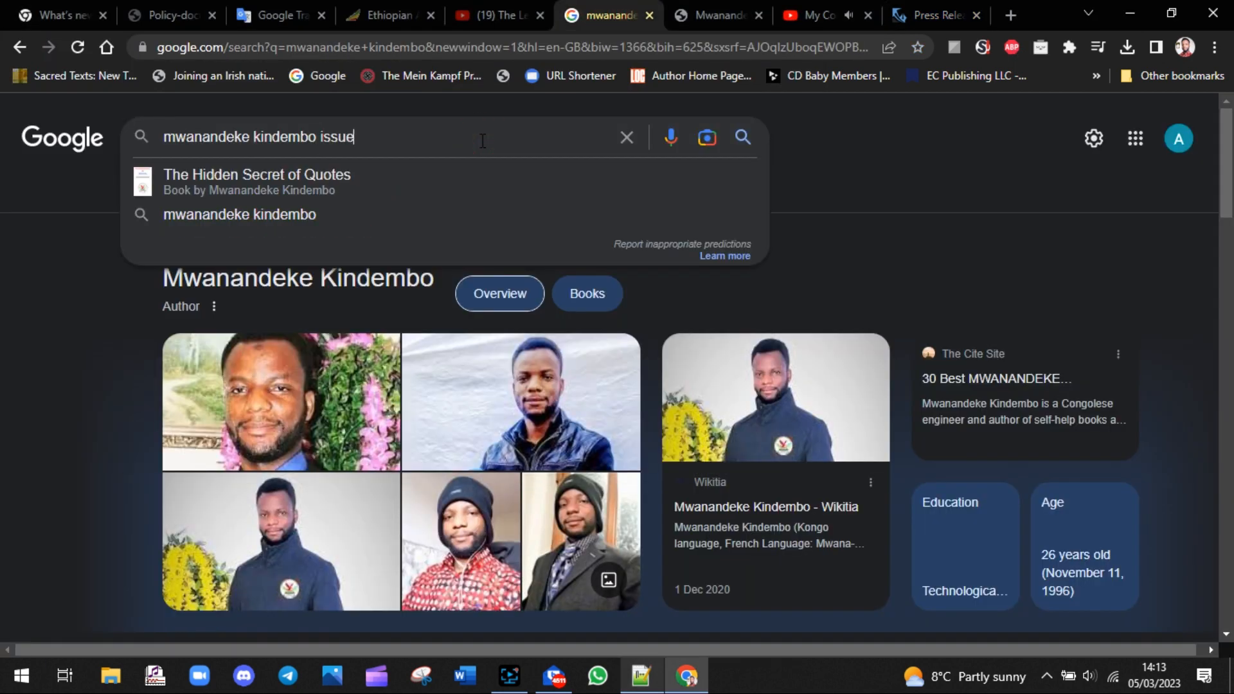
type("wire")
key("Return")
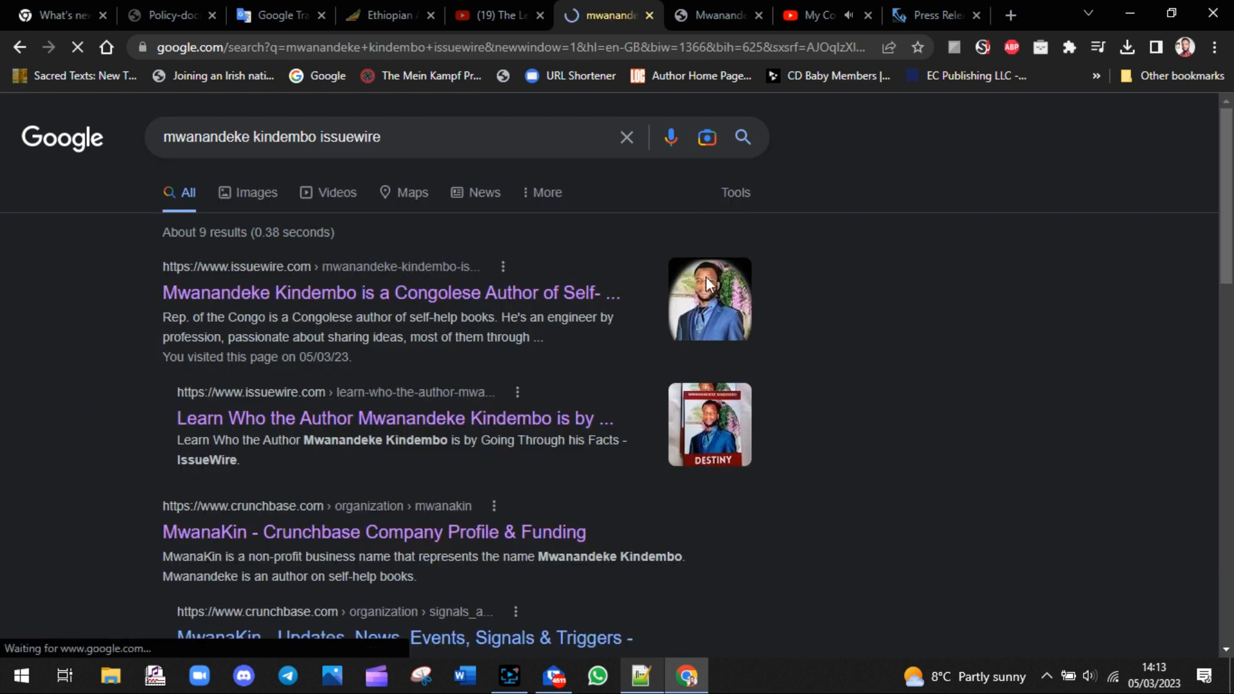
Open the second IssueWire result in a new tab, highlight the article's headline and examine the article down to its reference links.
right_click(494, 426)
left_click(541, 440)
left_click(643, 3)
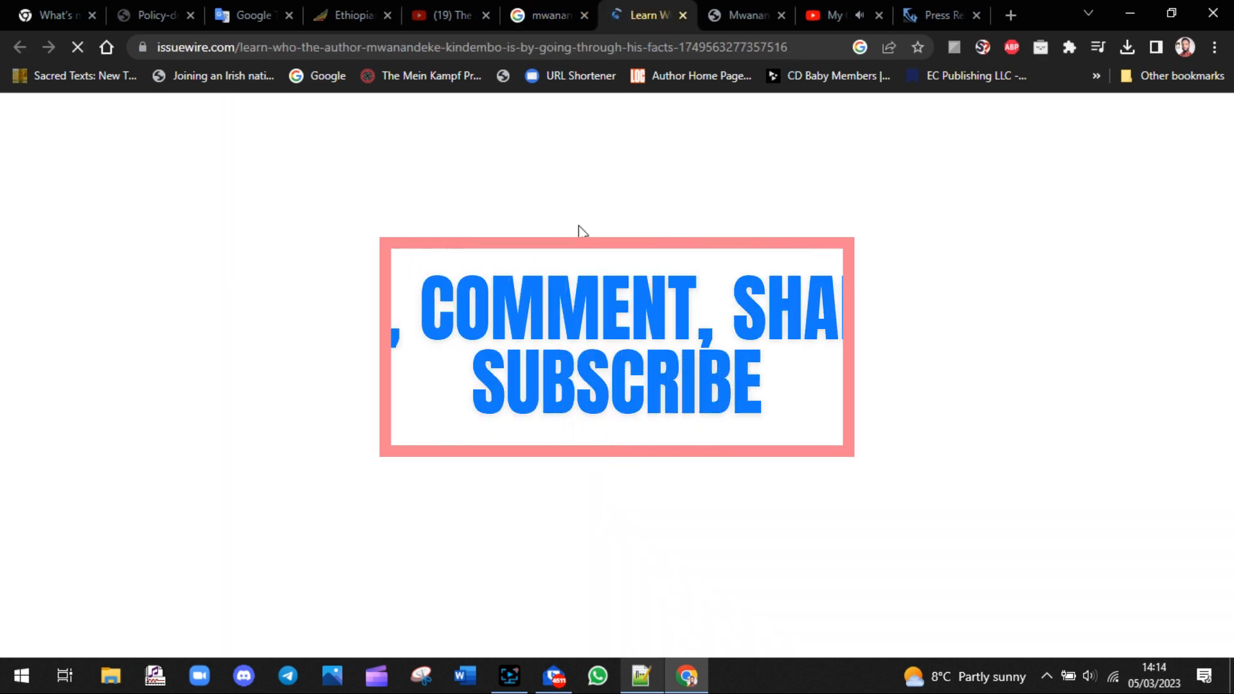
triple_click(221, 257)
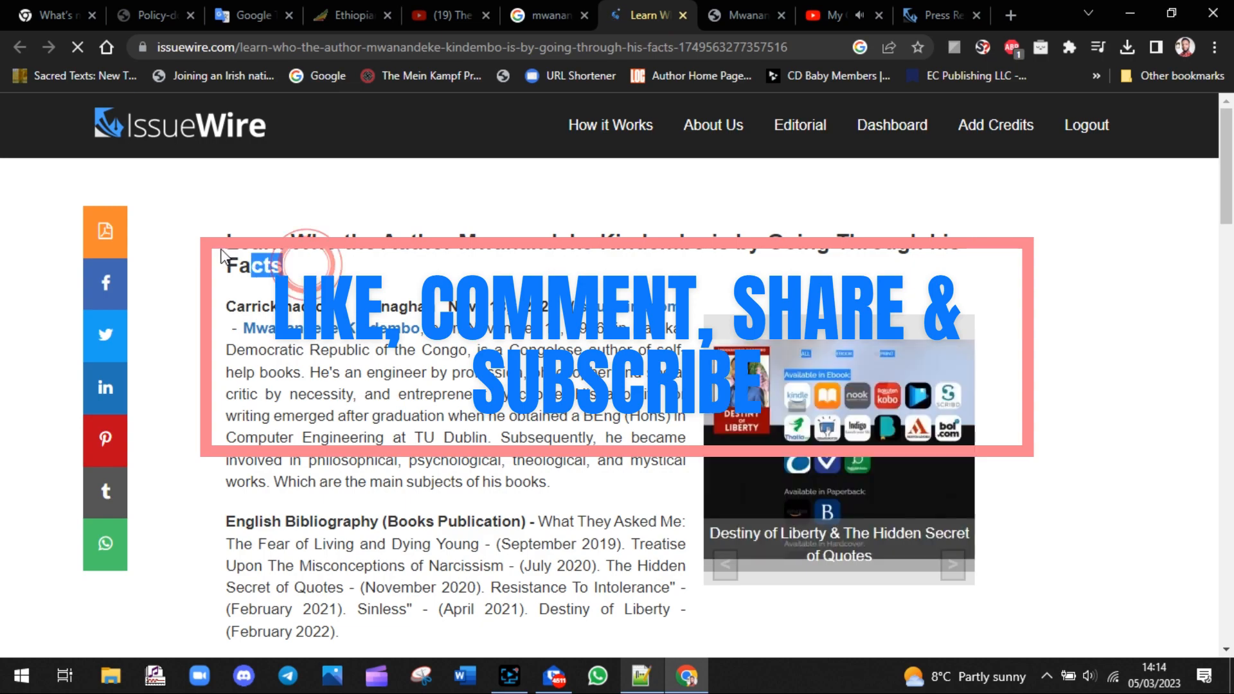
scroll(222, 257, "down", 15)
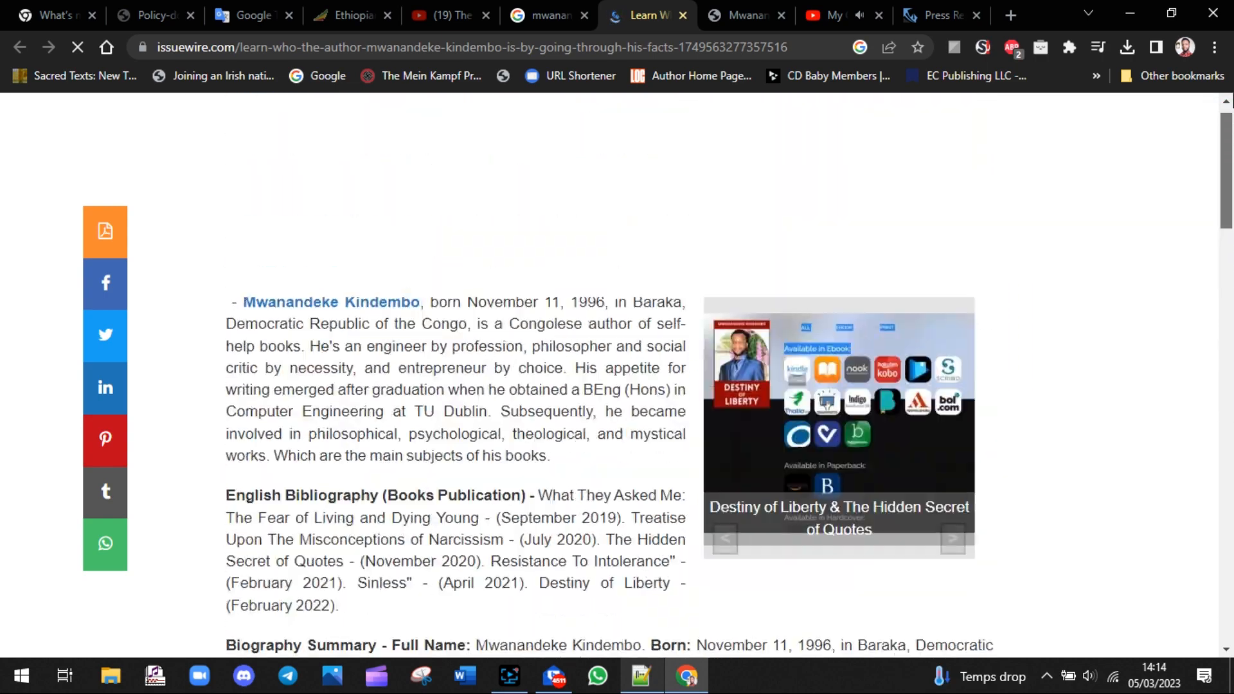
left_click_drag(1223, 212, 1223, 463)
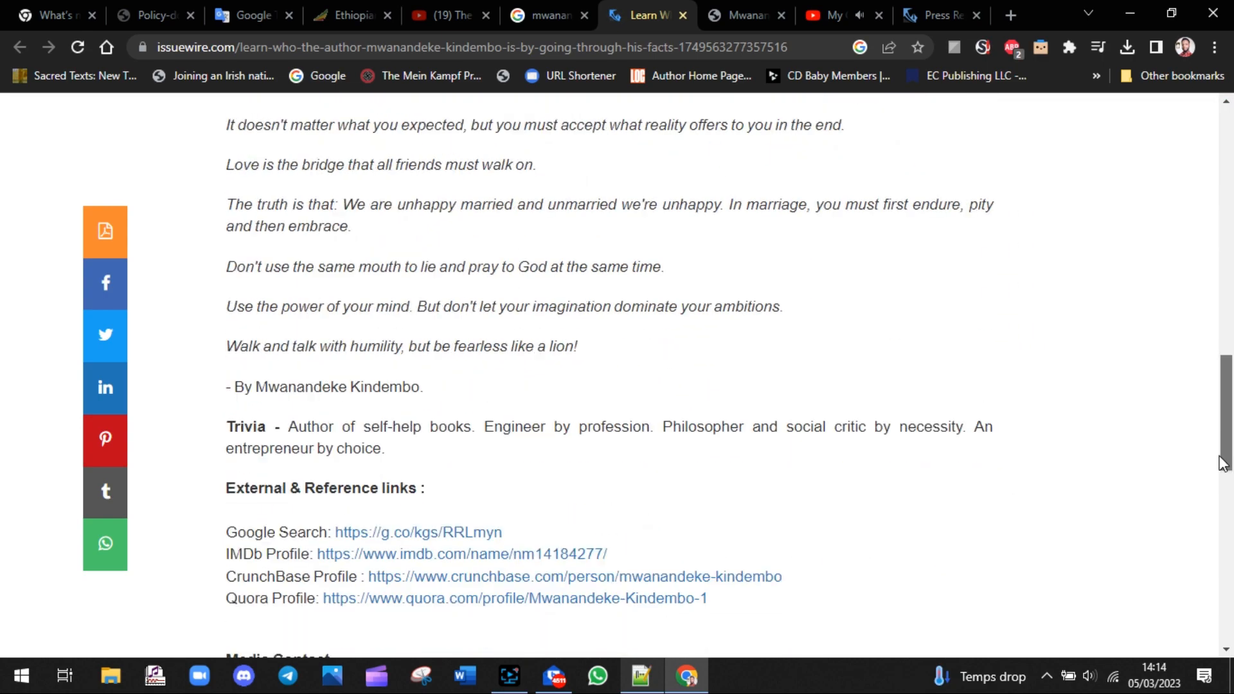
scroll(1223, 463, "down", 2)
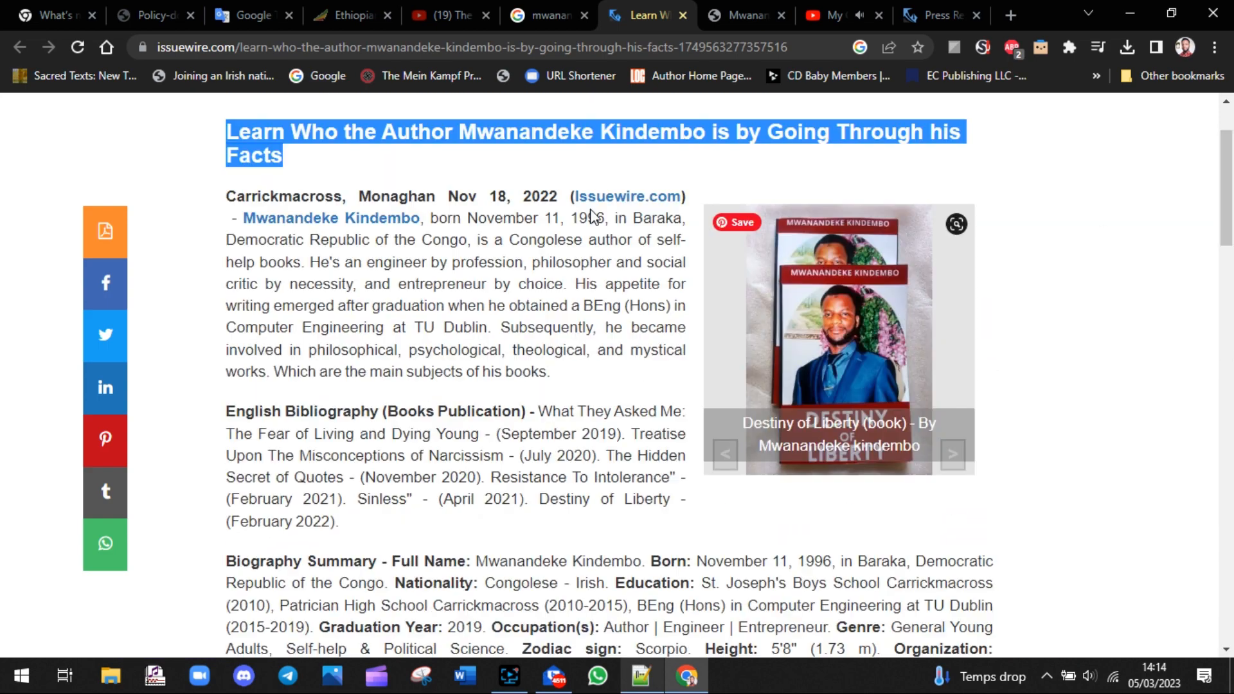
Return to the Google results and highlight the search query and the two IssueWire entries while examining them.
left_click(540, 9)
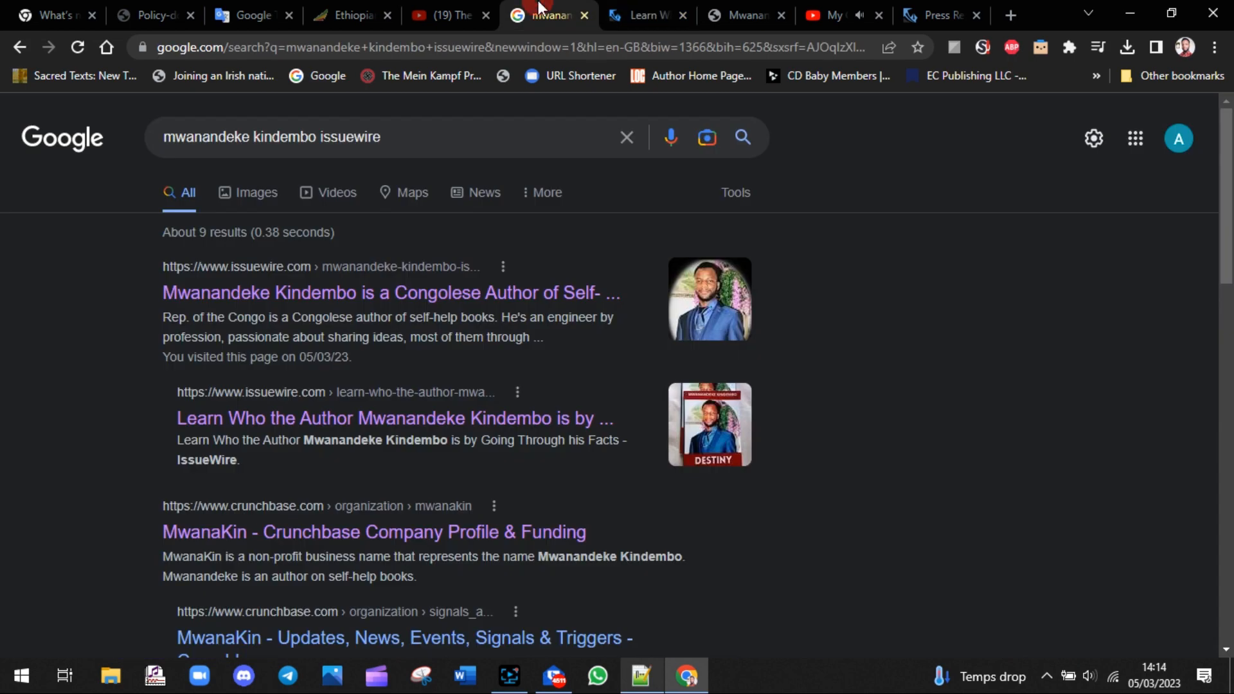
left_click_drag(225, 131, 162, 137)
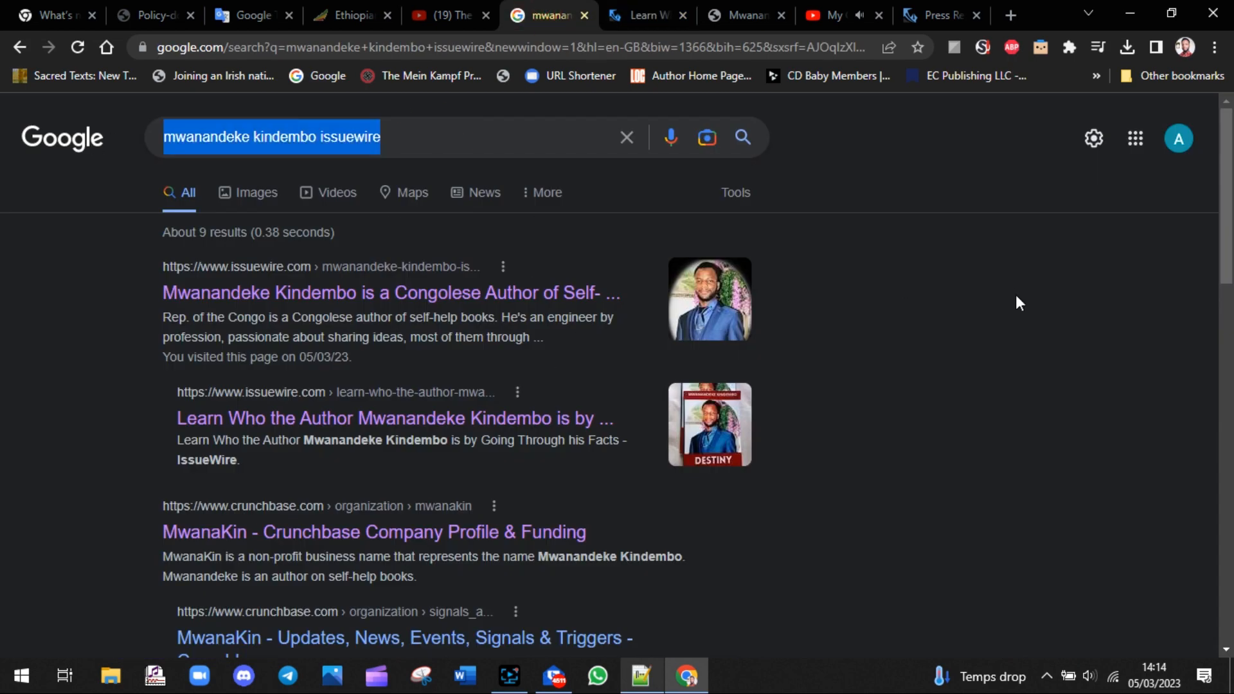
mouse_move(1224, 198)
left_mouse_down()
mouse_move(1225, 540)
mouse_move(1231, 200)
left_mouse_up()
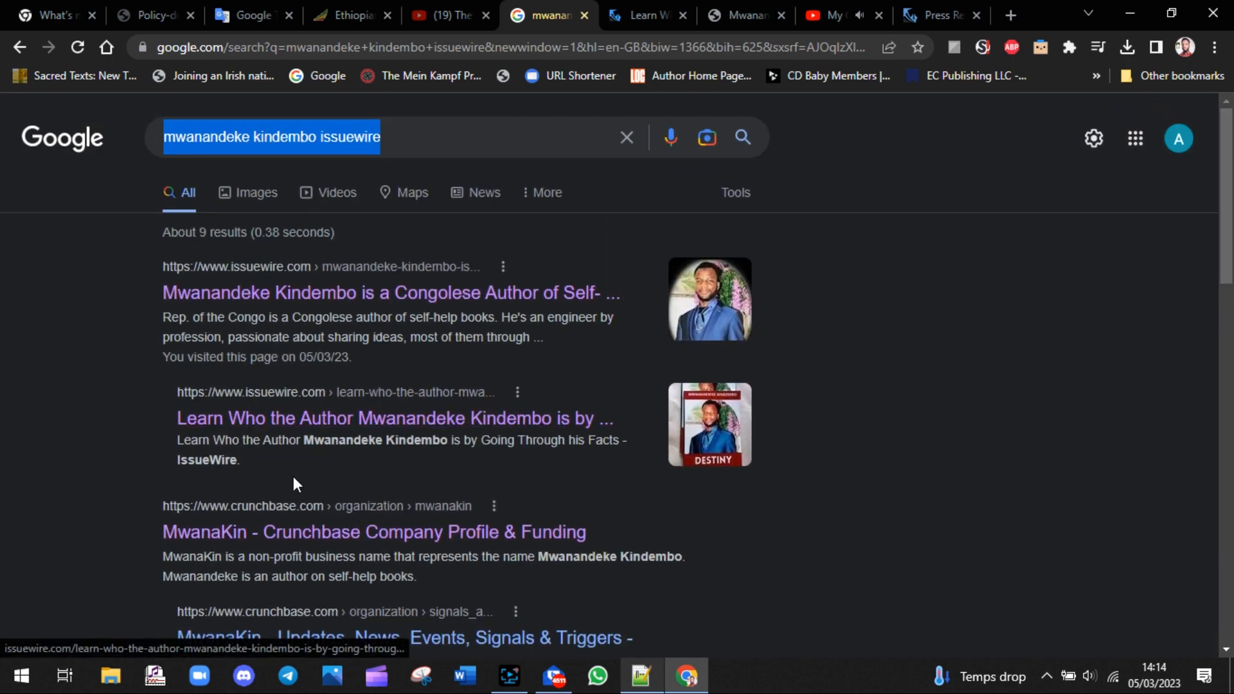
left_click_drag(293, 476, 141, 253)
left_click(895, 462)
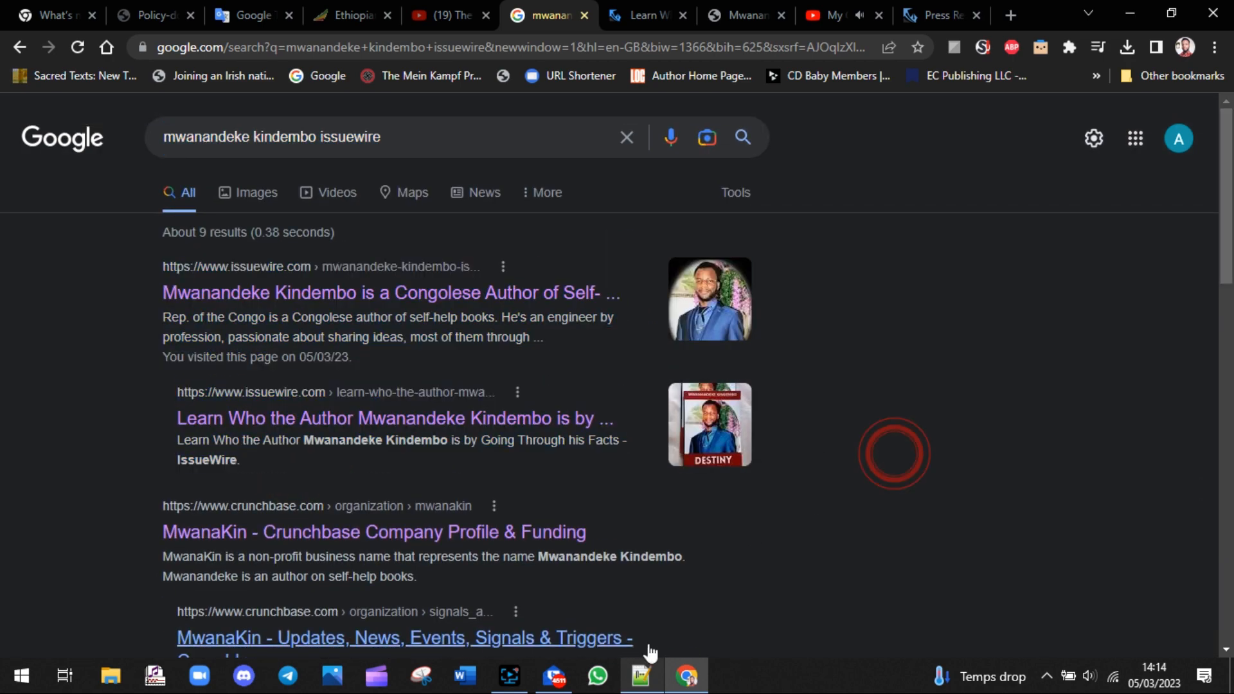
Switch to the notes in Notepad++ and, after a blank line below the subscribe reminder, write "BONUS: GOOGLE SEARCH - PR".
left_click(645, 678)
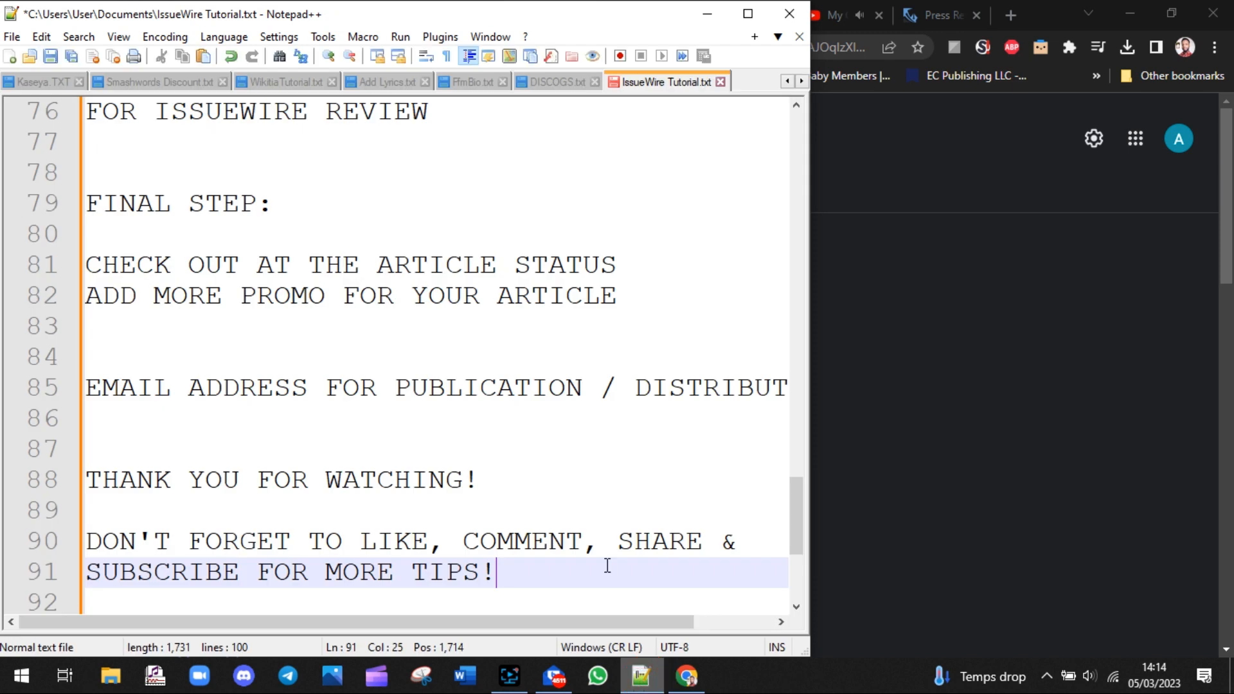
key("Return")
key("Return")
type("b")
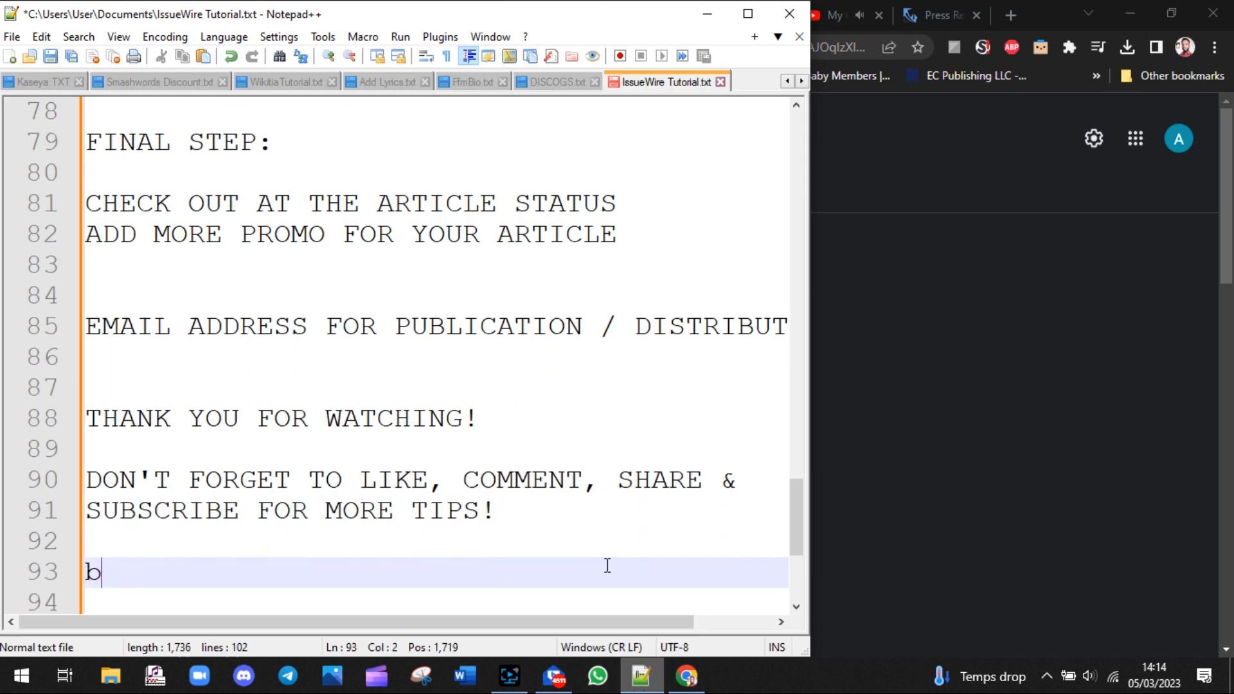
key("BackSpace")
type("N")
key("BackSpace")
type("BONUS")
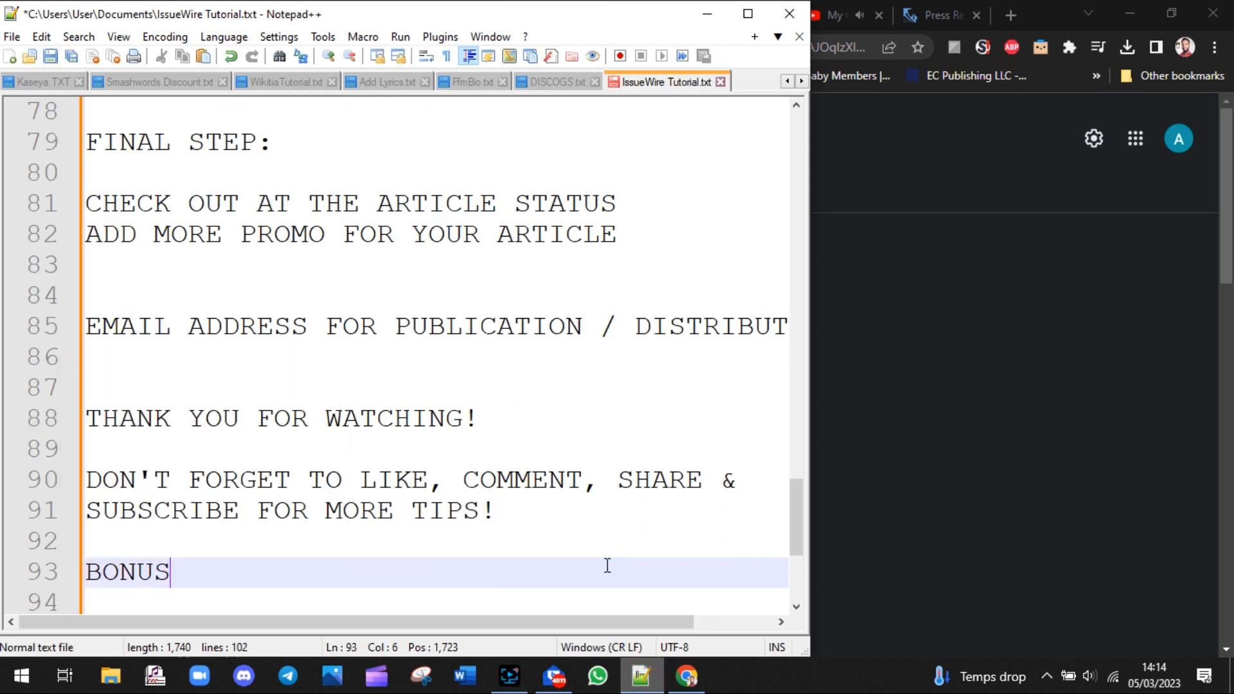
type(": GOOGLE SE")
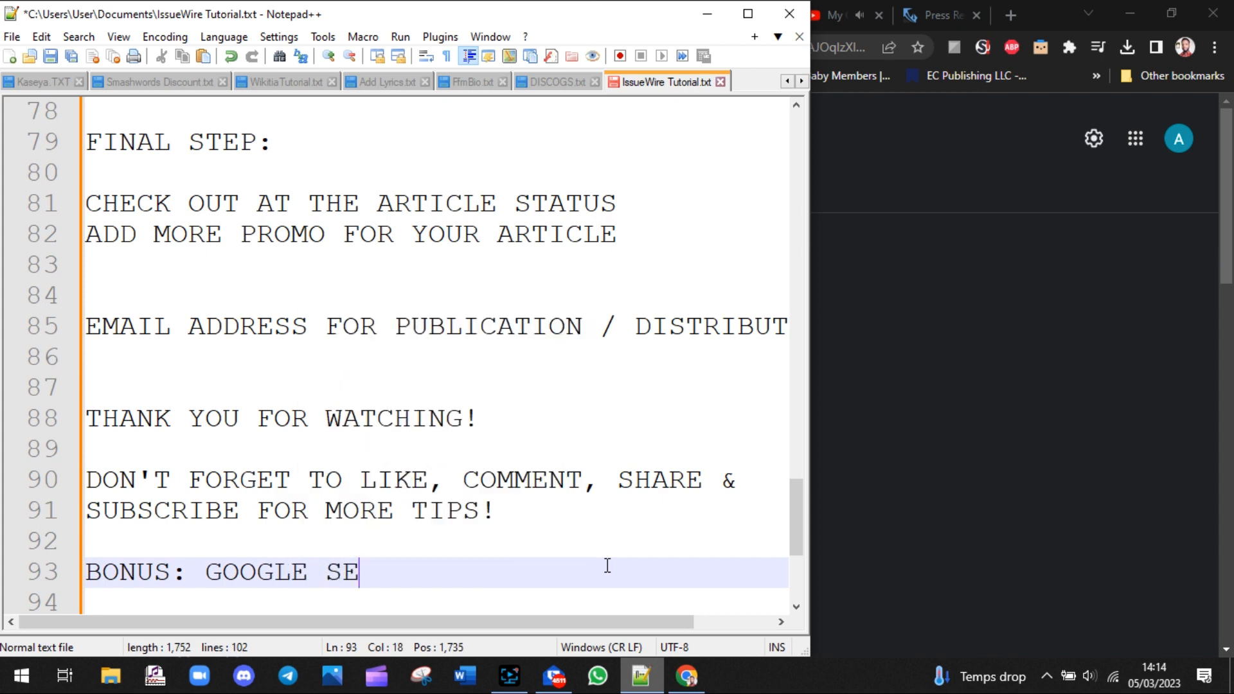
type("ARCH - PR")
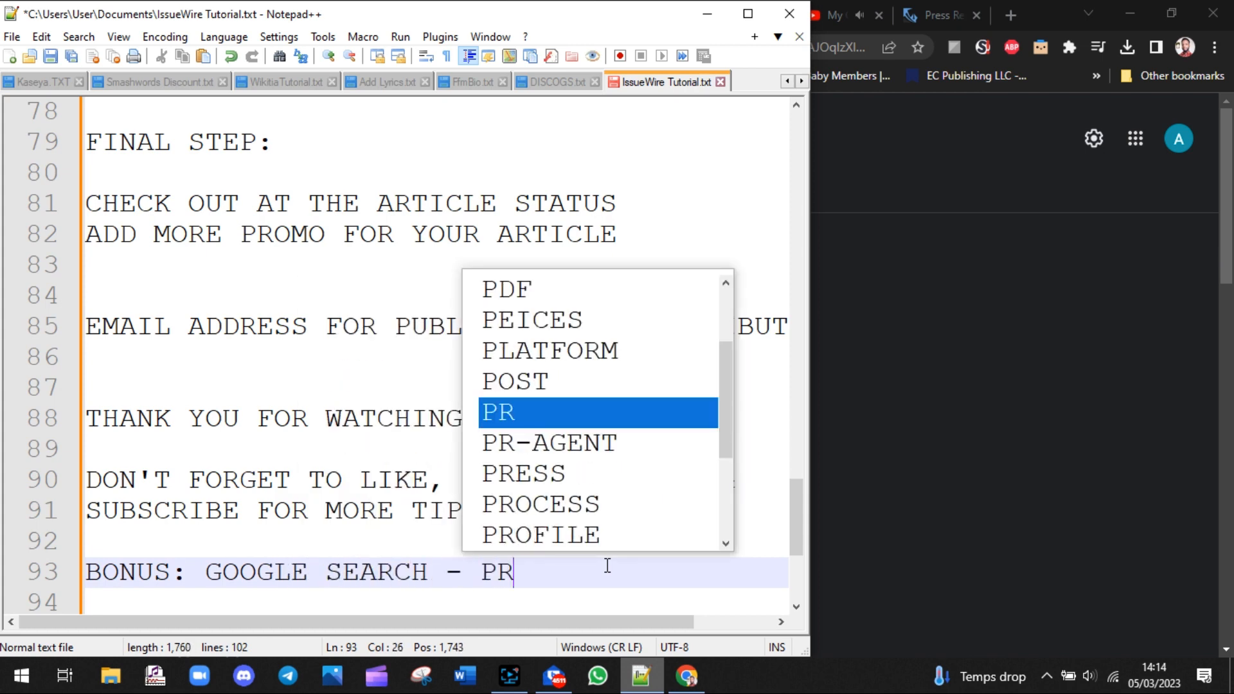
left_click(510, 676)
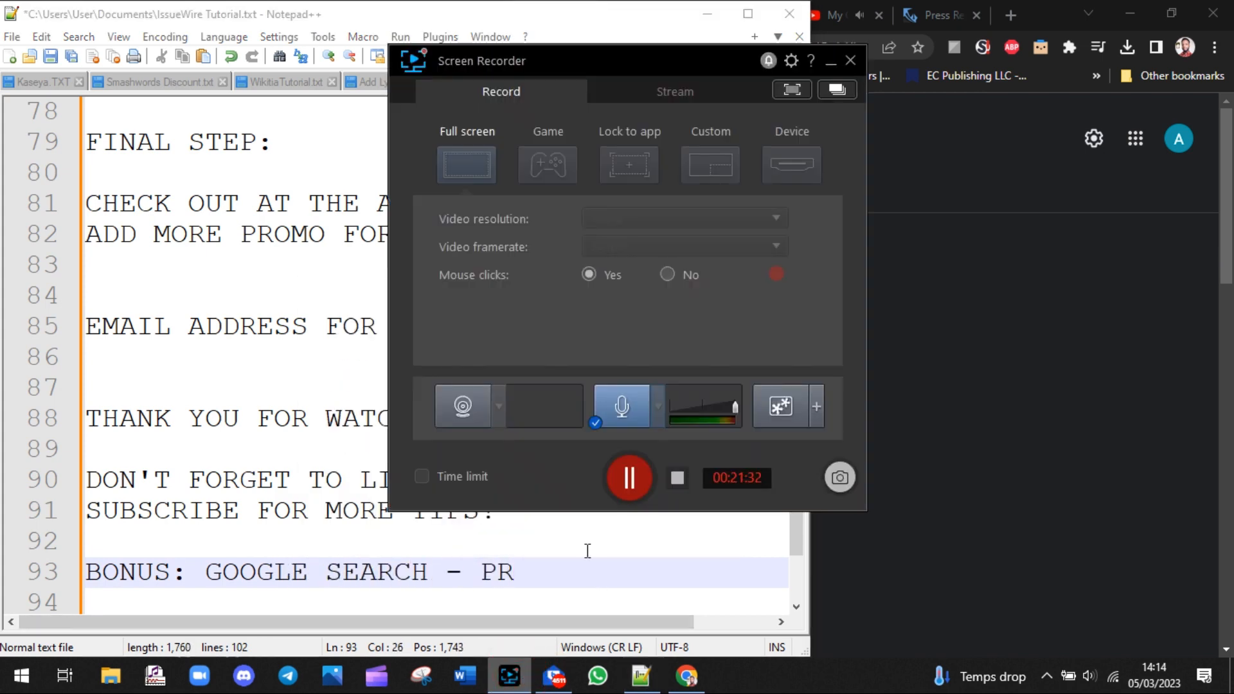